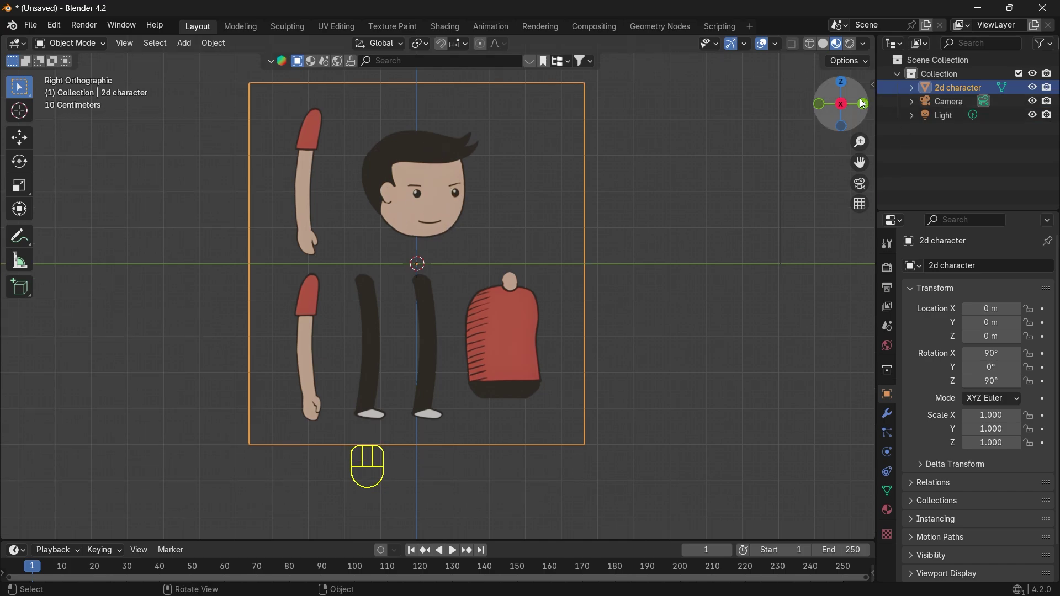
Step: In Edit Mode on the 2d character plane, add vertical loop cuts along both sides of the two arms
{"action": "left_click_drag", "start_coordinate": [860, 98], "coordinate": [516, 218]}
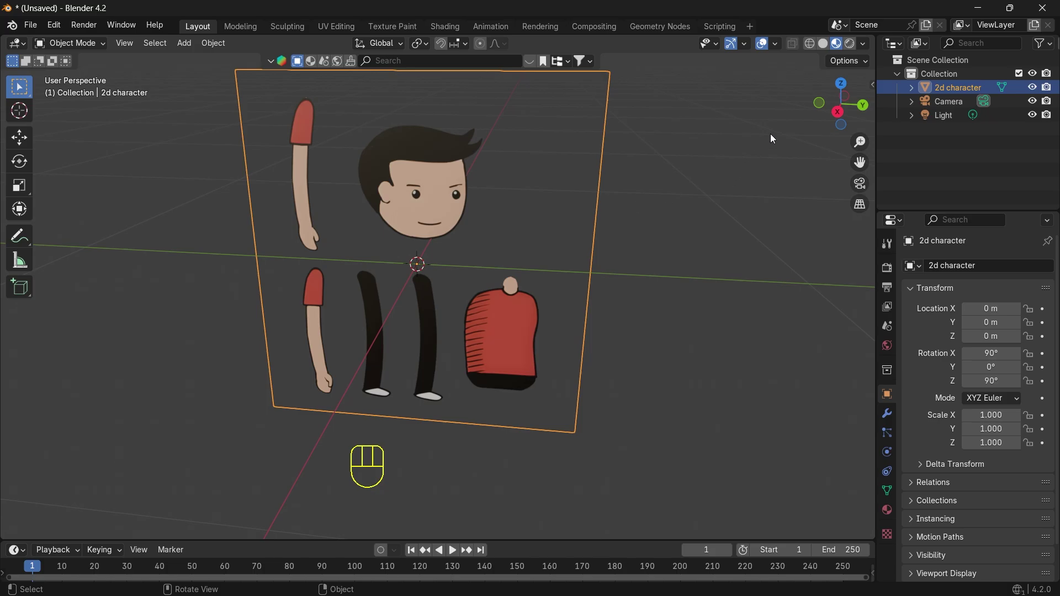
{"action": "key", "text": "Tab"}
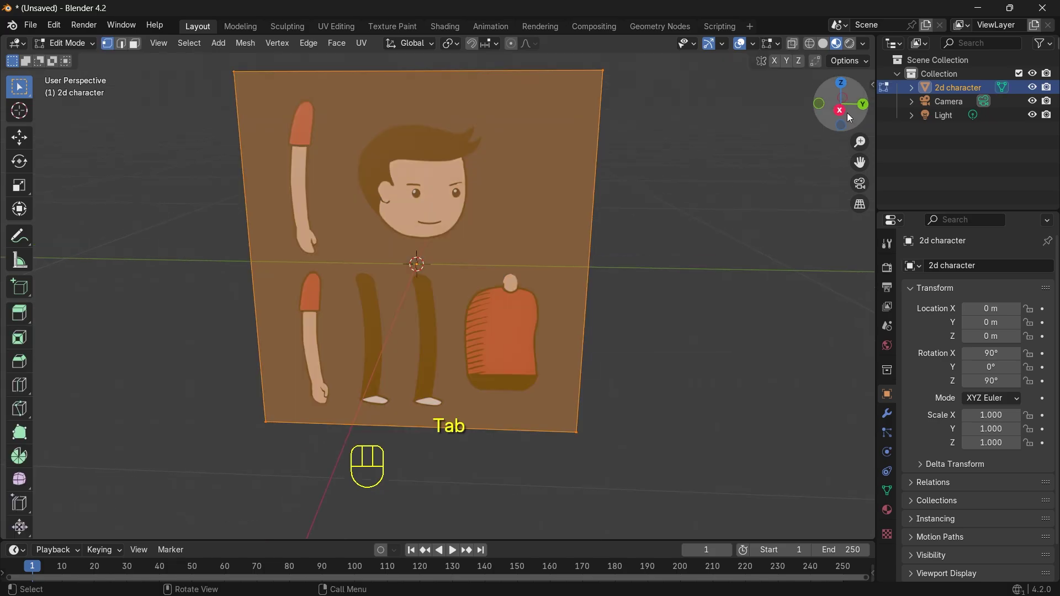
{"action": "left_click", "coordinate": [840, 111]}
{"action": "key", "text": "ctrl"}
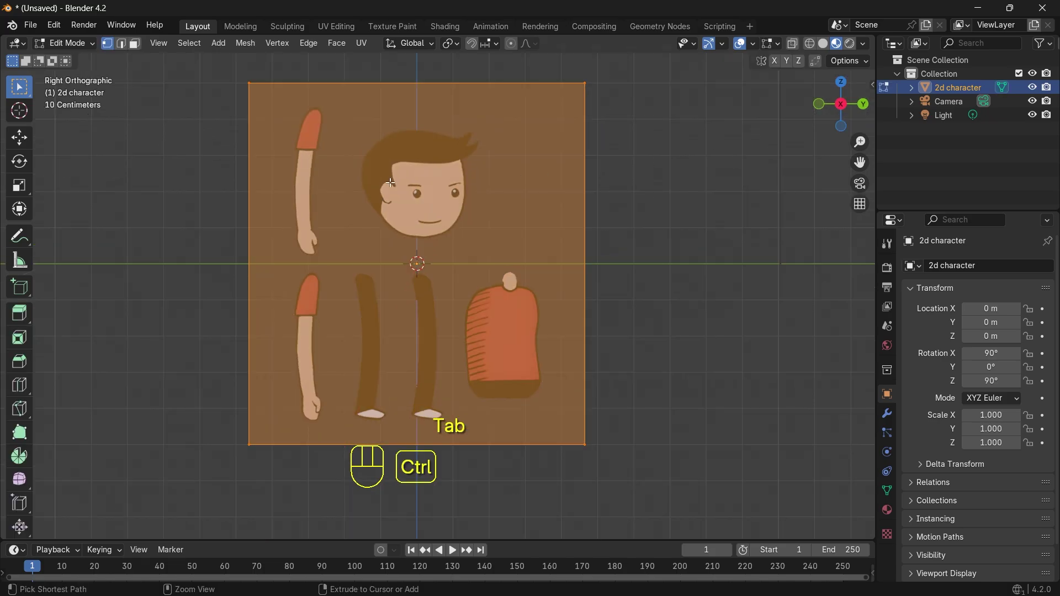
{"action": "key", "text": "ctrl+r"}
{"action": "left_click", "coordinate": [400, 95]}
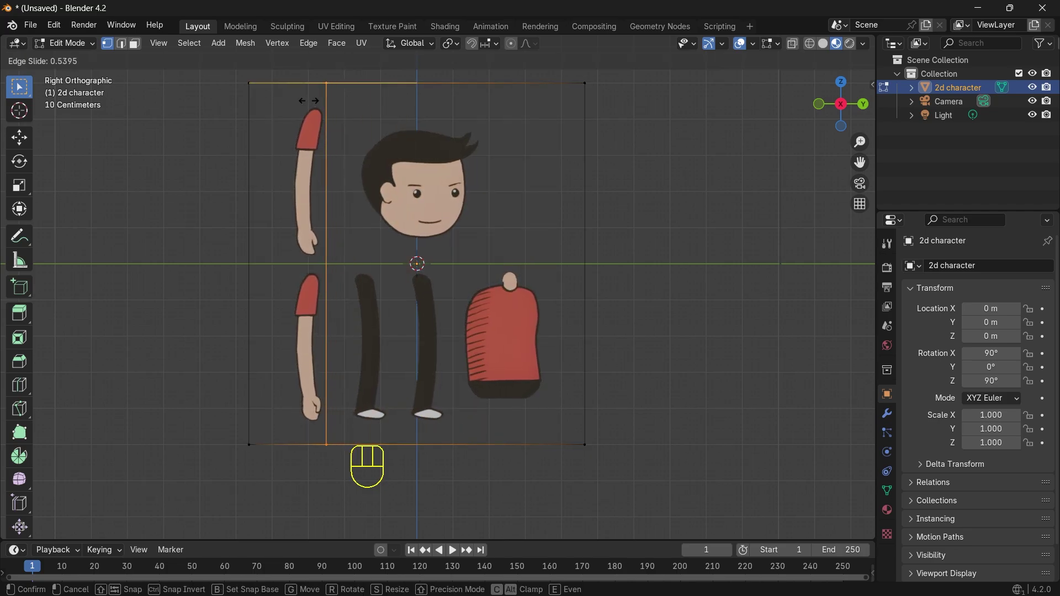
{"action": "left_click", "coordinate": [309, 101]}
{"action": "key", "text": "ctrl+r"}
{"action": "left_click", "coordinate": [309, 82]}
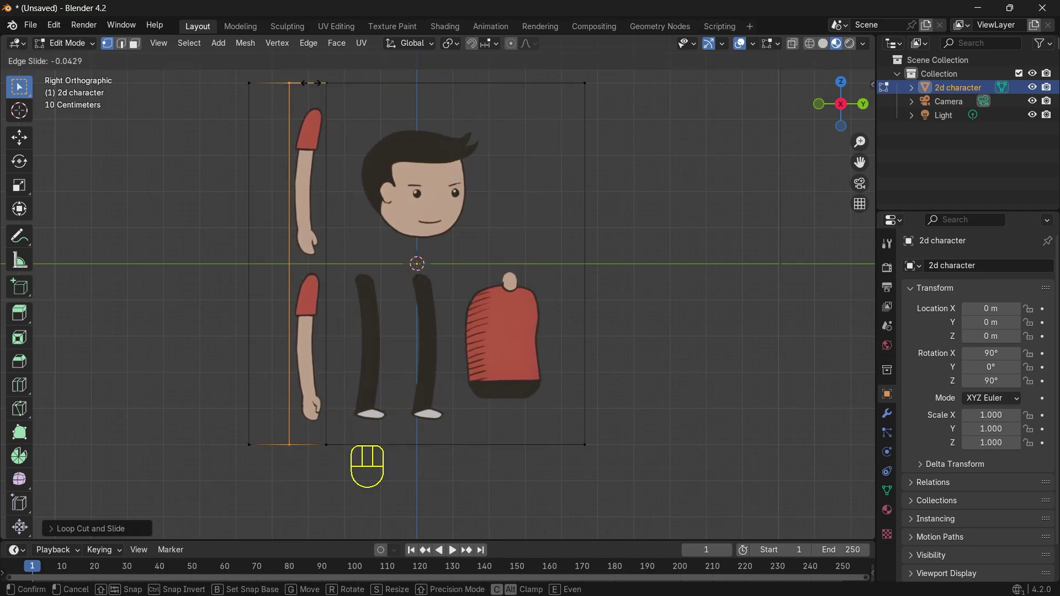
{"action": "left_click", "coordinate": [310, 83]}
Step: Add three more vertical loop cuts: one on each side of the torso and one between the arms and the legs
{"action": "key", "text": "ctrl+r"}
{"action": "left_click", "coordinate": [500, 86]}
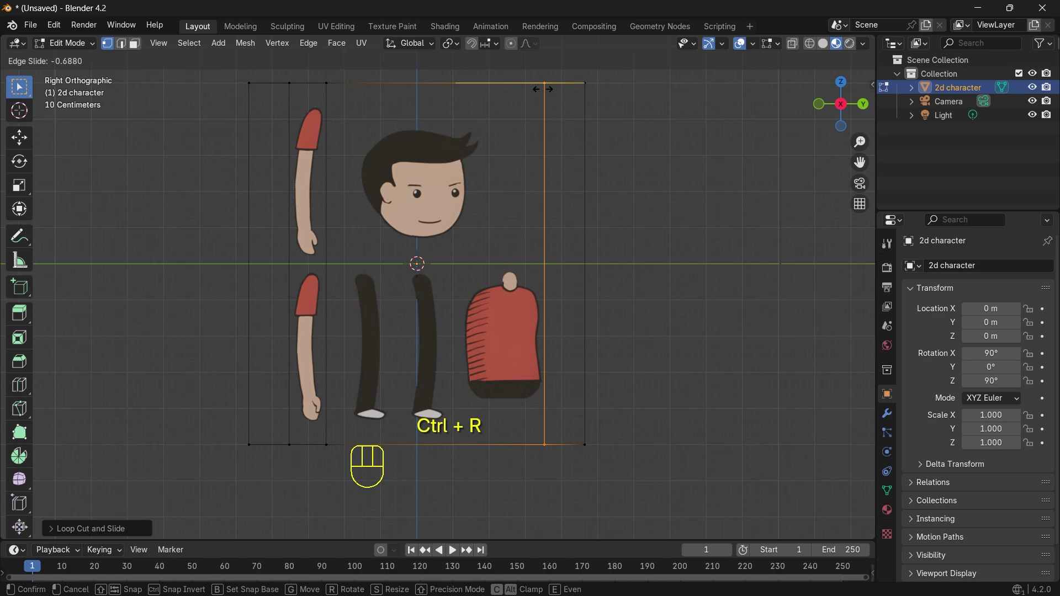
{"action": "left_click", "coordinate": [543, 89]}
{"action": "key", "text": "ctrl+r"}
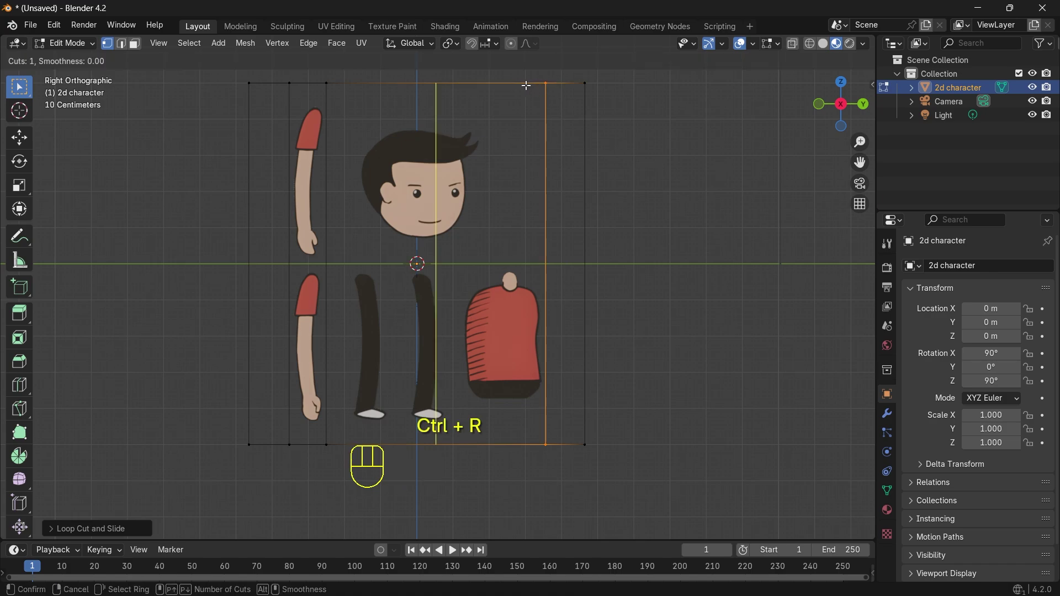
{"action": "left_click", "coordinate": [483, 97]}
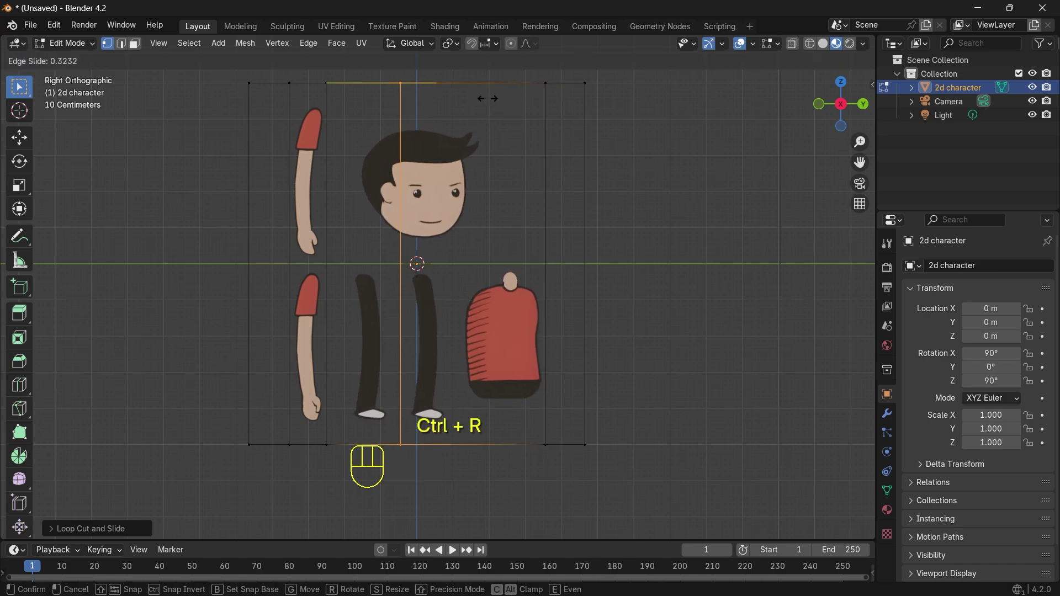
{"action": "left_click", "coordinate": [544, 101]}
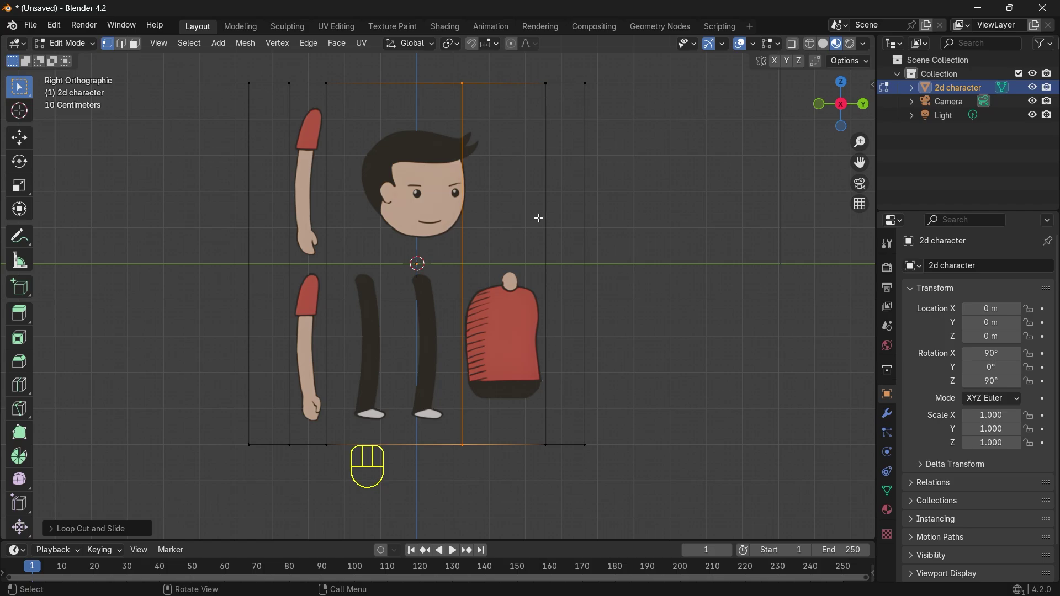
{"action": "key", "text": "ctrl+r"}
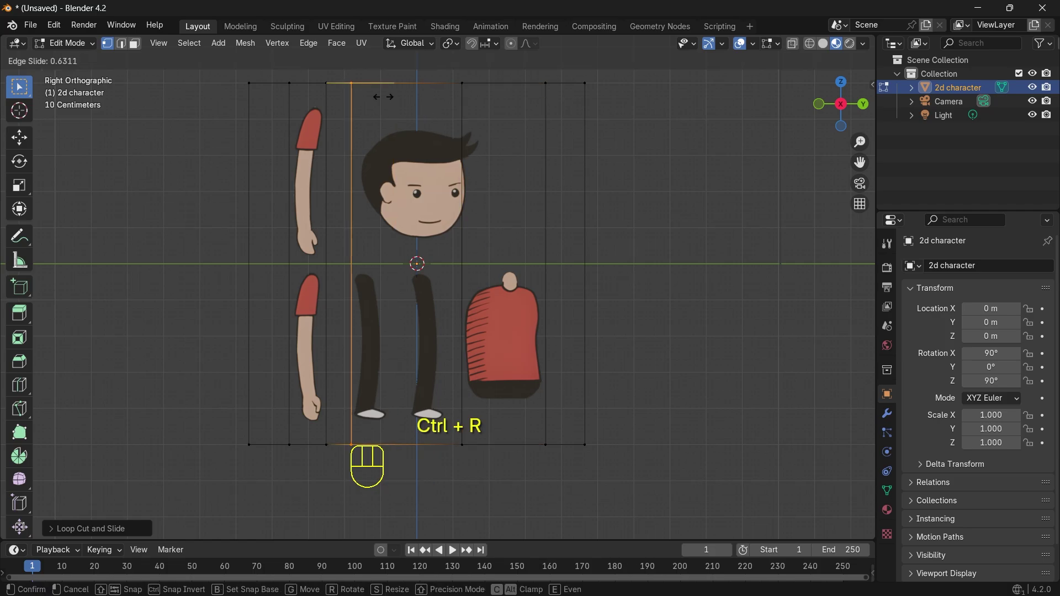
Step: Add four horizontal loop cuts: above and below the upper arm, above the lower row of body parts, and below the feet
{"action": "left_click", "coordinate": [251, 102]}
{"action": "left_click", "coordinate": [250, 104]}
{"action": "key", "text": "ctrl+r"}
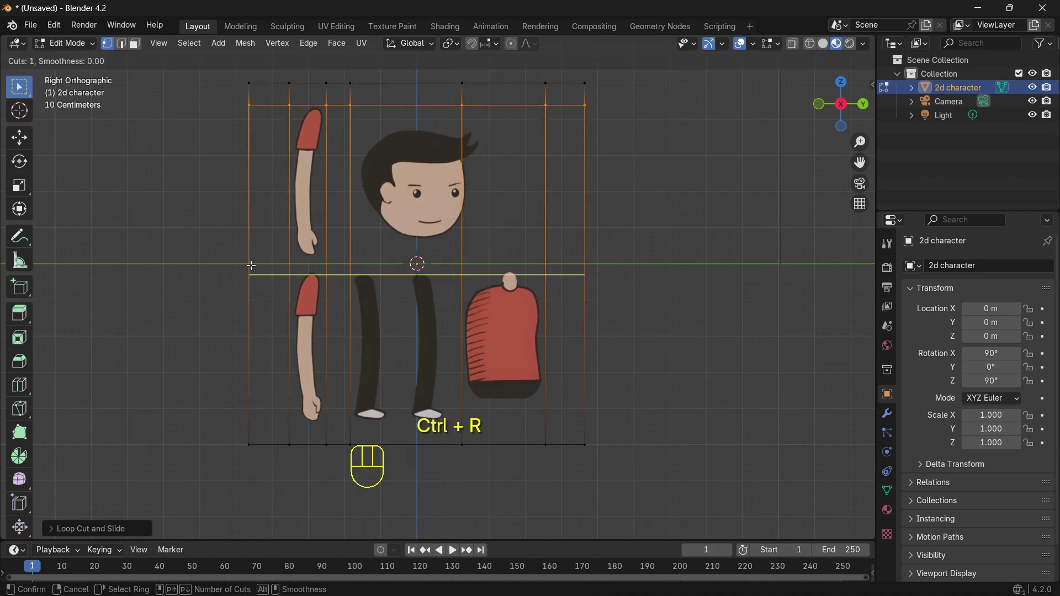
{"action": "left_click", "coordinate": [251, 265]}
{"action": "left_click", "coordinate": [250, 251]}
{"action": "key", "text": "ctrl+r"}
{"action": "left_click", "coordinate": [247, 341]}
{"action": "left_click", "coordinate": [248, 261]}
{"action": "key", "text": "ctrl+r"}
{"action": "left_click", "coordinate": [251, 405]}
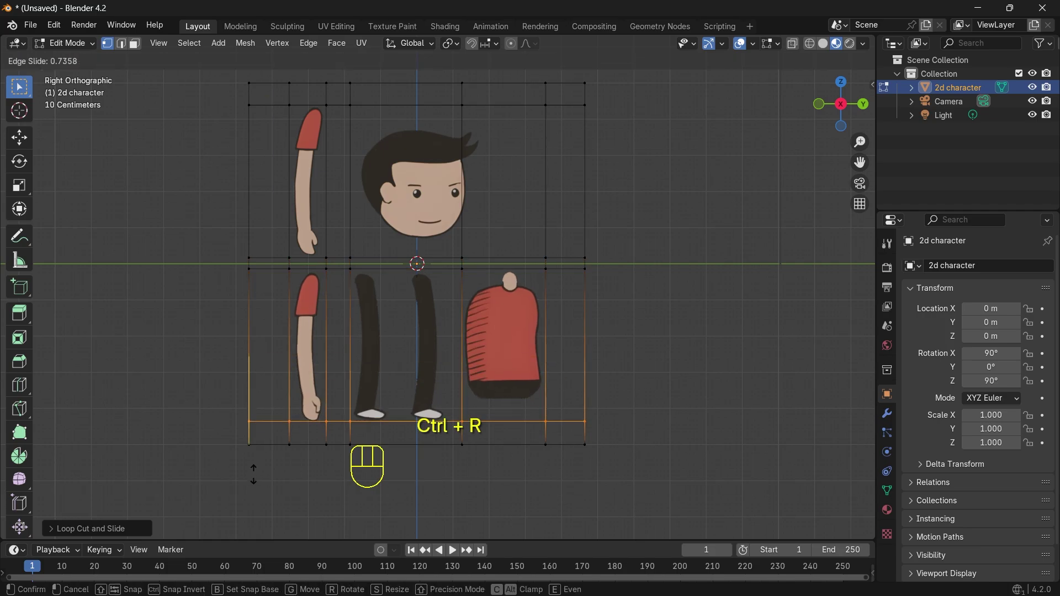
{"action": "left_click", "coordinate": [254, 471]}
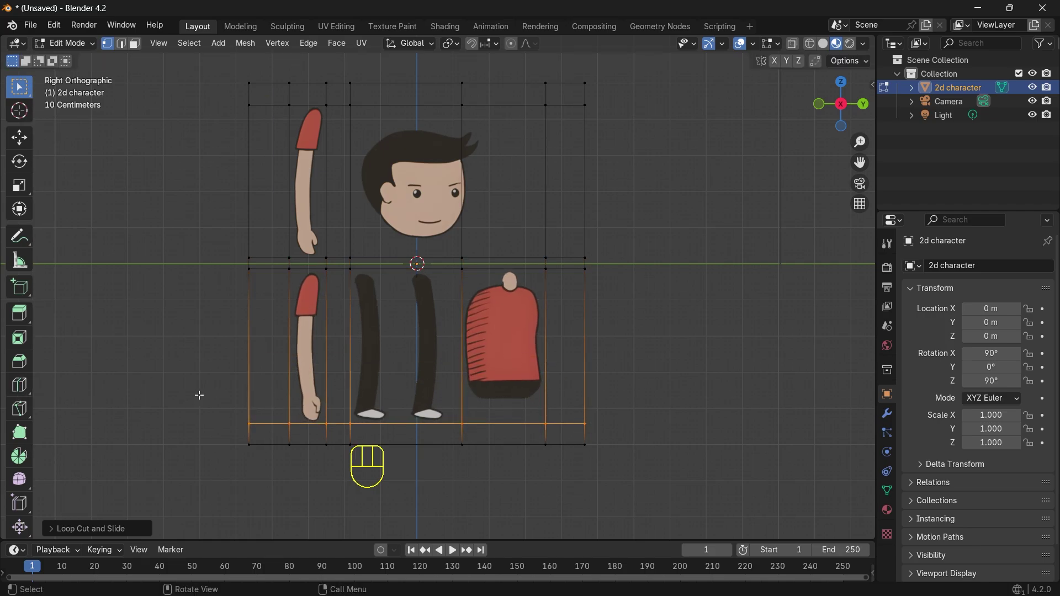
Step: Cut a horizontal edge just below the torso with the Knife tool, between the two vertical edges beside it
{"action": "left_click", "coordinate": [19, 409]}
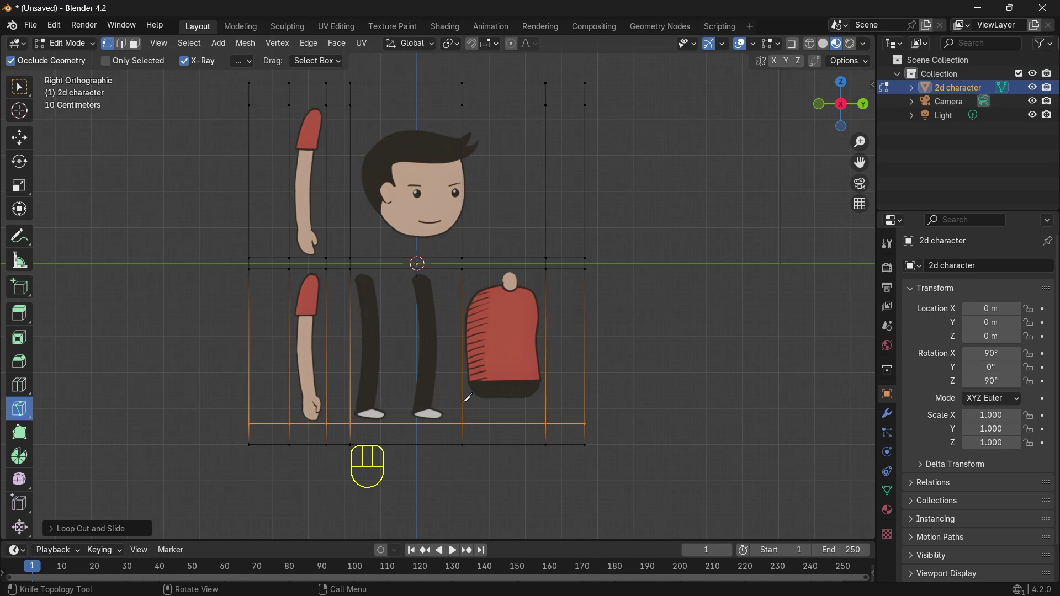
{"action": "left_click", "coordinate": [463, 403]}
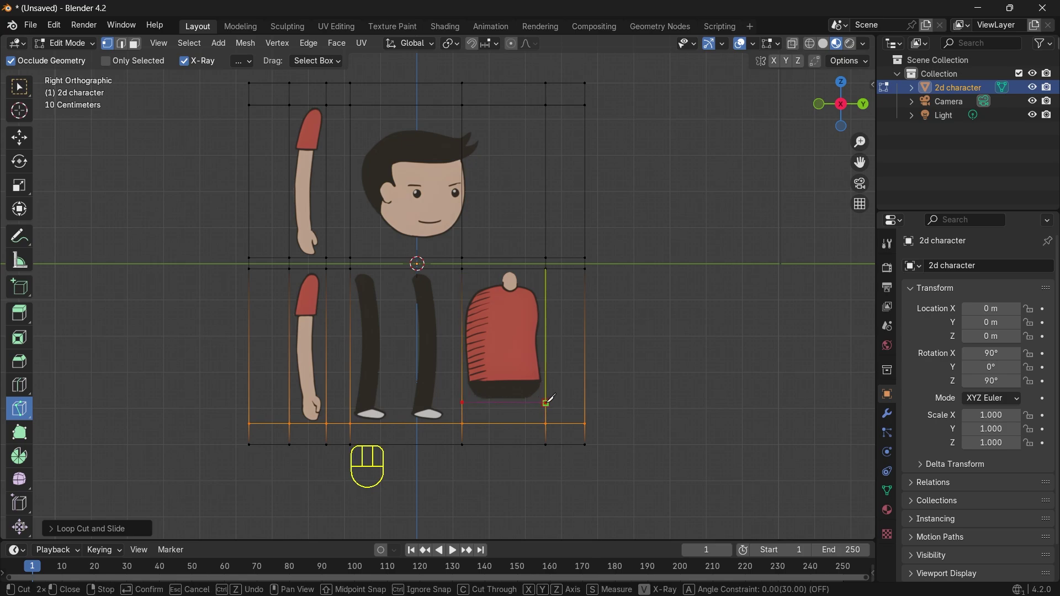
{"action": "left_click", "coordinate": [546, 402]}
{"action": "key", "text": "Return"}
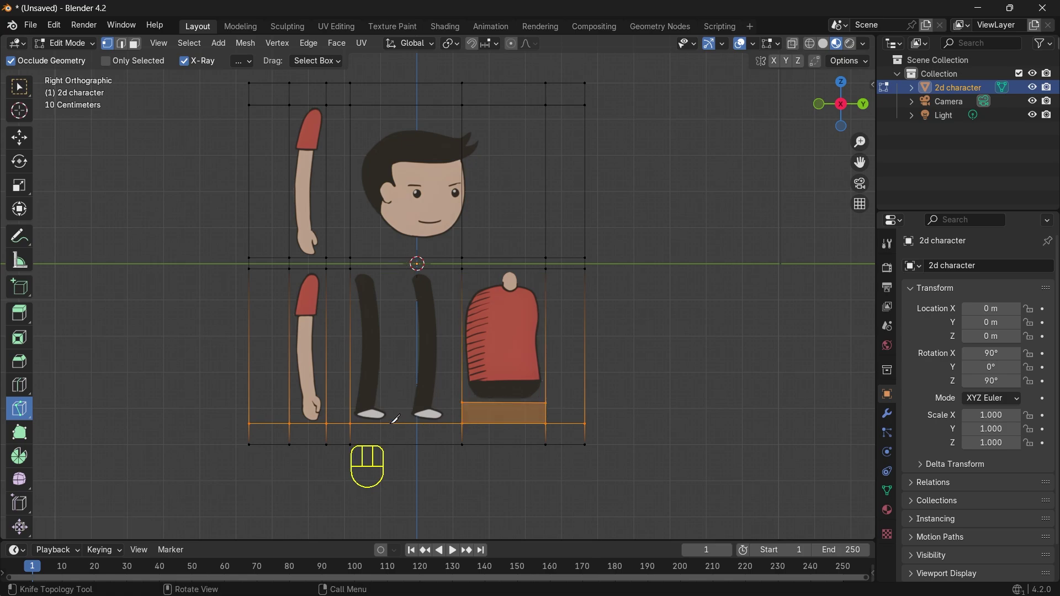
Step: Knife-cut three vertical edges framing the legs: two between them and one between the second leg and the torso
{"action": "left_click", "coordinate": [389, 423]}
{"action": "left_click", "coordinate": [389, 269]}
{"action": "key", "text": "Return"}
{"action": "left_click", "coordinate": [407, 423]}
{"action": "left_click", "coordinate": [407, 268]}
{"action": "key", "text": "Return"}
{"action": "left_click", "coordinate": [445, 423]}
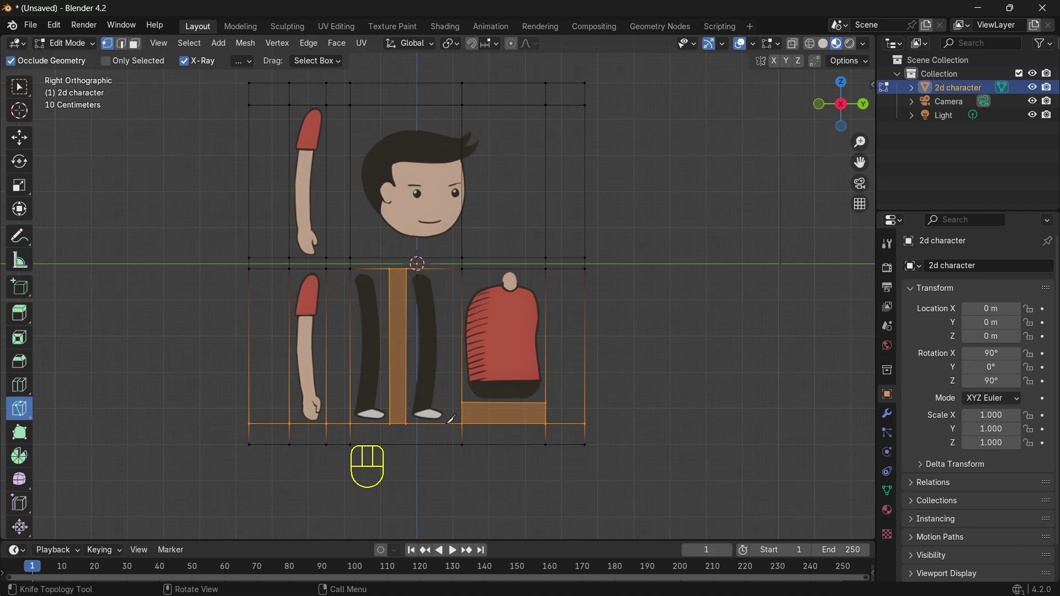
{"action": "left_click", "coordinate": [445, 269]}
{"action": "key", "text": "Return"}
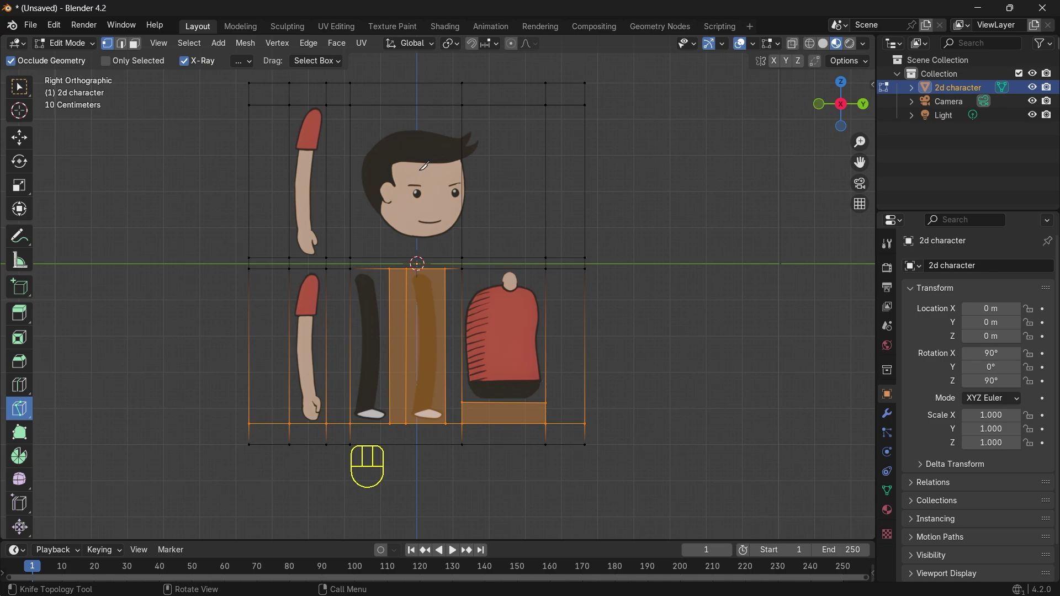
Step: In edge select mode, dissolve the vertical edge that crosses the head's face
{"action": "left_click", "coordinate": [121, 43]}
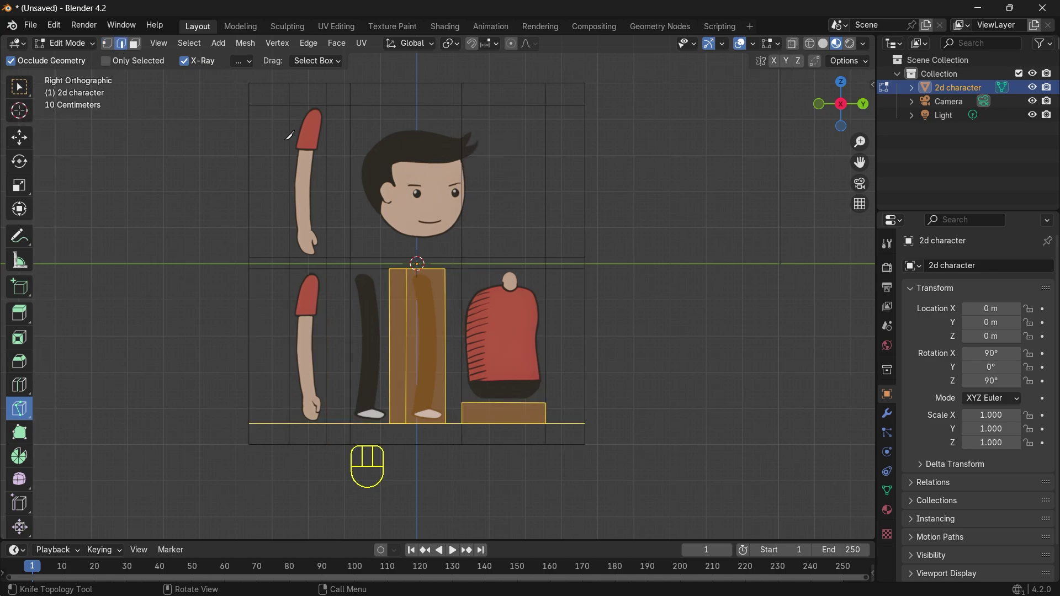
{"action": "left_click", "coordinate": [19, 87]}
{"action": "left_click", "coordinate": [466, 181]}
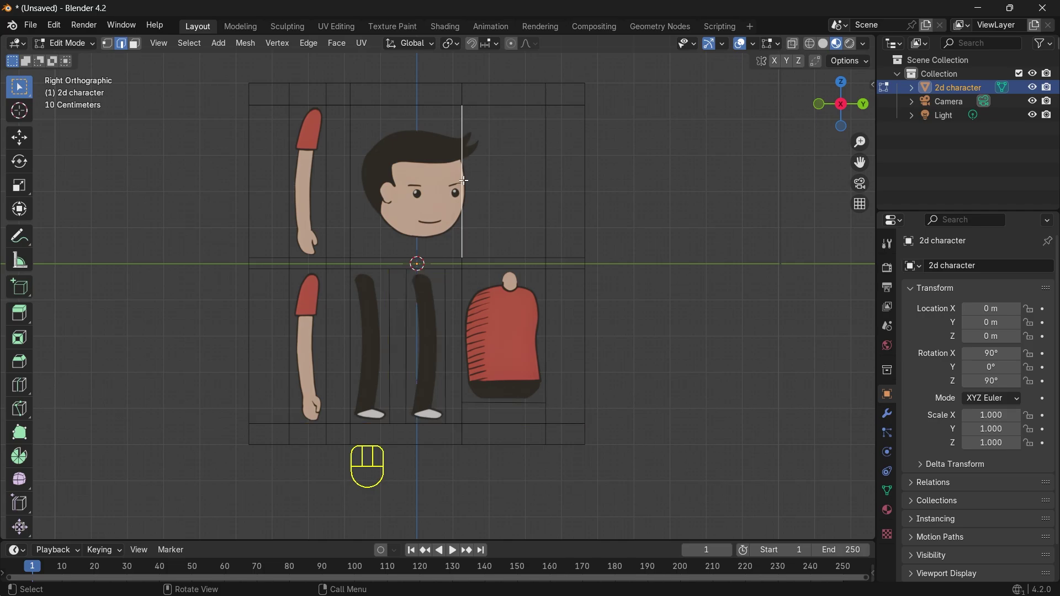
{"action": "right_click", "coordinate": [482, 192]}
{"action": "left_click", "coordinate": [497, 197]}
{"action": "key", "text": "x"}
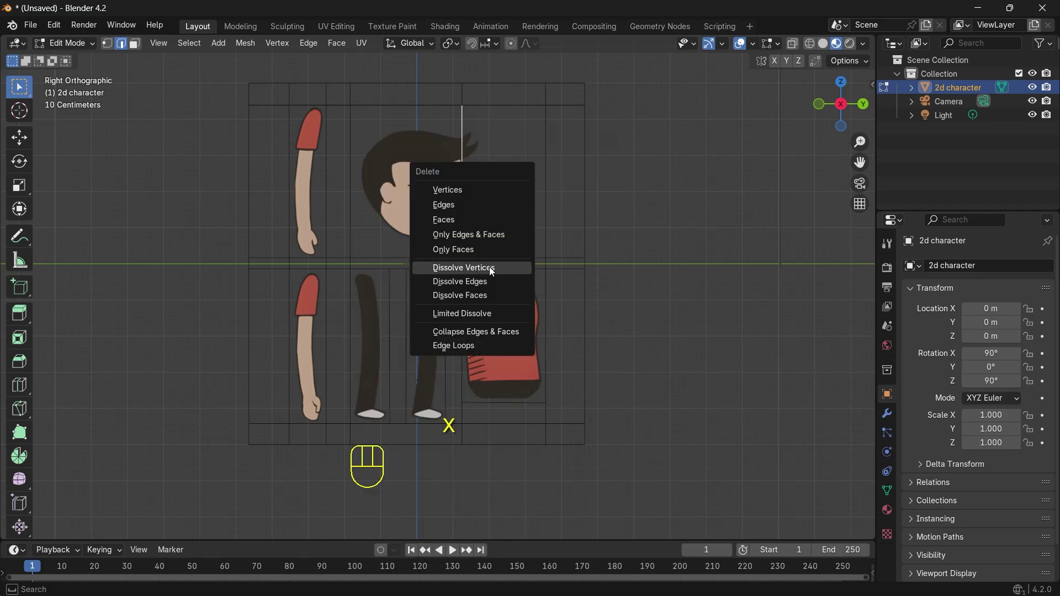
{"action": "left_click", "coordinate": [495, 281]}
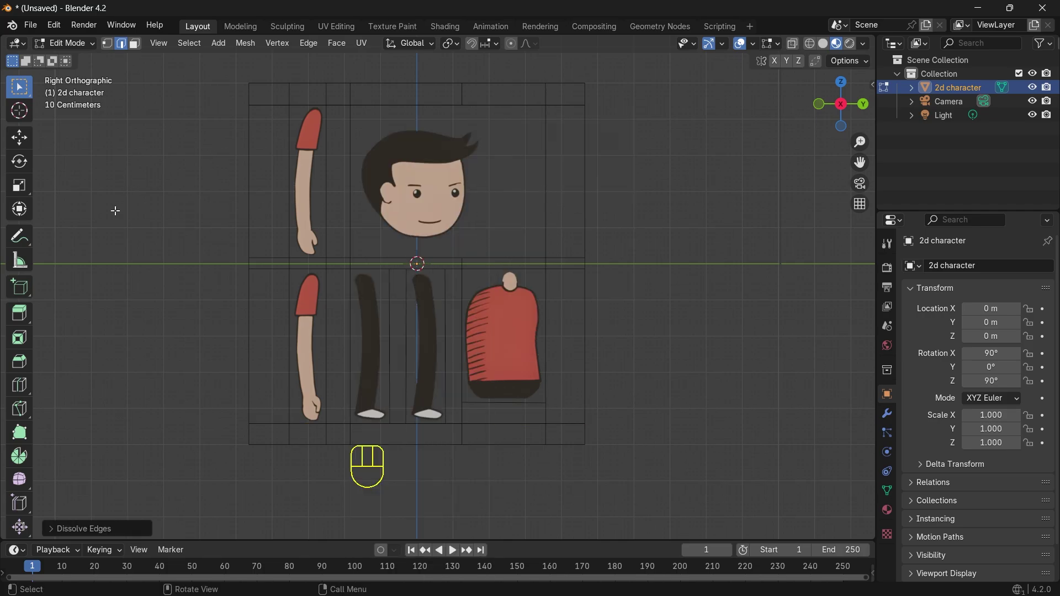
Step: Knife-cut a closed outline around the head, following the jaw, face and hair closely
{"action": "key", "text": "k"}
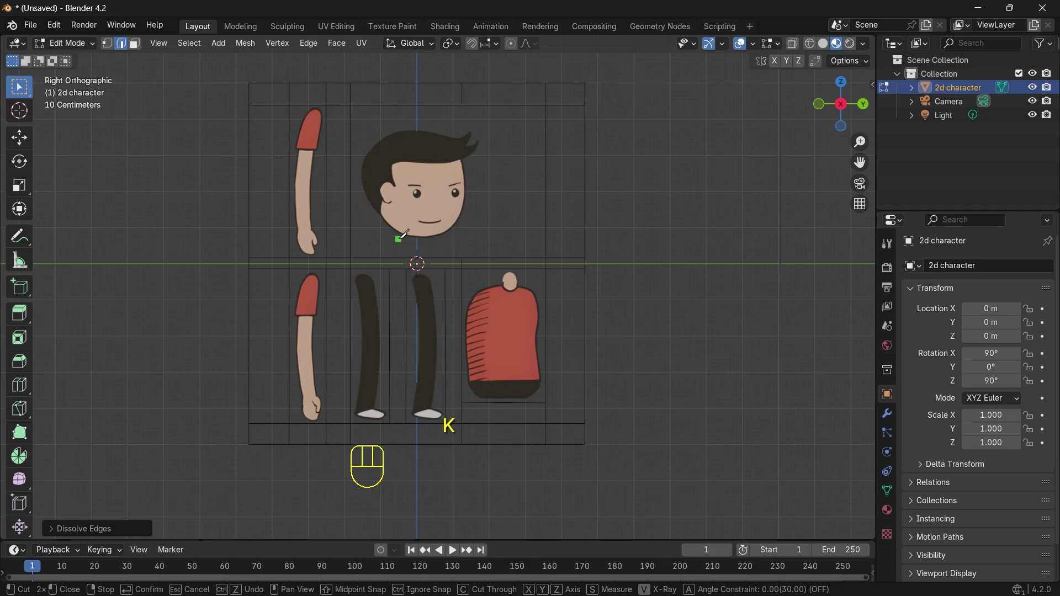
{"action": "left_click", "coordinate": [398, 241]}
{"action": "left_click", "coordinate": [439, 240]}
{"action": "left_click", "coordinate": [455, 228]}
{"action": "left_click", "coordinate": [467, 206]}
{"action": "left_click", "coordinate": [468, 176]}
{"action": "left_click", "coordinate": [466, 166]}
{"action": "left_click", "coordinate": [485, 146]}
{"action": "left_click", "coordinate": [475, 127]}
{"action": "left_click", "coordinate": [455, 134]}
{"action": "left_click", "coordinate": [417, 127]}
{"action": "left_click", "coordinate": [387, 130]}
{"action": "left_click", "coordinate": [367, 147]}
{"action": "left_click", "coordinate": [359, 164]}
{"action": "left_click", "coordinate": [359, 182]}
{"action": "left_click", "coordinate": [366, 206]}
{"action": "left_click", "coordinate": [390, 237]}
{"action": "key", "text": "Return"}
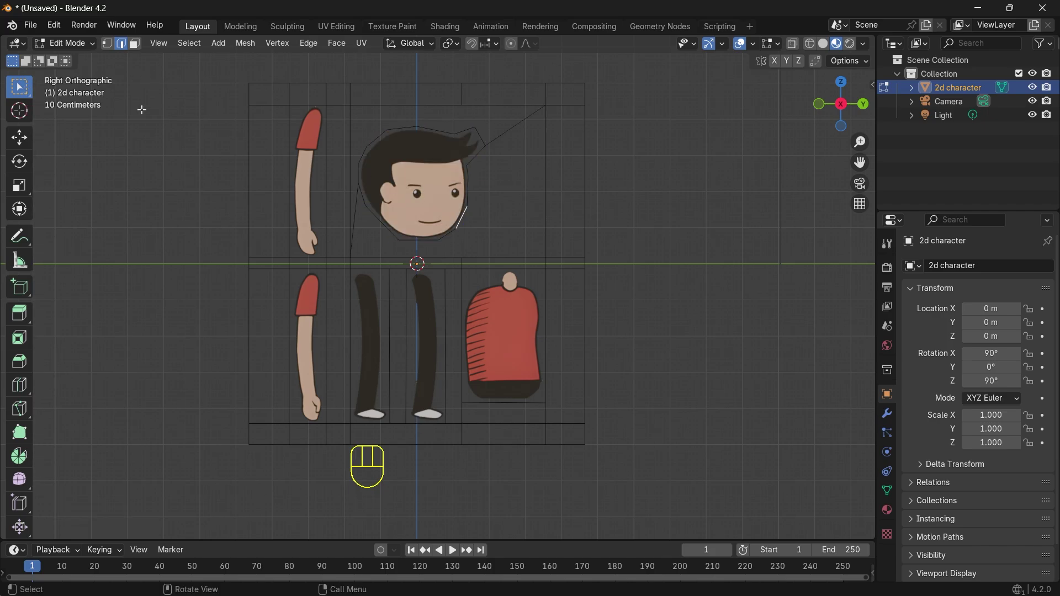
Step: Separate the faces of the head, both arms, both legs and the torso from the plane as a new object by selection
{"action": "left_click", "coordinate": [134, 44]}
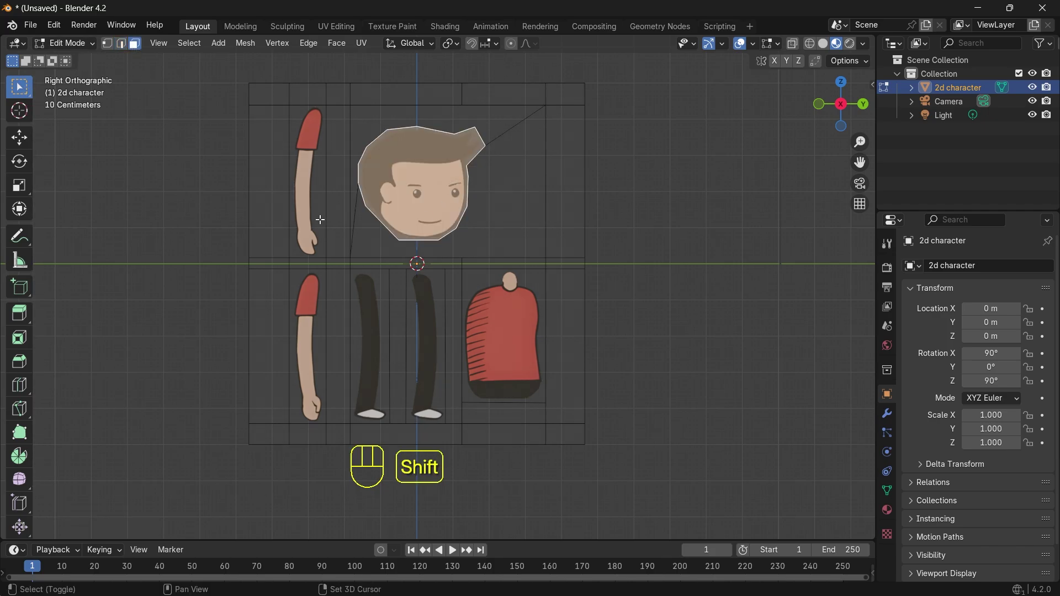
{"action": "left_click", "coordinate": [310, 208], "text": "shift"}
{"action": "left_click", "coordinate": [300, 342], "text": "shift"}
{"action": "left_click", "coordinate": [371, 356], "text": "shift"}
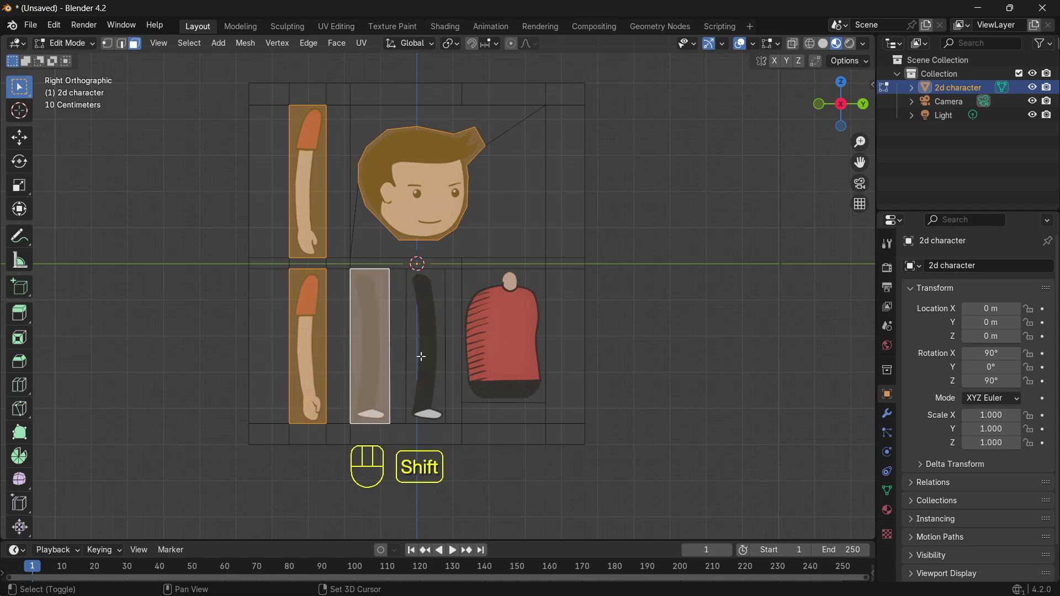
{"action": "left_click", "coordinate": [425, 354], "text": "shift"}
{"action": "left_click", "coordinate": [505, 351], "text": "shift"}
{"action": "right_click", "coordinate": [425, 200]}
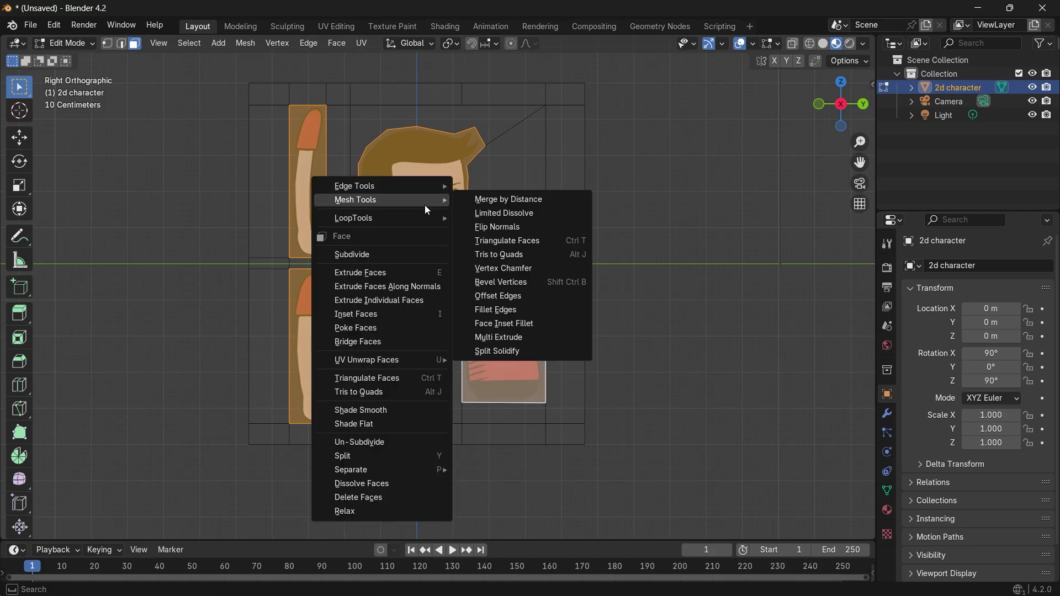
{"action": "right_click", "coordinate": [422, 178]}
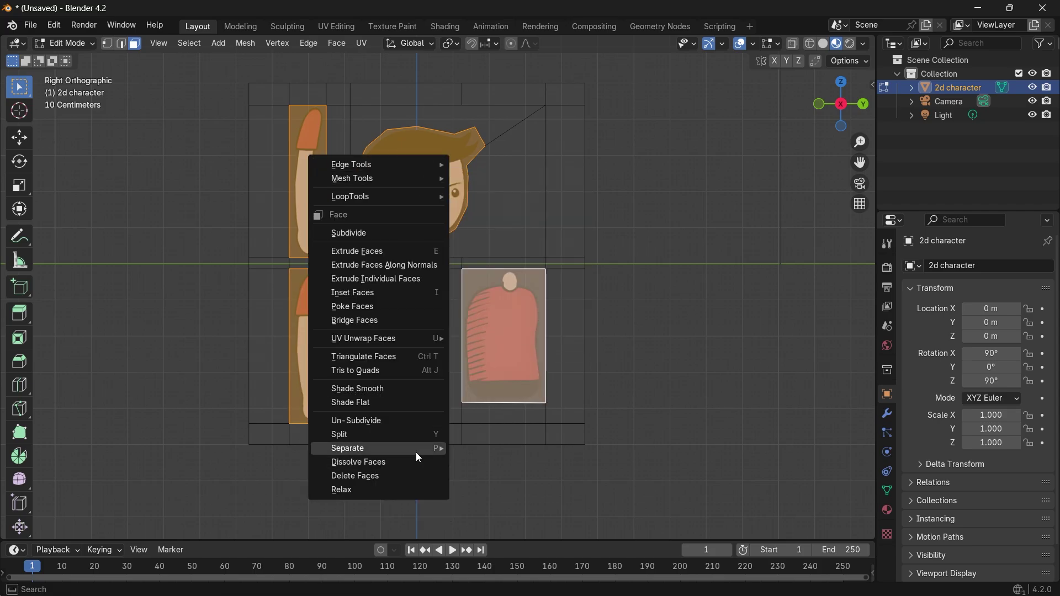
{"action": "mouse_move", "coordinate": [416, 449]}
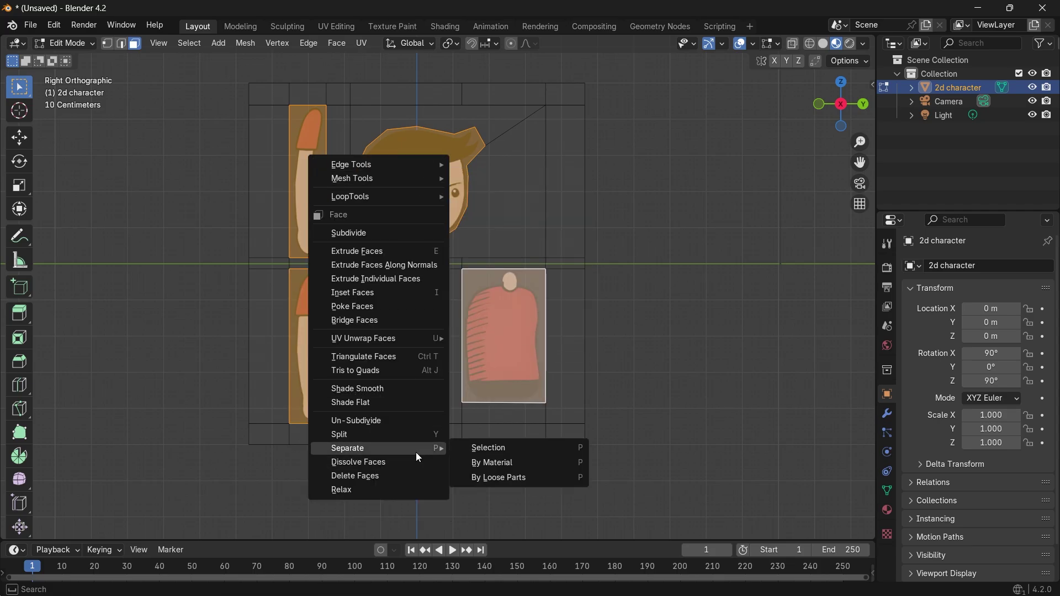
{"action": "left_click", "coordinate": [508, 450]}
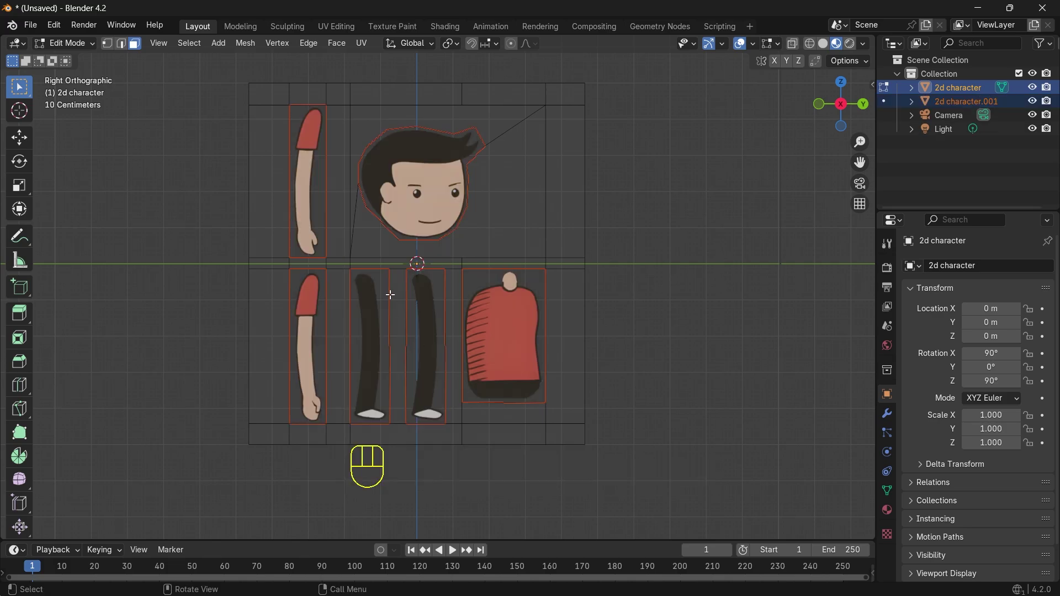
Step: In Object Mode, delete the leftover background plane and select the separated body parts object
{"action": "left_click", "coordinate": [71, 45]}
{"action": "left_click", "coordinate": [62, 42]}
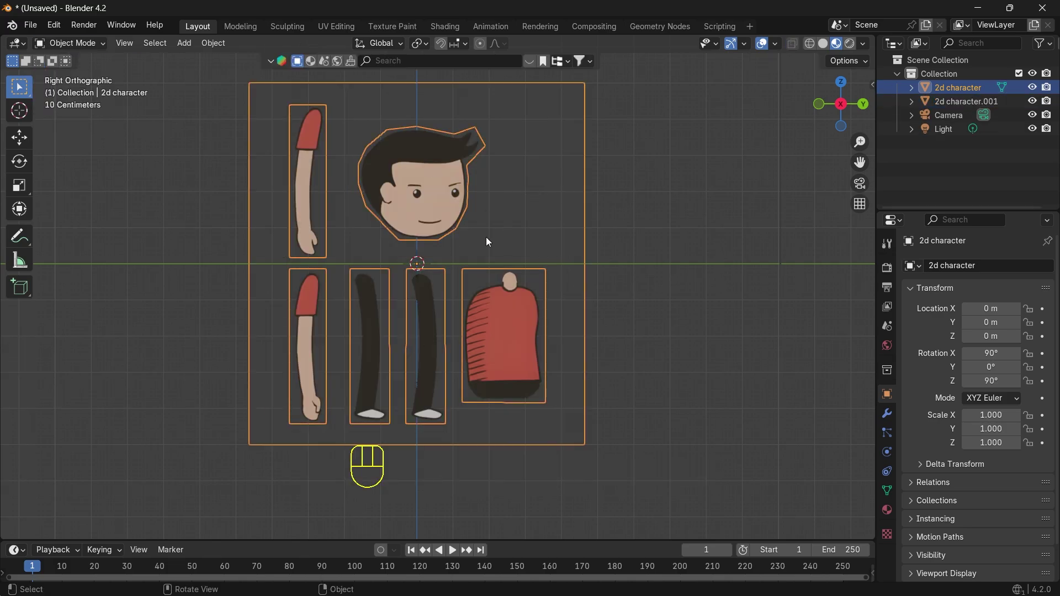
{"action": "key", "text": "x"}
{"action": "left_click", "coordinate": [563, 183]}
{"action": "left_click", "coordinate": [416, 198]}
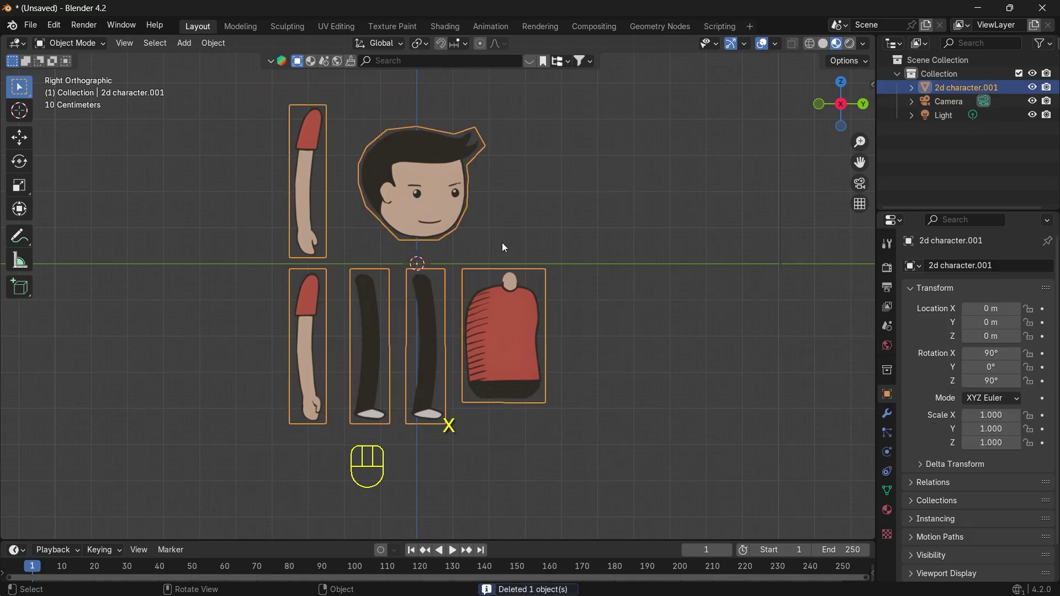
Step: Add a mesh plane at the 3D cursor in the scene with the body parts
{"action": "left_click_drag", "start_coordinate": [852, 163], "coordinate": [852, 138]}
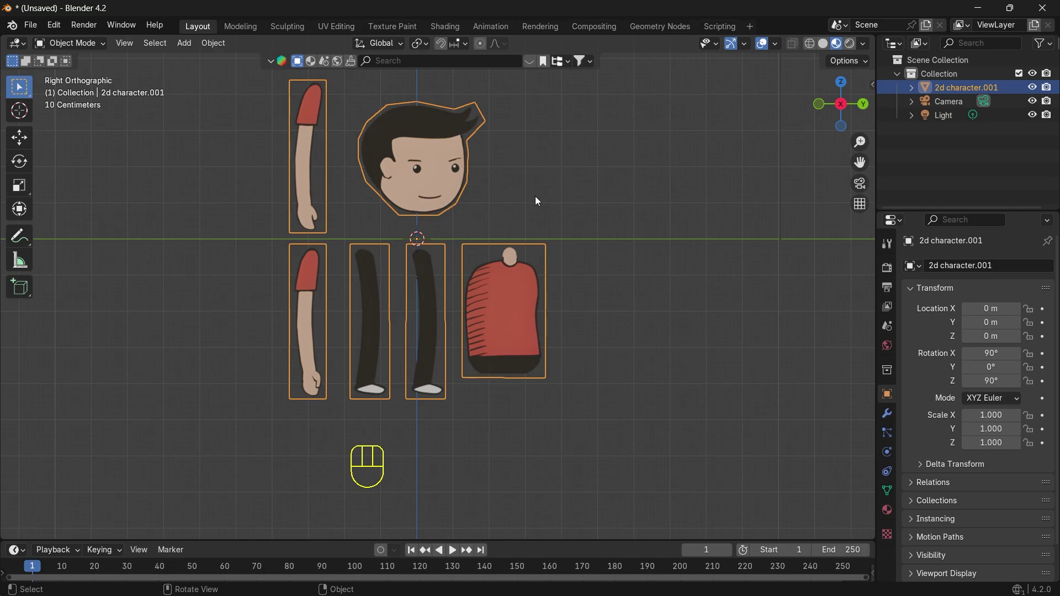
{"action": "scroll", "coordinate": [535, 197], "scroll_direction": "down", "scroll_amount": 1}
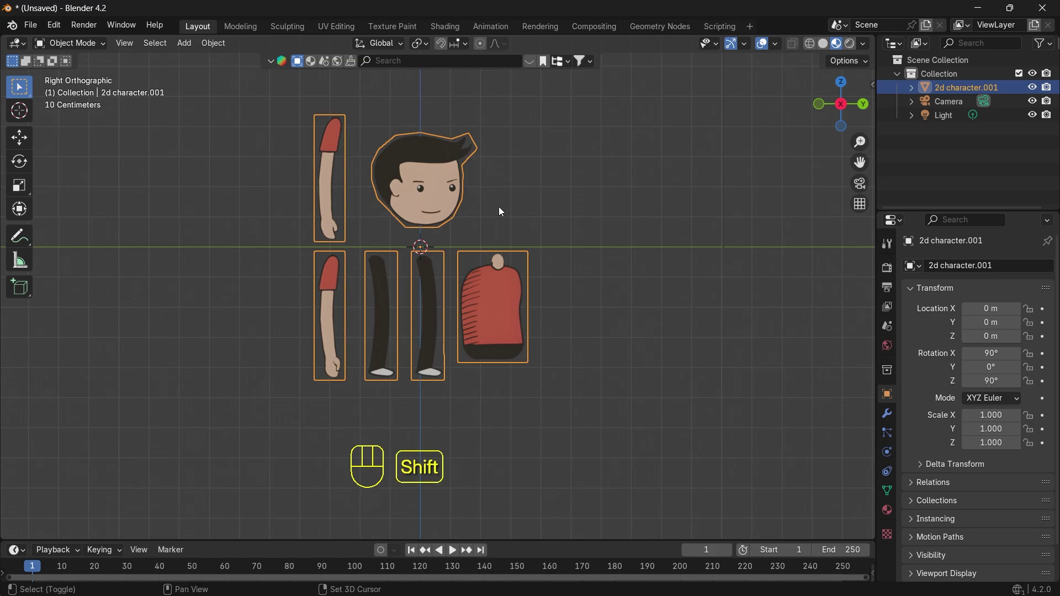
{"action": "key", "text": "shift+a"}
{"action": "mouse_move", "coordinate": [488, 64]}
{"action": "left_click", "coordinate": [569, 69]}
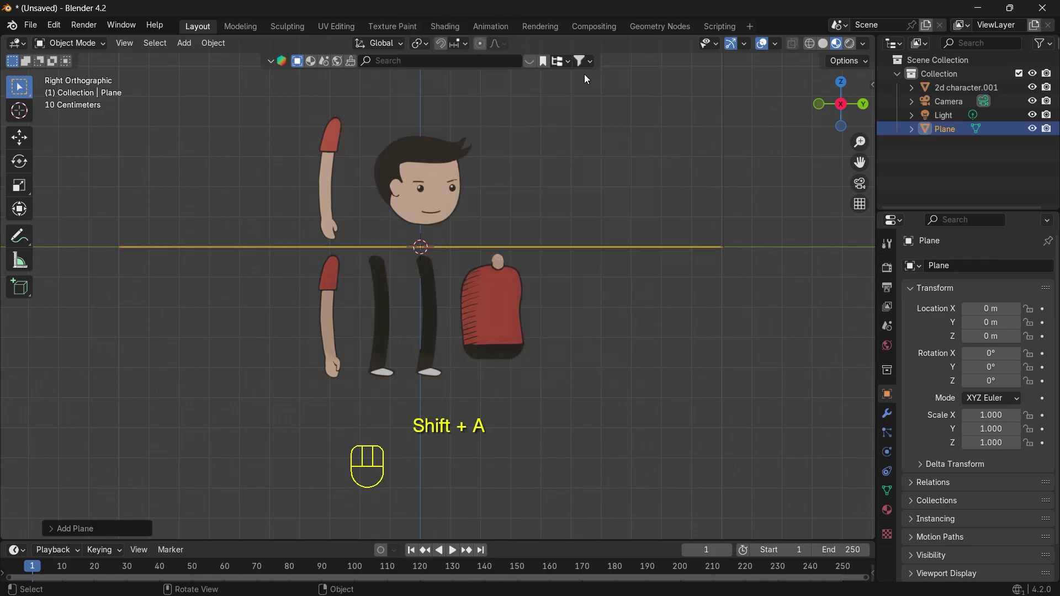
Step: Rotate the new plane 90° about the global Y axis so it stands parallel to the body parts
{"action": "left_click_drag", "start_coordinate": [841, 105], "coordinate": [839, 116]}
{"action": "key", "text": "r"}
{"action": "type", "text": "y"}
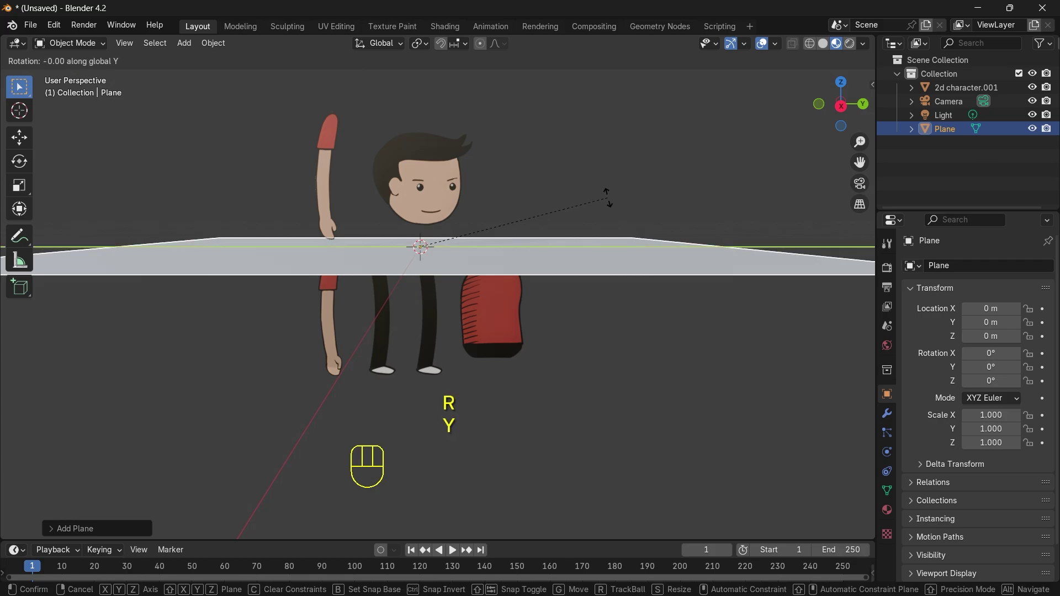
{"action": "type", "text": "90"}
{"action": "left_click", "coordinate": [635, 187]}
Step: Scale the plane to about 0.63 and move it about 0.085 m along X, in front of the body parts
{"action": "scroll", "coordinate": [690, 171], "scroll_direction": "down", "scroll_amount": 5}
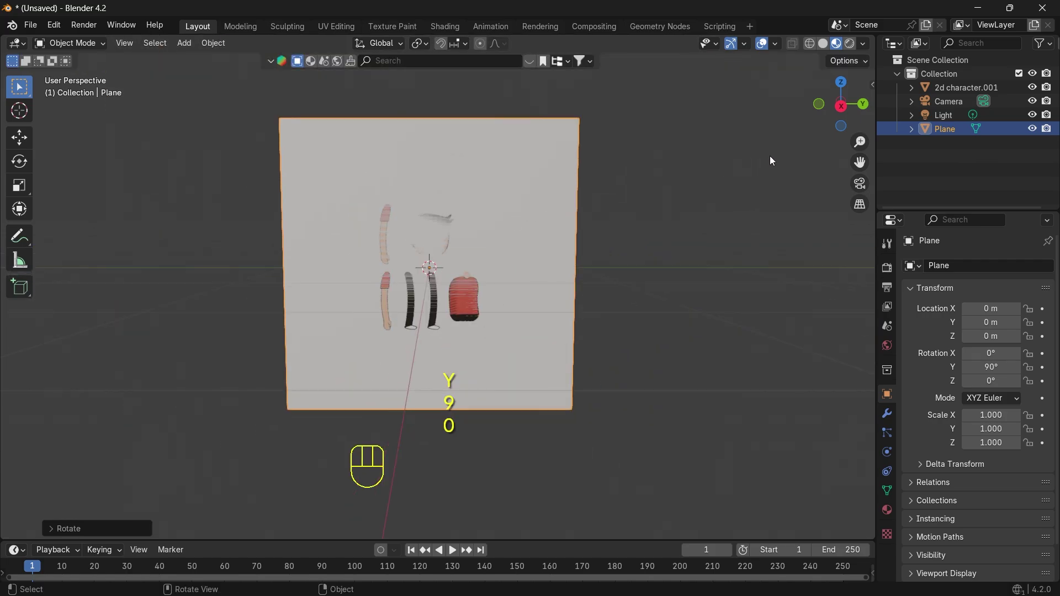
{"action": "left_click_drag", "start_coordinate": [831, 119], "coordinate": [574, 213]}
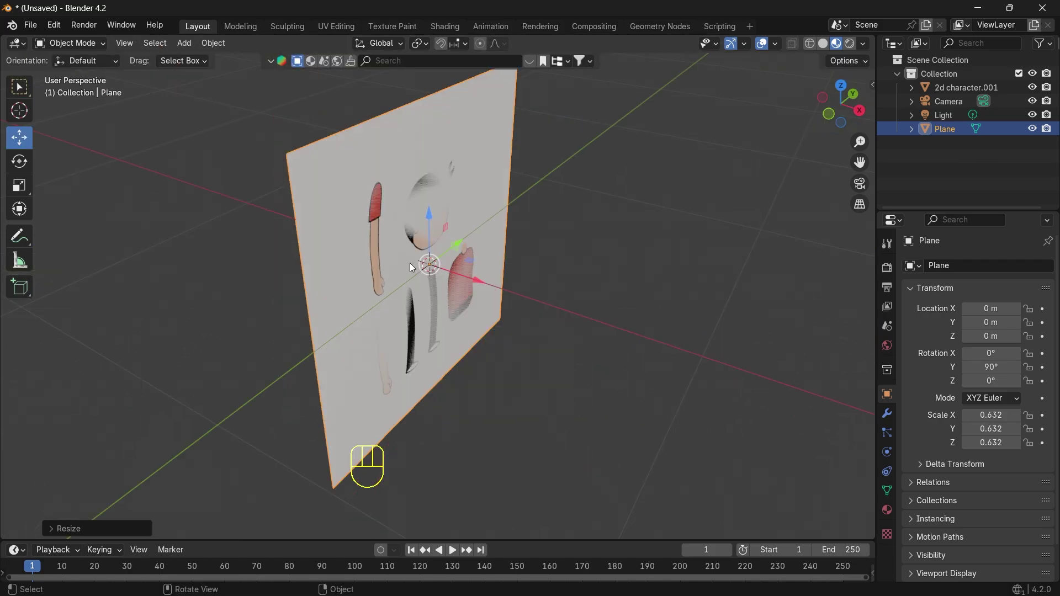
{"action": "left_click_drag", "start_coordinate": [479, 281], "coordinate": [503, 283]}
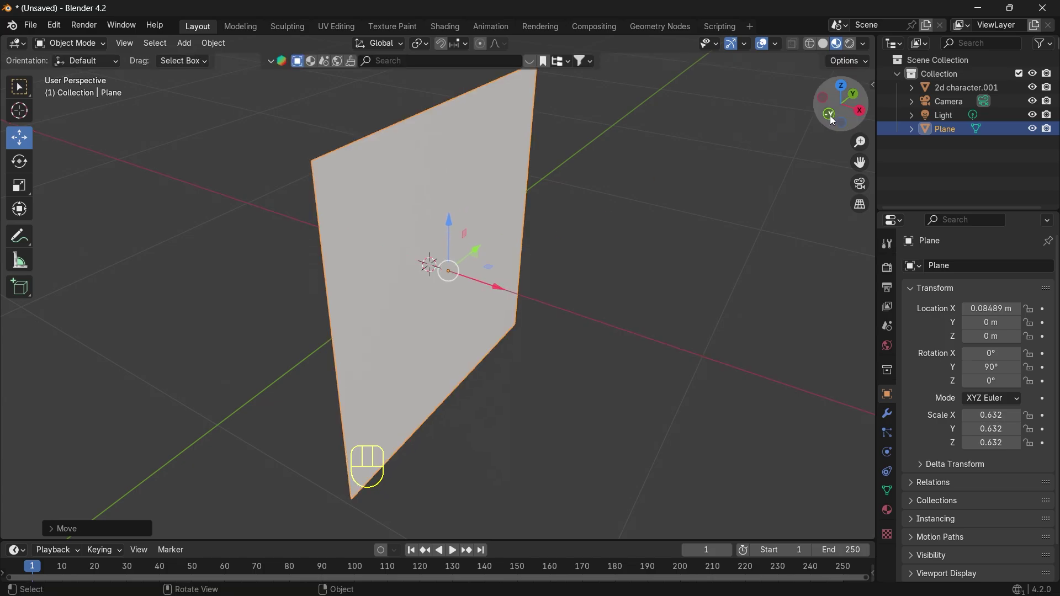
Step: In Edit Mode, subdivide the plane with 50 cuts
{"action": "left_click_drag", "start_coordinate": [840, 105], "coordinate": [842, 117]}
{"action": "key", "text": "Tab"}
{"action": "right_click", "coordinate": [430, 201]}
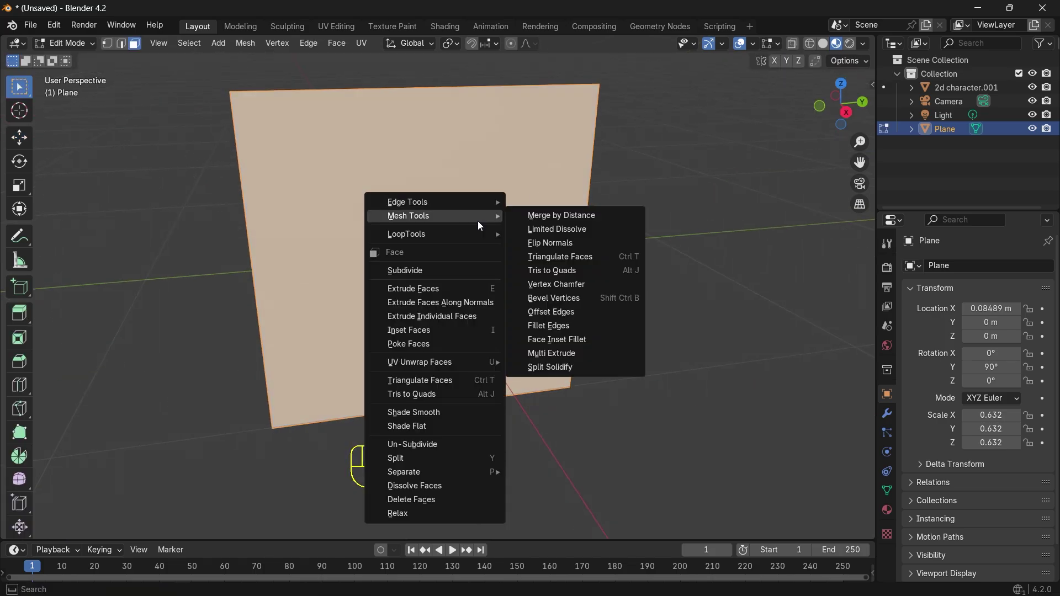
{"action": "left_click", "coordinate": [400, 270]}
{"action": "left_click", "coordinate": [81, 529]}
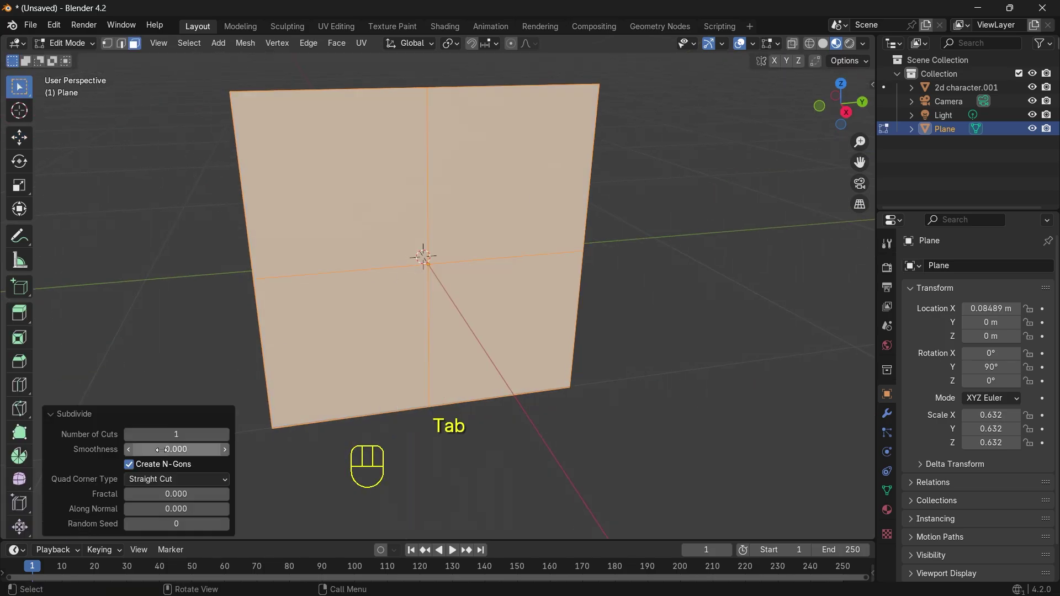
{"action": "left_click", "coordinate": [171, 435]}
{"action": "type", "text": "50"}
{"action": "key", "text": "Return"}
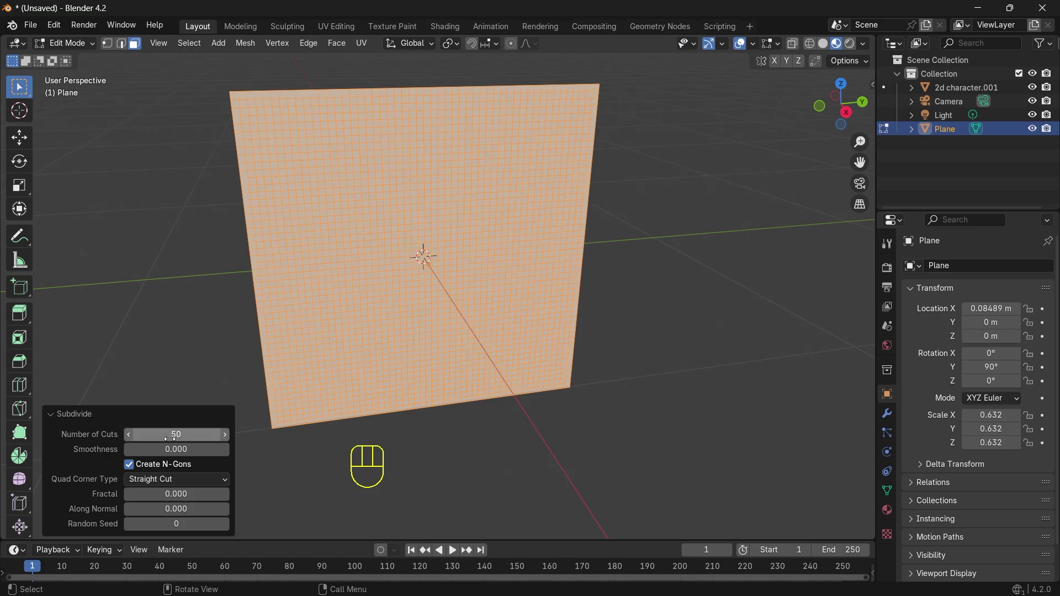
Step: Delete only the faces of the subdivided plane, keeping its edge grid, and return to Object Mode
{"action": "left_click_drag", "start_coordinate": [850, 86], "coordinate": [824, 120]}
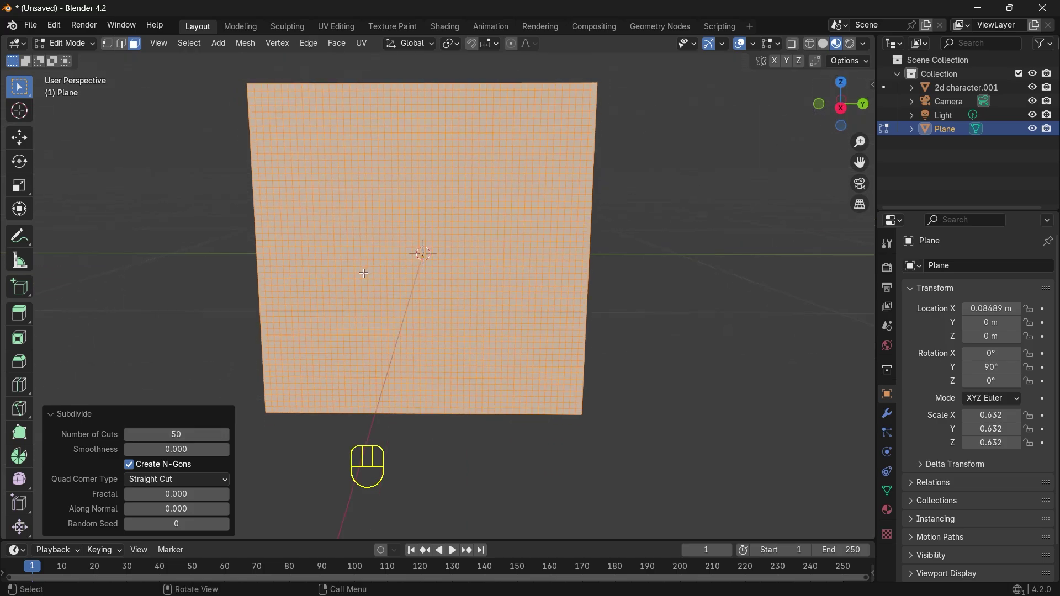
{"action": "key", "text": "alt+a"}
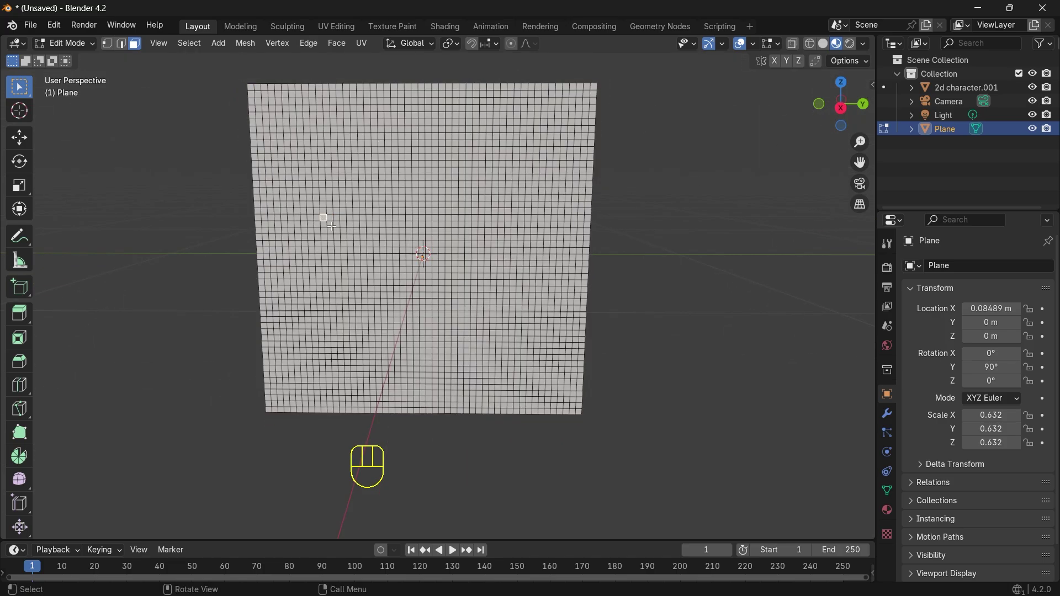
{"action": "key", "text": "a"}
{"action": "key", "text": "x"}
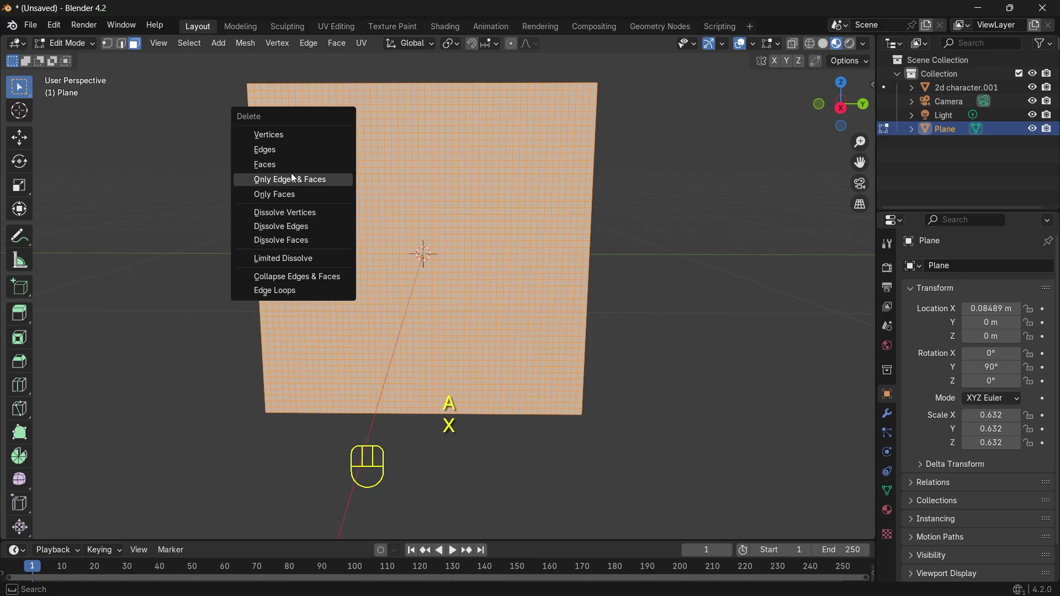
{"action": "left_click", "coordinate": [280, 189]}
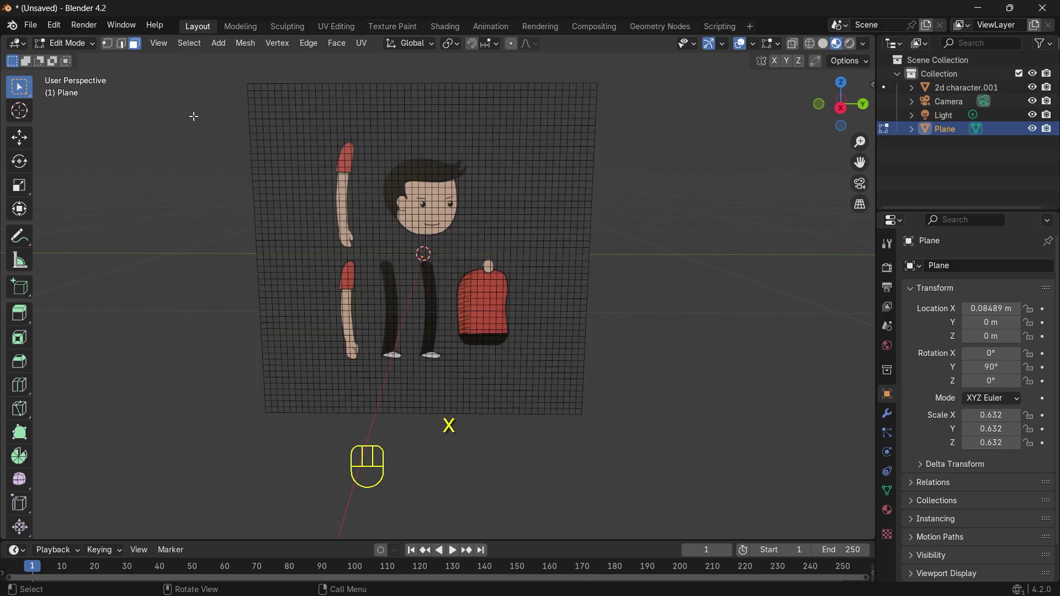
{"action": "left_click", "coordinate": [64, 44]}
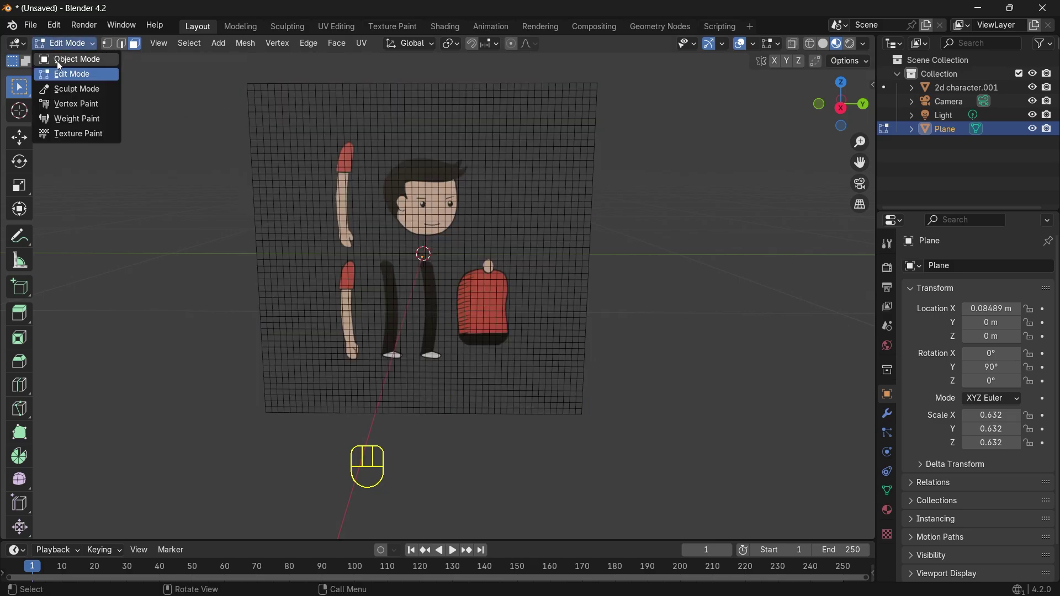
{"action": "left_click", "coordinate": [57, 60]}
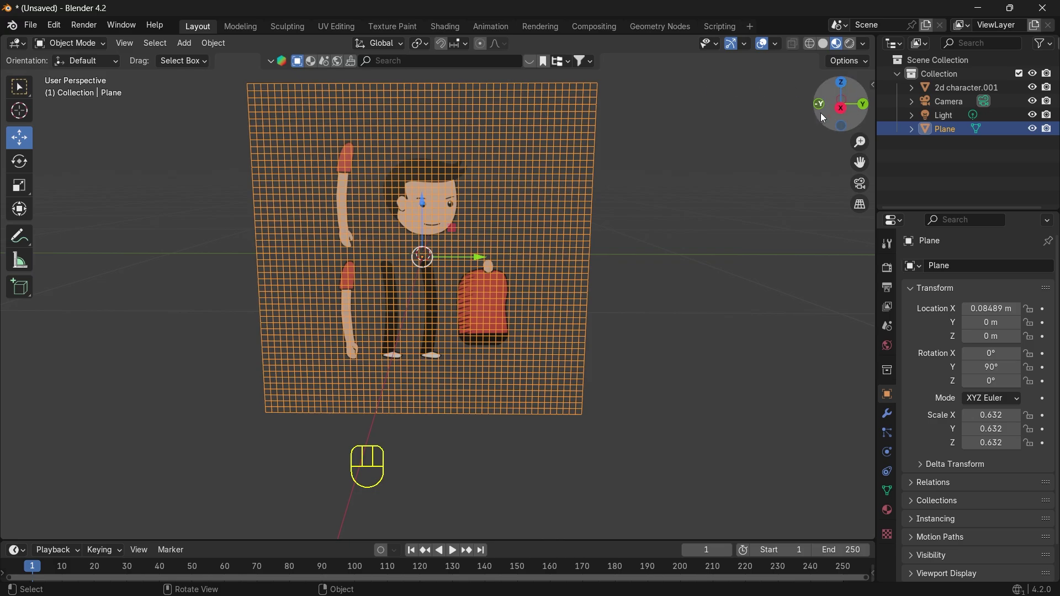
Step: In the right orthographic view, edit the body parts object and use Knife Project with the grid plane as the cutter
{"action": "mouse_move", "coordinate": [824, 118]}
{"action": "left_mouse_down"}
{"action": "mouse_move", "coordinate": [791, 133]}
{"action": "mouse_move", "coordinate": [892, 112]}
{"action": "mouse_move", "coordinate": [720, 93]}
{"action": "mouse_move", "coordinate": [827, 112]}
{"action": "left_mouse_up"}
{"action": "left_click", "coordinate": [424, 232]}
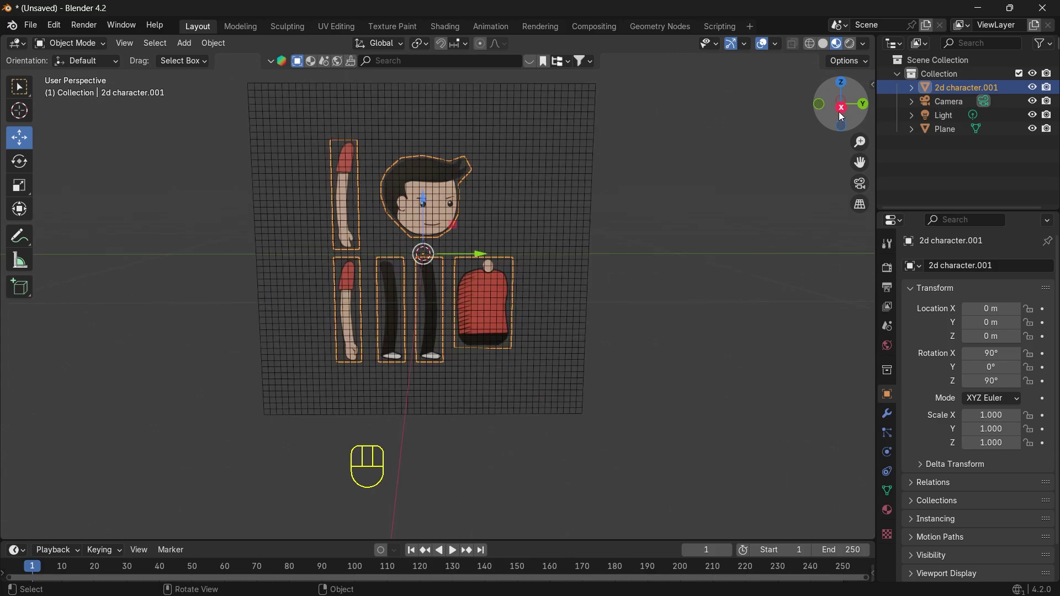
{"action": "left_click", "coordinate": [840, 109]}
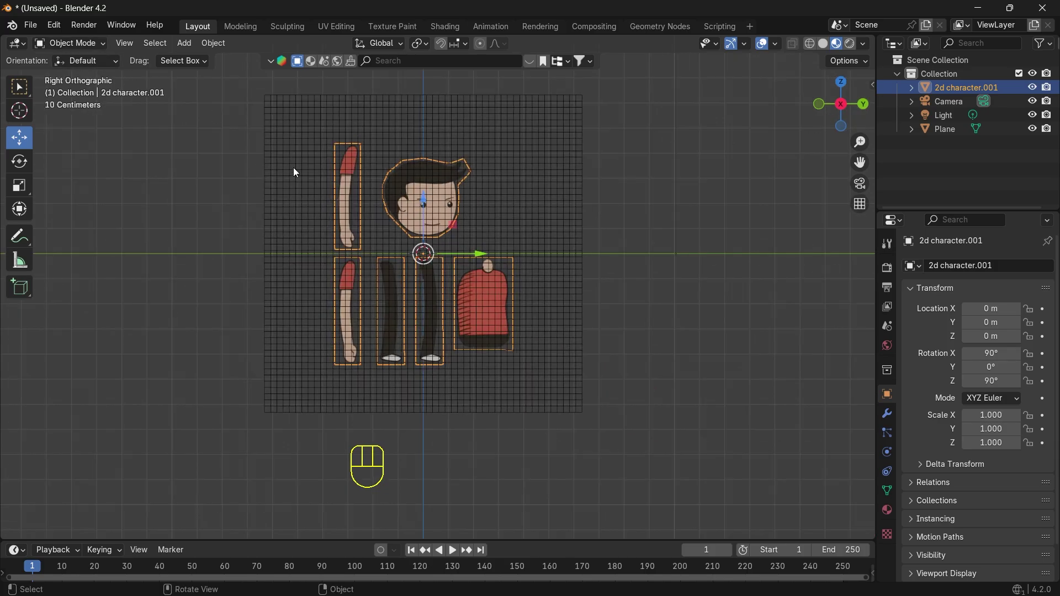
{"action": "key", "text": "Tab"}
{"action": "scroll", "coordinate": [772, 157], "scroll_direction": "up", "scroll_amount": 3}
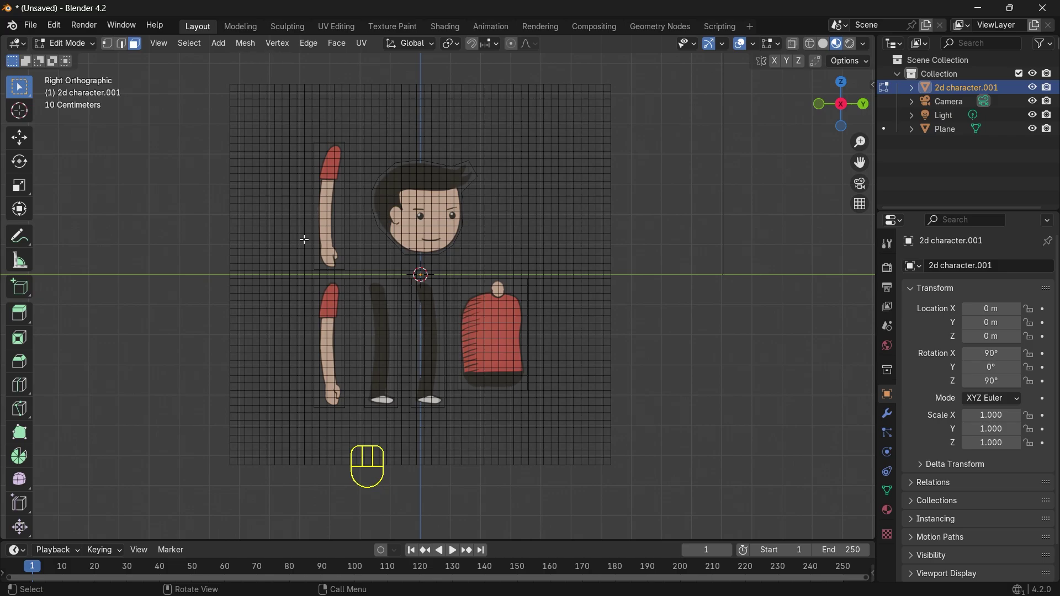
{"action": "left_click", "coordinate": [243, 43]}
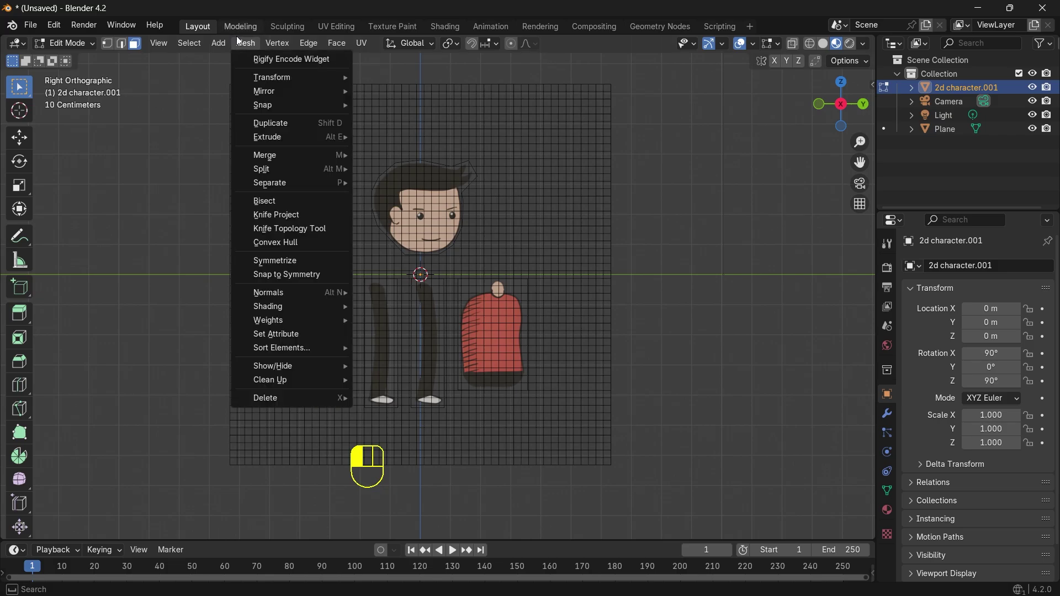
{"action": "left_click", "coordinate": [942, 129]}
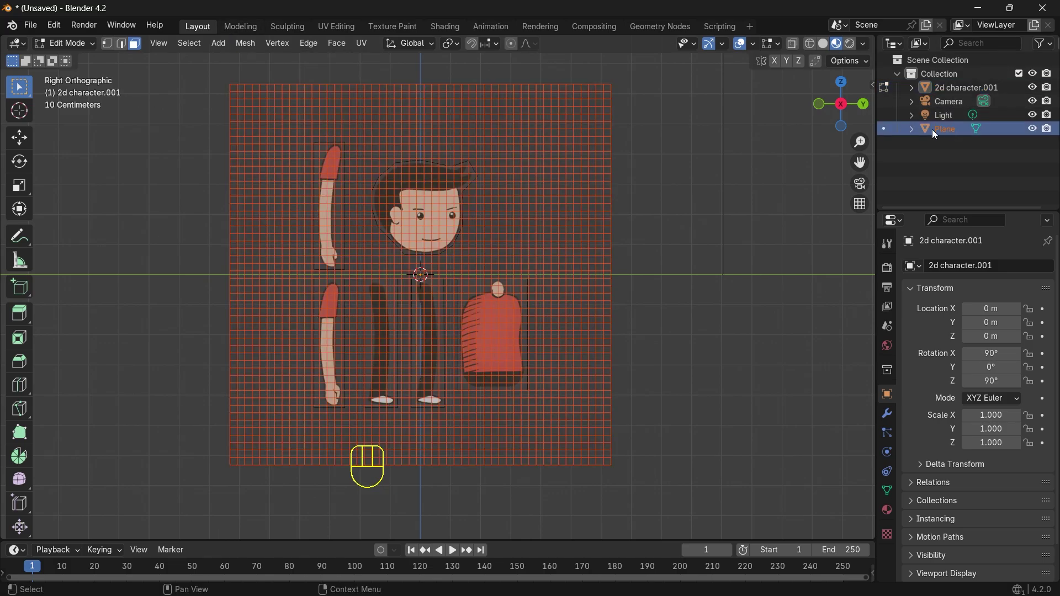
{"action": "left_click", "coordinate": [257, 44]}
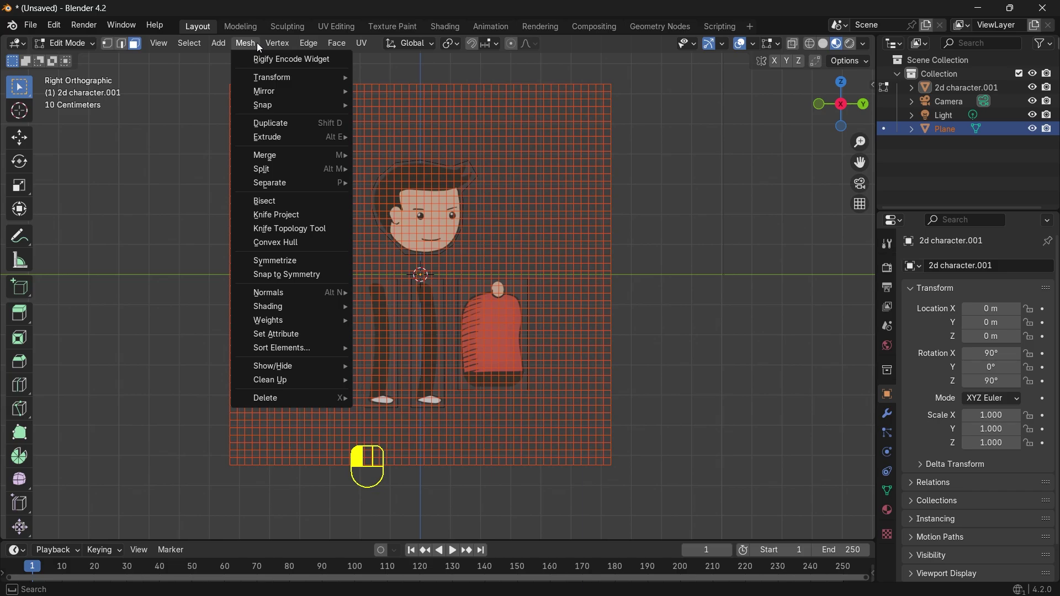
{"action": "left_click", "coordinate": [304, 219]}
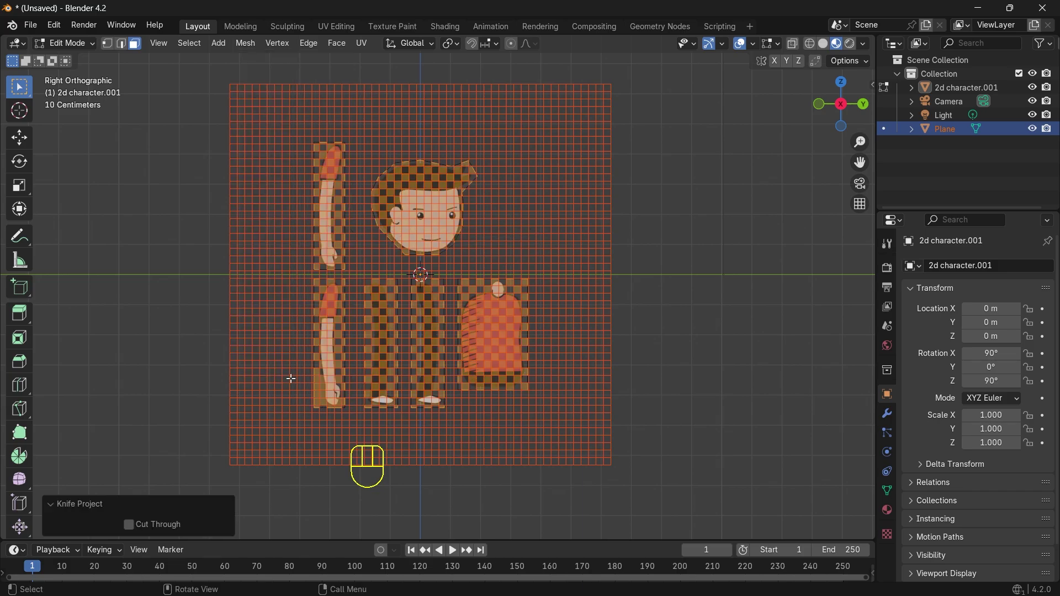
Step: Return to Object Mode, hide the grid plane and select the body parts object
{"action": "key", "text": "Tab"}
{"action": "left_click", "coordinate": [1033, 128]}
{"action": "left_click", "coordinate": [421, 233]}
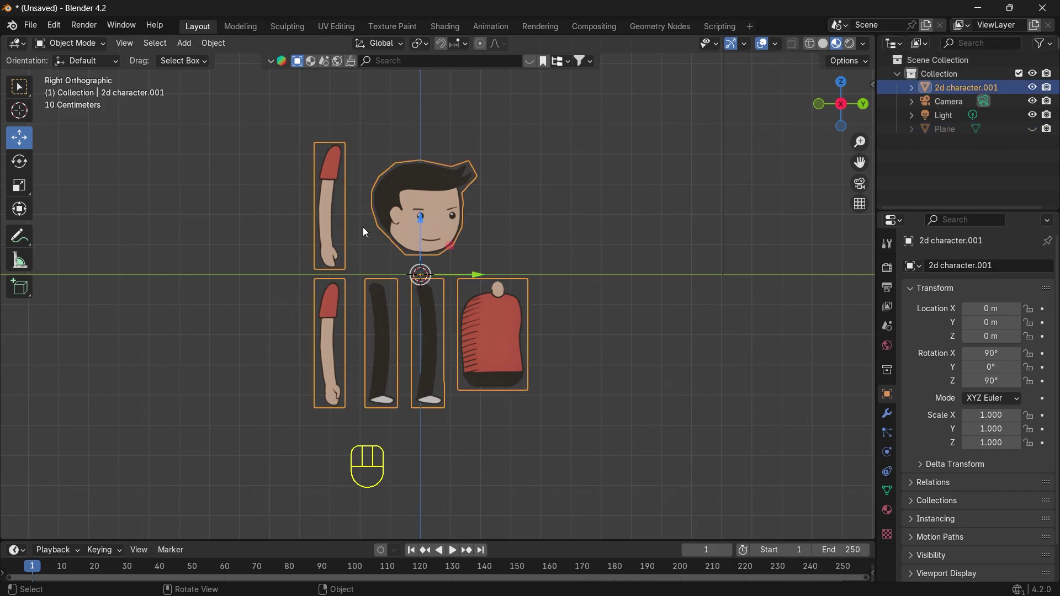
Step: Examine the grid topology on the body parts in Edit Mode and their look in Object Mode
{"action": "key", "text": "Tab"}
{"action": "left_click", "coordinate": [629, 180]}
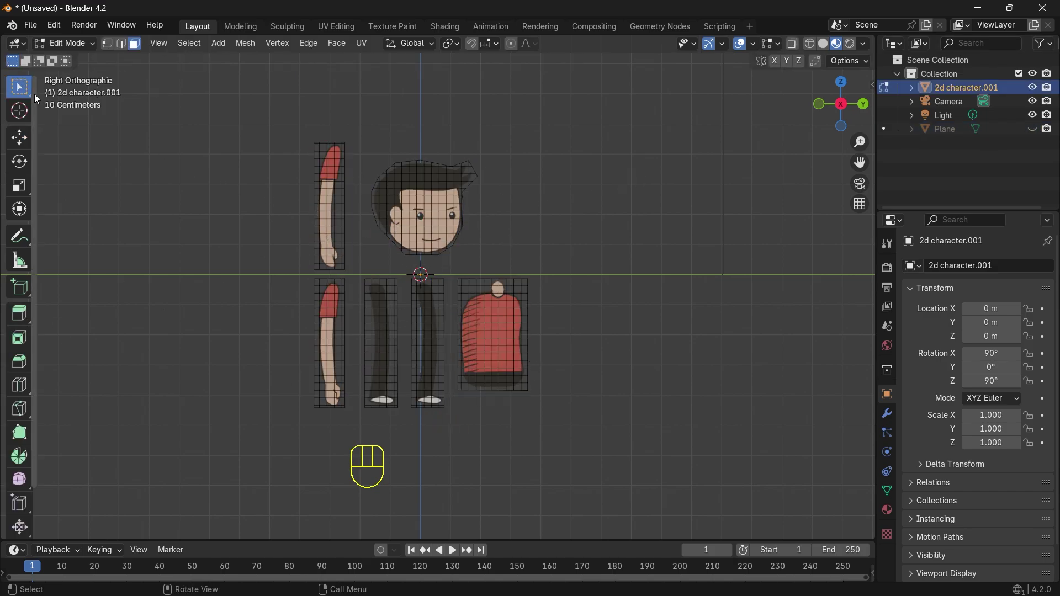
{"action": "left_click", "coordinate": [67, 44]}
{"action": "left_click", "coordinate": [68, 62]}
{"action": "left_click", "coordinate": [499, 128]}
{"action": "scroll", "coordinate": [502, 143], "scroll_direction": "up", "scroll_amount": 1}
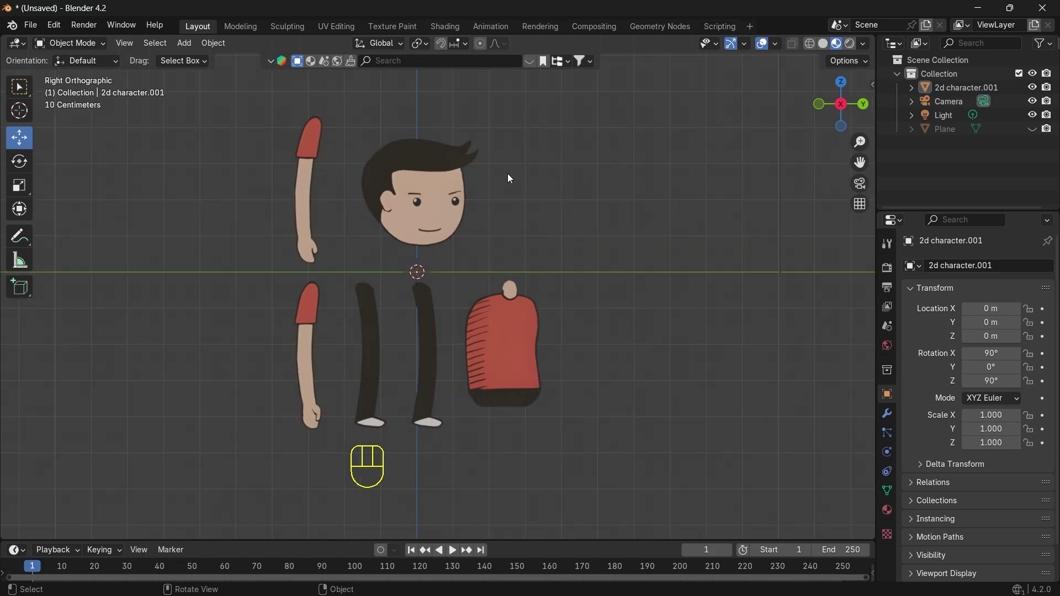
{"action": "scroll", "coordinate": [546, 151], "scroll_direction": "down", "scroll_amount": 1}
Step: Separate the whole body parts mesh by loose parts into individual objects and return to Object Mode
{"action": "left_click", "coordinate": [442, 205]}
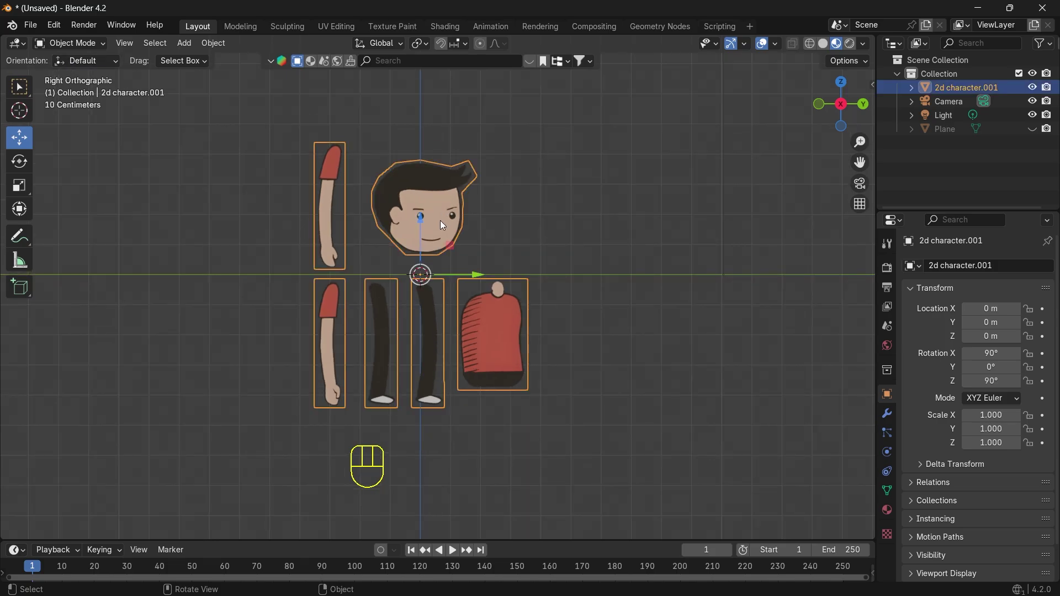
{"action": "key", "text": "Tab"}
{"action": "left_click", "coordinate": [424, 220]}
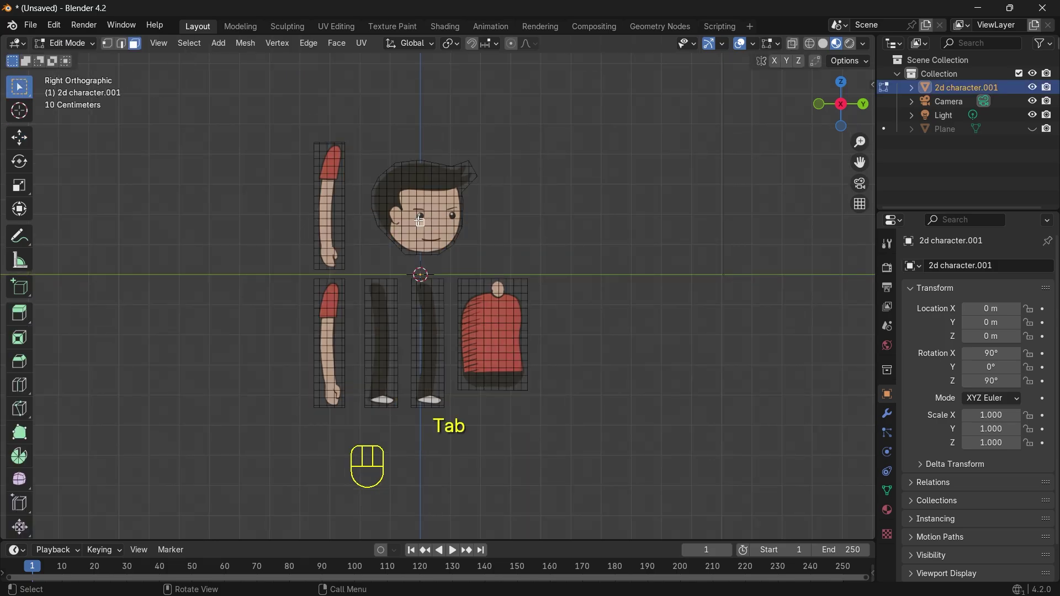
{"action": "key", "text": "a"}
{"action": "right_click", "coordinate": [418, 220]}
{"action": "mouse_move", "coordinate": [396, 485]}
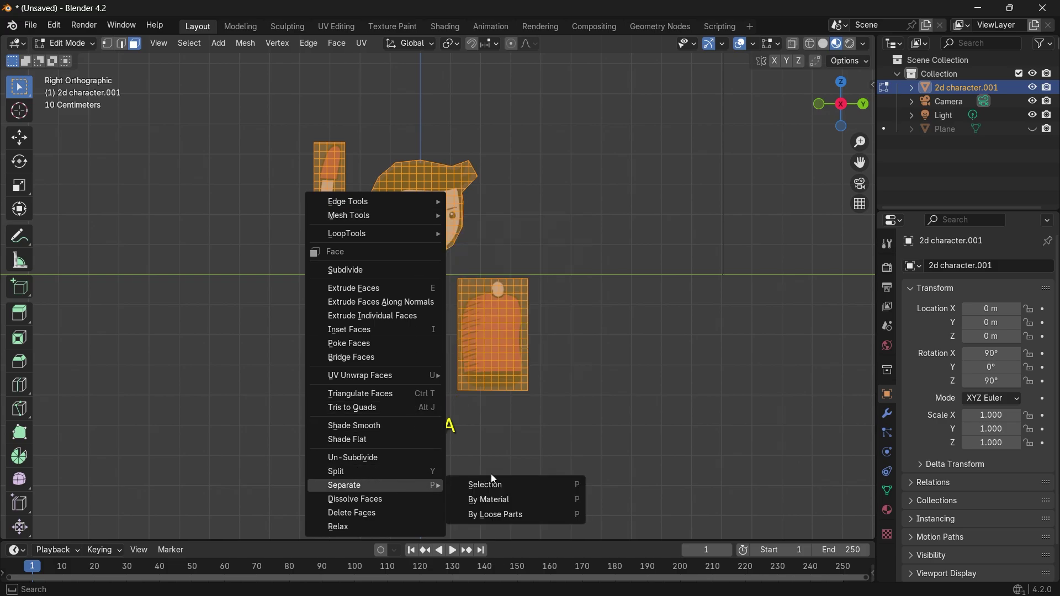
{"action": "left_click", "coordinate": [521, 515]}
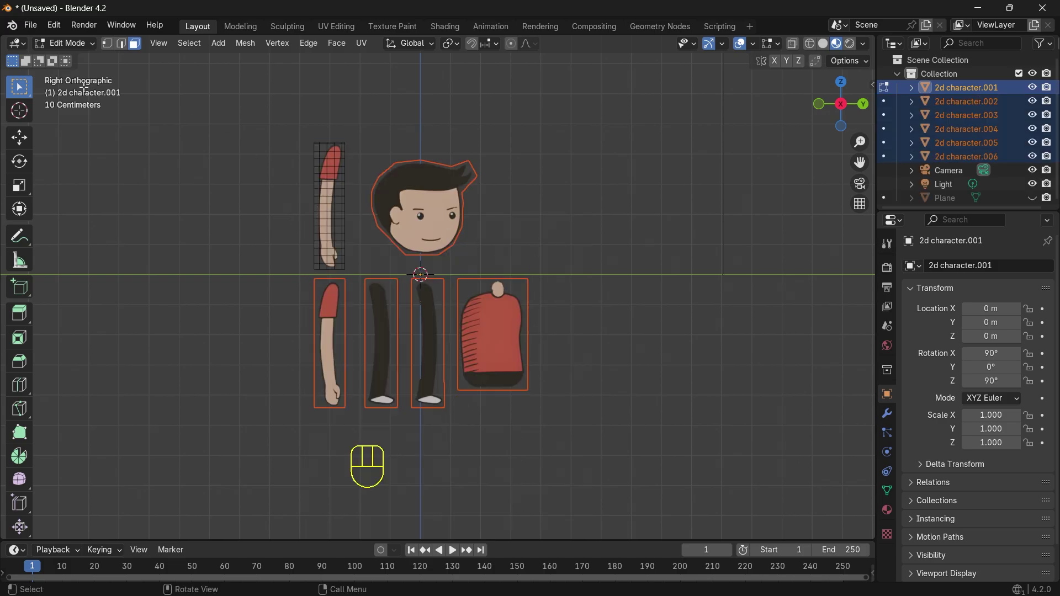
{"action": "left_click", "coordinate": [75, 45]}
{"action": "left_click", "coordinate": [77, 55]}
Step: Select both legs and move them down and slightly along Y, leaving room for the torso under the head
{"action": "scroll", "coordinate": [456, 214], "scroll_direction": "up", "scroll_amount": 2}
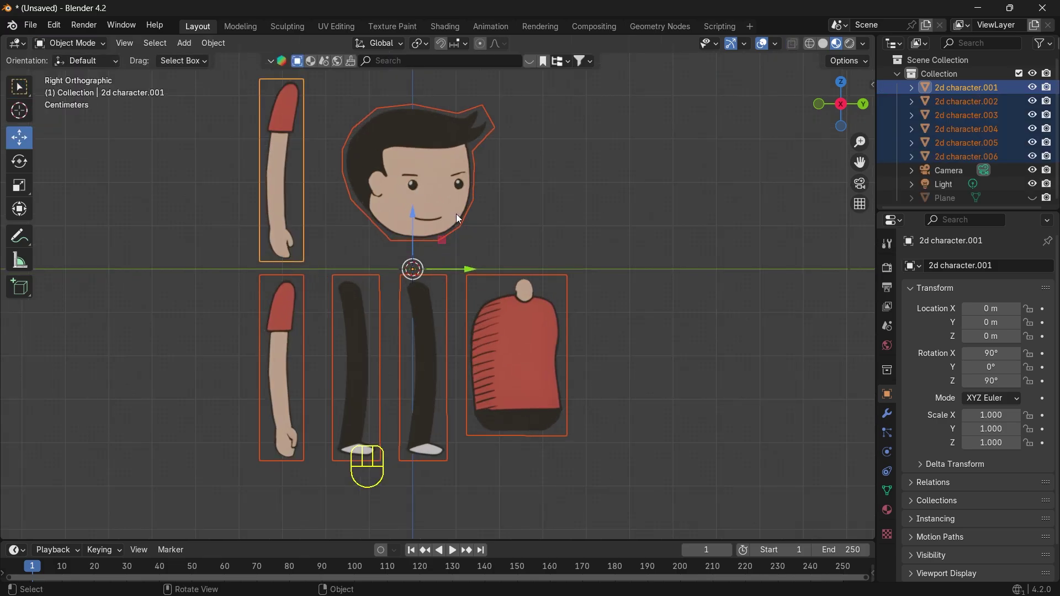
{"action": "scroll", "coordinate": [429, 194], "scroll_direction": "down", "scroll_amount": 2}
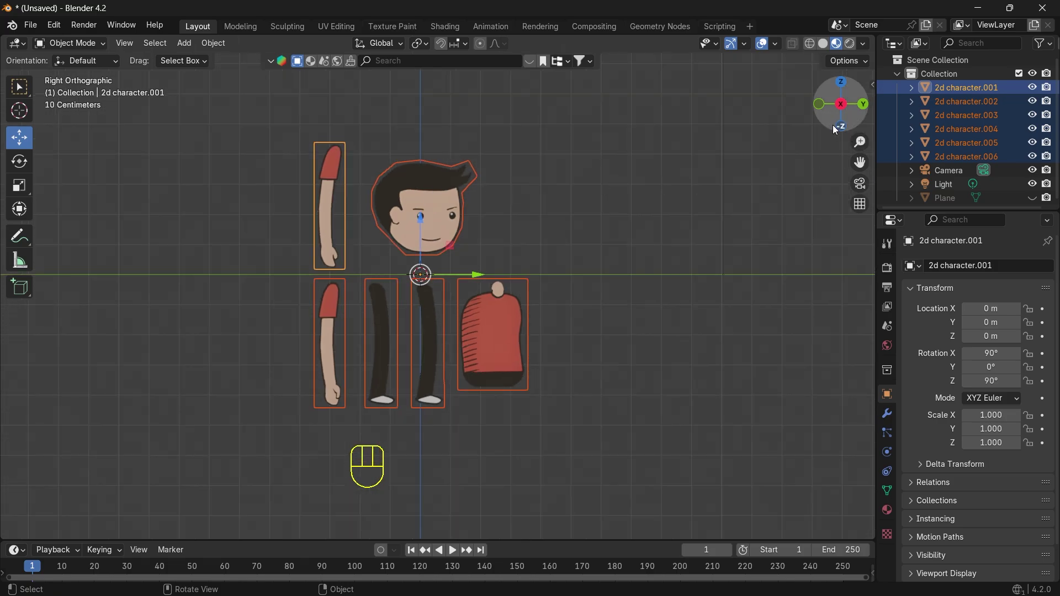
{"action": "left_click", "coordinate": [429, 326]}
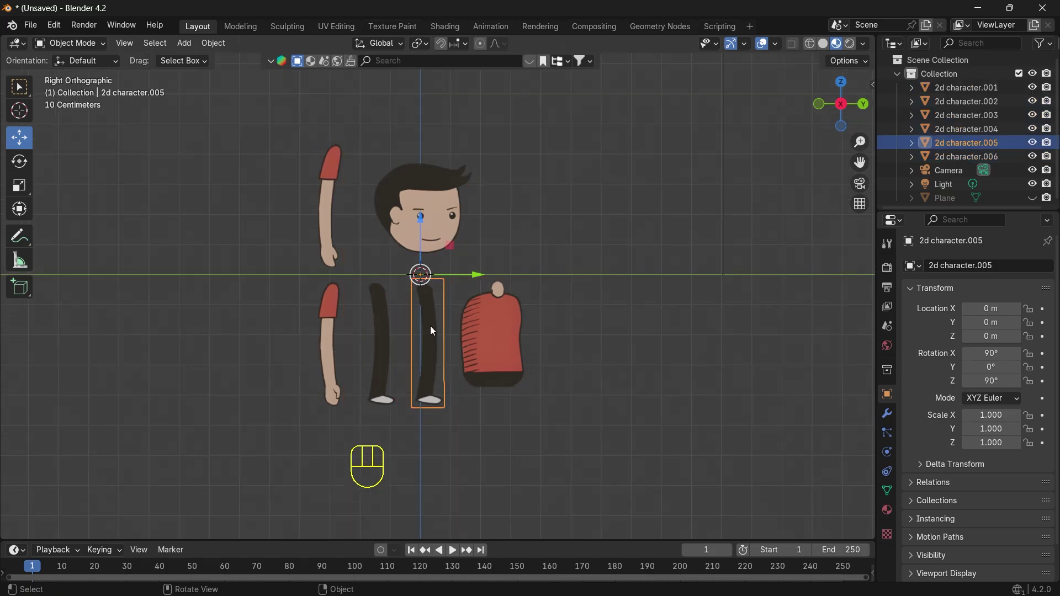
{"action": "left_click", "coordinate": [388, 336], "text": "shift"}
{"action": "left_click_drag", "start_coordinate": [419, 225], "coordinate": [420, 328]}
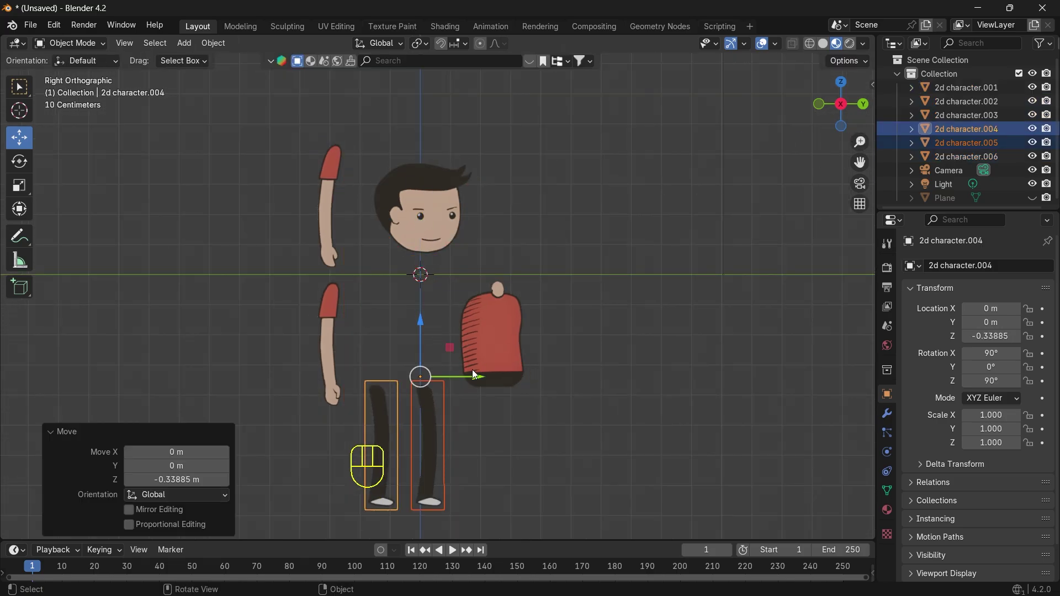
{"action": "left_click_drag", "start_coordinate": [473, 377], "coordinate": [493, 384]}
{"action": "left_click_drag", "start_coordinate": [437, 322], "coordinate": [437, 279]}
Step: Move the torso between the head and the legs so the neck meets the chin
{"action": "left_click", "coordinate": [506, 331]}
{"action": "key", "text": "g"}
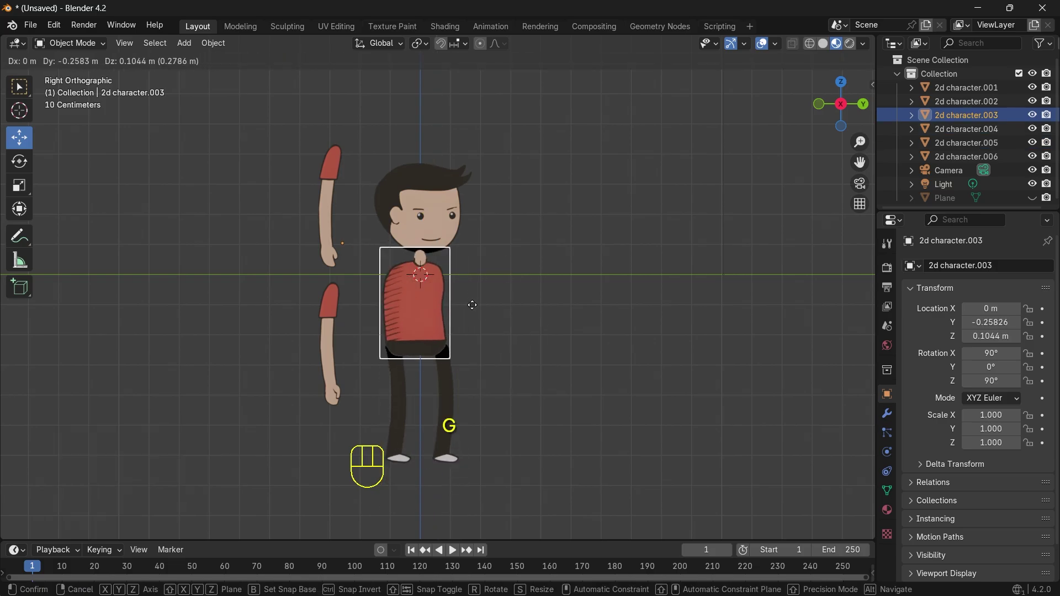
{"action": "left_click", "coordinate": [471, 298]}
Step: Move the two arms to the shoulders, one on each side of the torso
{"action": "left_click", "coordinate": [329, 235]}
{"action": "key", "text": "g"}
{"action": "left_click", "coordinate": [385, 346]}
{"action": "left_click", "coordinate": [333, 344]}
{"action": "key", "text": "g"}
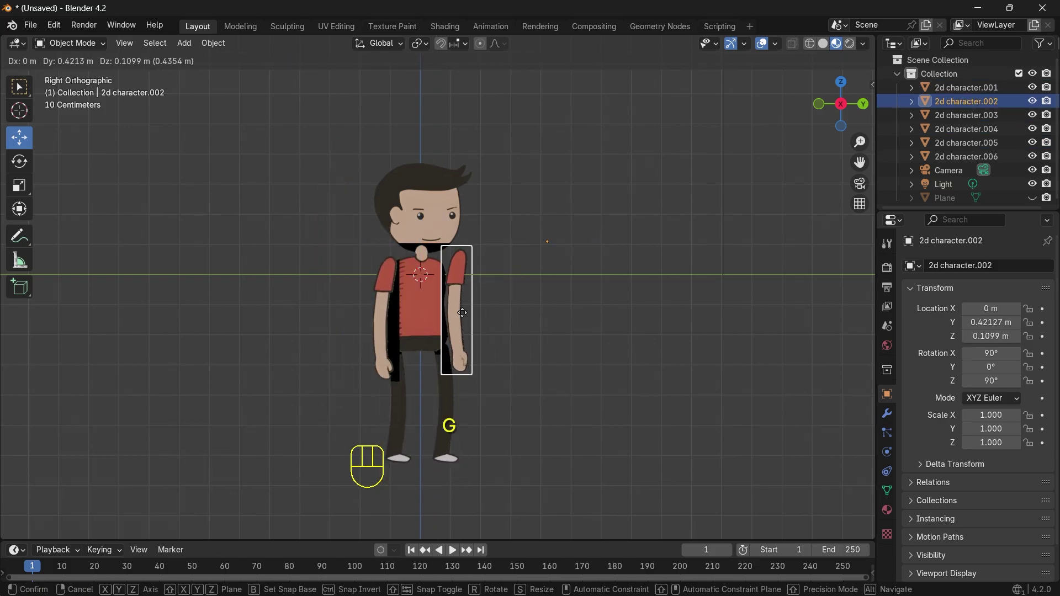
{"action": "left_click", "coordinate": [454, 318]}
Step: Rotate the arm on the face side of the torso by about 11.7° about the X axis, swinging the hand outward
{"action": "scroll", "coordinate": [413, 337], "scroll_direction": "up", "scroll_amount": 3}
{"action": "left_click", "coordinate": [19, 161]}
{"action": "left_click_drag", "start_coordinate": [672, 230], "coordinate": [670, 244]}
Step: Set the rotated arm's origin to its center of mass (volume) and move it about 0.03 m along -Y and 0.06 m up to the shoulder
{"action": "left_click", "coordinate": [213, 42]}
{"action": "mouse_move", "coordinate": [304, 71]}
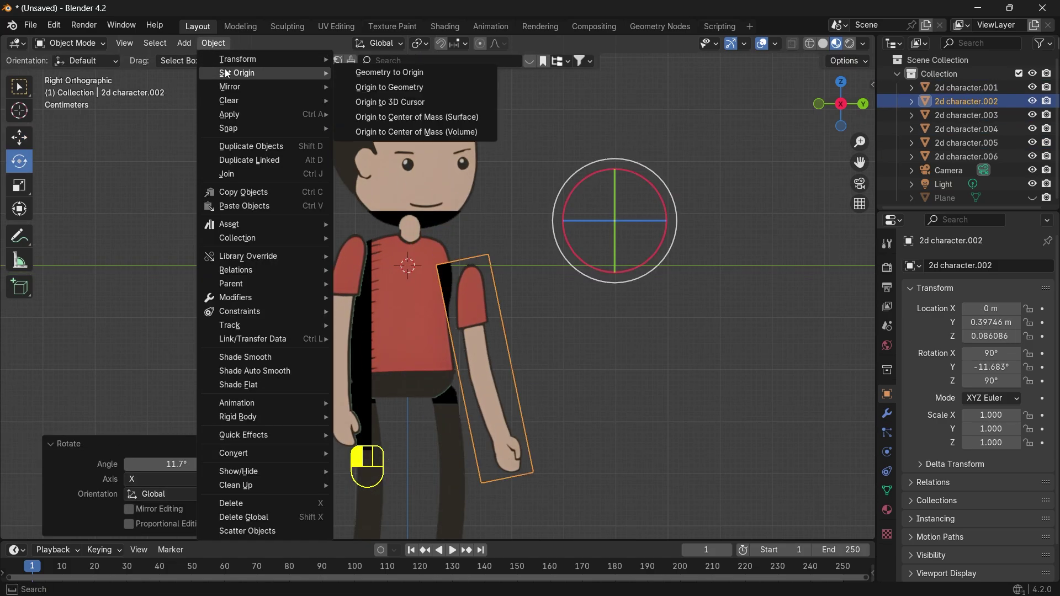
{"action": "left_click", "coordinate": [414, 134]}
{"action": "key", "text": "g"}
{"action": "left_click", "coordinate": [483, 294]}
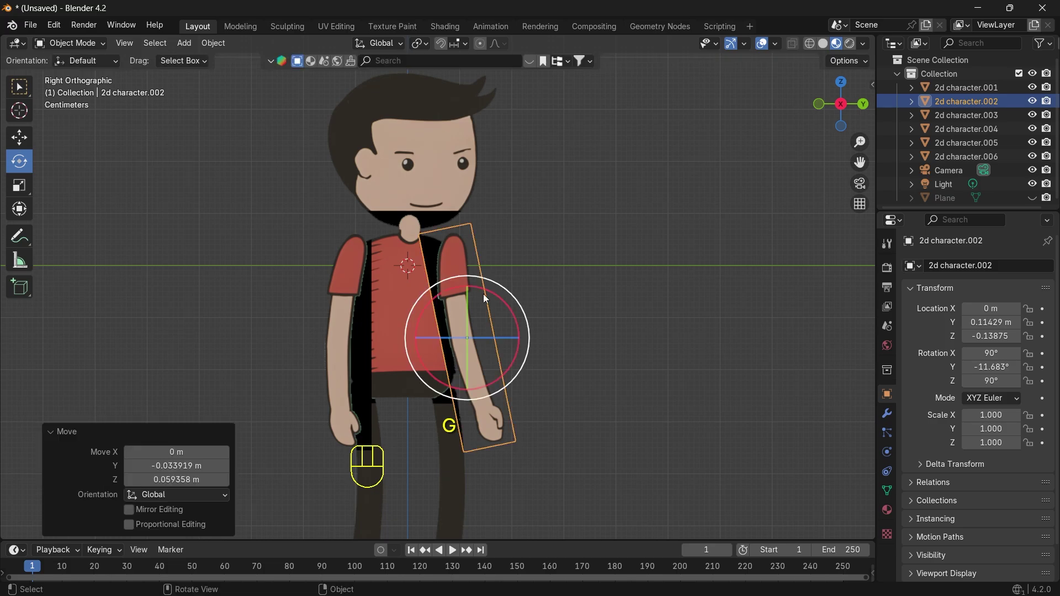
Step: Move the head about 0.0015 m forward along the X axis so it sits in front of the neck
{"action": "left_click", "coordinate": [399, 268]}
{"action": "scroll", "coordinate": [691, 196], "scroll_direction": "down", "scroll_amount": 3}
{"action": "middle_click_drag", "start_coordinate": [820, 124], "coordinate": [610, 224]}
{"action": "scroll", "coordinate": [530, 220], "scroll_direction": "up", "scroll_amount": 3}
{"action": "left_click", "coordinate": [449, 209]}
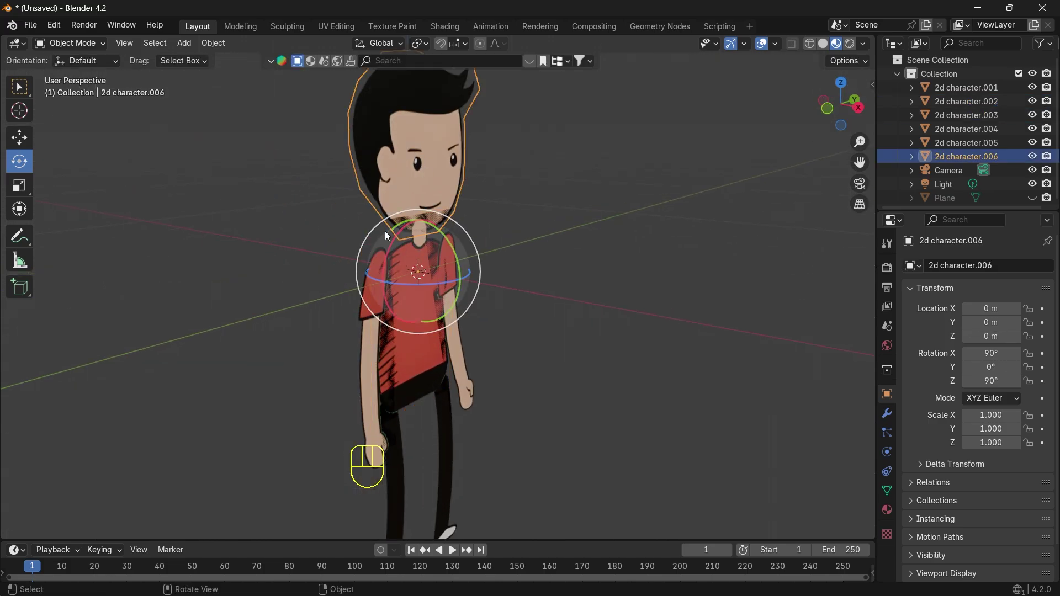
{"action": "left_click", "coordinate": [19, 137]}
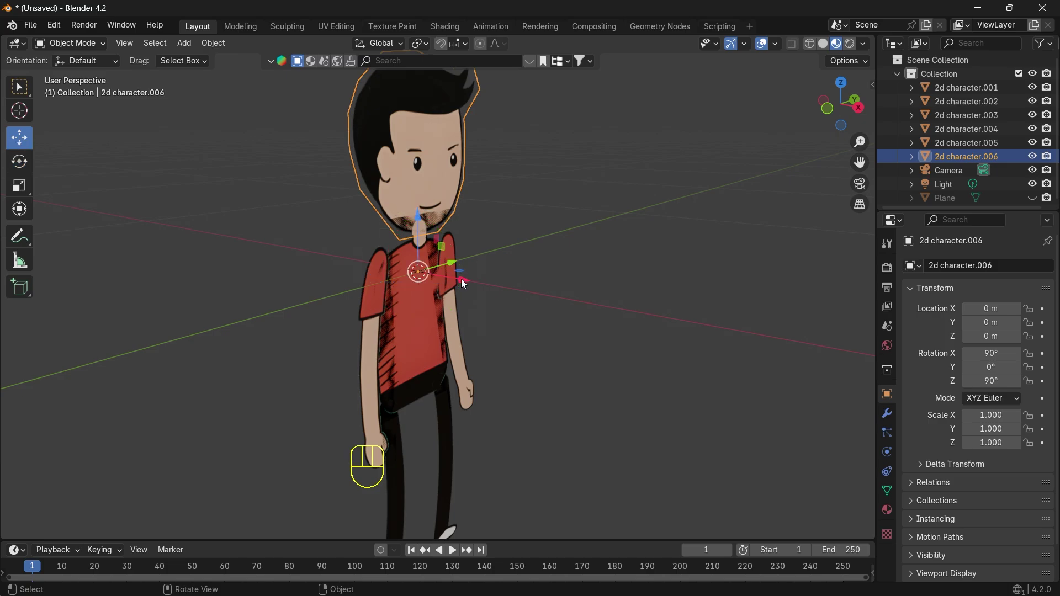
{"action": "left_click_drag", "start_coordinate": [462, 279], "coordinate": [462, 280]}
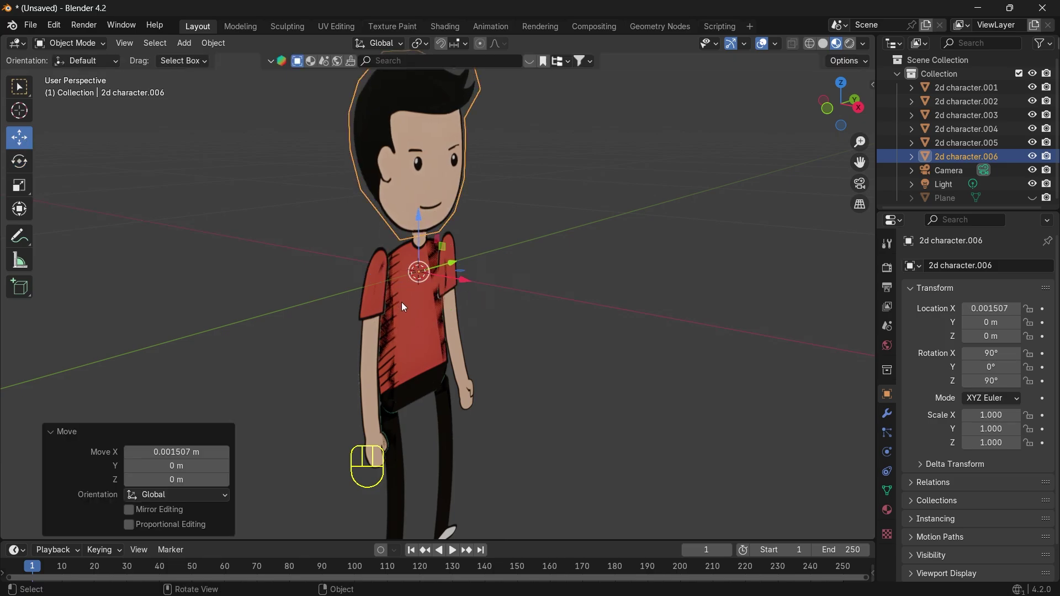
Step: Move the arm behind the face side about 0.0018 m forward along X, and the face-side arm about 0.0117 m back behind the torso
{"action": "left_click", "coordinate": [383, 302]}
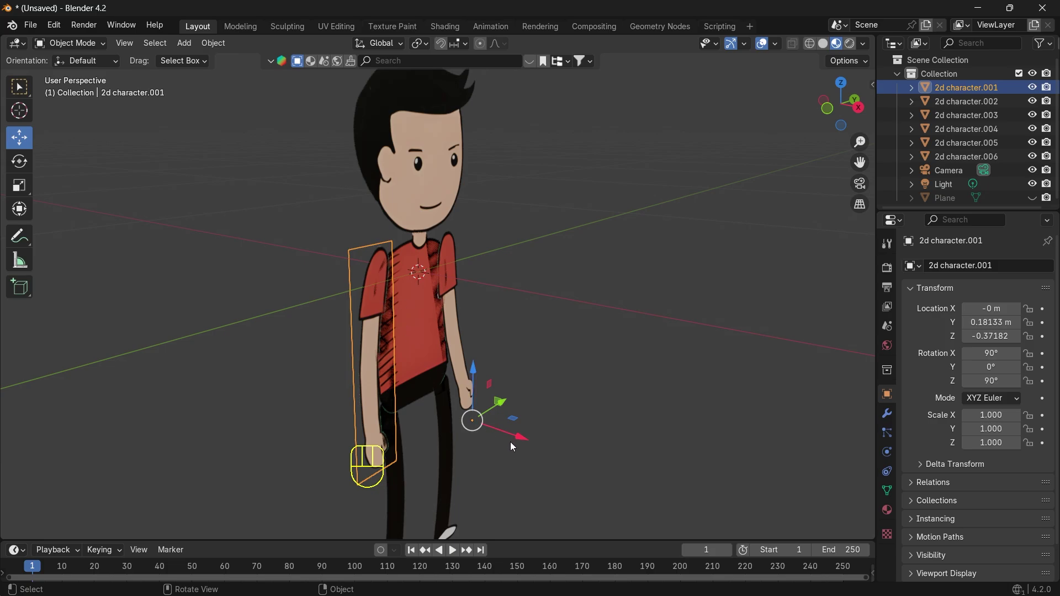
{"action": "left_click_drag", "start_coordinate": [516, 439], "coordinate": [514, 438]}
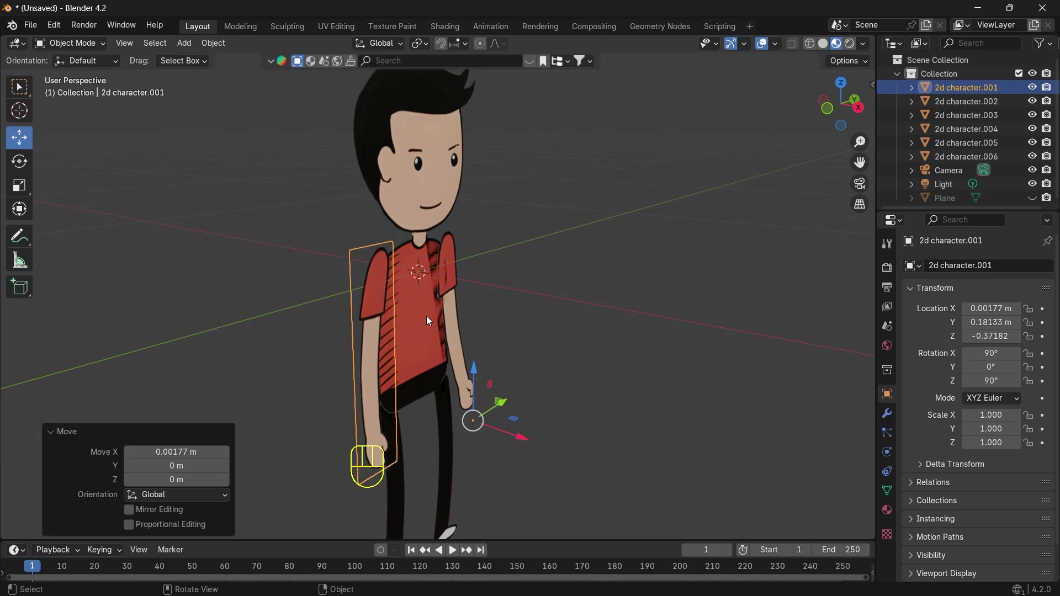
{"action": "left_click", "coordinate": [434, 278]}
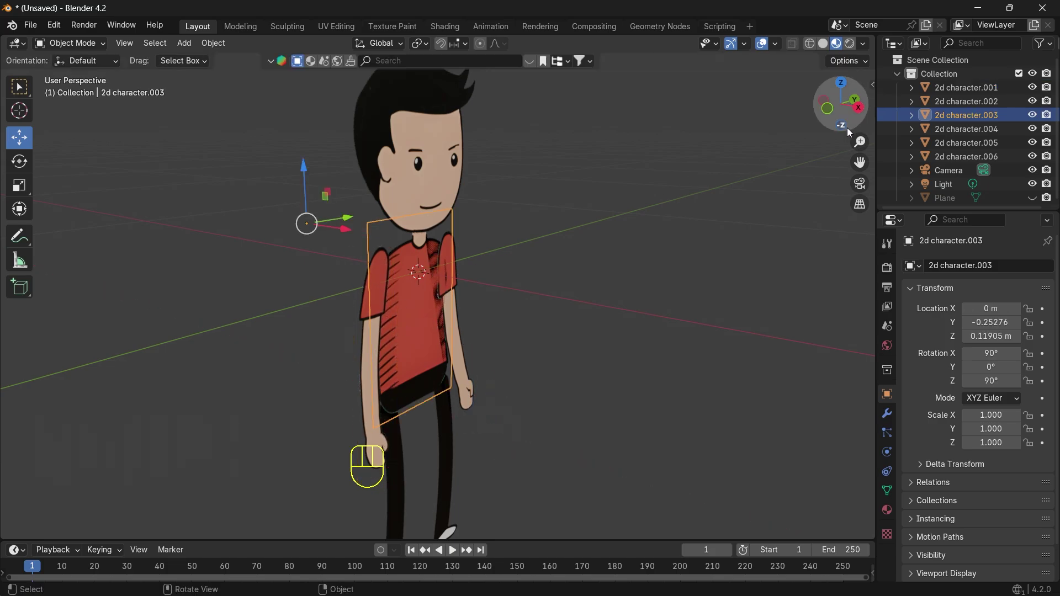
{"action": "left_click_drag", "start_coordinate": [847, 128], "coordinate": [822, 116]}
{"action": "left_click", "coordinate": [467, 386]}
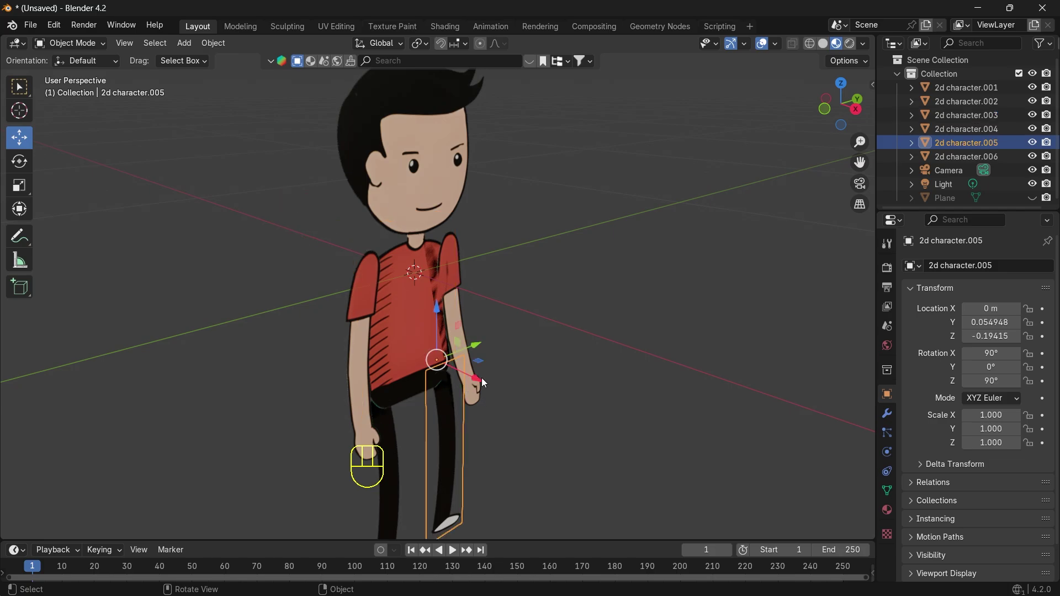
{"action": "left_click", "coordinate": [477, 386]}
{"action": "left_click_drag", "start_coordinate": [500, 342], "coordinate": [494, 341]}
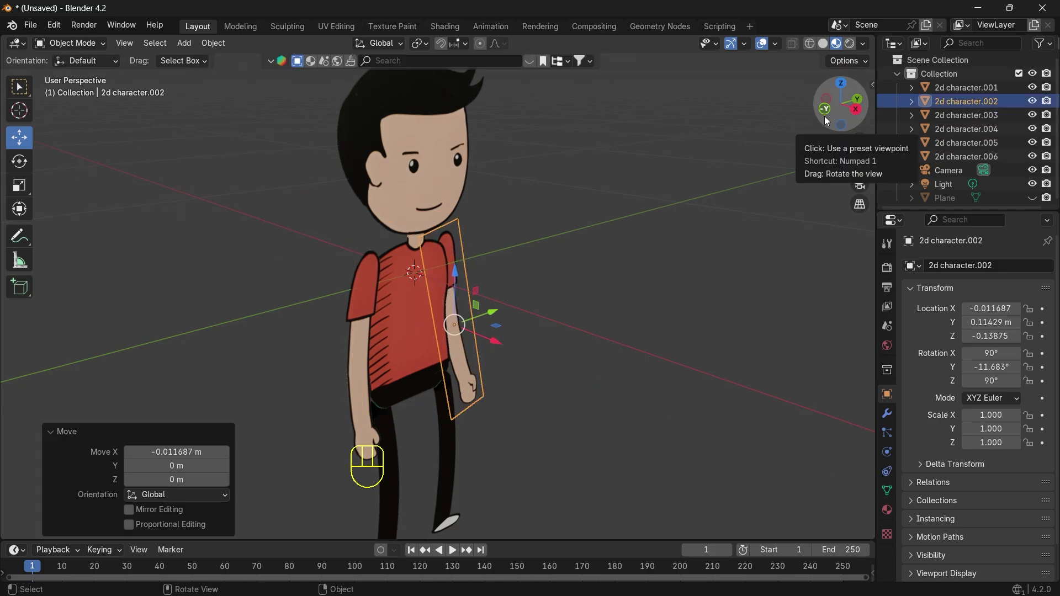
Step: Move both legs together slightly back along the X axis so they sit behind the torso
{"action": "left_click", "coordinate": [385, 436]}
{"action": "left_click", "coordinate": [443, 491]}
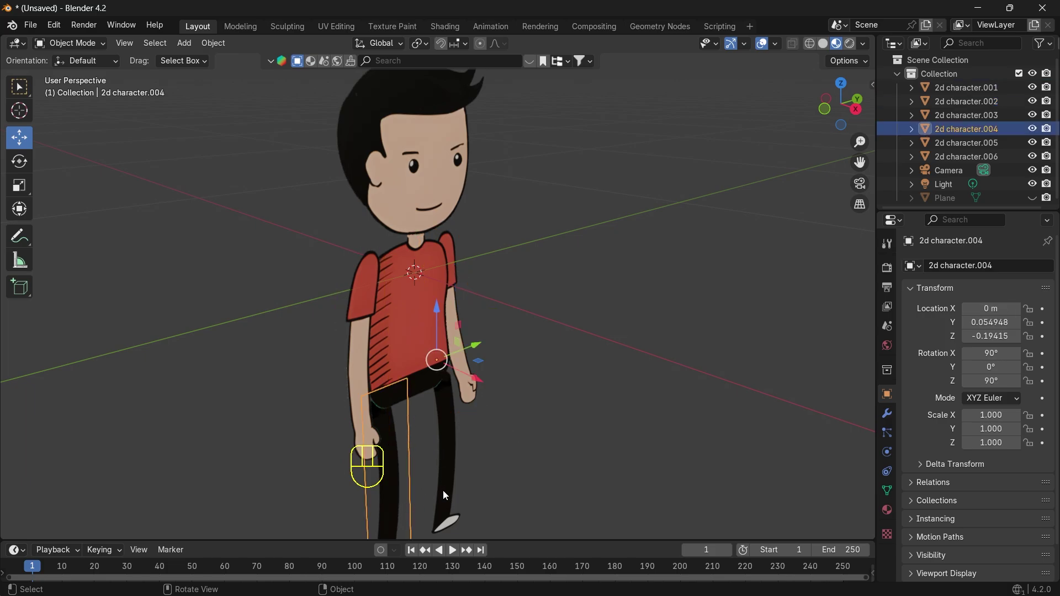
{"action": "left_click", "coordinate": [451, 471], "text": "shift"}
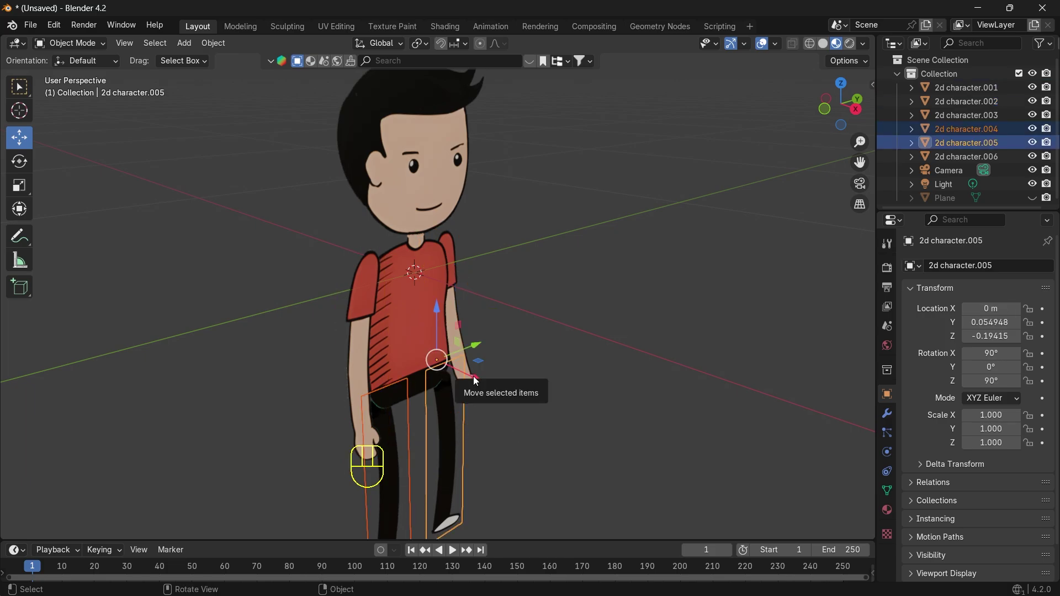
{"action": "left_click_drag", "start_coordinate": [472, 376], "coordinate": [470, 375]}
{"action": "left_click_drag", "start_coordinate": [818, 126], "coordinate": [838, 123]}
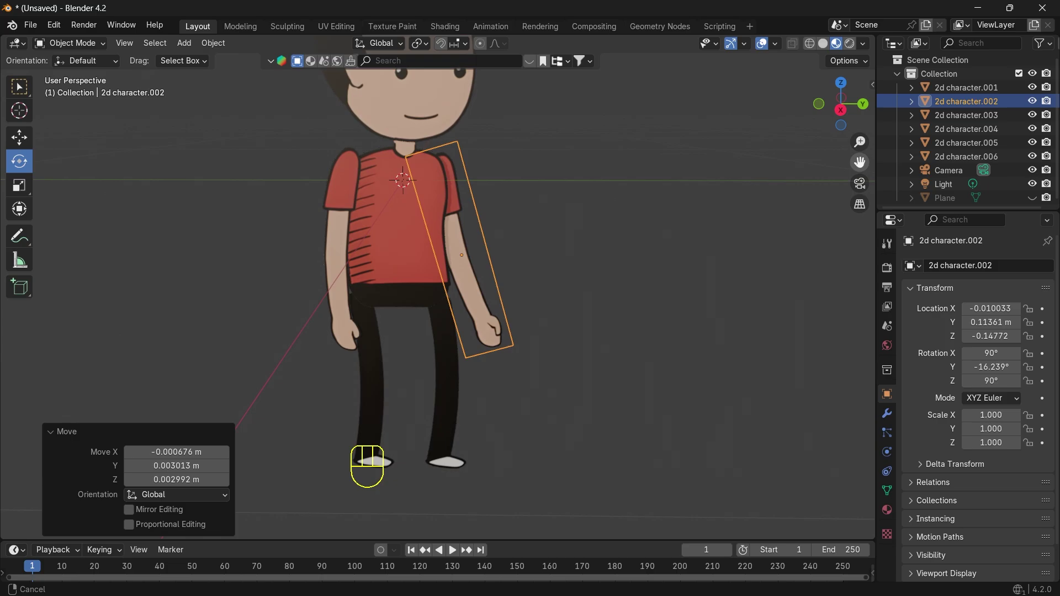
Step: Turn off Shadow ray visibility for the head, the torso and both arms
{"action": "left_click", "coordinate": [19, 161]}
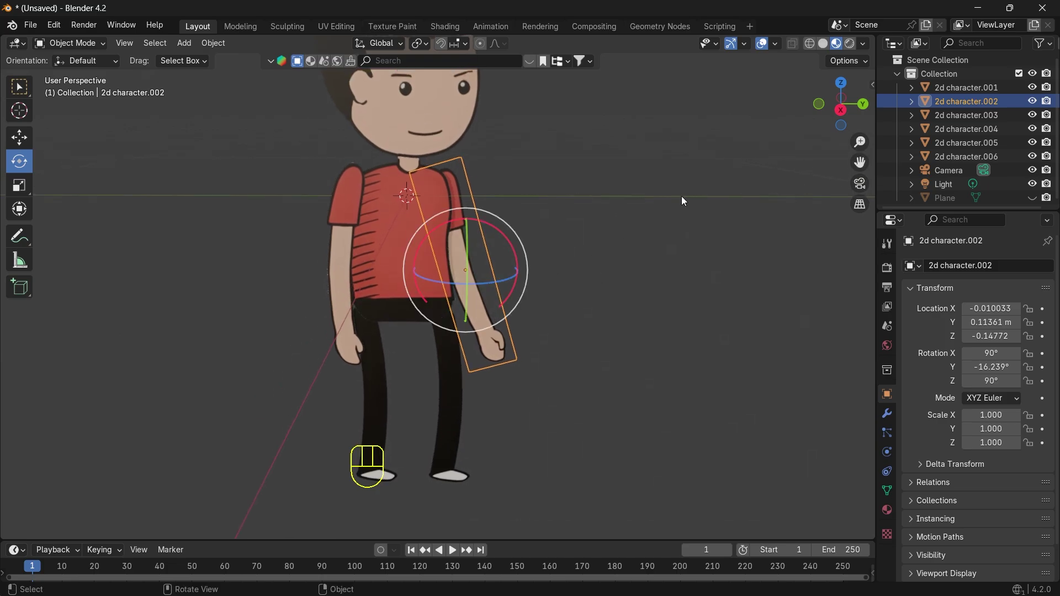
{"action": "left_click_drag", "start_coordinate": [851, 169], "coordinate": [853, 179]}
{"action": "left_click", "coordinate": [419, 178]}
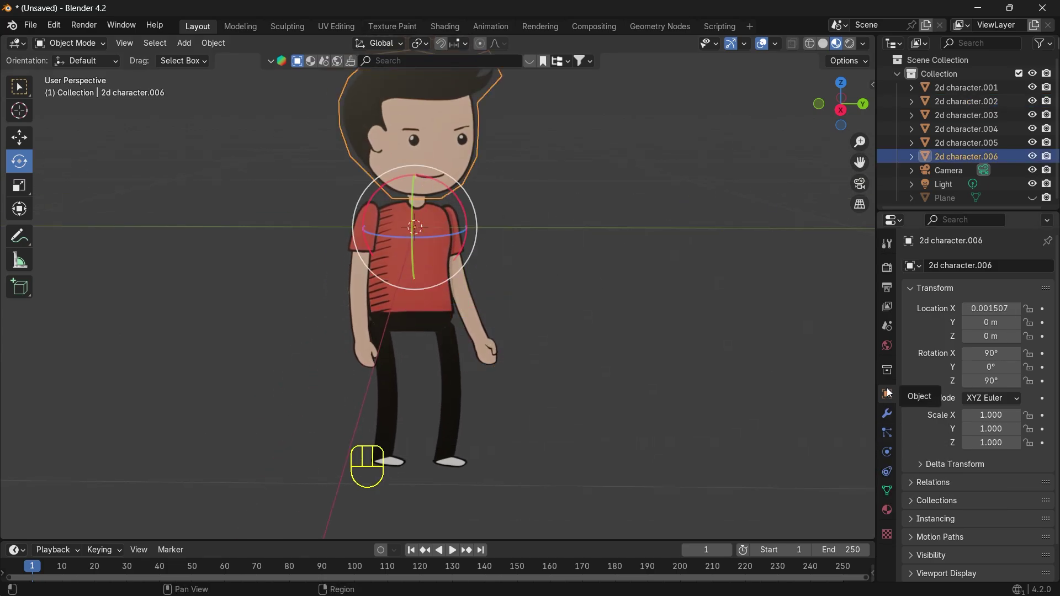
{"action": "scroll", "coordinate": [986, 511], "scroll_direction": "down", "scroll_amount": 2}
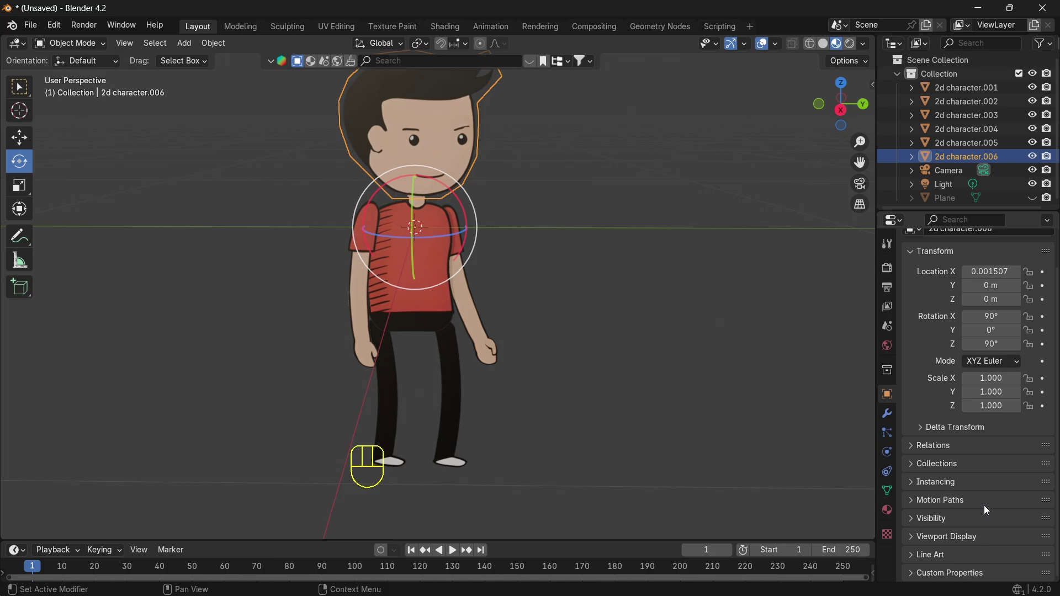
{"action": "left_click", "coordinate": [922, 521]}
{"action": "scroll", "coordinate": [944, 518], "scroll_direction": "down", "scroll_amount": 8}
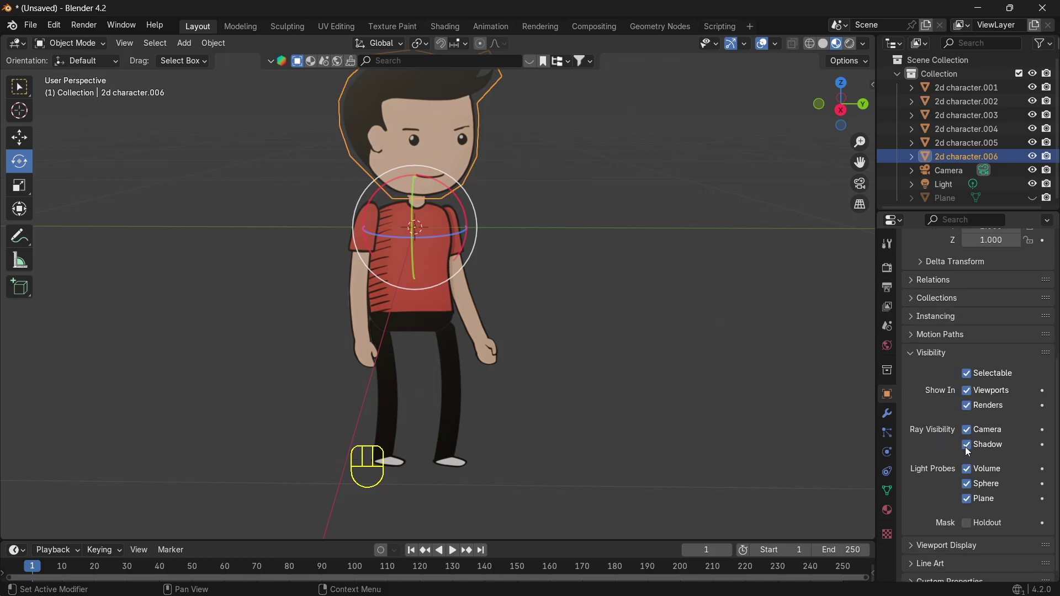
{"action": "left_click", "coordinate": [424, 287]}
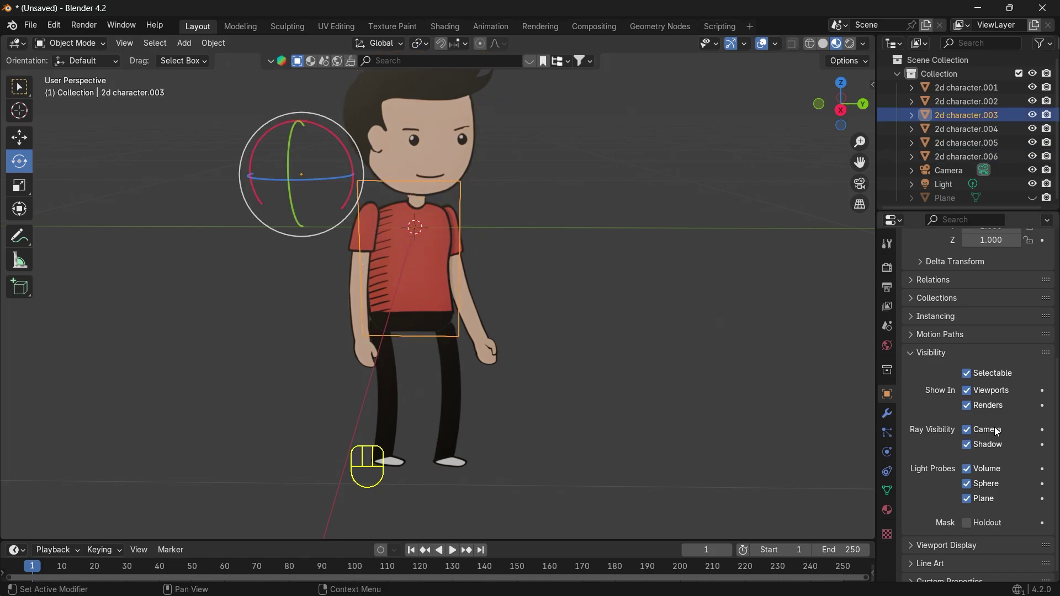
{"action": "left_click", "coordinate": [479, 306]}
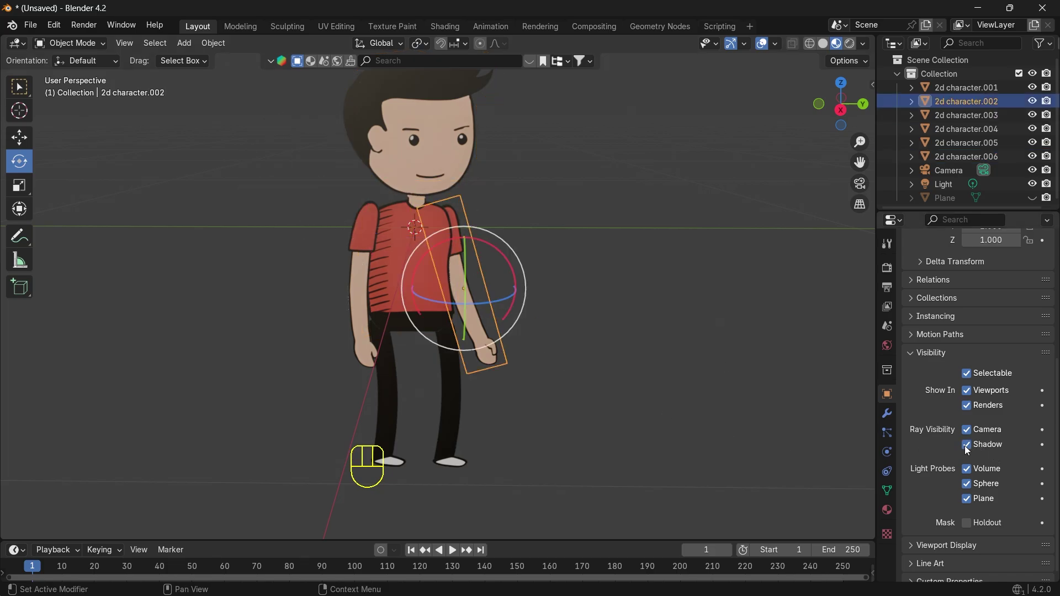
{"action": "left_click", "coordinate": [369, 342]}
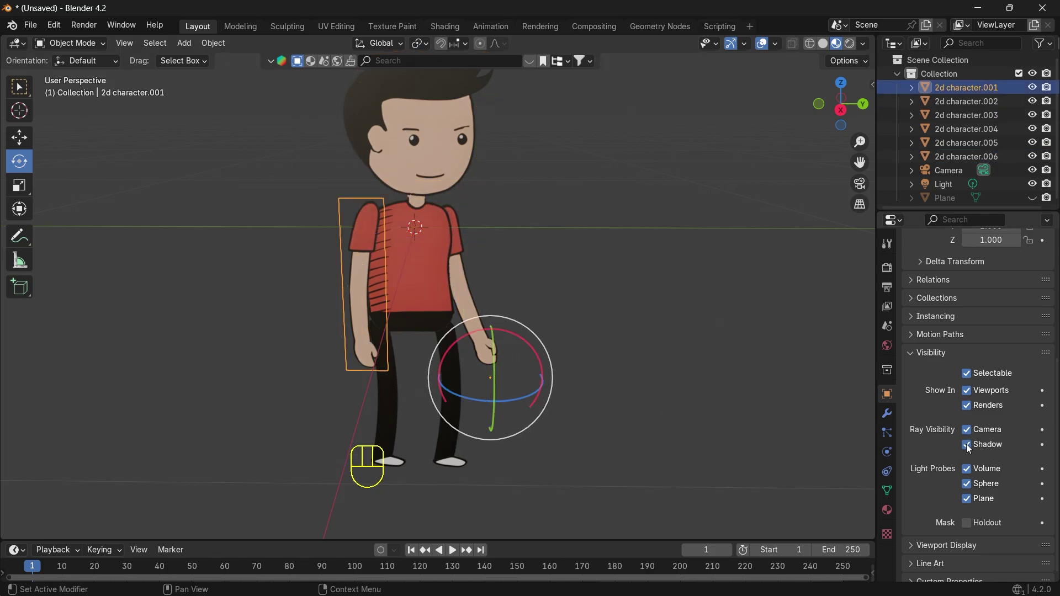
Step: Turn off Shadow ray visibility for both legs, and deselect everything
{"action": "left_click", "coordinate": [400, 403]}
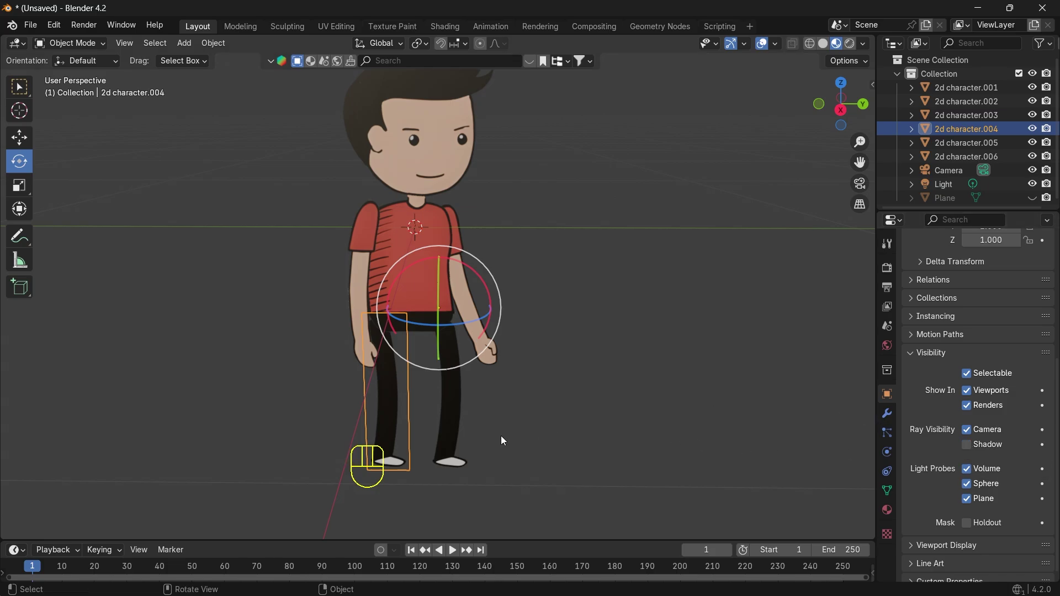
{"action": "left_click", "coordinate": [450, 420]}
{"action": "left_click", "coordinate": [966, 444]}
{"action": "left_click", "coordinate": [462, 231]}
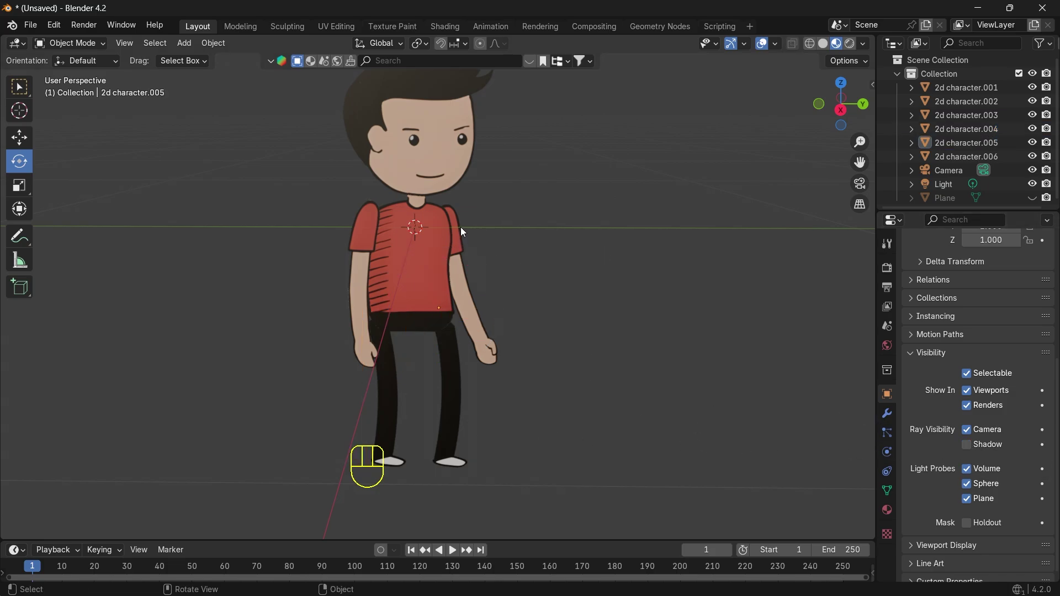
Step: In the right orthographic view, place the 3D cursor at the face-side ankle and add a single-bone armature there
{"action": "key", "text": "KP_3"}
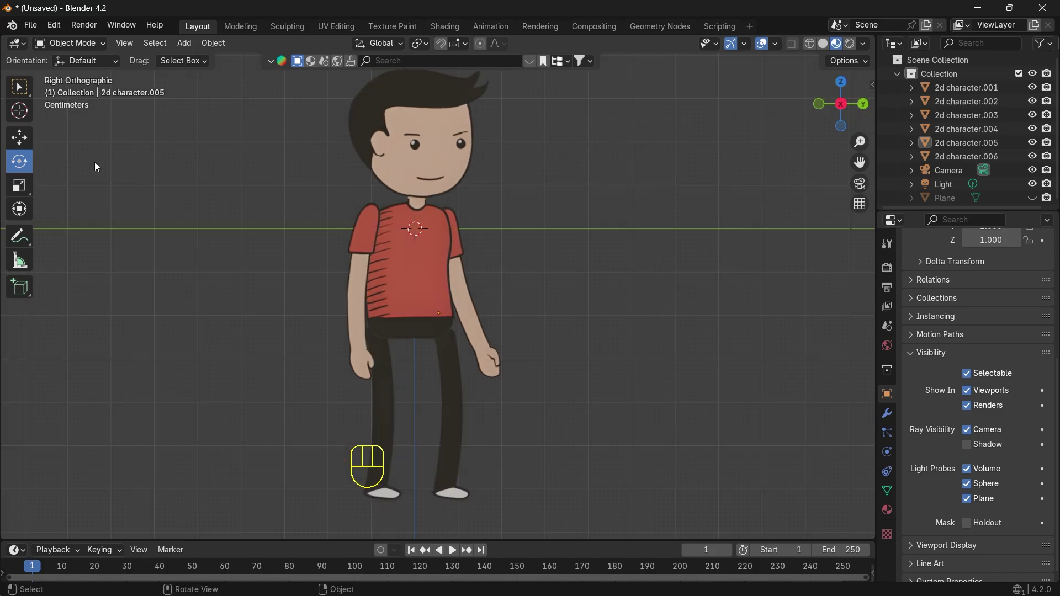
{"action": "left_click", "coordinate": [21, 112]}
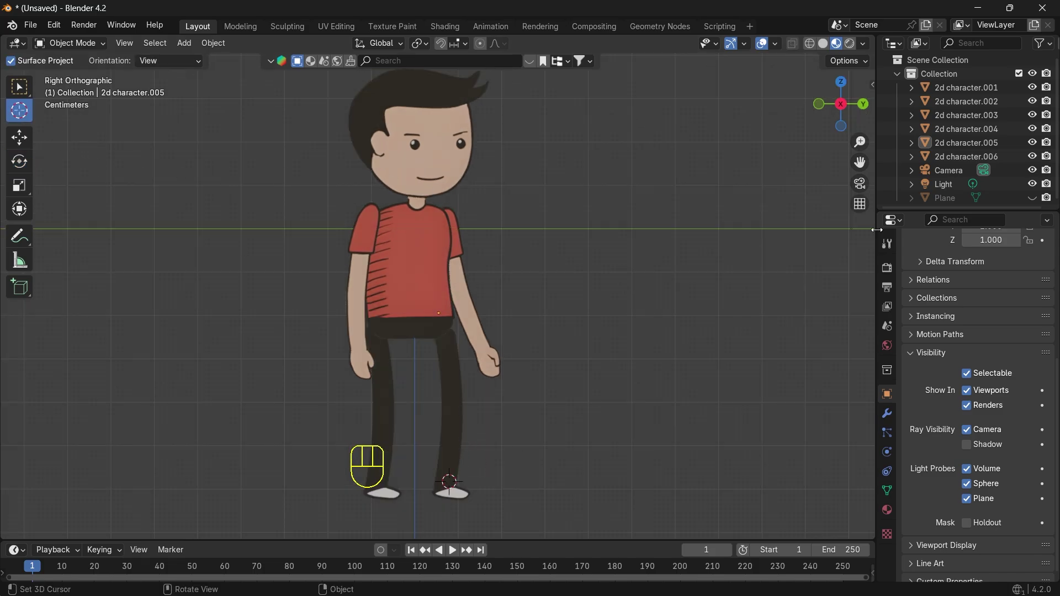
{"action": "left_click_drag", "start_coordinate": [860, 163], "coordinate": [842, 103]}
{"action": "left_click", "coordinate": [840, 103]}
{"action": "key", "text": "shift+a"}
{"action": "mouse_move", "coordinate": [609, 339]}
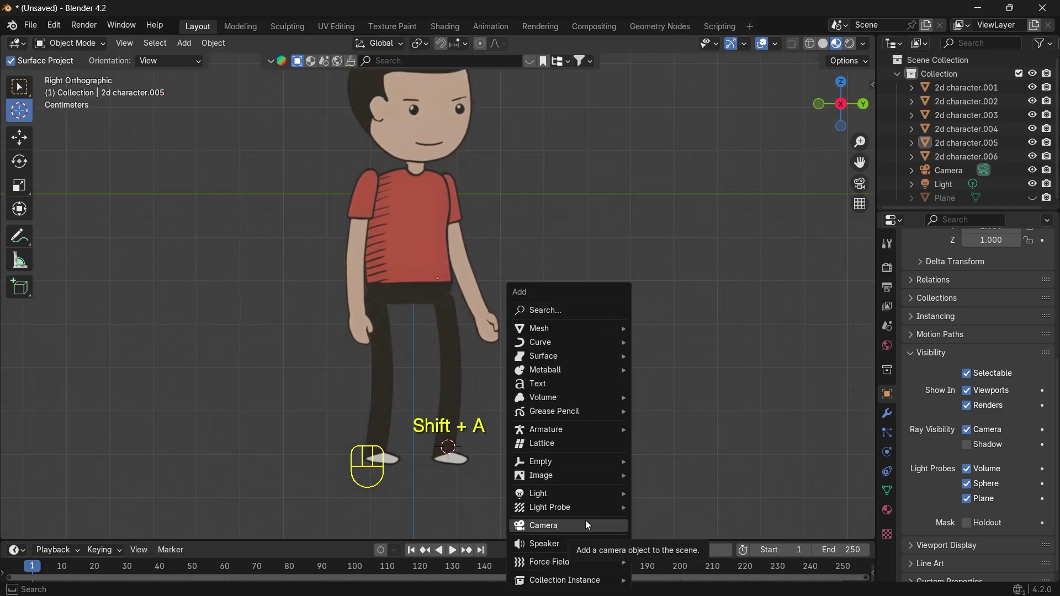
{"action": "mouse_move", "coordinate": [598, 429]}
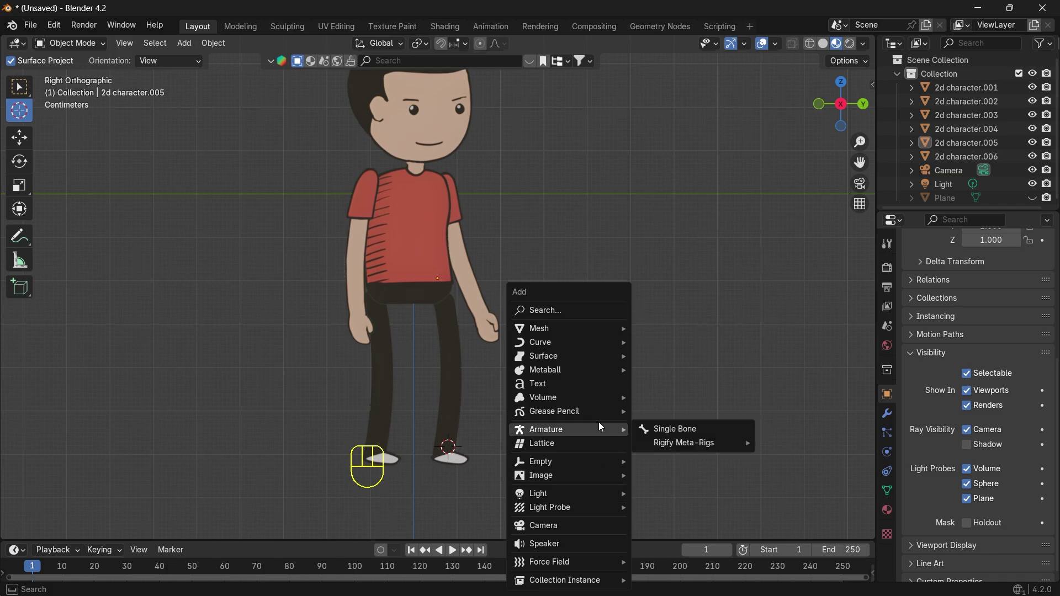
{"action": "left_click", "coordinate": [682, 429]}
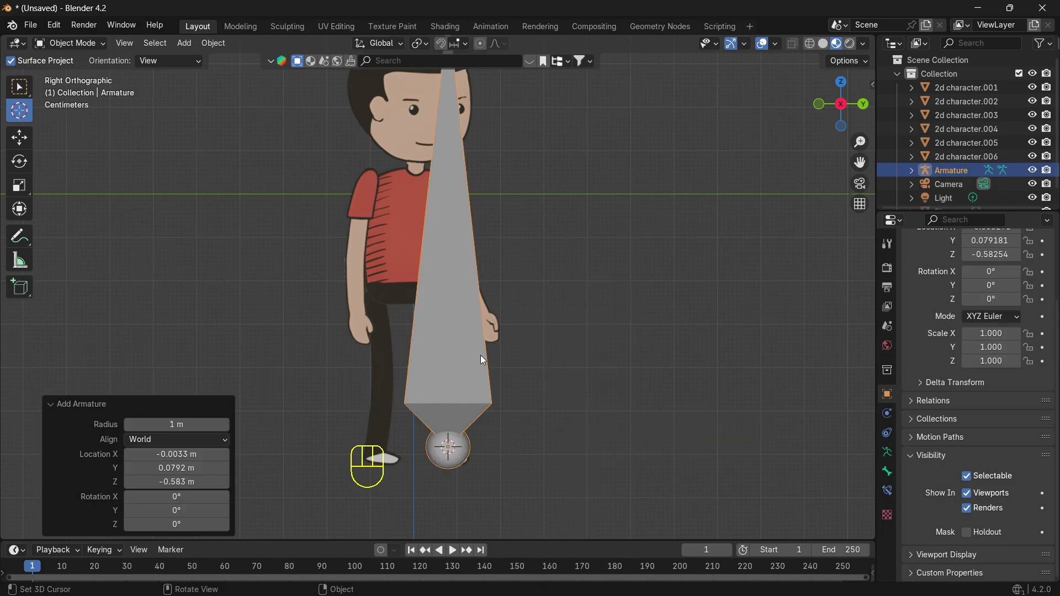
Step: Scale the armature to about 0.264 and move it onto the torso, with its base at the waist and its tip near the neck
{"action": "key", "text": "g"}
{"action": "left_click", "coordinate": [445, 253]}
{"action": "key", "text": "s"}
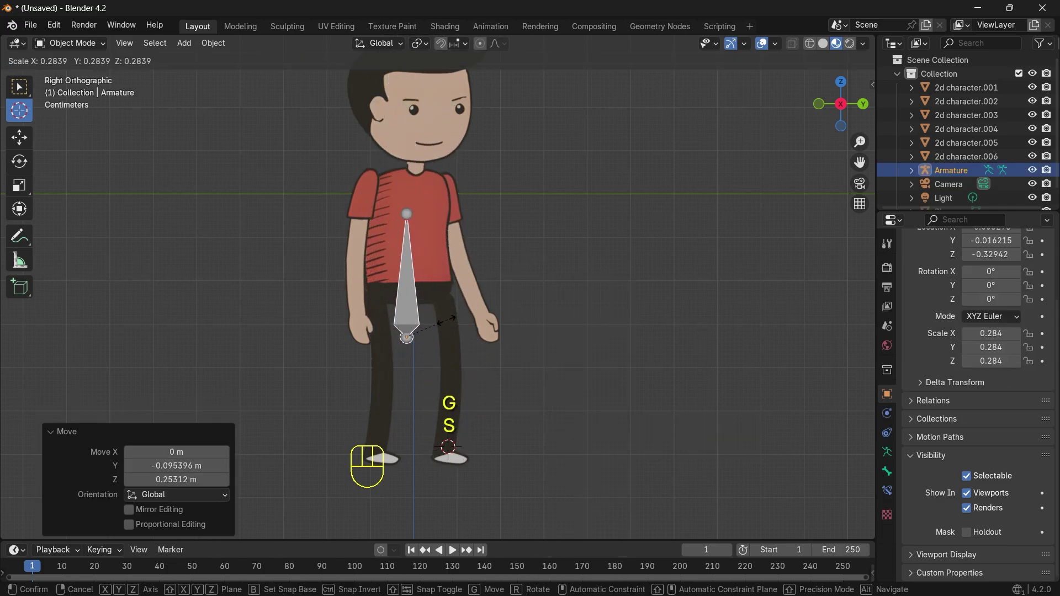
{"action": "left_click", "coordinate": [447, 327]}
{"action": "key", "text": "g"}
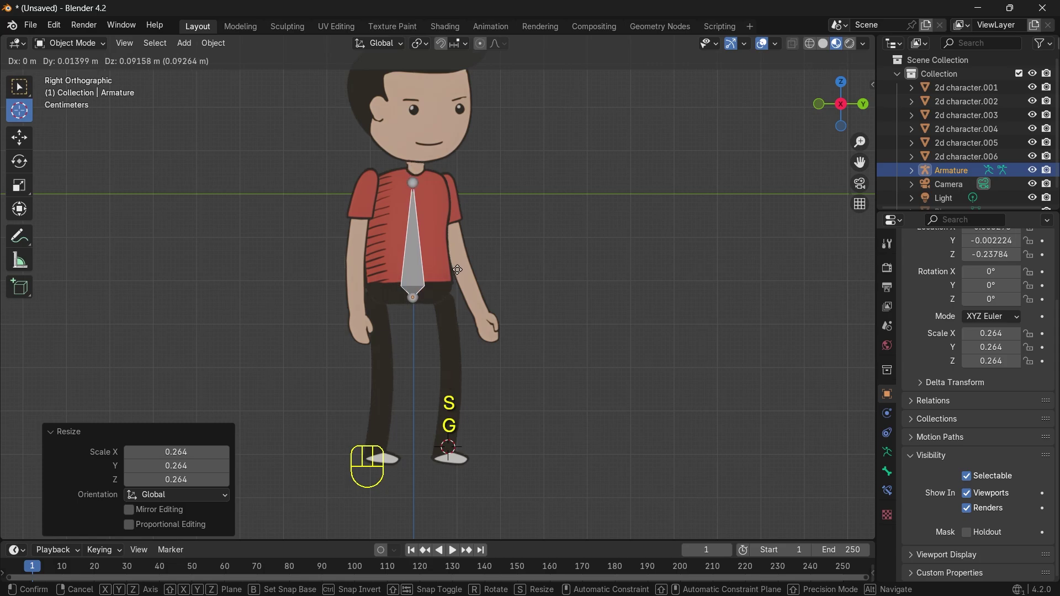
{"action": "left_click", "coordinate": [460, 266]}
Step: In Edit Mode, raise the torso bone's tip about 0.023 m along Z to the neck
{"action": "key", "text": "Tab"}
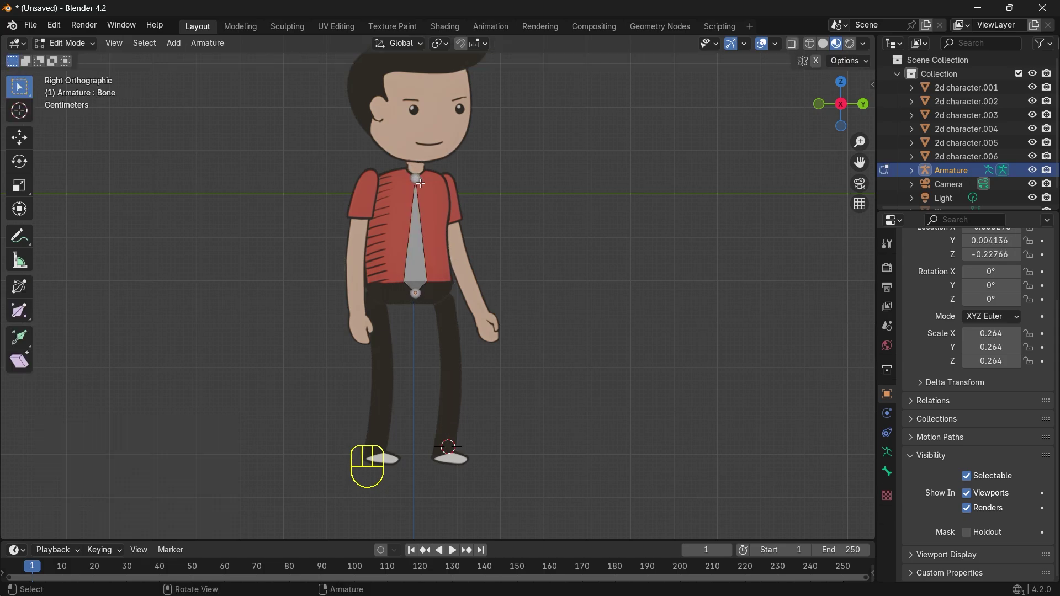
{"action": "key", "text": "g"}
{"action": "left_click", "coordinate": [420, 173]}
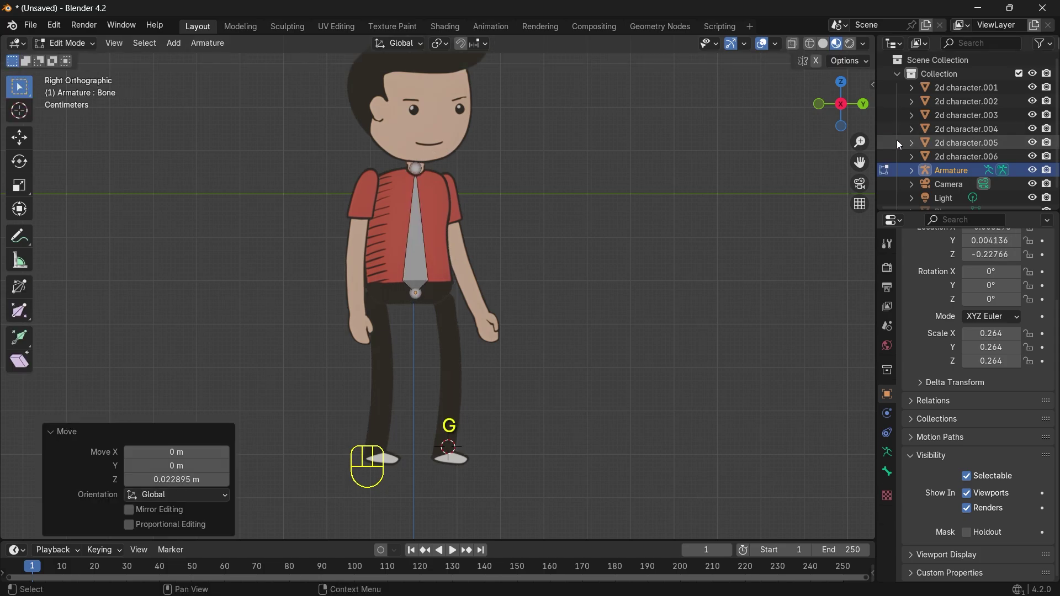
{"action": "middle_click_drag", "start_coordinate": [693, 165], "coordinate": [694, 189], "text": "shift"}
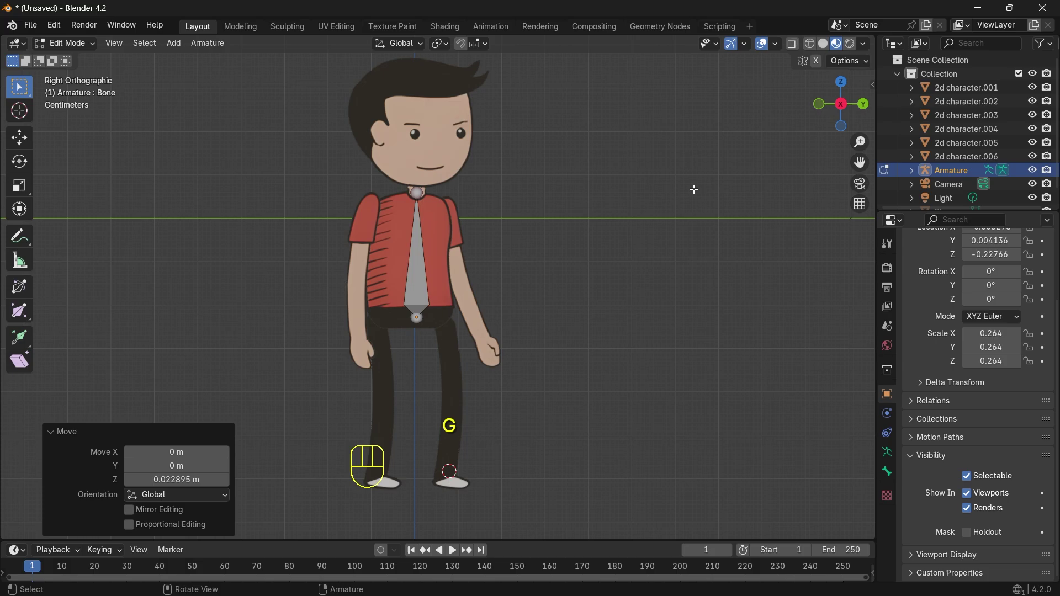
{"action": "left_click", "coordinate": [419, 193]}
{"action": "key", "text": "g"}
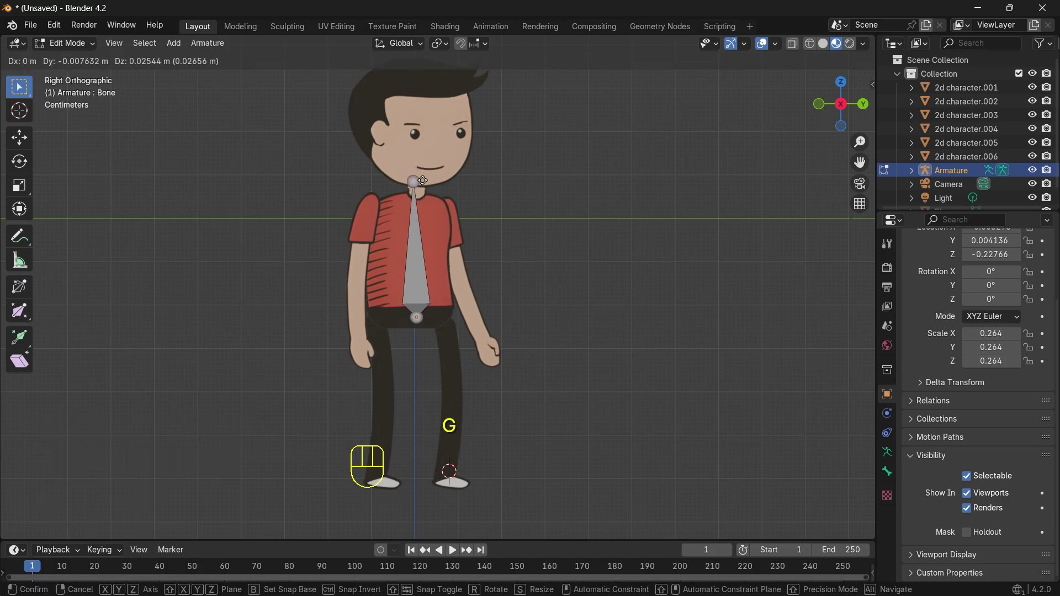
{"action": "left_click", "coordinate": [426, 188]}
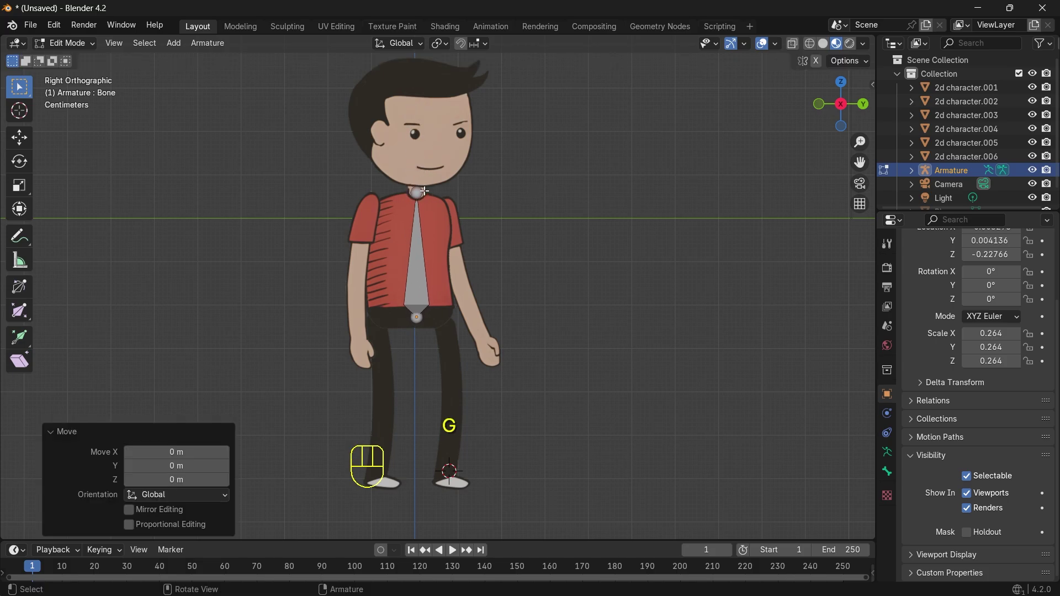
Step: Extrude a head bone about 0.30 m upward from the neck joint to the top of the hair, and select the torso bone's base joint
{"action": "left_click", "coordinate": [418, 193]}
{"action": "key", "text": "e"}
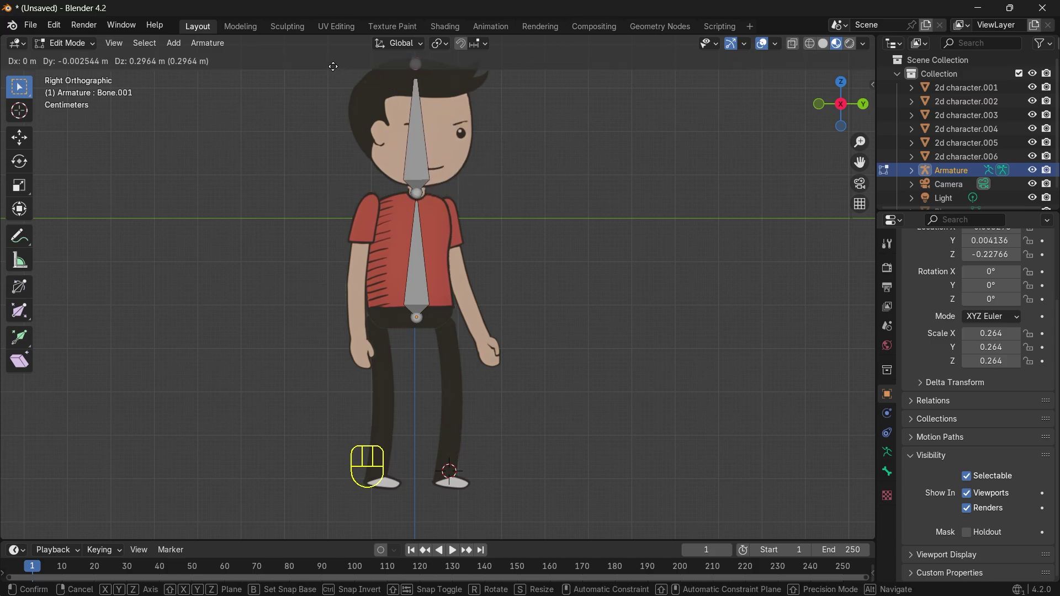
{"action": "left_click", "coordinate": [333, 65]}
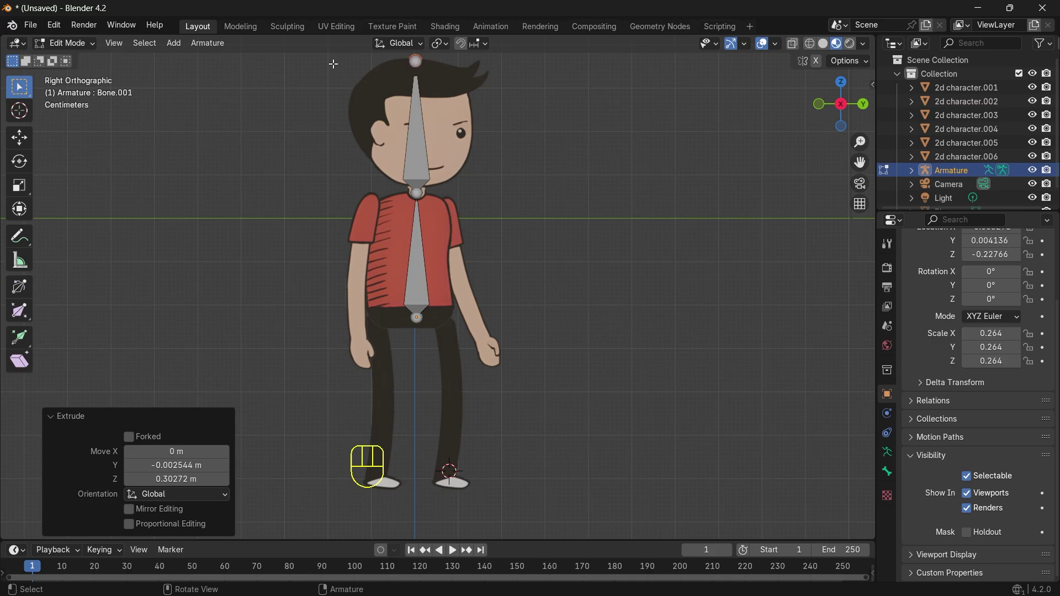
{"action": "left_click", "coordinate": [424, 314]}
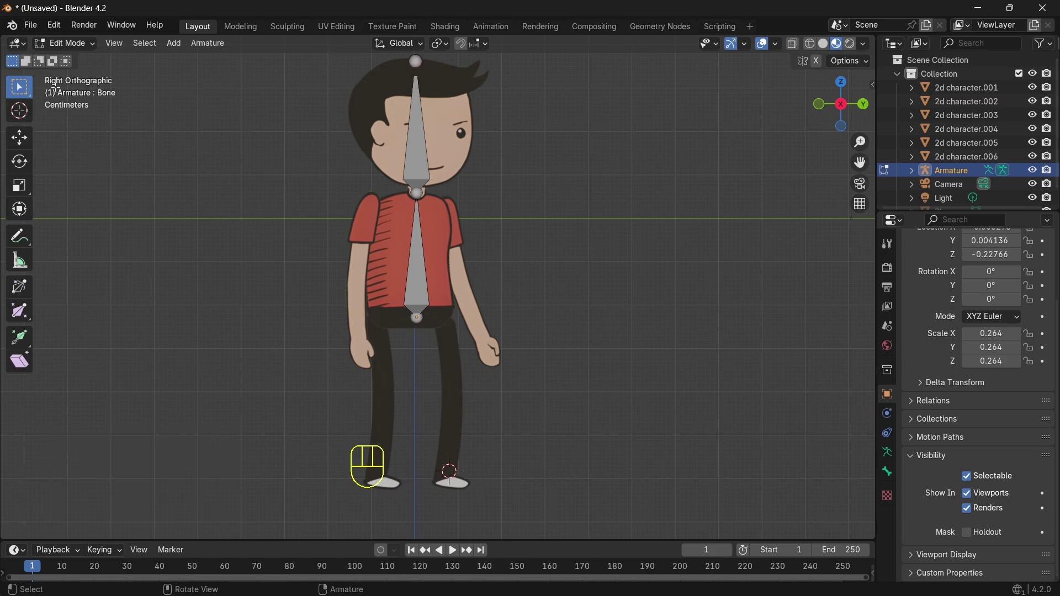
Step: In the armature's viewport display settings, enable In Front so the bones draw over the character
{"action": "scroll", "coordinate": [608, 245], "scroll_direction": "up", "scroll_amount": 1}
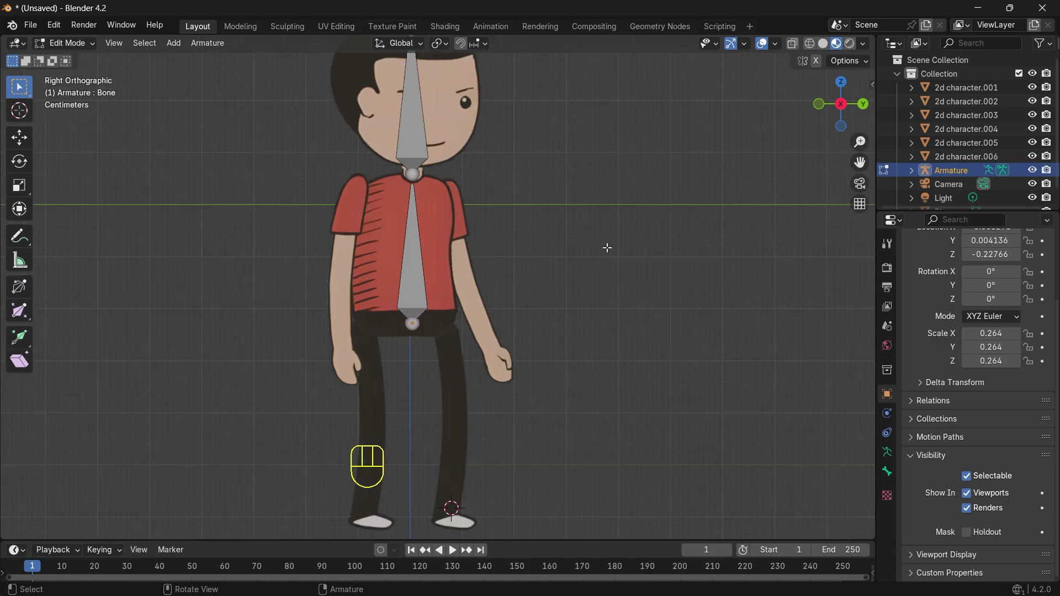
{"action": "scroll", "coordinate": [608, 248], "scroll_direction": "down", "scroll_amount": 1}
{"action": "left_click", "coordinate": [888, 452]}
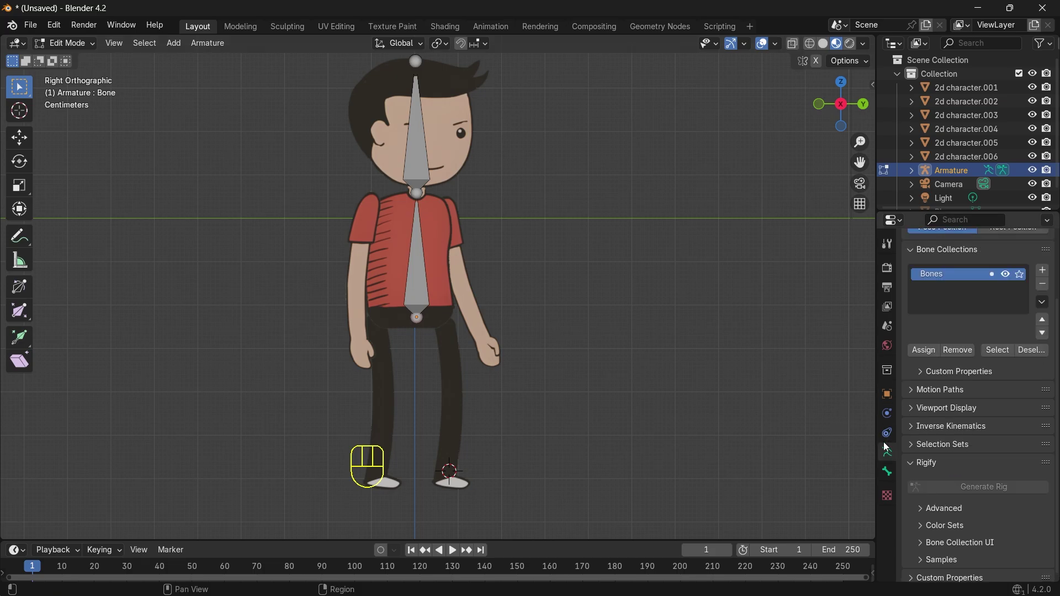
{"action": "left_click", "coordinate": [926, 414]}
{"action": "left_click", "coordinate": [967, 492]}
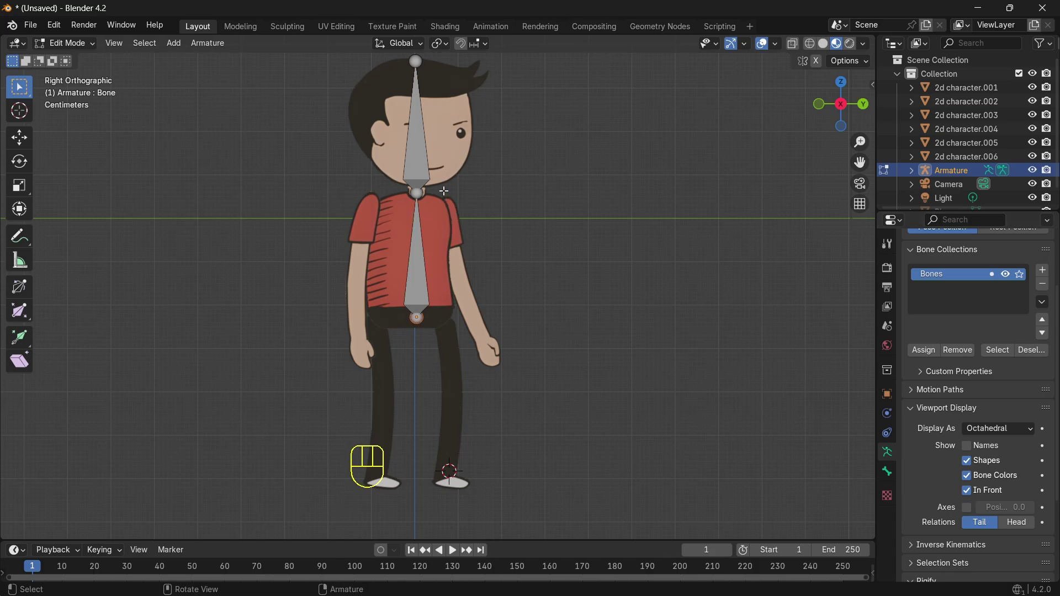
Step: Duplicate the torso bone beside the back-side hip and lower the copy's tip about 0.51 m along the thigh
{"action": "scroll", "coordinate": [424, 311], "scroll_direction": "up", "scroll_amount": 2}
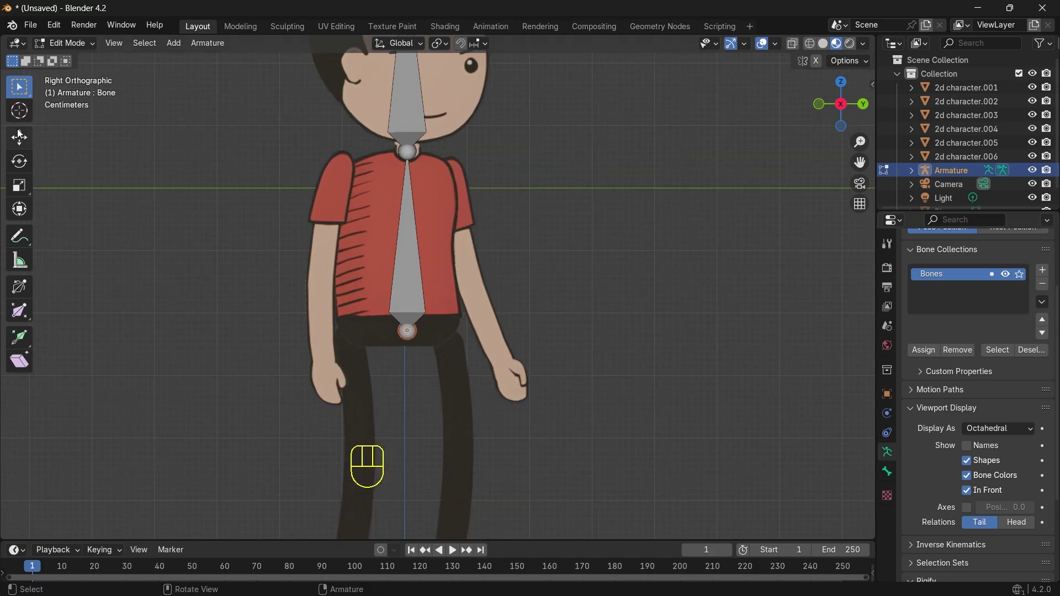
{"action": "left_click", "coordinate": [413, 289]}
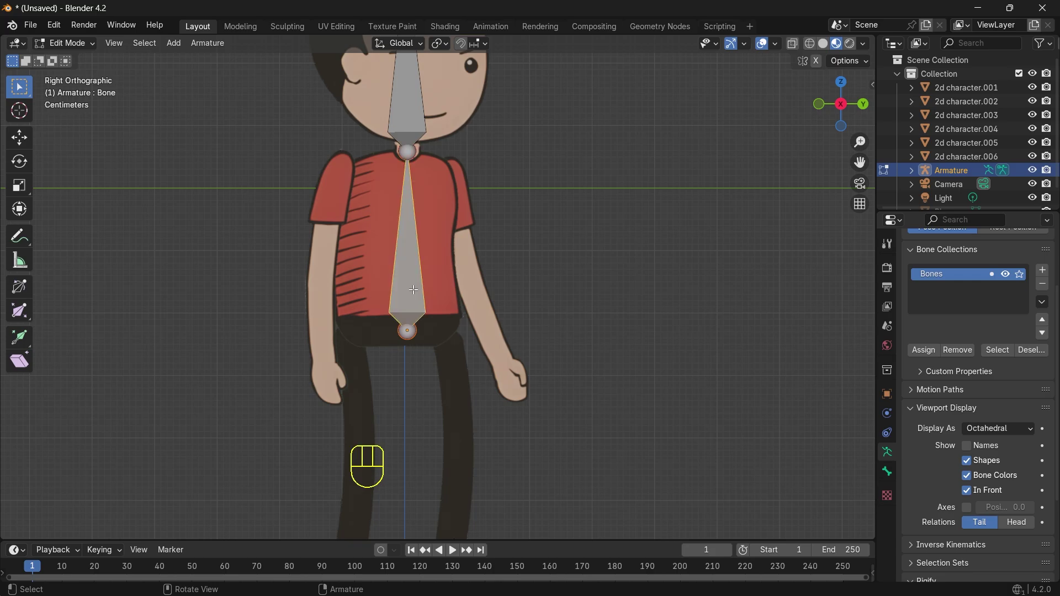
{"action": "key", "text": "shift"}
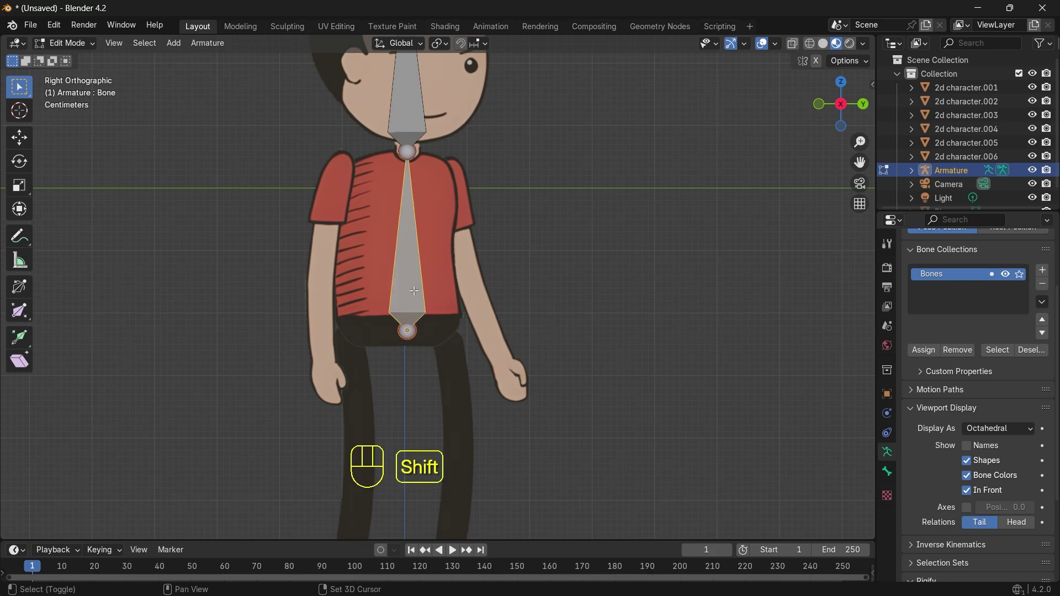
{"action": "key", "text": "shift+d"}
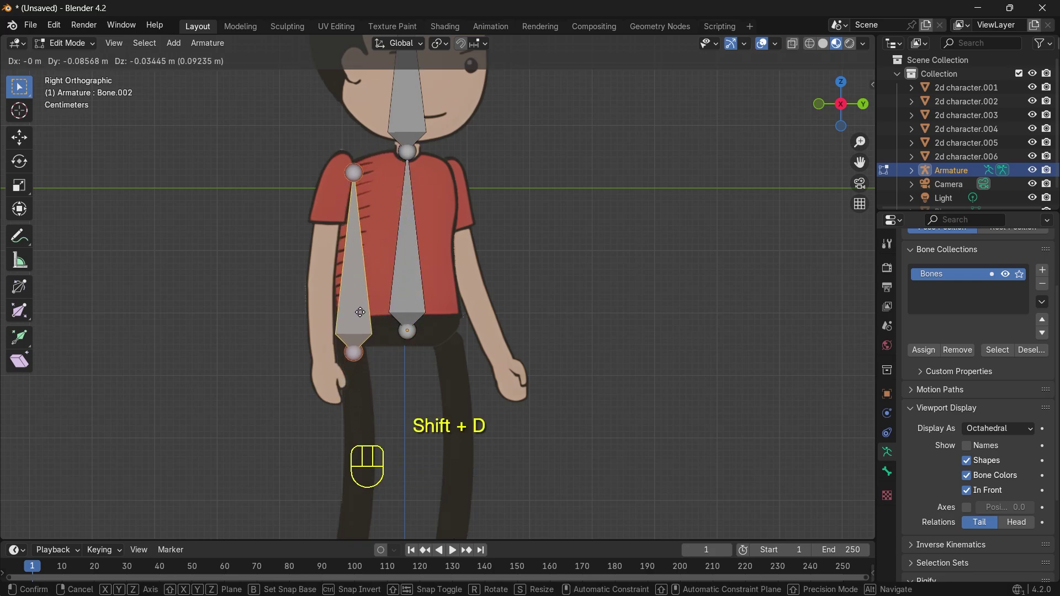
{"action": "left_click", "coordinate": [360, 313]}
{"action": "left_click", "coordinate": [352, 173]}
{"action": "key", "text": "g"}
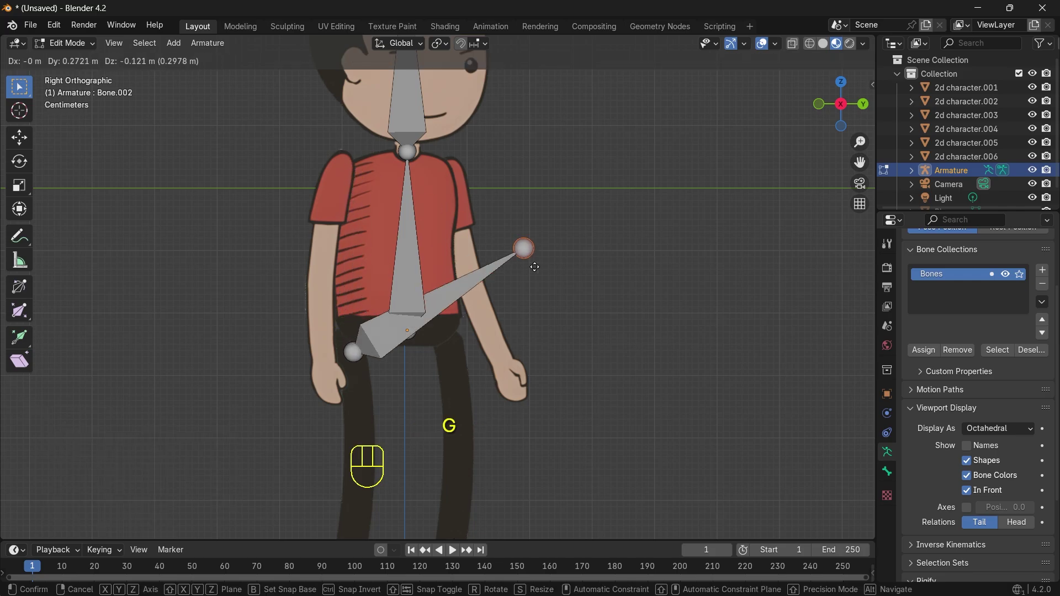
{"action": "left_click", "coordinate": [349, 487]}
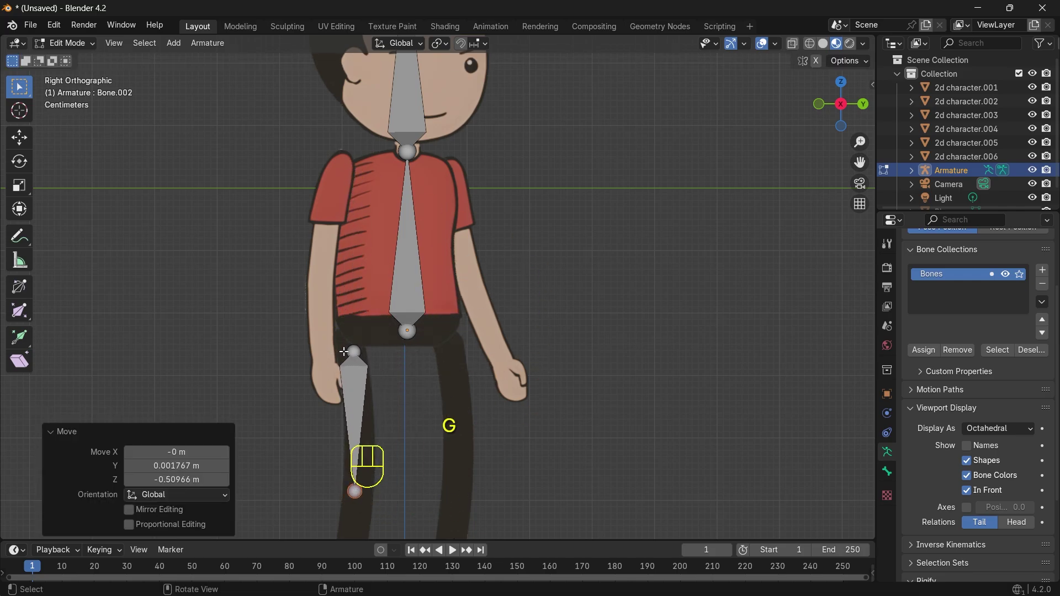
Step: Raise the back-side thigh bone's hip joint about 0.026 m and its tip about 0.042 m to the knee
{"action": "left_click", "coordinate": [353, 352]}
{"action": "key", "text": "g"}
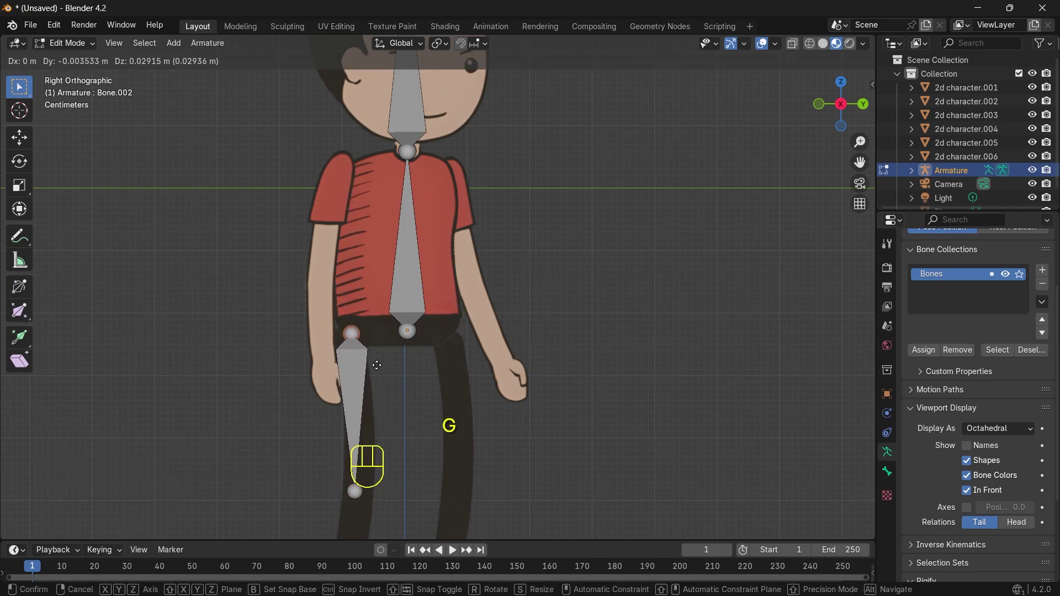
{"action": "left_click", "coordinate": [377, 367]}
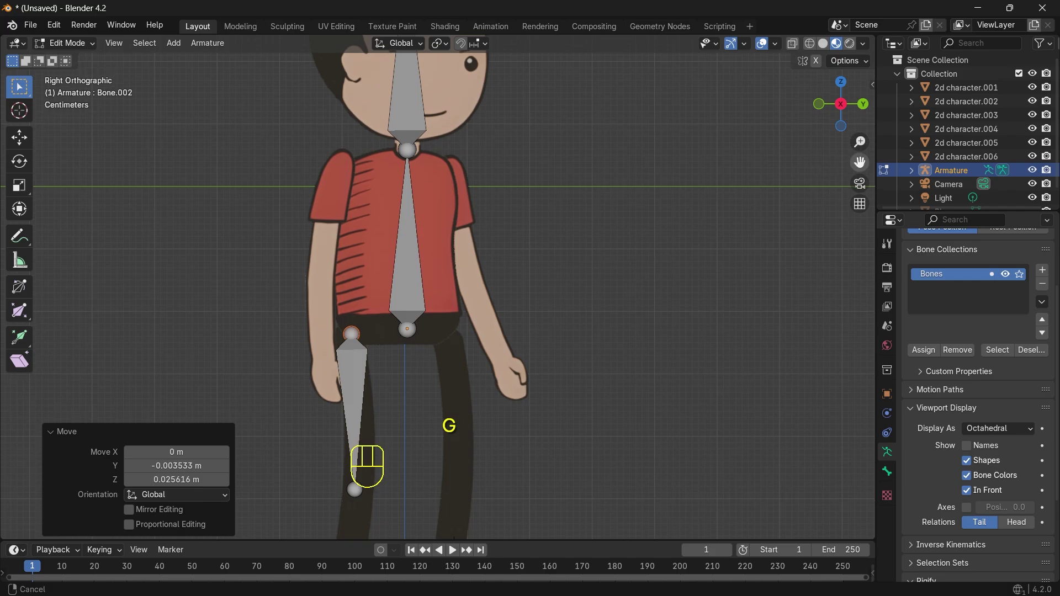
{"action": "left_click_drag", "start_coordinate": [850, 166], "coordinate": [857, 57]}
{"action": "left_click", "coordinate": [377, 385]}
{"action": "key", "text": "g"}
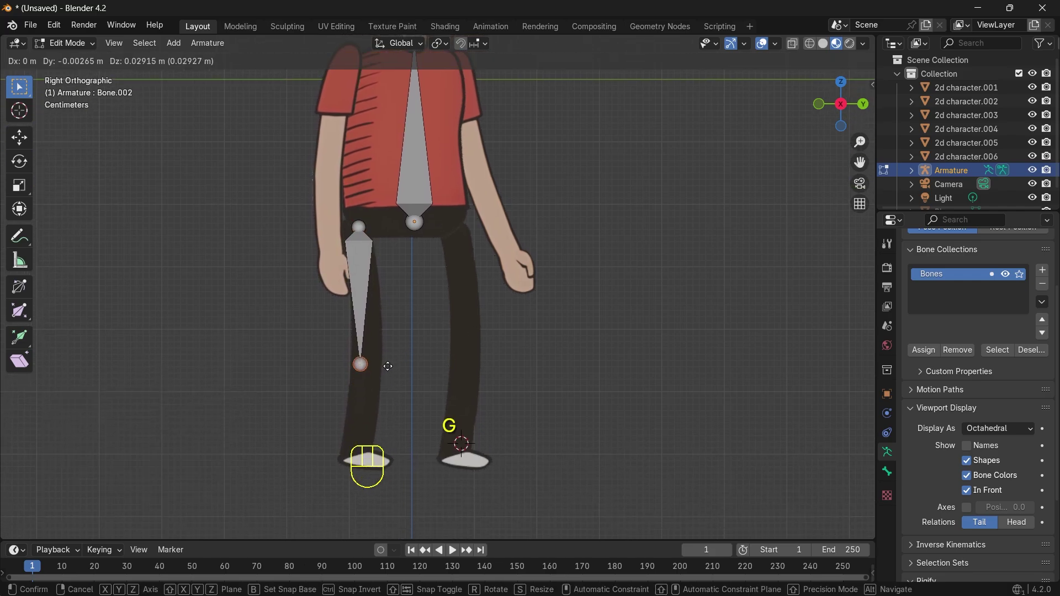
{"action": "left_click", "coordinate": [396, 361]}
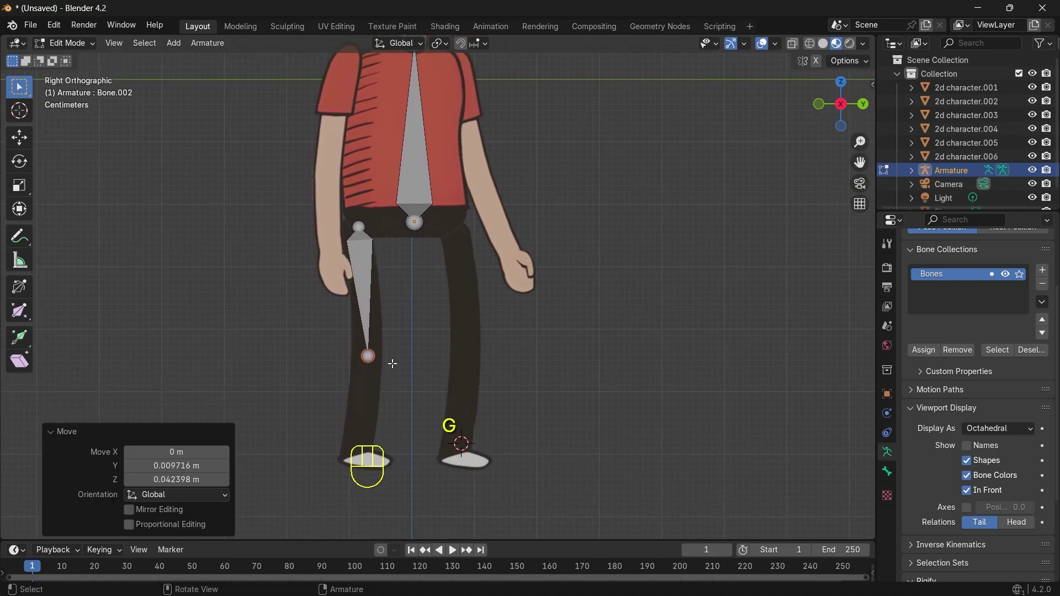
Step: Extrude a shin bone about 0.15 m from the back-side knee to the ankle, plus a foot bone about 0.057 m to the toe
{"action": "key", "text": "e"}
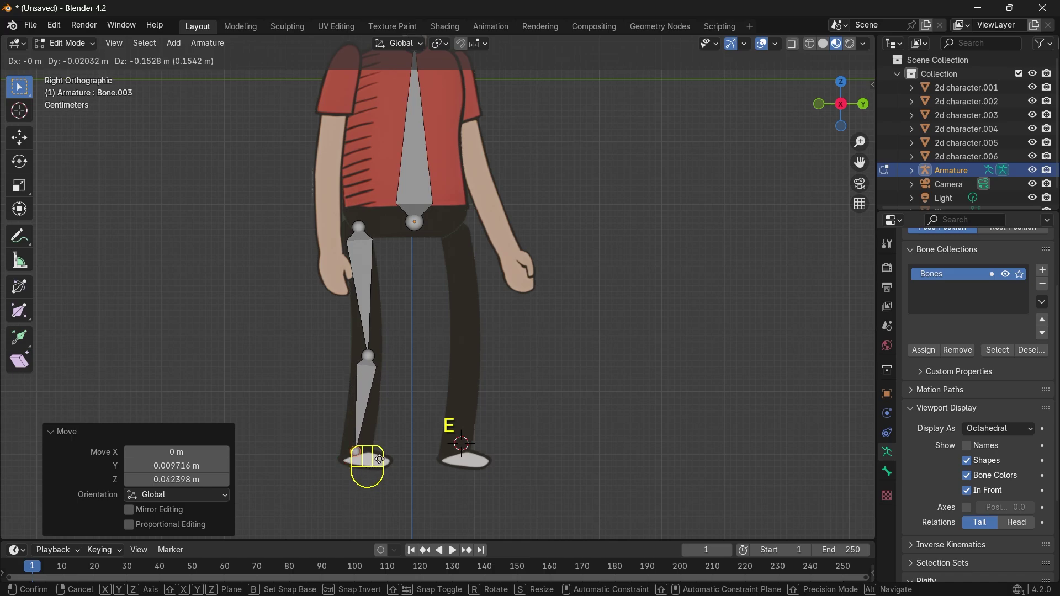
{"action": "left_click", "coordinate": [380, 459]}
{"action": "key", "text": "e"}
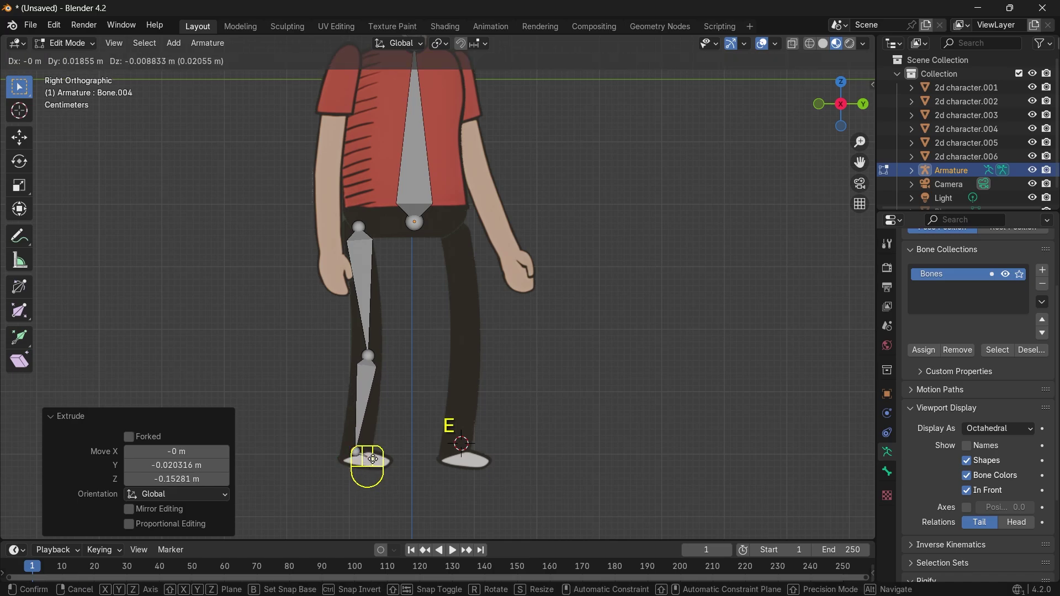
{"action": "left_click", "coordinate": [389, 465]}
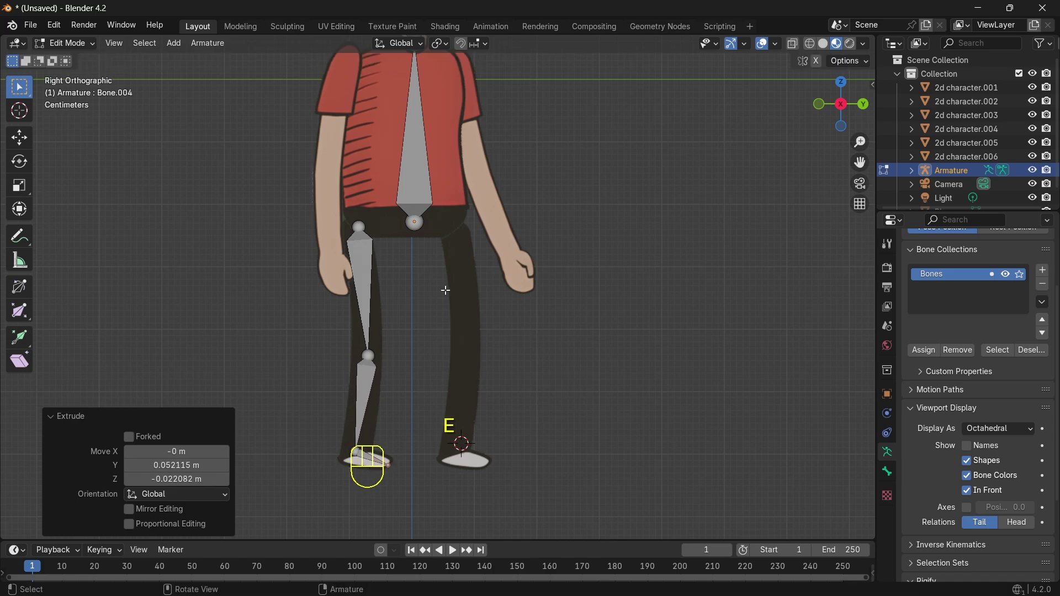
Step: Duplicate the back-side thigh bone and move the copy about 0.158 m along Y onto the face-side thigh
{"action": "left_click", "coordinate": [350, 242]}
{"action": "key", "text": "shift+d"}
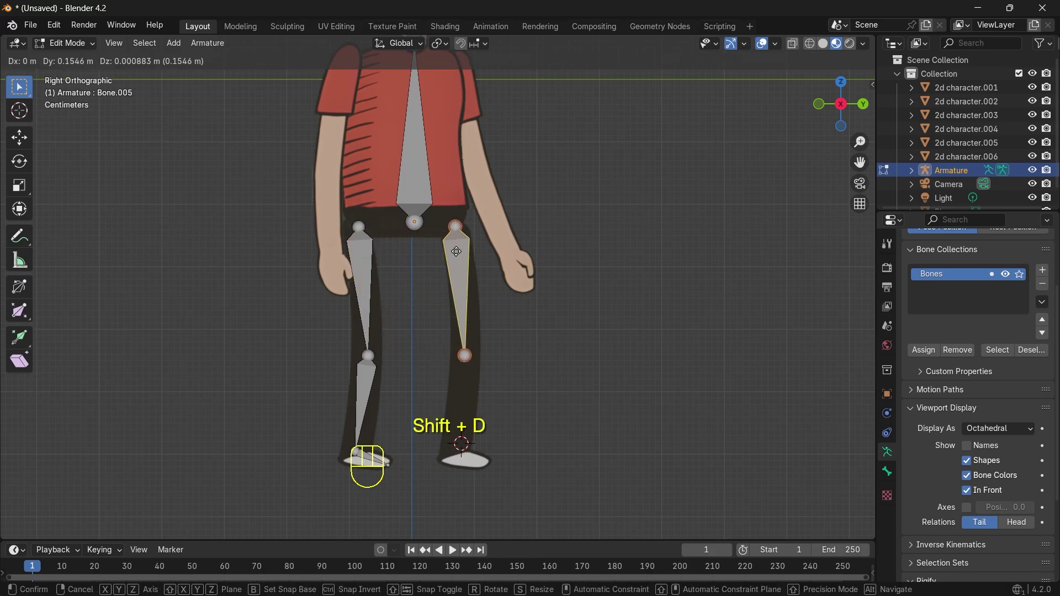
{"action": "left_click", "coordinate": [459, 249]}
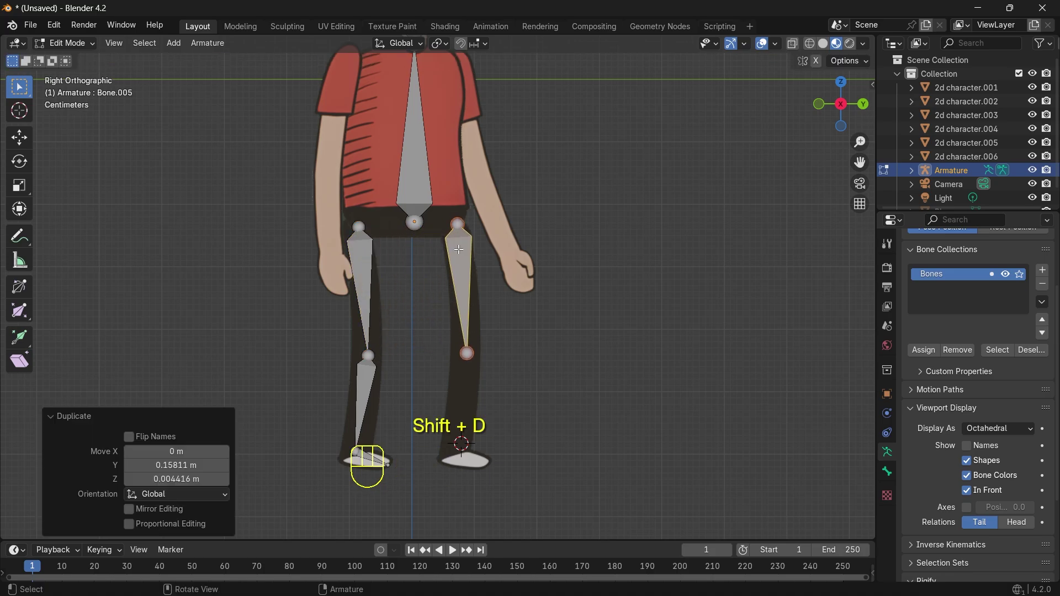
Step: Extrude a shin bone about 0.157 m from the face-side knee to the ankle, plus a foot bone about 0.054 m to the toe
{"action": "left_click", "coordinate": [467, 354]}
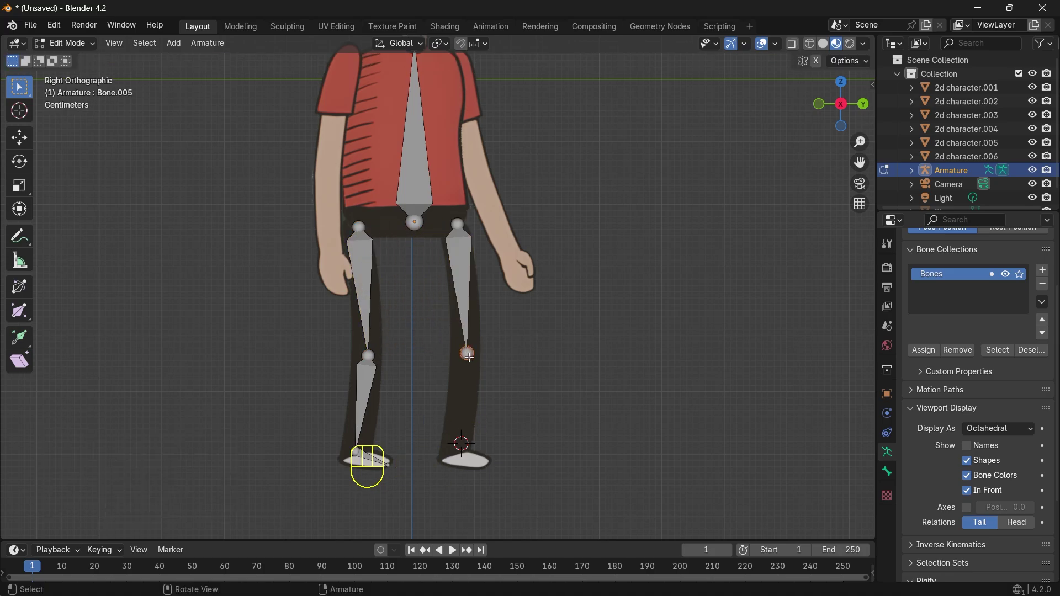
{"action": "key", "text": "e"}
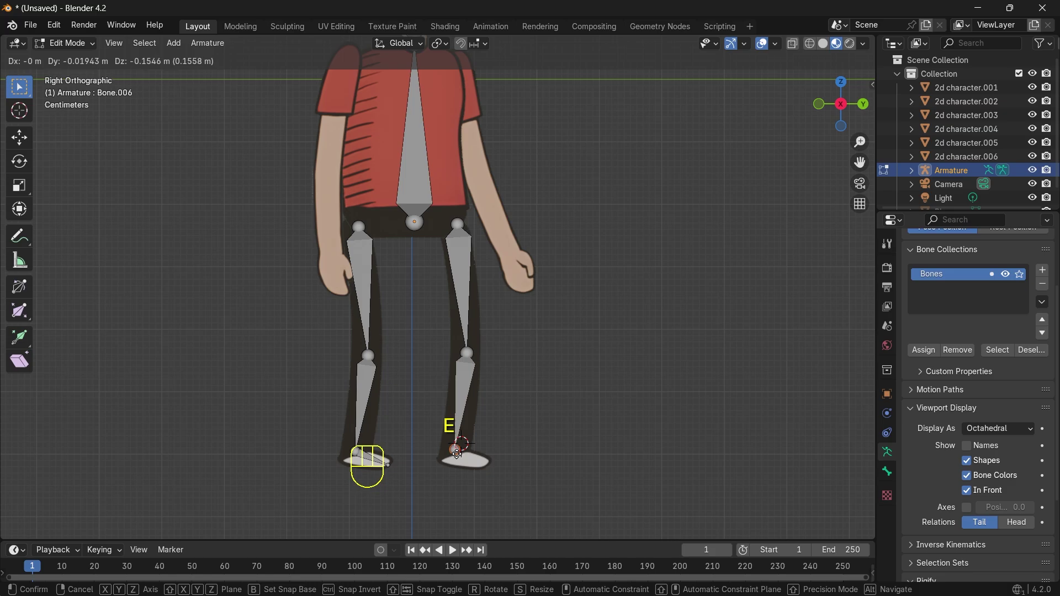
{"action": "left_click", "coordinate": [457, 452]}
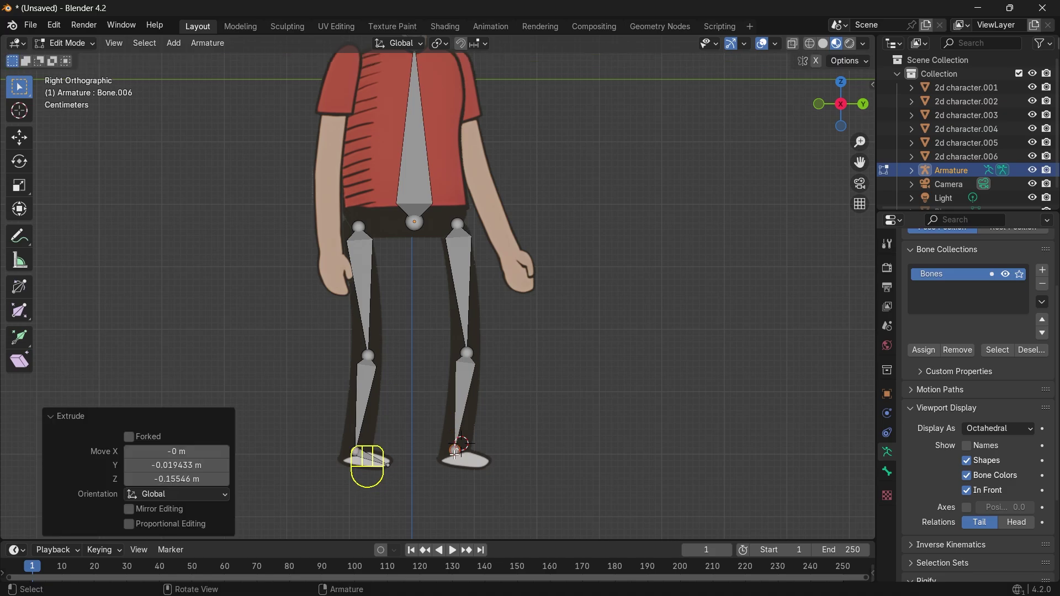
{"action": "key", "text": "e"}
{"action": "left_click", "coordinate": [486, 463]}
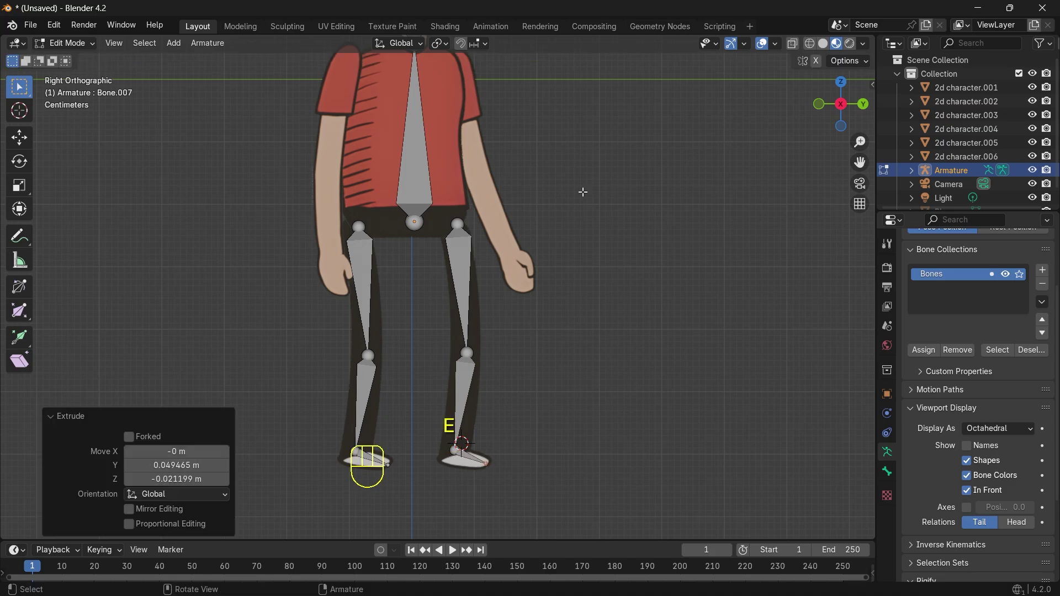
Step: Duplicate the back-side thigh bone about 0.28 m up to the back-side shoulder and move the copy's tip onto the elbow
{"action": "left_click_drag", "start_coordinate": [859, 163], "coordinate": [859, 288]}
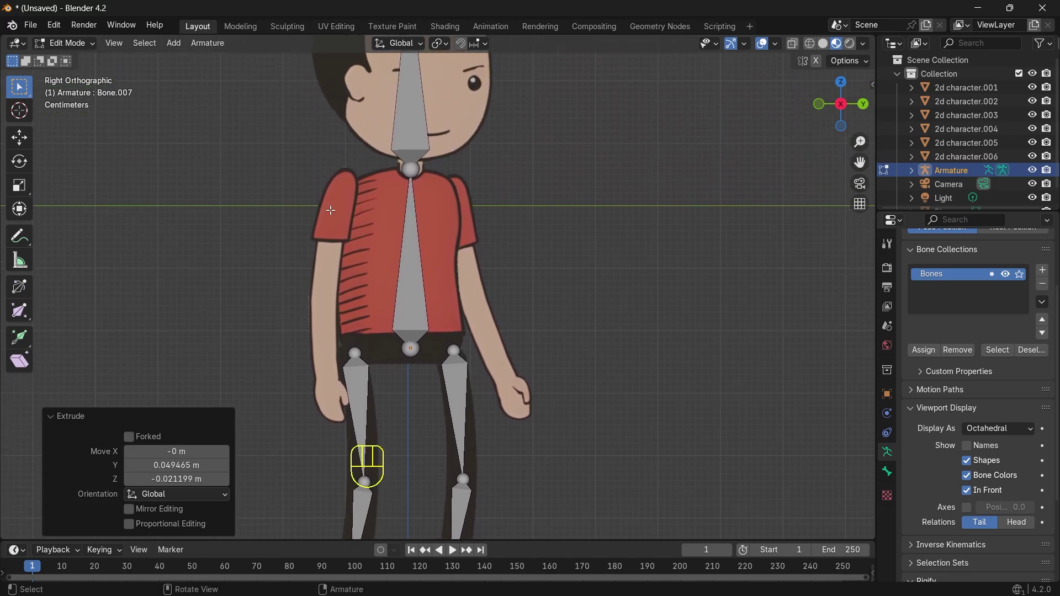
{"action": "left_click", "coordinate": [357, 375]}
{"action": "key", "text": "shift+d"}
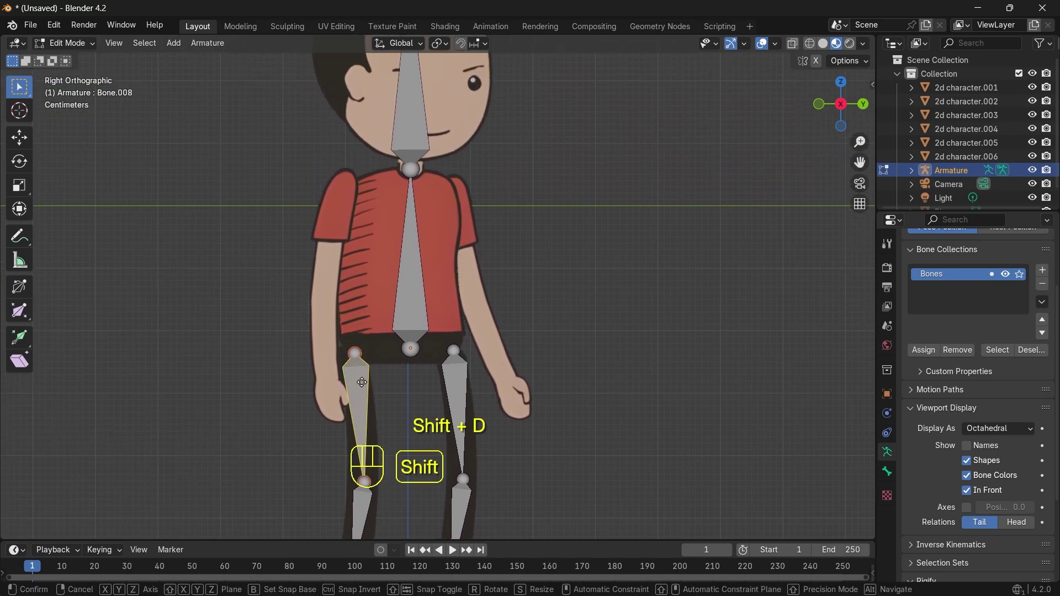
{"action": "left_click", "coordinate": [352, 210]}
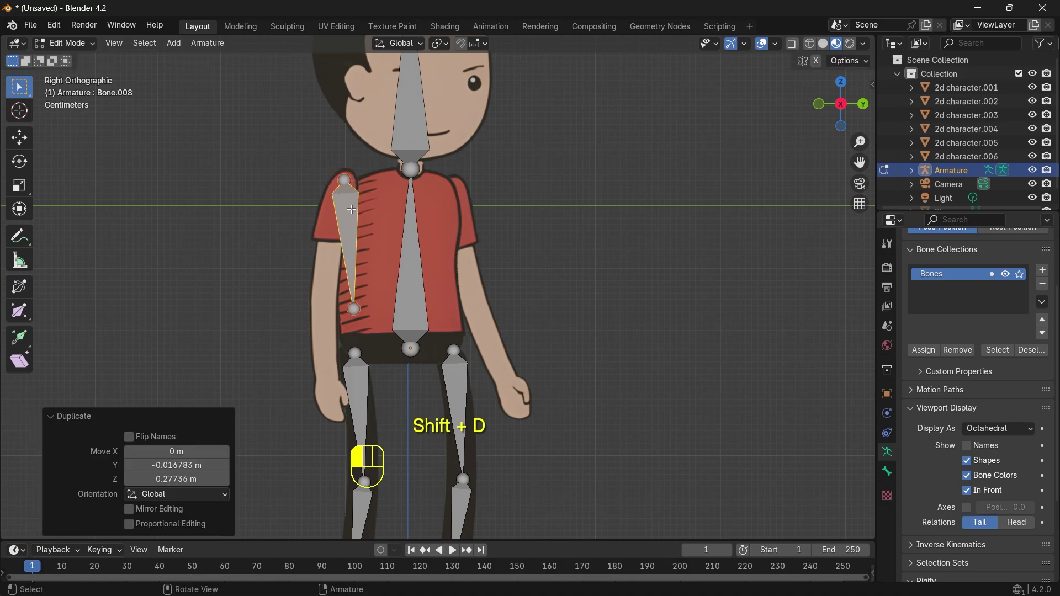
{"action": "left_click", "coordinate": [354, 309]}
{"action": "key", "text": "g"}
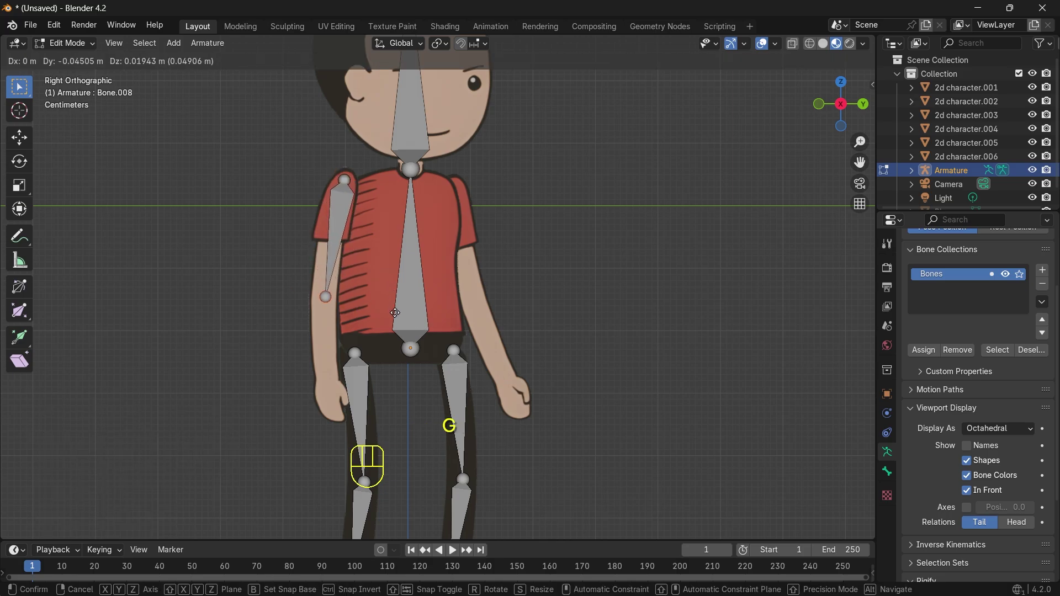
{"action": "left_click", "coordinate": [395, 313]}
Step: Fine-tune the position of the back-side upper arm bone's shoulder joint with two small moves
{"action": "left_click", "coordinate": [348, 182]}
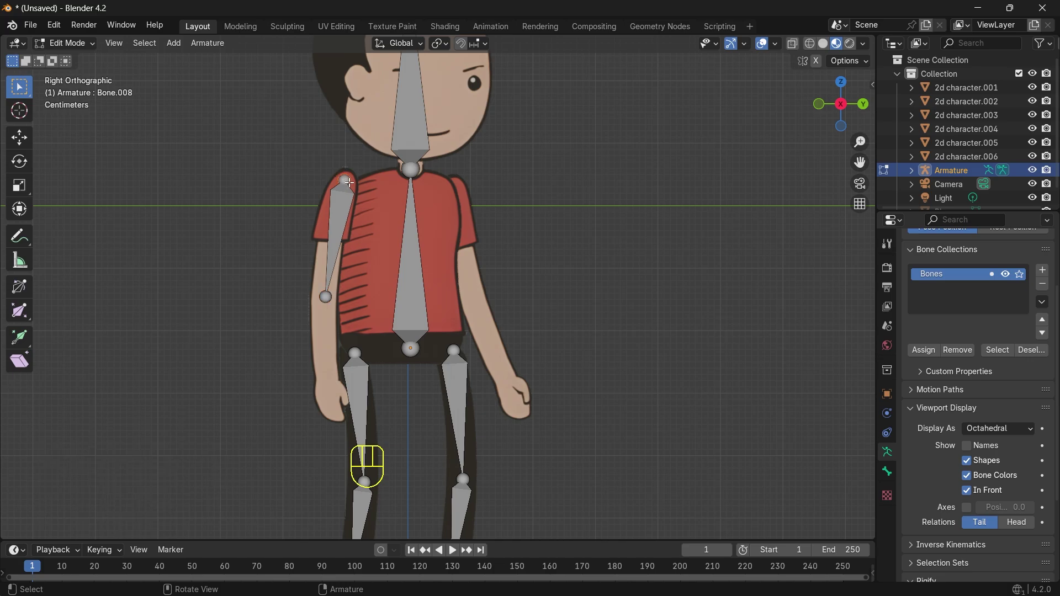
{"action": "key", "text": "g"}
{"action": "left_click", "coordinate": [352, 185]}
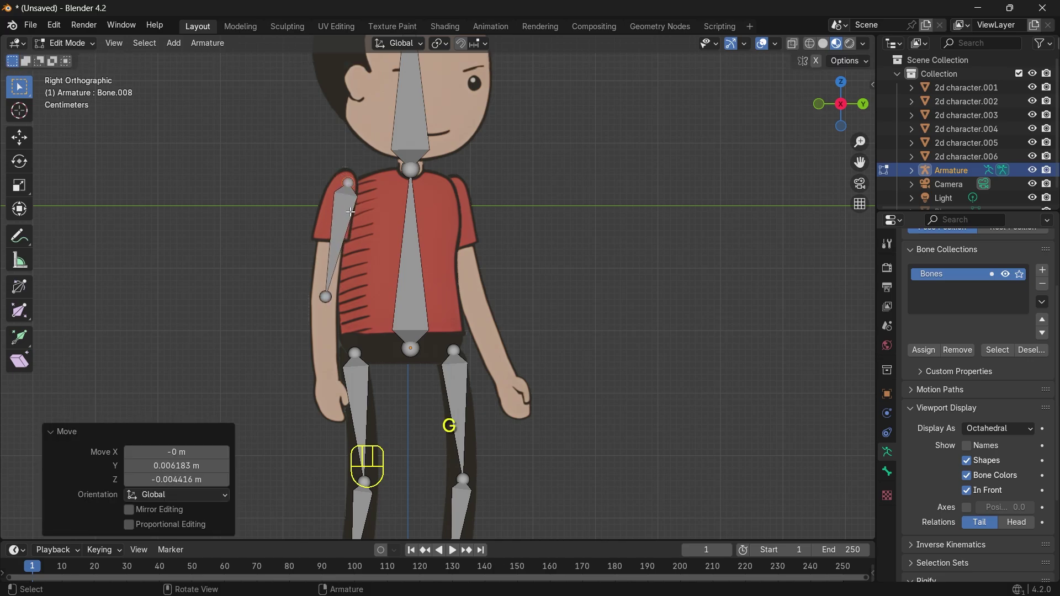
{"action": "key", "text": "g"}
{"action": "left_click", "coordinate": [345, 183]}
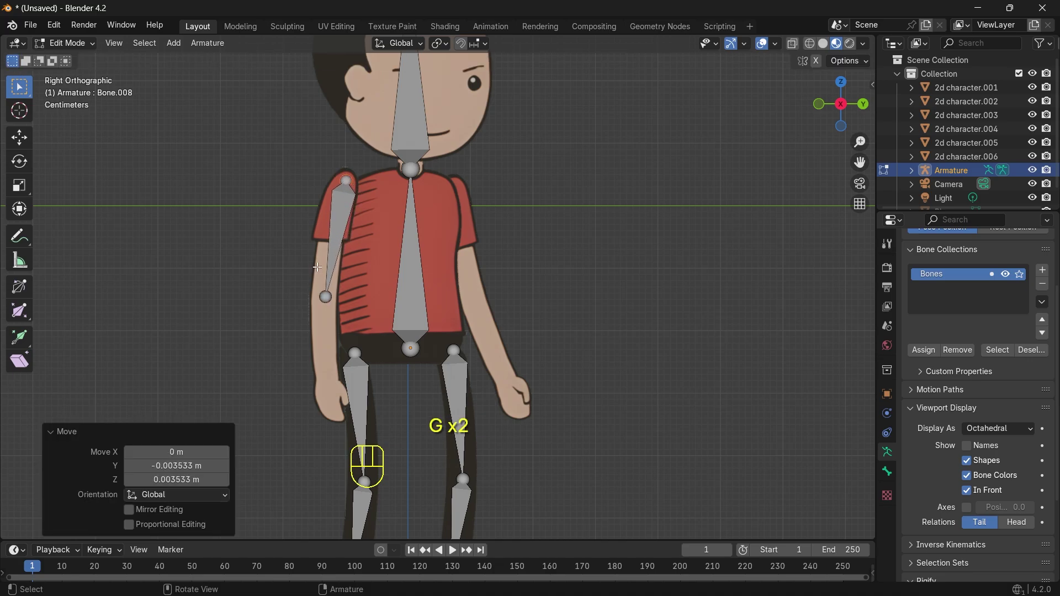
Step: Extrude a forearm bone about 0.13 m from the back-side elbow to the wrist, plus a hand bone about 0.066 m to the fingertips
{"action": "left_click", "coordinate": [327, 298]}
{"action": "key", "text": "e"}
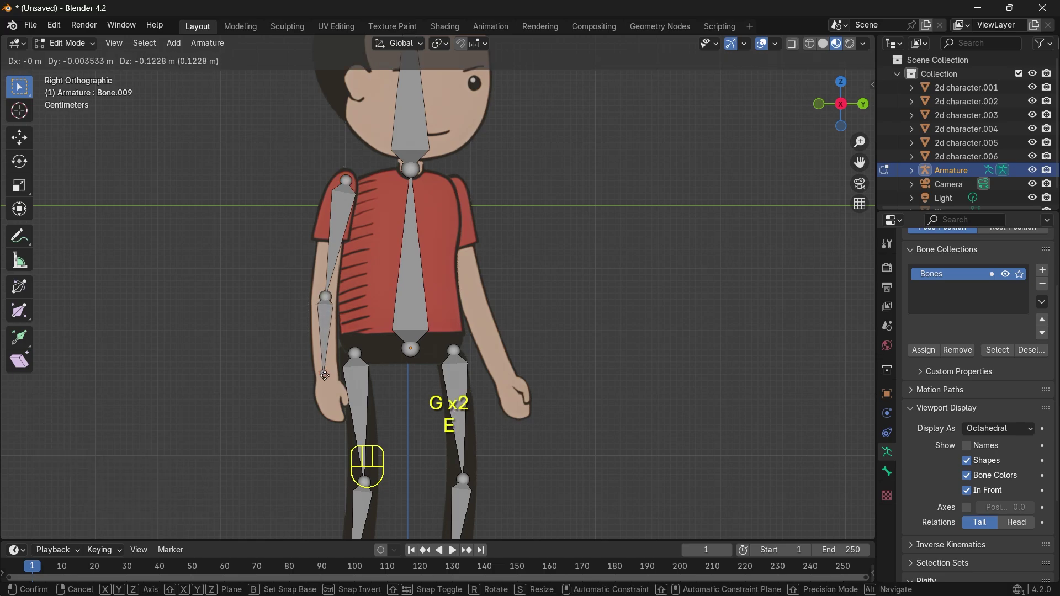
{"action": "left_click", "coordinate": [327, 380]}
{"action": "key", "text": "e"}
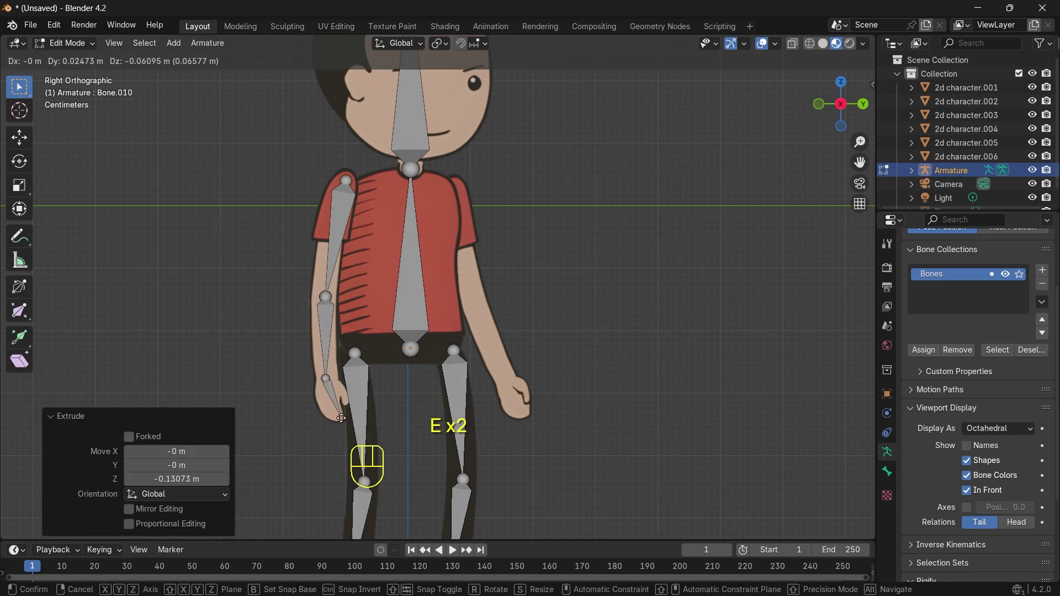
{"action": "left_click", "coordinate": [339, 417]}
Step: Duplicate the back-side upper arm bone about 0.17 m along Y to the face-side shoulder and move its tip about 0.063 m to the elbow
{"action": "left_click", "coordinate": [338, 199]}
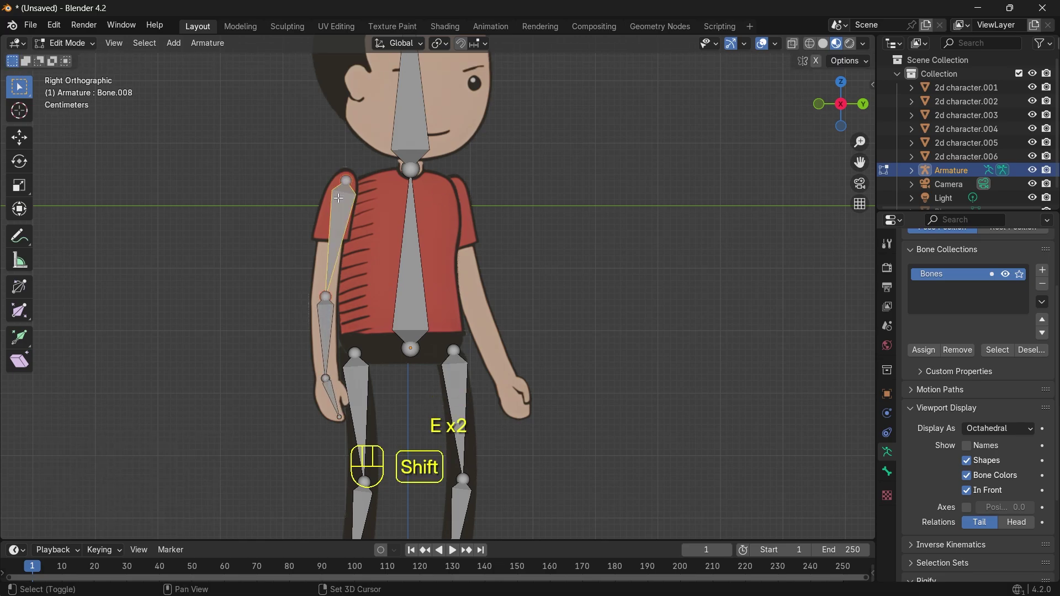
{"action": "key", "text": "shift+d"}
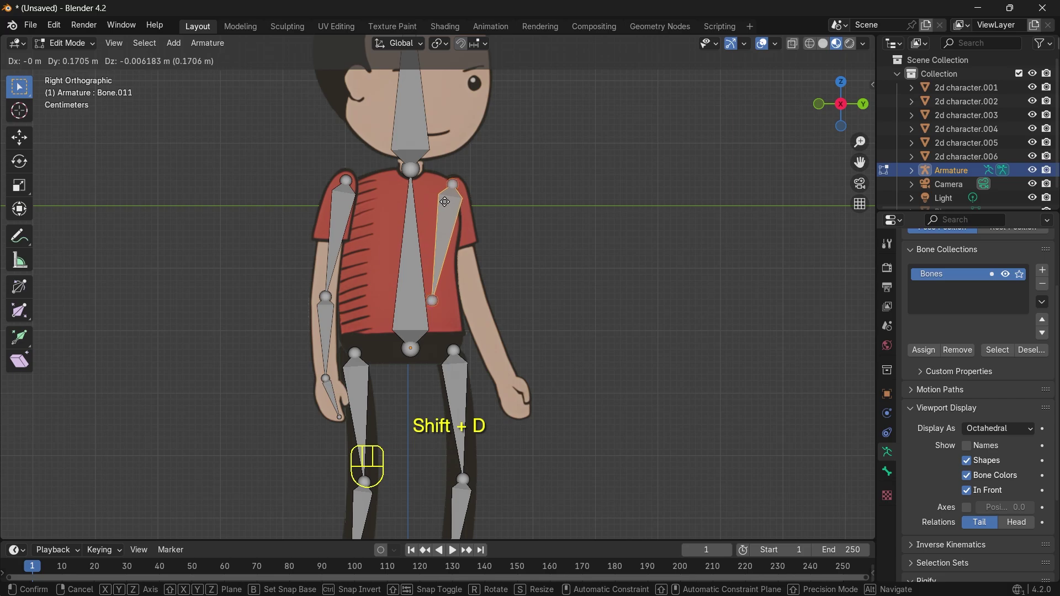
{"action": "left_click", "coordinate": [455, 299]}
{"action": "key", "text": "g"}
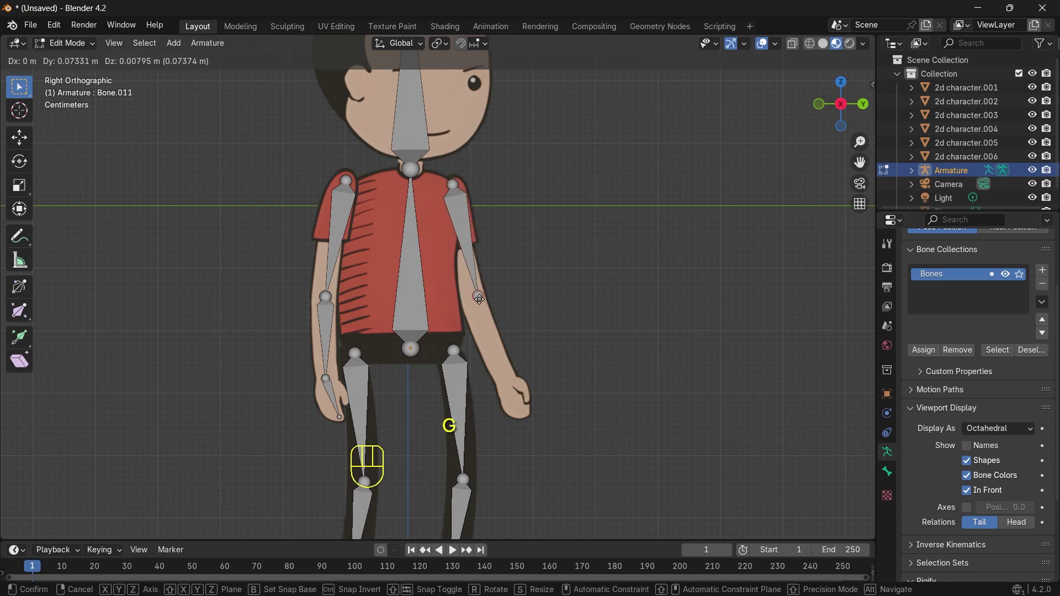
{"action": "left_click", "coordinate": [472, 299]}
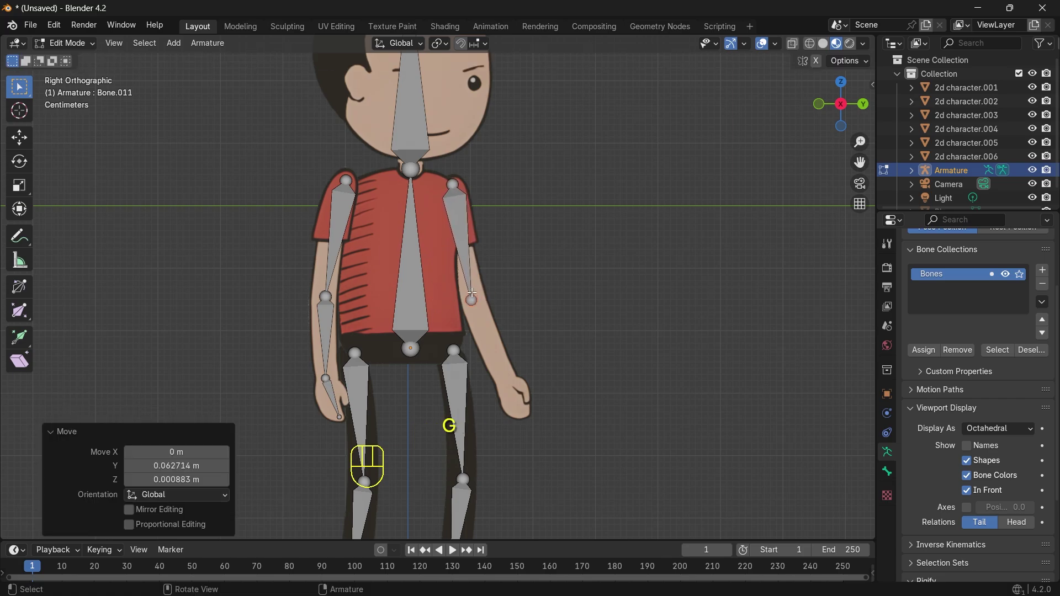
Step: Extrude a forearm bone about 0.15 m from the face-side elbow to the wrist, plus a hand bone about 0.06 m to the fingertips
{"action": "key", "text": "e"}
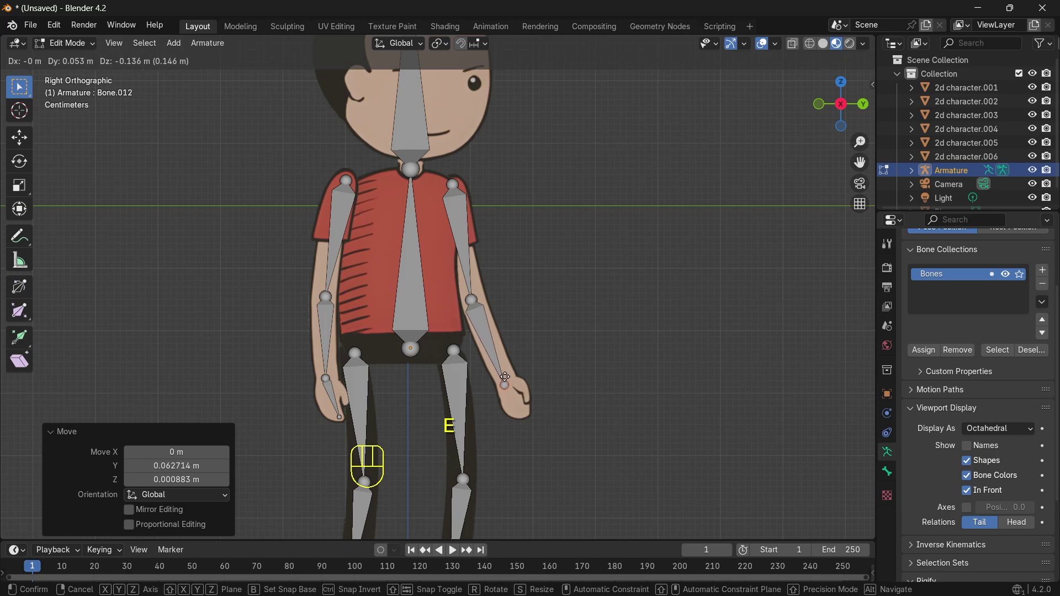
{"action": "left_click", "coordinate": [505, 385]}
{"action": "key", "text": "e"}
{"action": "left_click", "coordinate": [525, 411]}
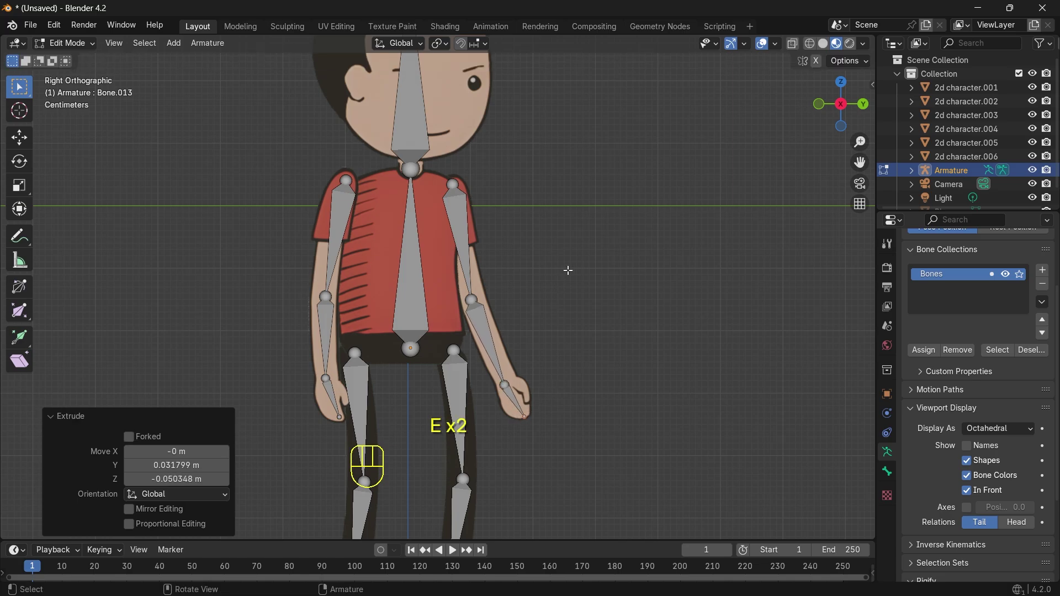
{"action": "scroll", "coordinate": [568, 270], "scroll_direction": "down", "scroll_amount": 2}
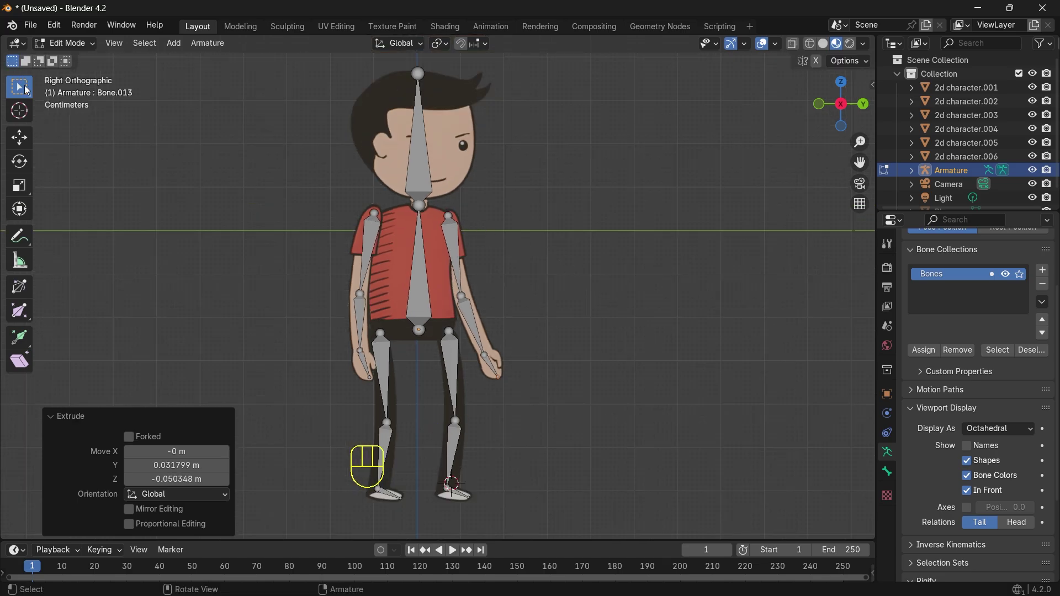
Step: Parent both upper arm bones to the torso bone with Keep Offset
{"action": "scroll", "coordinate": [444, 319], "scroll_direction": "up", "scroll_amount": 1}
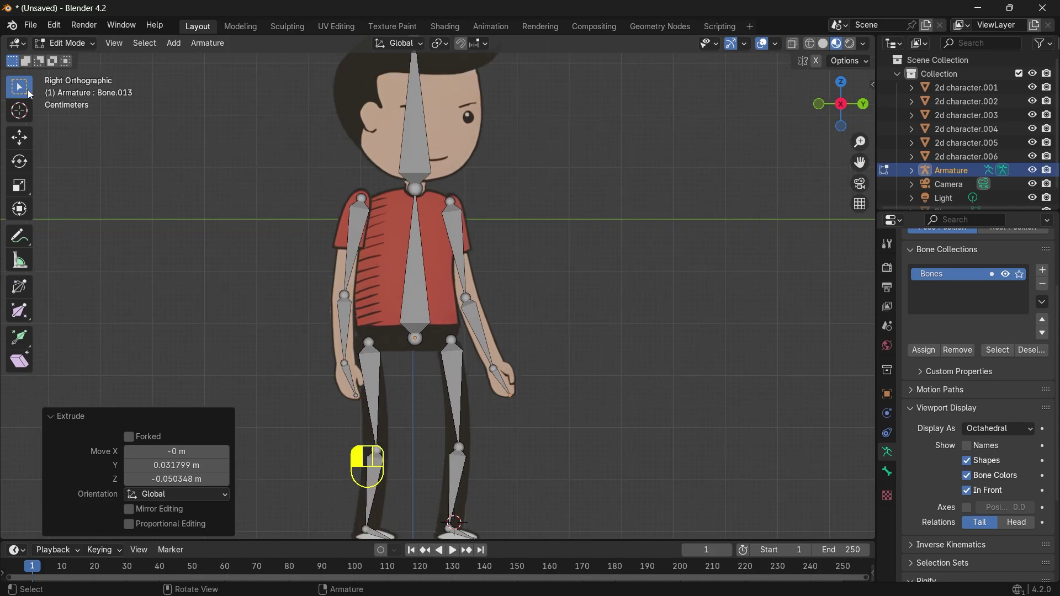
{"action": "left_click", "coordinate": [357, 235]}
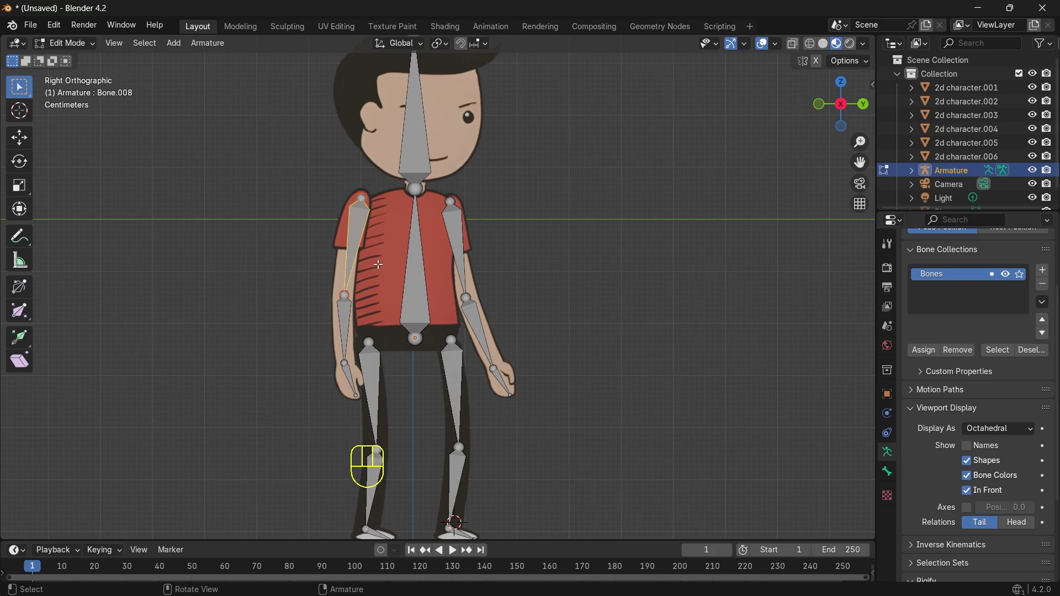
{"action": "left_click", "coordinate": [450, 236], "text": "shift"}
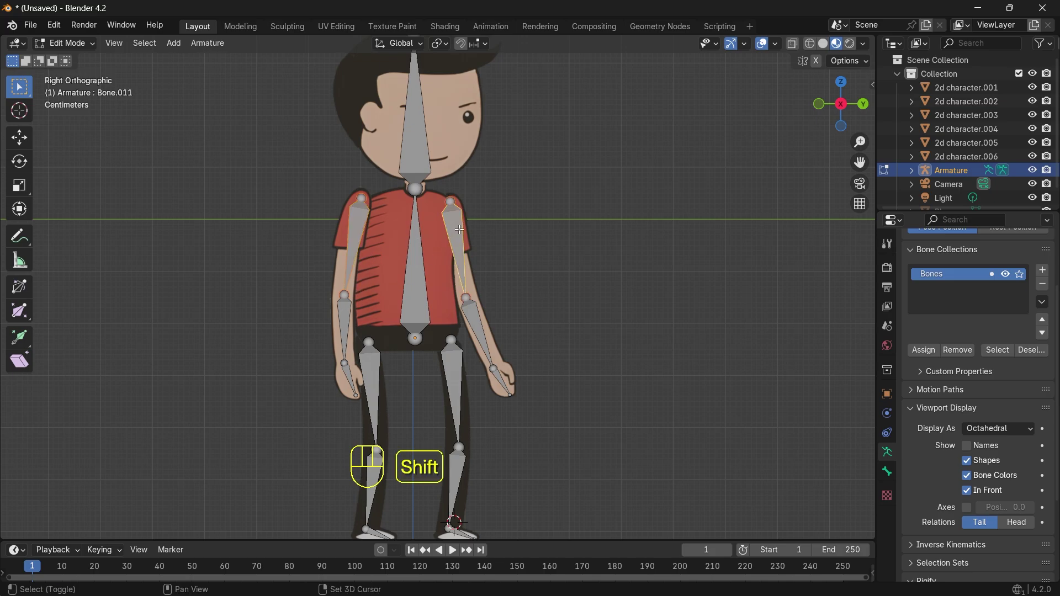
{"action": "left_click", "coordinate": [417, 252]}
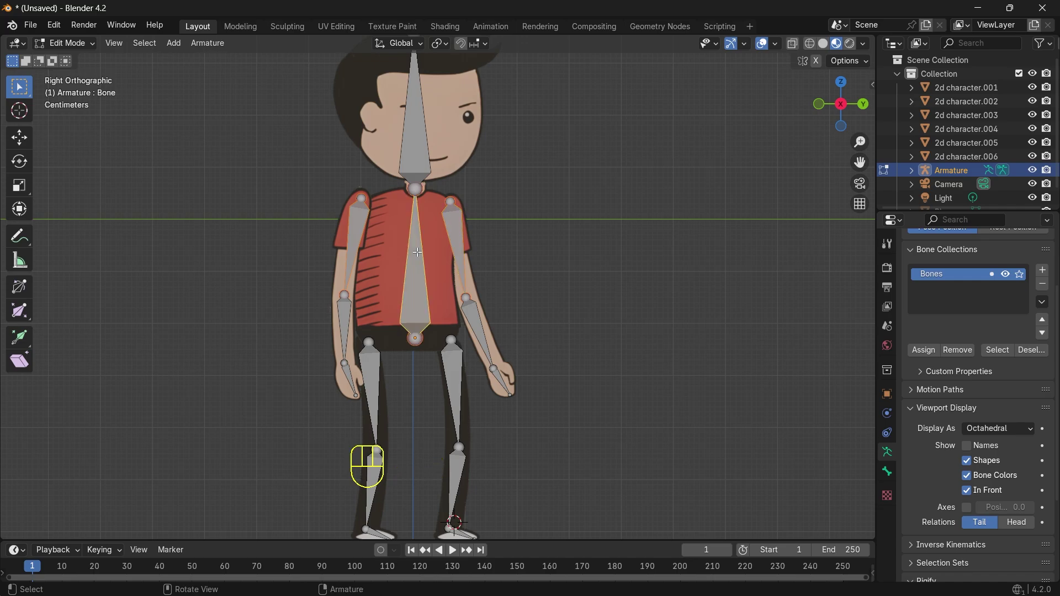
{"action": "key", "text": "ctrl+p"}
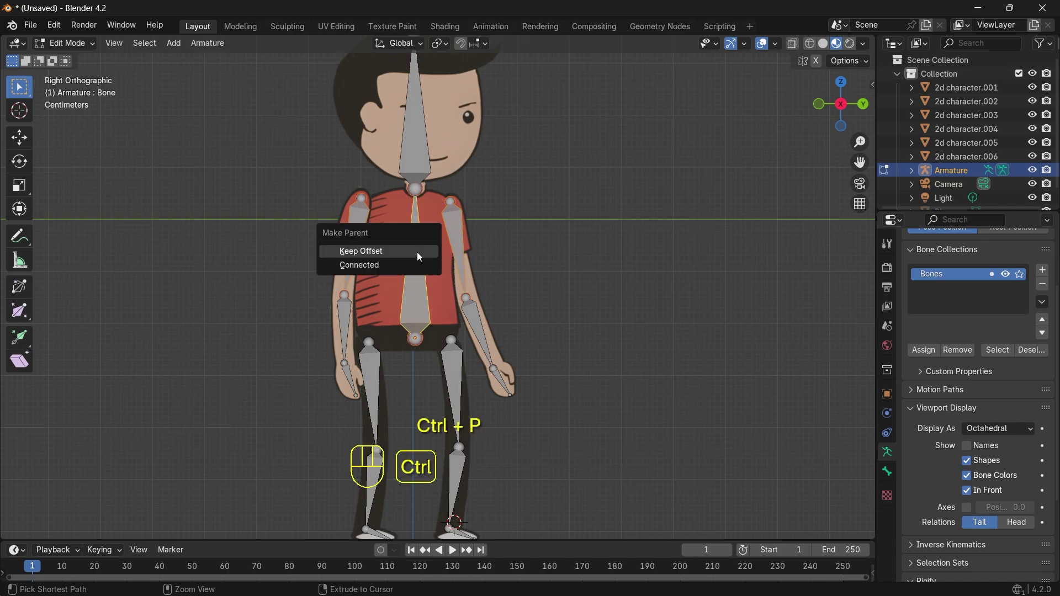
{"action": "left_click", "coordinate": [366, 252]}
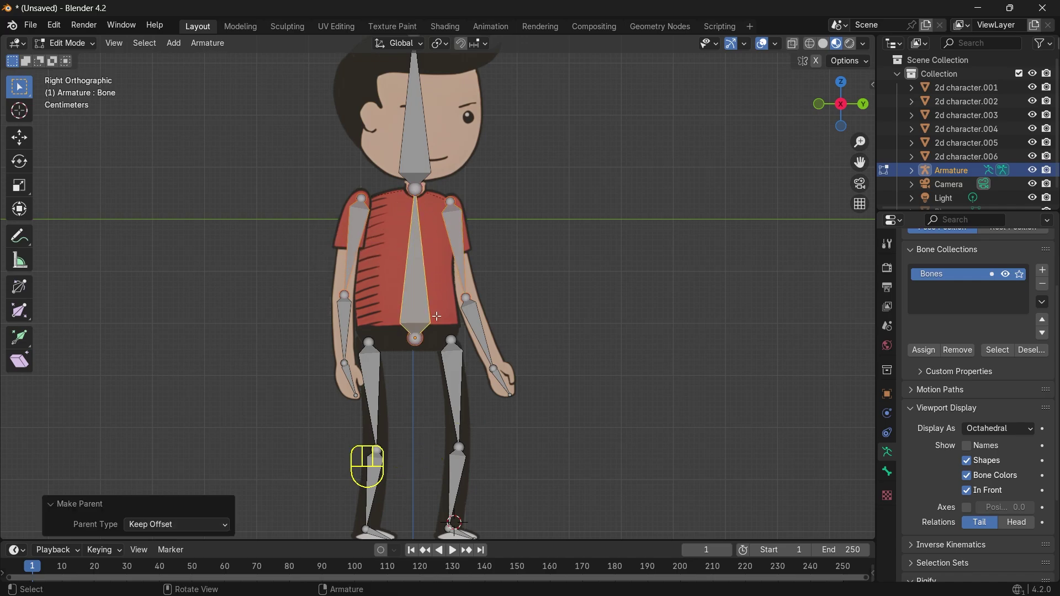
Step: Parent both thigh bones to the torso bone with Keep Offset
{"action": "left_click_drag", "start_coordinate": [860, 162], "coordinate": [860, 109]}
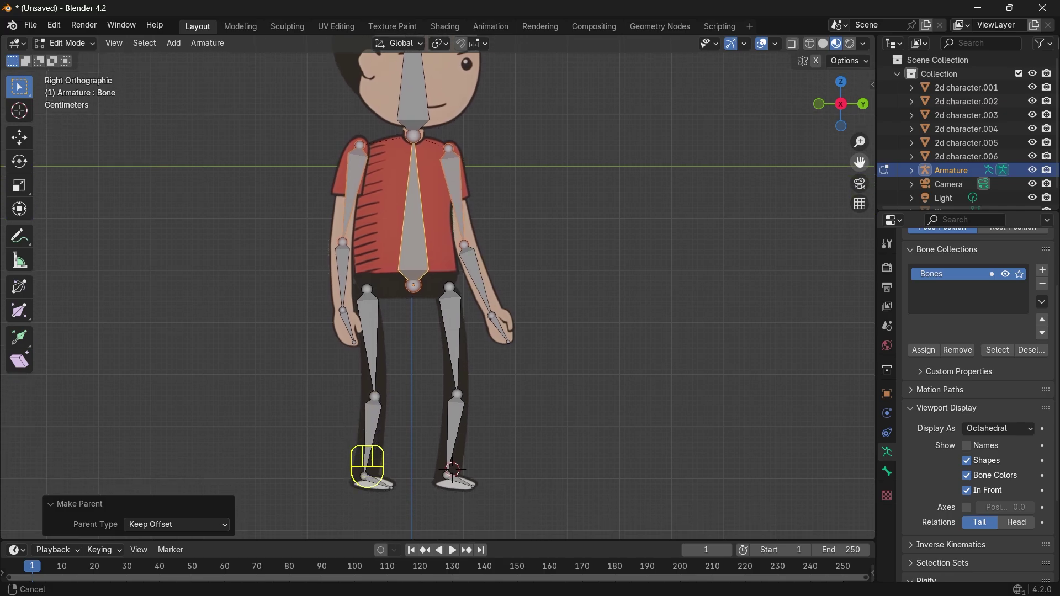
{"action": "left_click", "coordinate": [366, 323]}
{"action": "left_click", "coordinate": [449, 332], "text": "shift"}
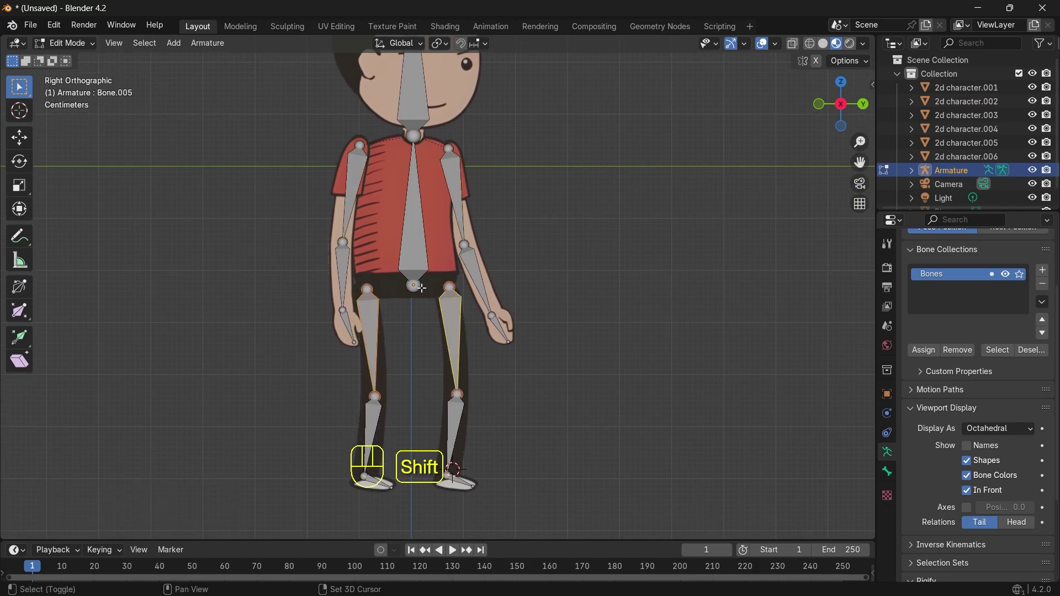
{"action": "left_click", "coordinate": [416, 269], "text": "shift"}
{"action": "key", "text": "ctrl+p"}
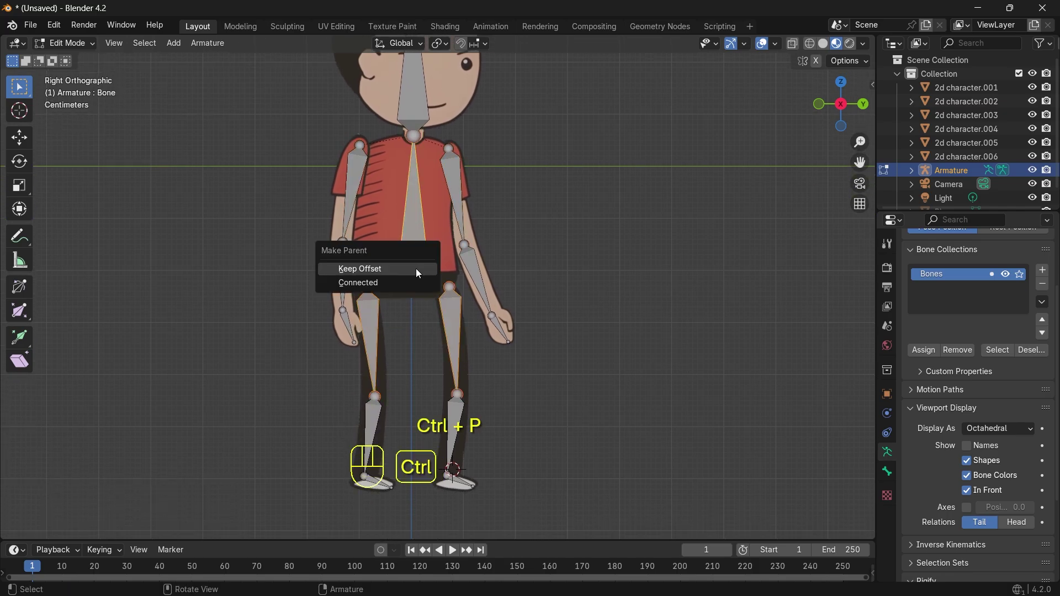
{"action": "left_click", "coordinate": [416, 268]}
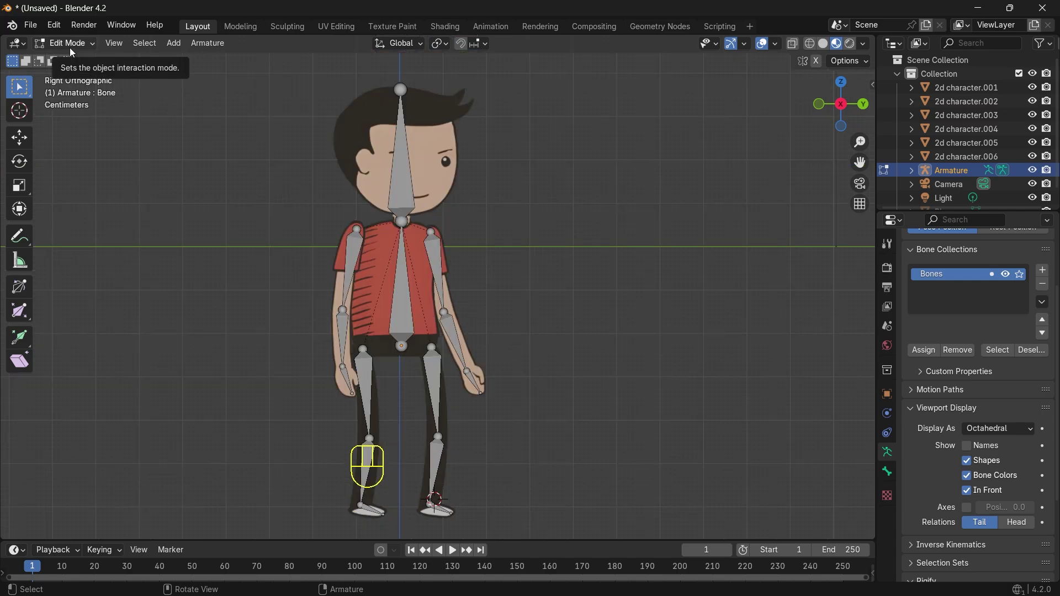
Step: Rename the bone running through the character's head as "head"
{"action": "scroll", "coordinate": [926, 320], "scroll_direction": "up", "scroll_amount": 3}
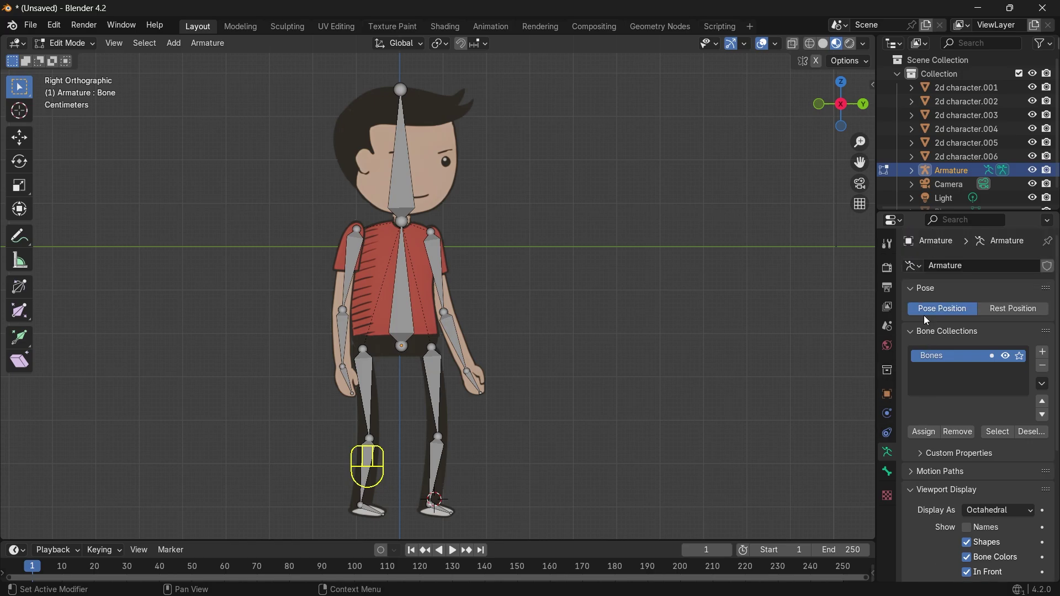
{"action": "left_click", "coordinate": [401, 243]}
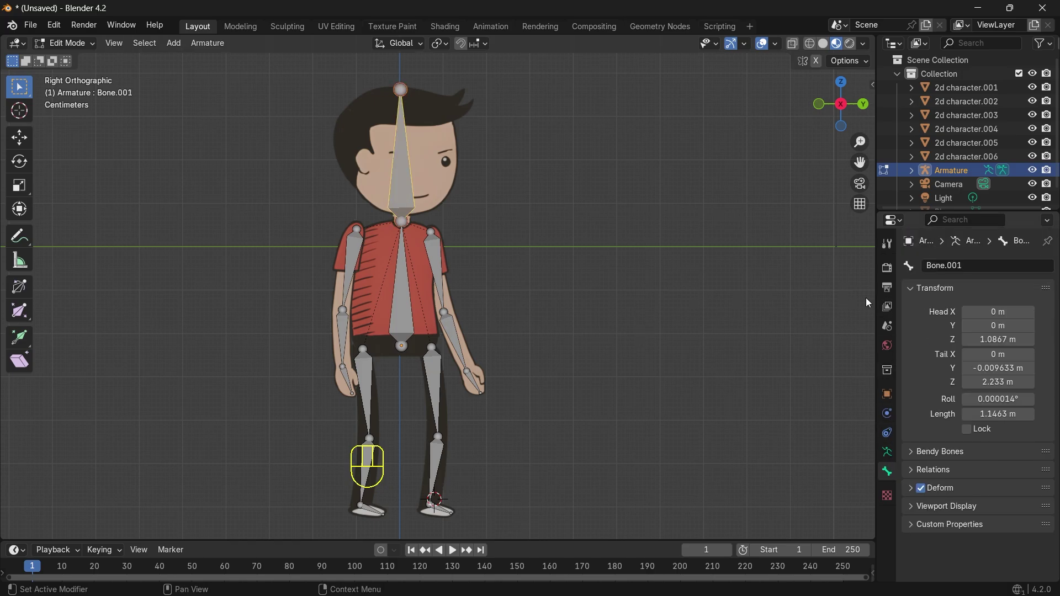
{"action": "left_click", "coordinate": [948, 265]}
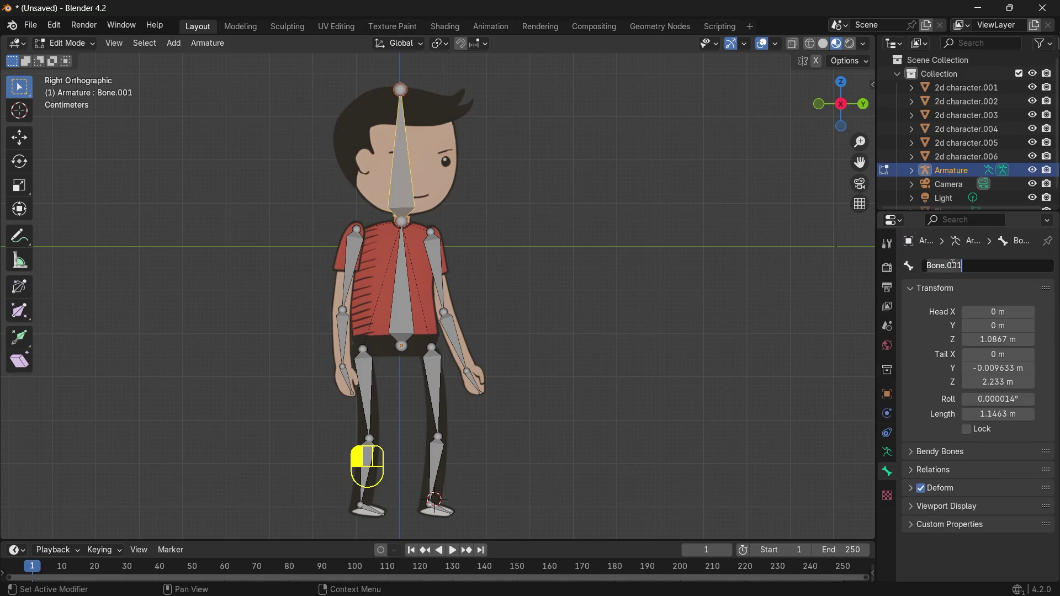
{"action": "left_click", "coordinate": [924, 266]}
{"action": "key", "text": "ctrl+a"}
{"action": "type", "text": "head"}
{"action": "key", "text": "Return"}
Step: Rename the torso bone as "body"
{"action": "left_click", "coordinate": [402, 243]}
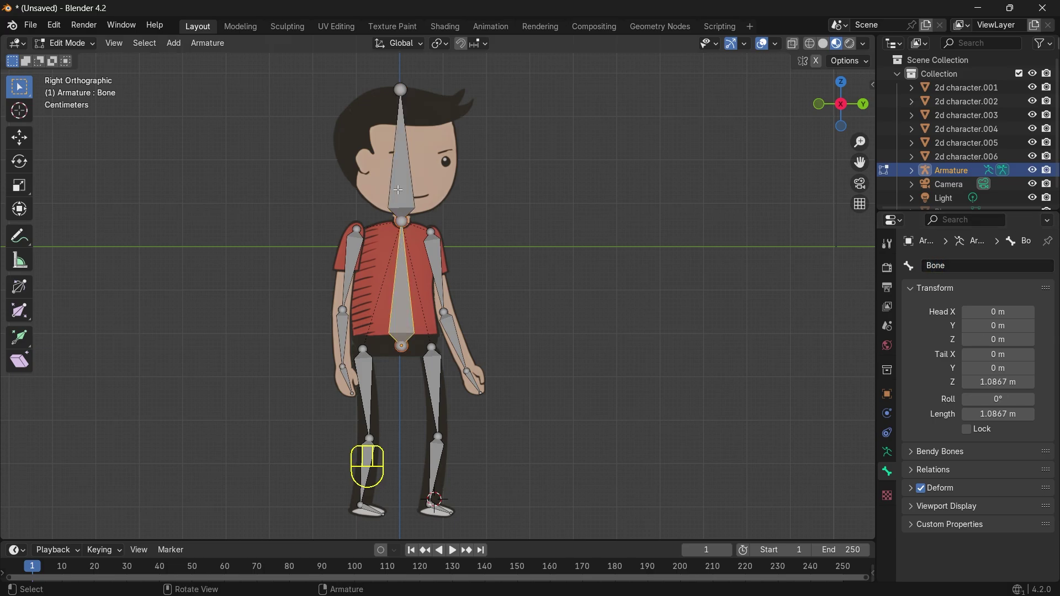
{"action": "left_click", "coordinate": [398, 191]}
{"action": "left_click", "coordinate": [412, 287]}
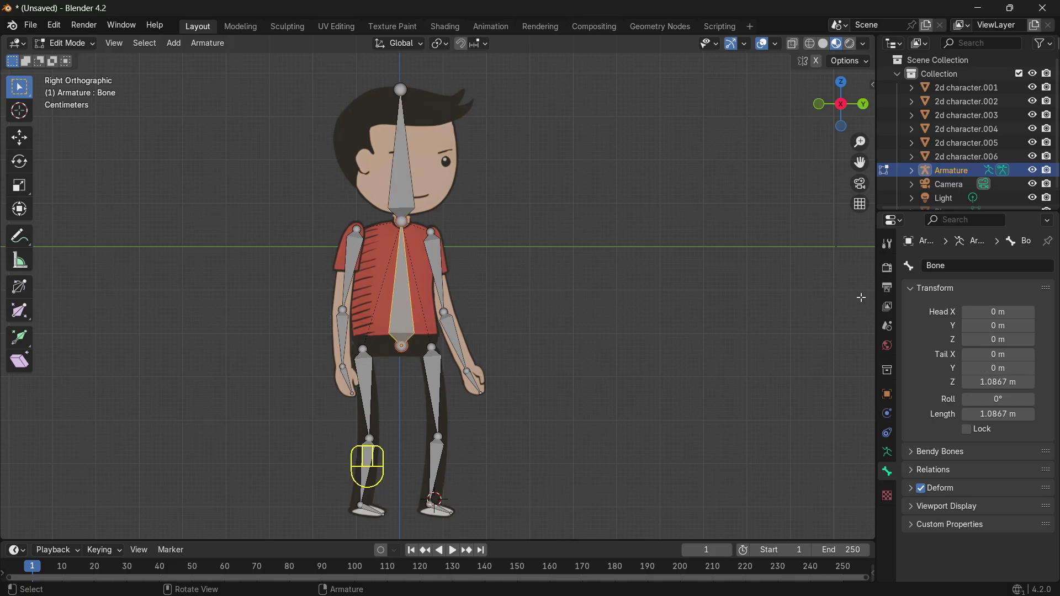
{"action": "left_click", "coordinate": [949, 267]}
{"action": "type", "text": "body"}
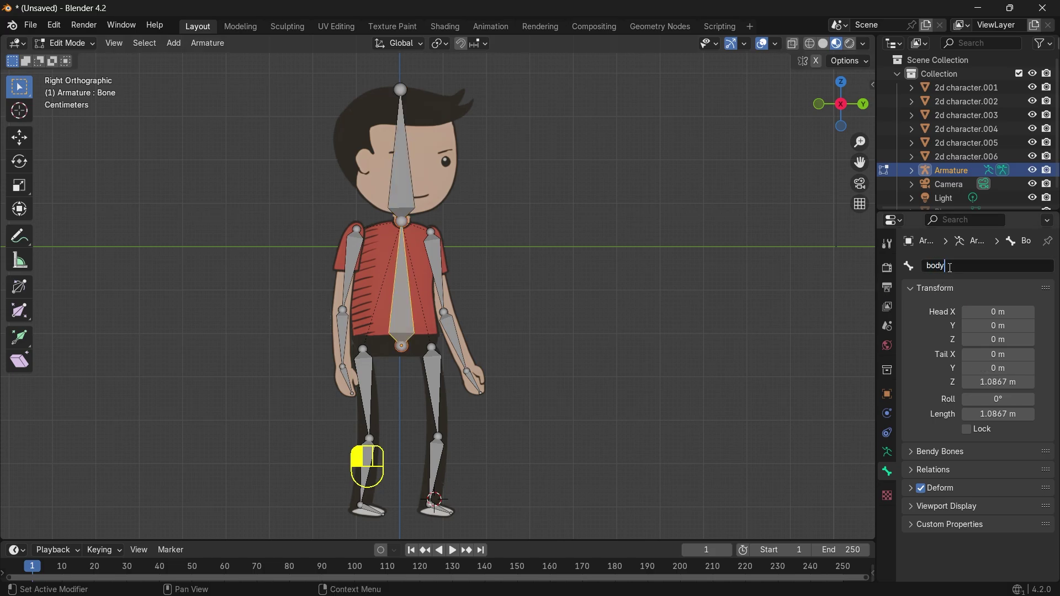
{"action": "key", "text": "Return"}
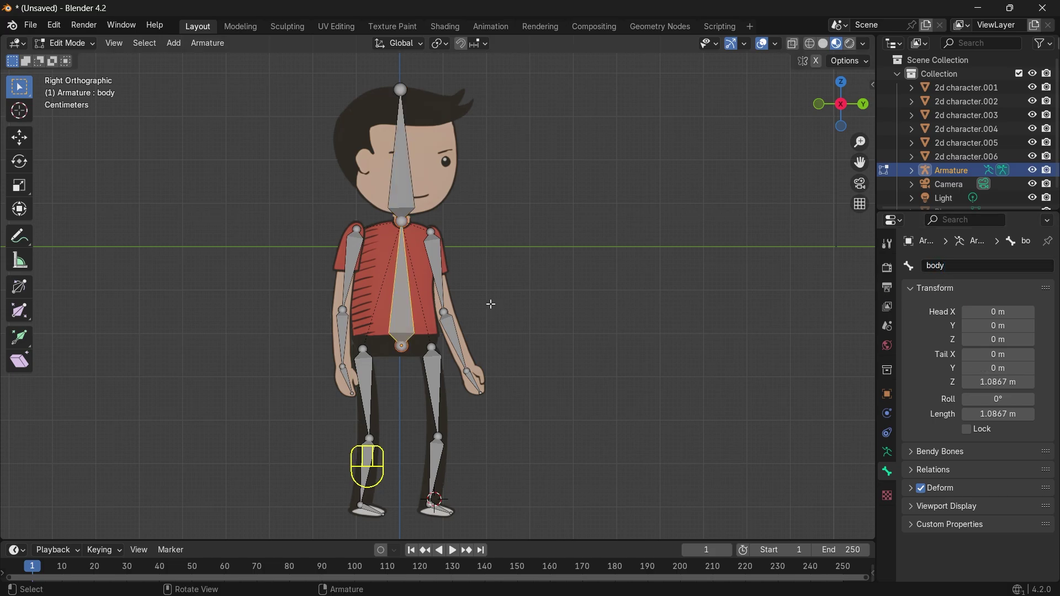
Step: Rename the face-side upper arm bone as "shoulder .R"
{"action": "left_click", "coordinate": [432, 245]}
{"action": "scroll", "coordinate": [582, 253], "scroll_direction": "up", "scroll_amount": 2}
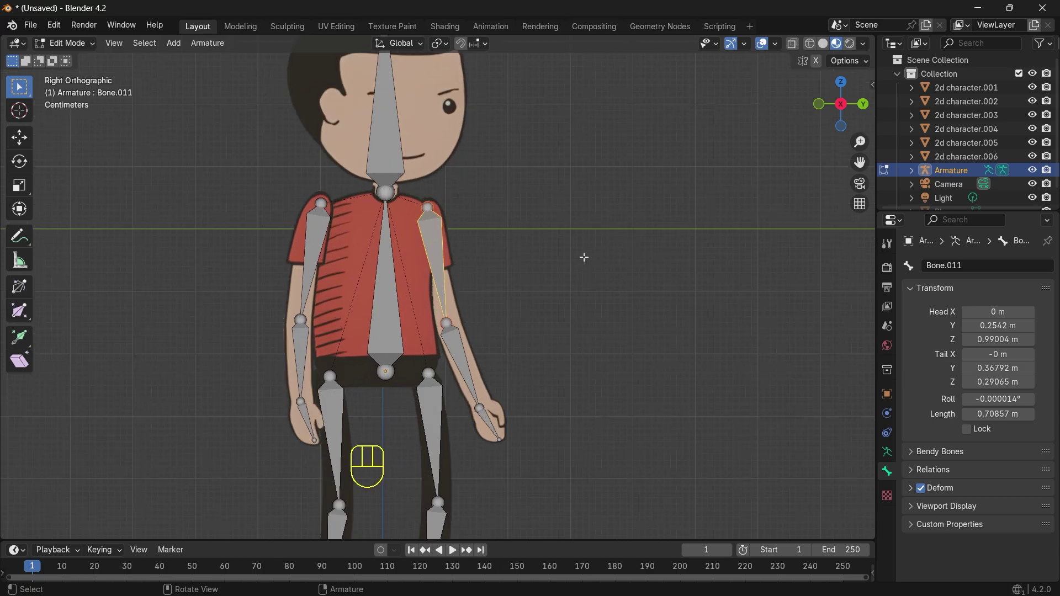
{"action": "left_click", "coordinate": [990, 268]}
{"action": "type", "text": "s"}
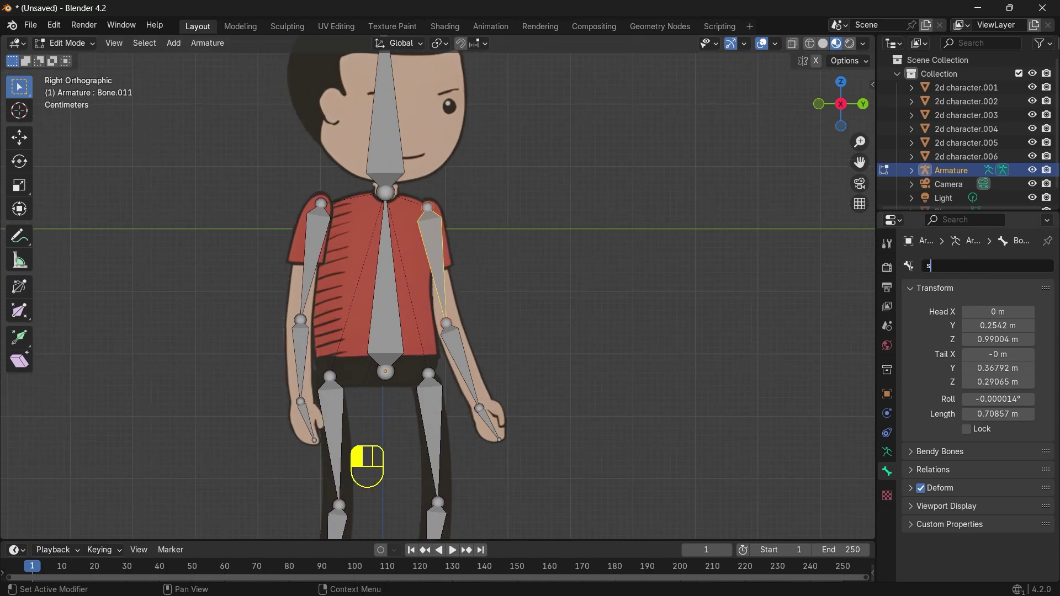
{"action": "type", "text": "houlder .R"}
{"action": "left_click", "coordinate": [333, 228]}
Step: Rename the face-side forearm bone as "hand.R"
{"action": "left_click", "coordinate": [463, 367]}
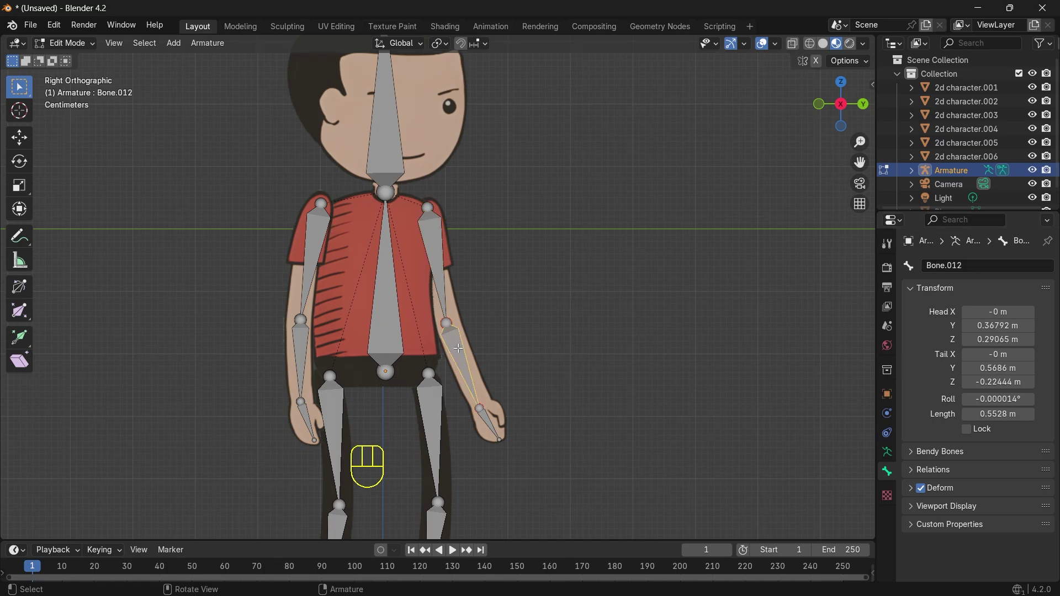
{"action": "left_click", "coordinate": [960, 267]}
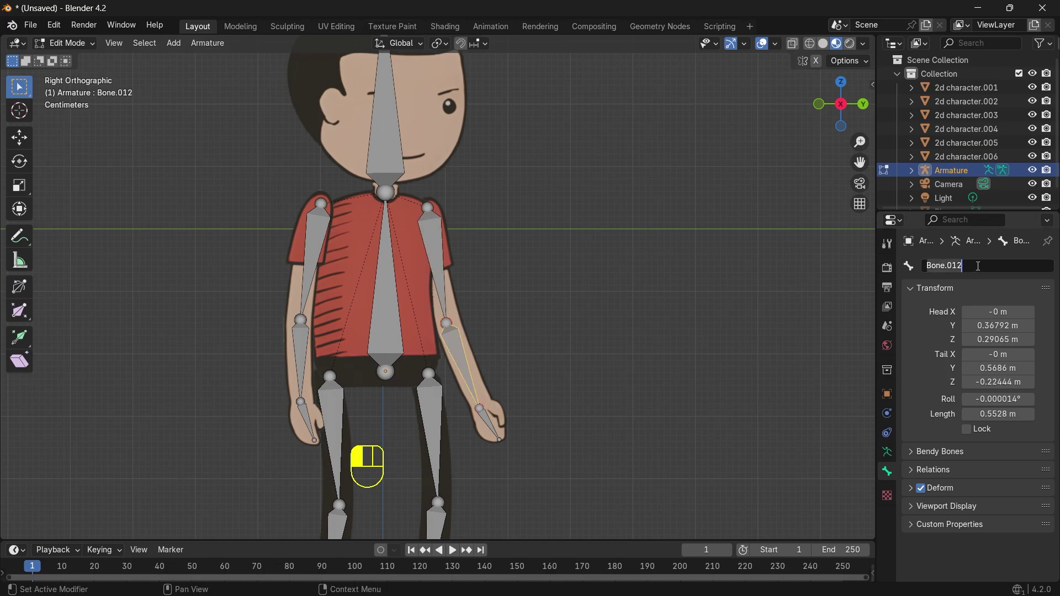
{"action": "type", "text": "a"}
{"action": "key", "text": "BackSpace"}
{"action": "type", "text": "hand"}
{"action": "type", "text": ".R"}
{"action": "left_click", "coordinate": [889, 314]}
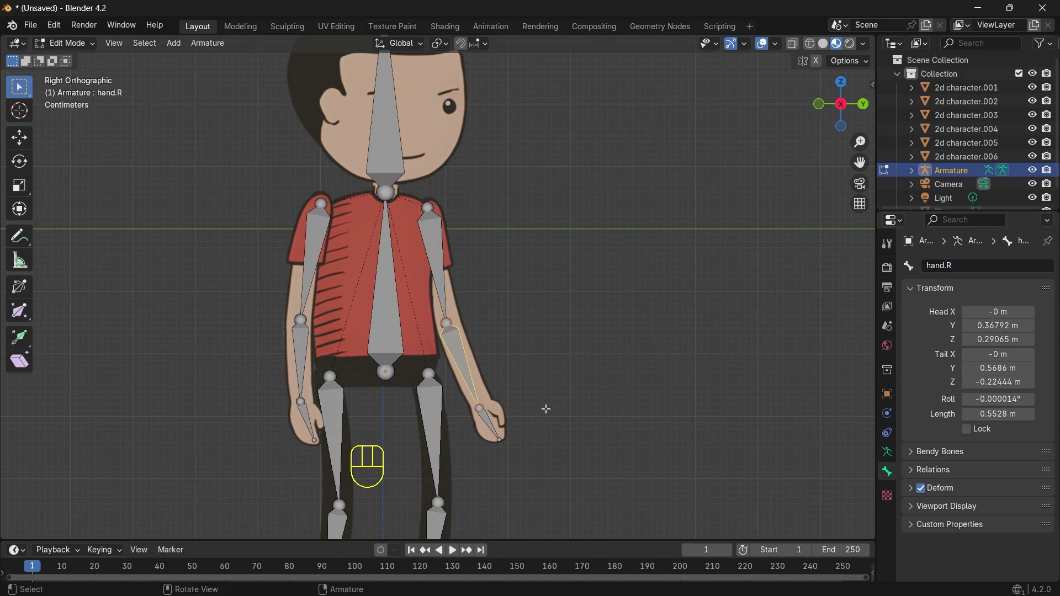
Step: Rename the bone in the face-side hand as "palm.R"
{"action": "left_click", "coordinate": [486, 421]}
{"action": "left_click", "coordinate": [953, 265]}
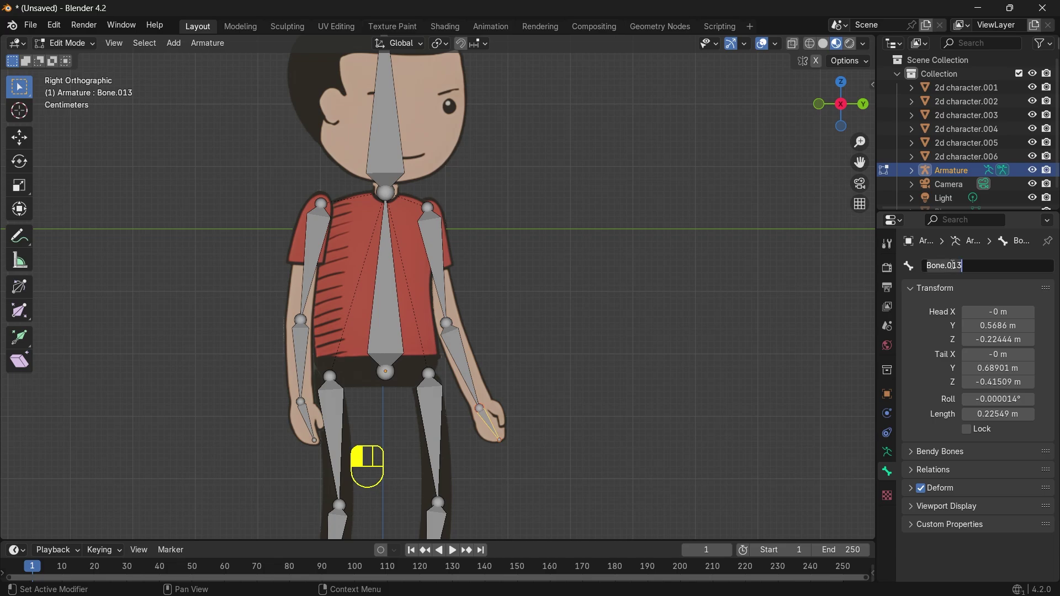
{"action": "type", "text": "palm.R"}
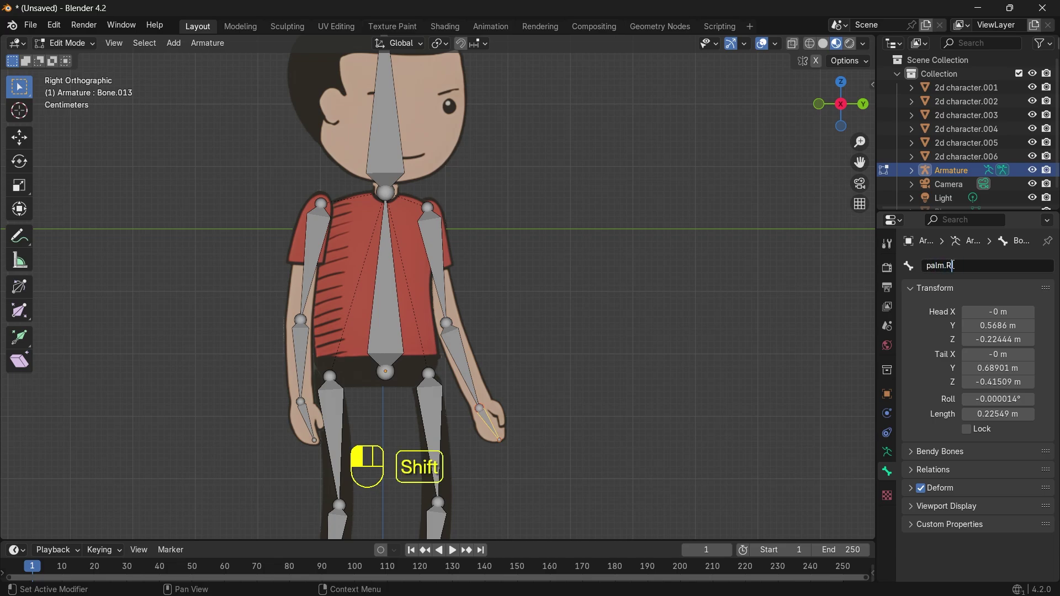
{"action": "left_click", "coordinate": [684, 339]}
Step: Rename the back-side upper arm bone as "shoulder.L"
{"action": "scroll", "coordinate": [542, 319], "scroll_direction": "down", "scroll_amount": 1}
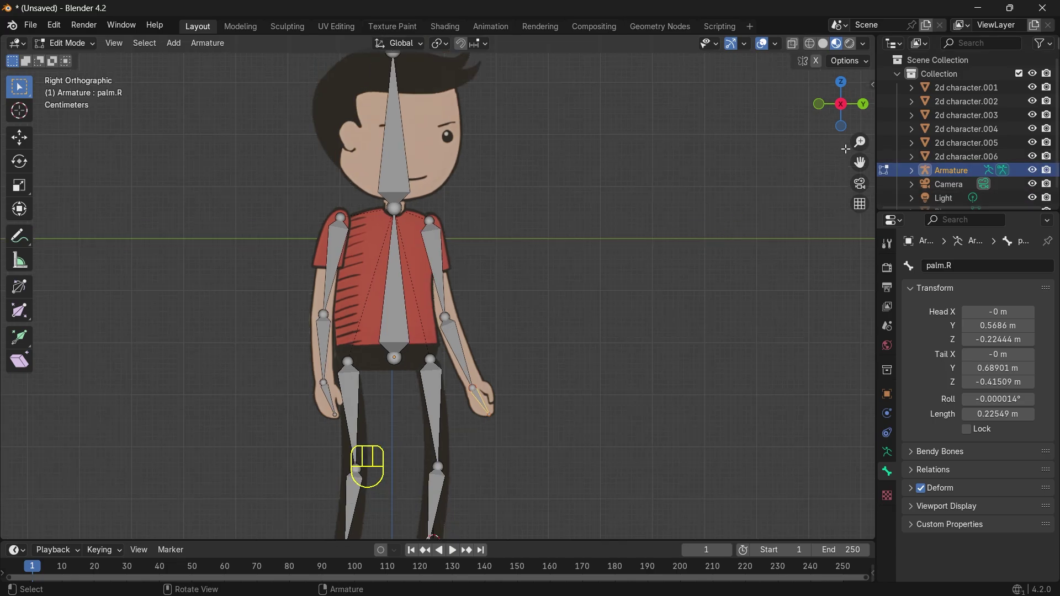
{"action": "left_click_drag", "start_coordinate": [859, 162], "coordinate": [874, 114]}
{"action": "scroll", "coordinate": [426, 348], "scroll_direction": "up", "scroll_amount": 1}
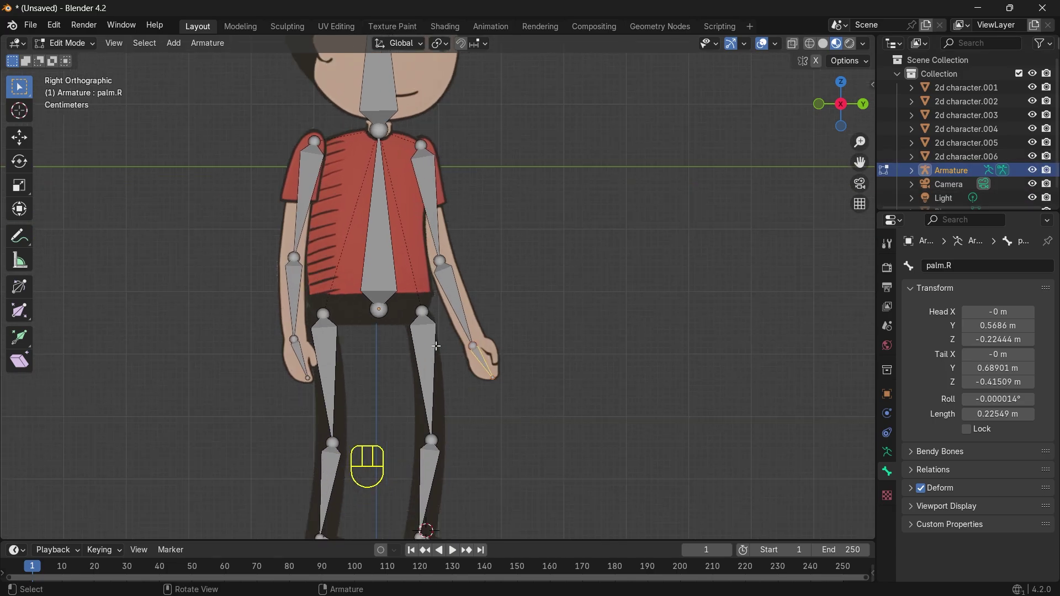
{"action": "left_click", "coordinate": [309, 161]}
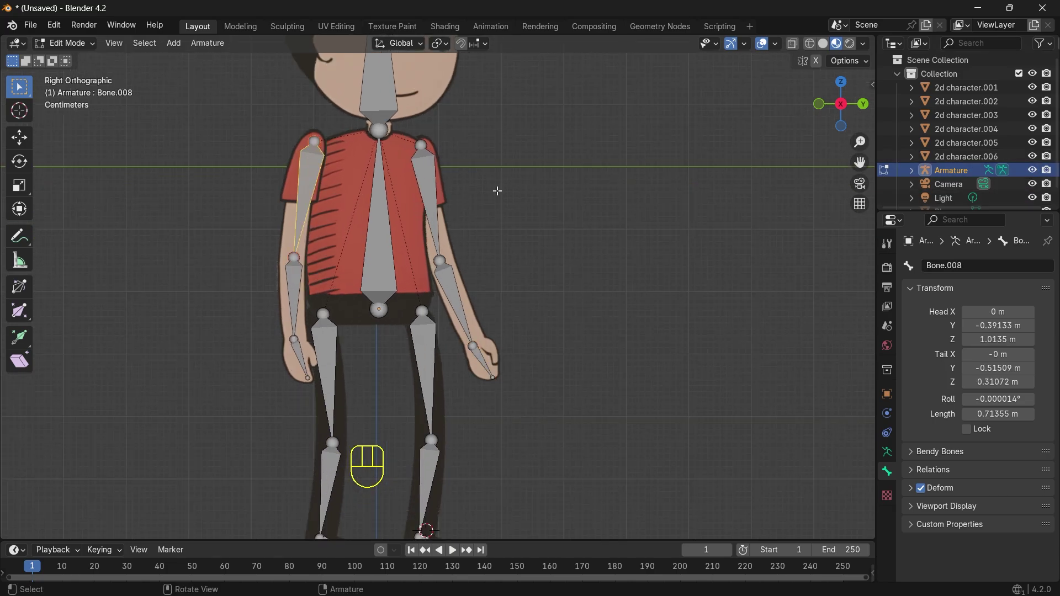
{"action": "left_click", "coordinate": [960, 265]}
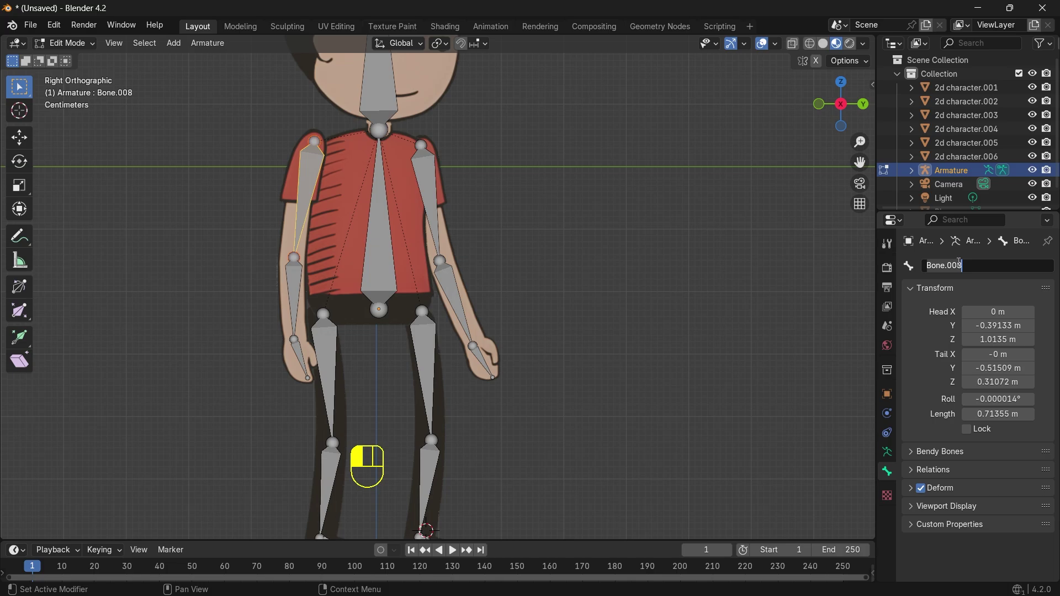
{"action": "type", "text": "shoulder.L"}
Step: Rename the back-side forearm bone as "hand.L"
{"action": "left_click", "coordinate": [301, 289]}
{"action": "left_click", "coordinate": [938, 266]}
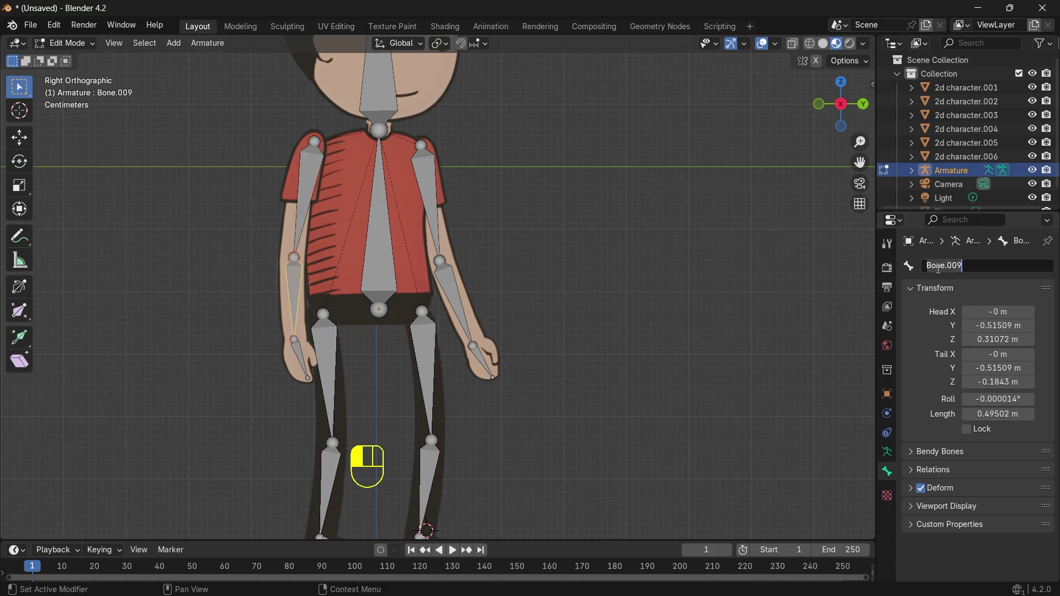
{"action": "type", "text": "hand.L"}
{"action": "left_click", "coordinate": [297, 357]}
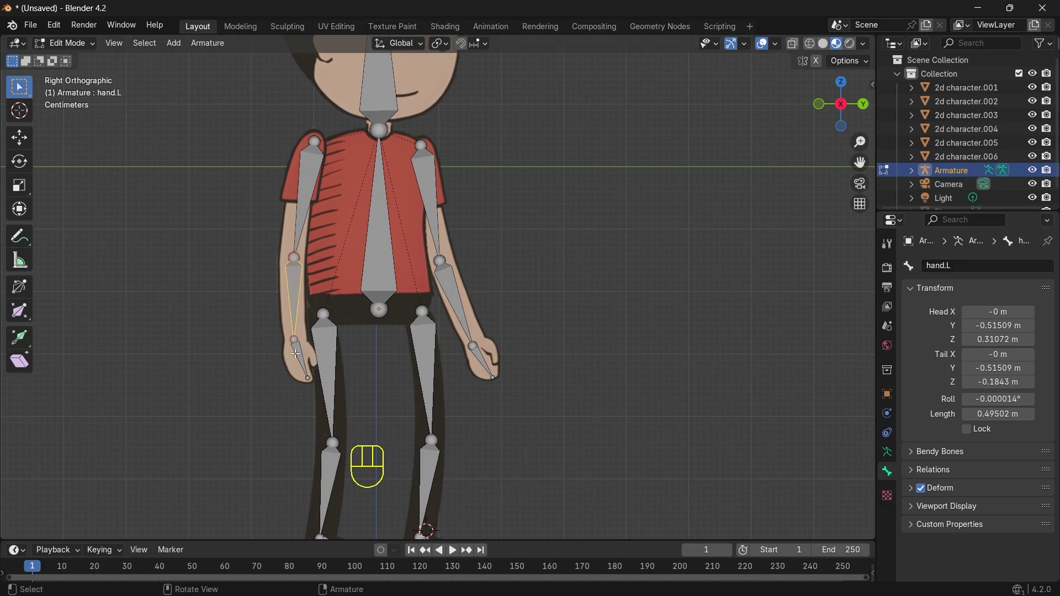
Step: Rename the bone in the back-side hand as "palm.L"
{"action": "left_click", "coordinate": [299, 354]}
{"action": "left_click", "coordinate": [937, 265]}
{"action": "type", "text": "p"}
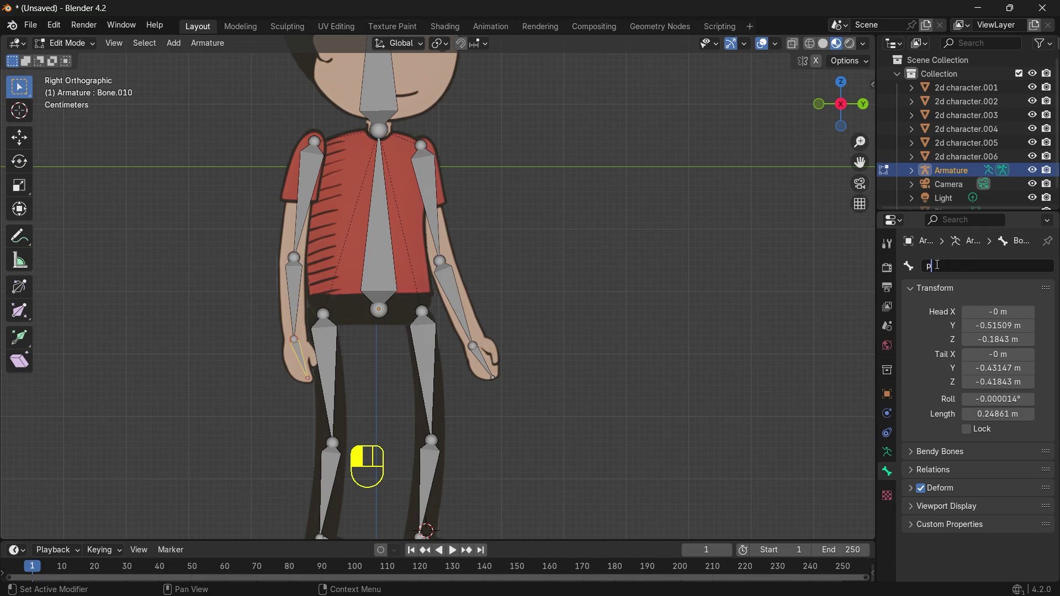
{"action": "type", "text": "alm.L"}
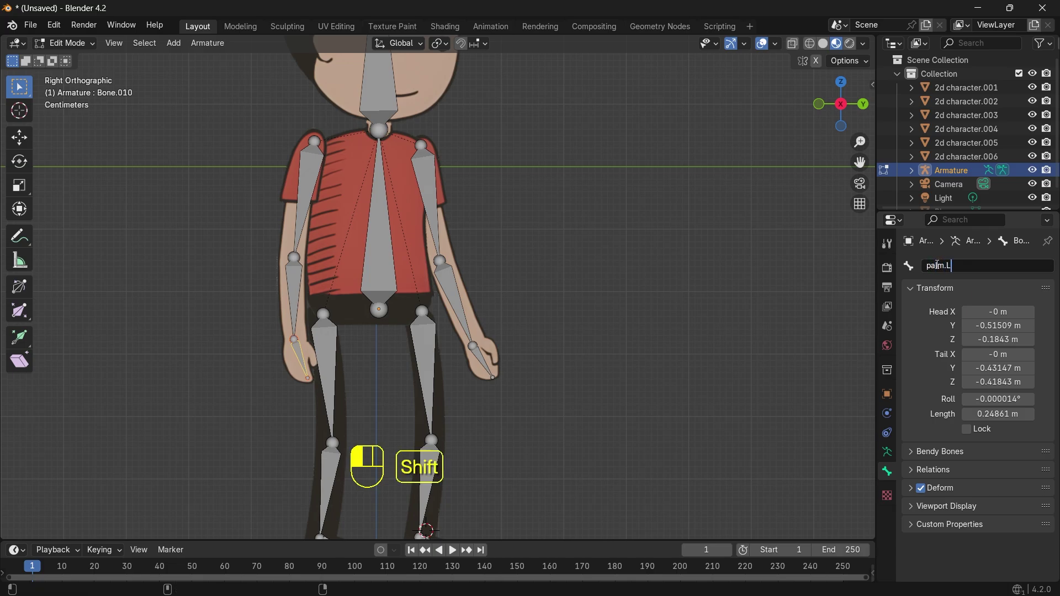
{"action": "left_click", "coordinate": [873, 280]}
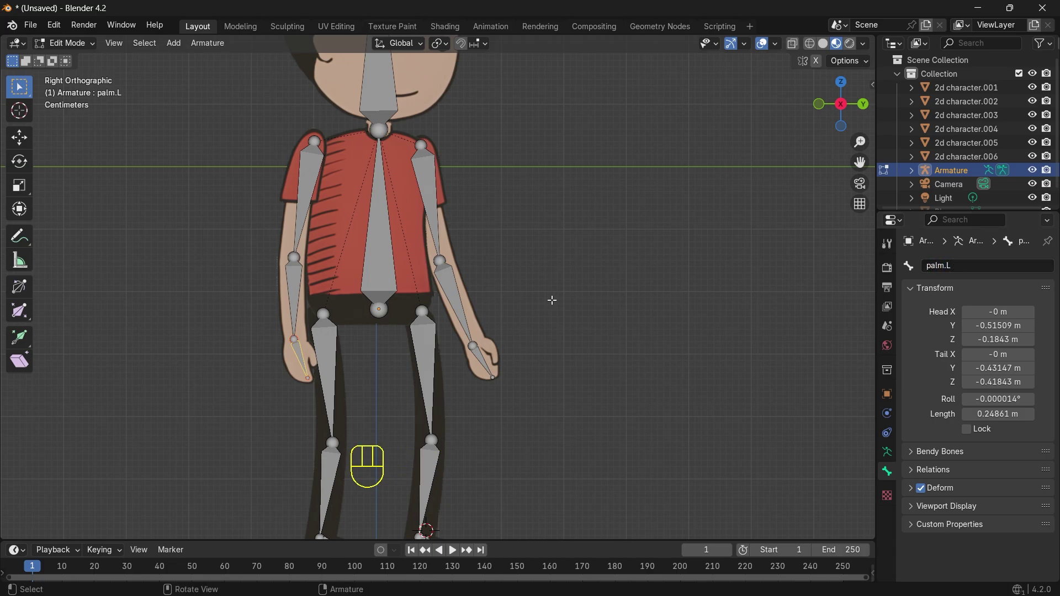
Step: Rename the face-side thigh bone as "hip.R"
{"action": "middle_click_drag", "start_coordinate": [382, 366], "coordinate": [377, 295], "text": "shift"}
{"action": "left_click", "coordinate": [408, 278]}
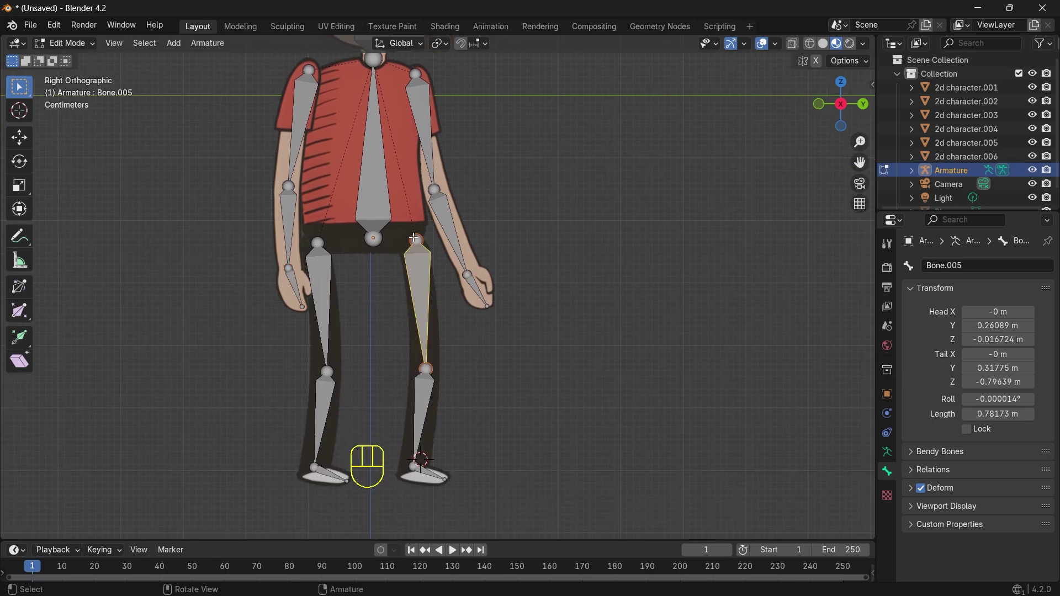
{"action": "left_click", "coordinate": [979, 267]}
{"action": "key", "text": "Home"}
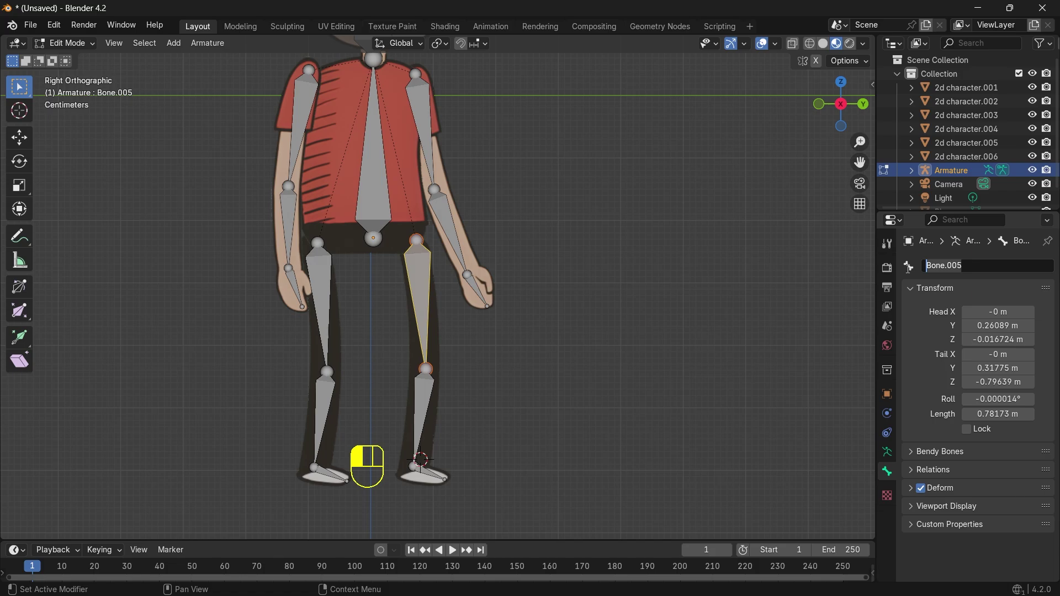
{"action": "type", "text": "hip"}
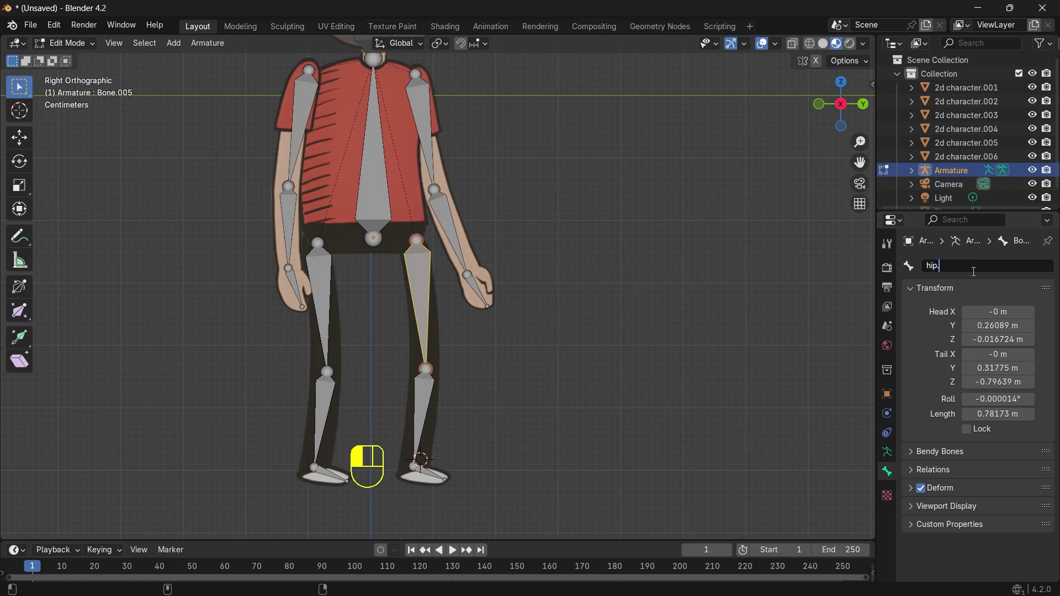
{"action": "type", "text": ".R"}
{"action": "key", "text": "Return"}
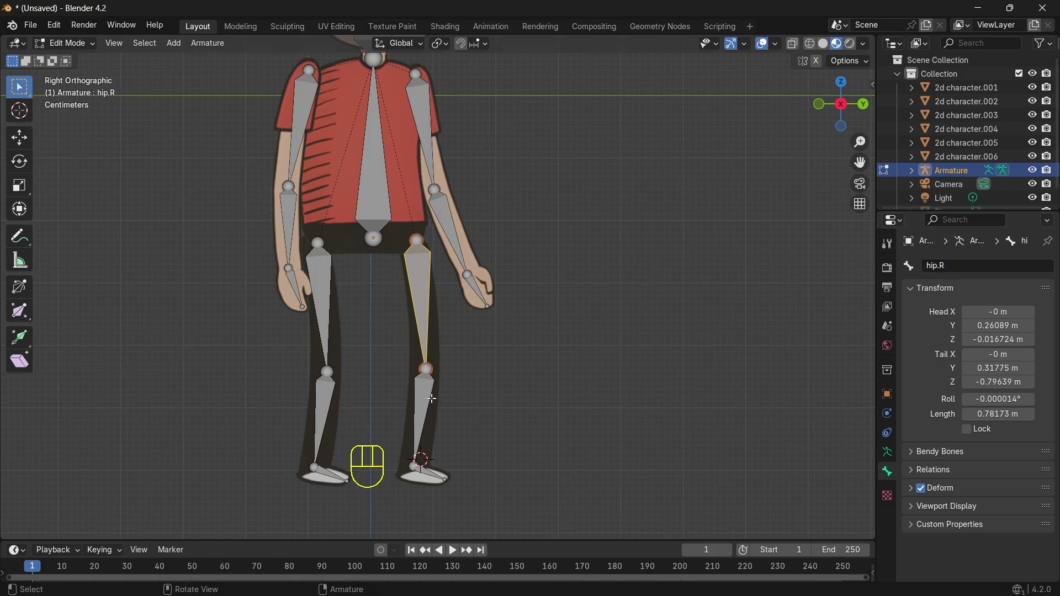
Step: Rename the face-side shin bone as "leg.R"
{"action": "left_click", "coordinate": [430, 400]}
{"action": "left_click", "coordinate": [960, 267]}
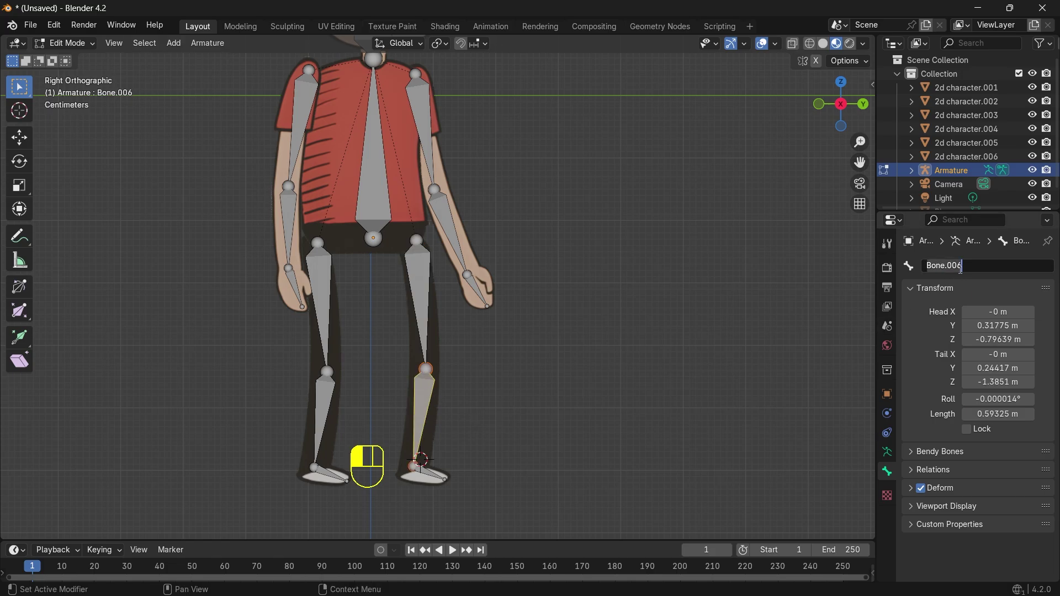
{"action": "type", "text": "leg.R"}
{"action": "key", "text": "Return"}
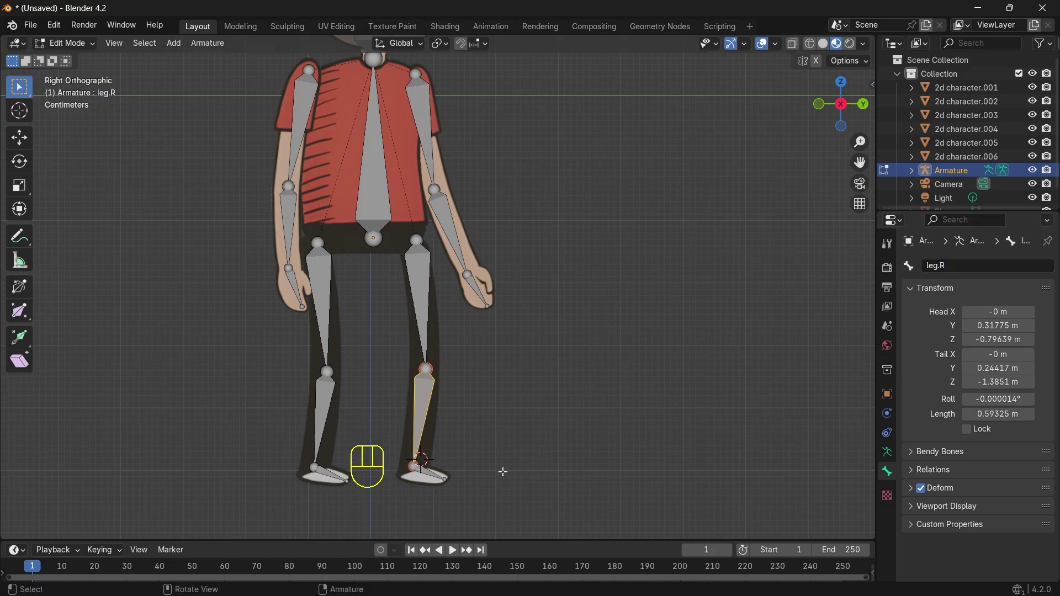
Step: Rename the bone in the face-side foot as "foot.R"
{"action": "left_click", "coordinate": [430, 475]}
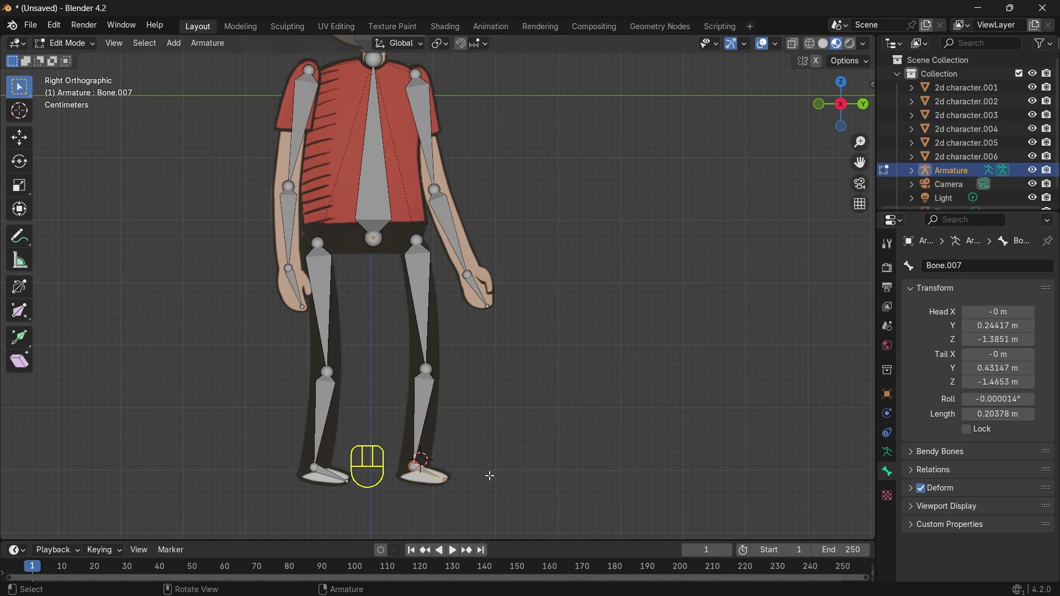
{"action": "left_click", "coordinate": [958, 265]}
{"action": "type", "text": "foot"}
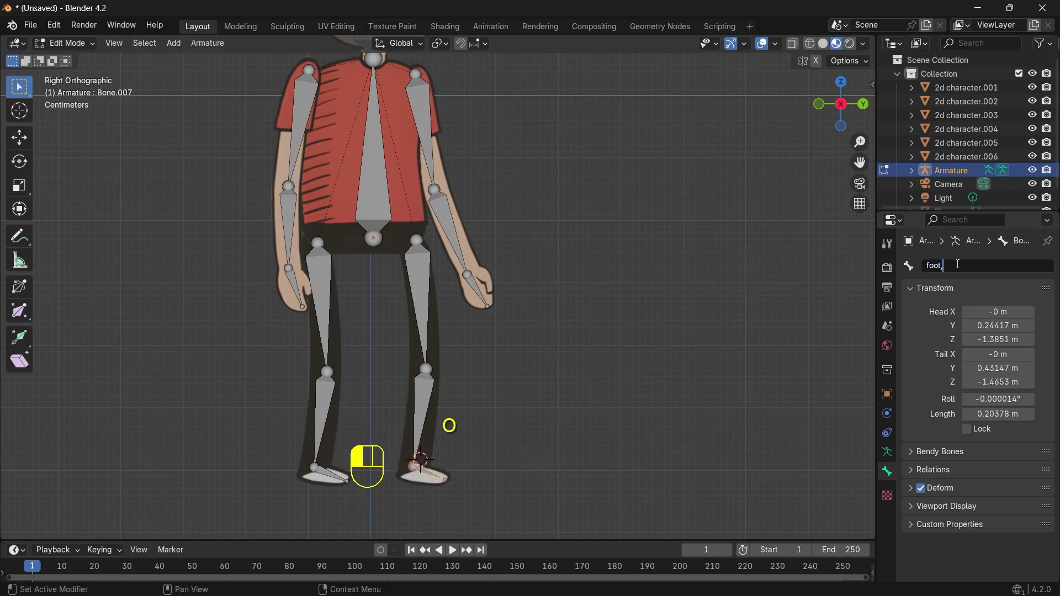
{"action": "type", "text": ".r"}
{"action": "key", "text": "BackSpace"}
{"action": "type", "text": "R"}
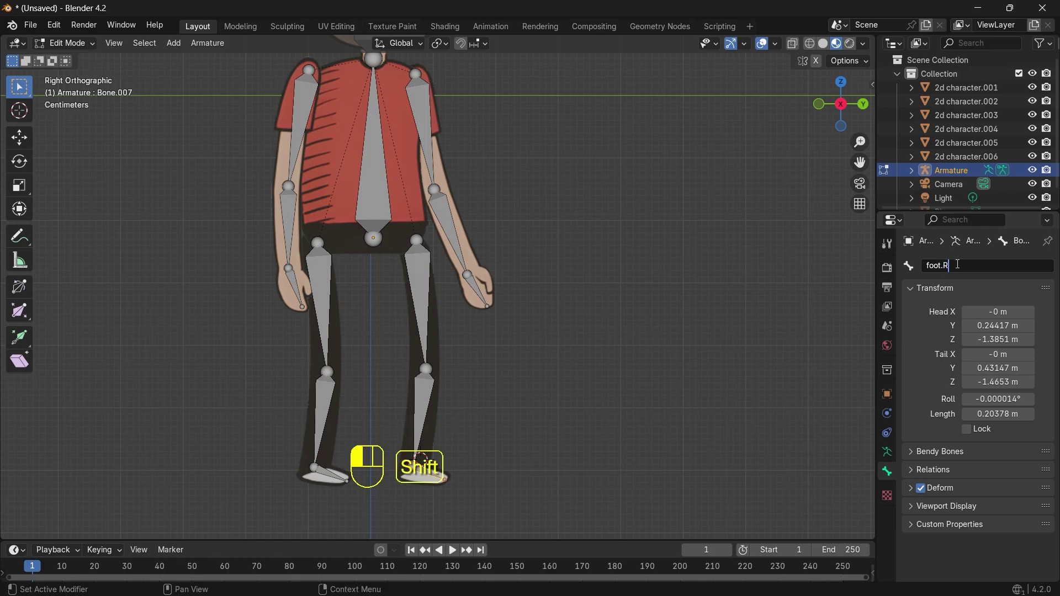
{"action": "key", "text": "Return"}
Step: Rename the back-side thigh bone as "hip.L"
{"action": "left_click", "coordinate": [328, 299]}
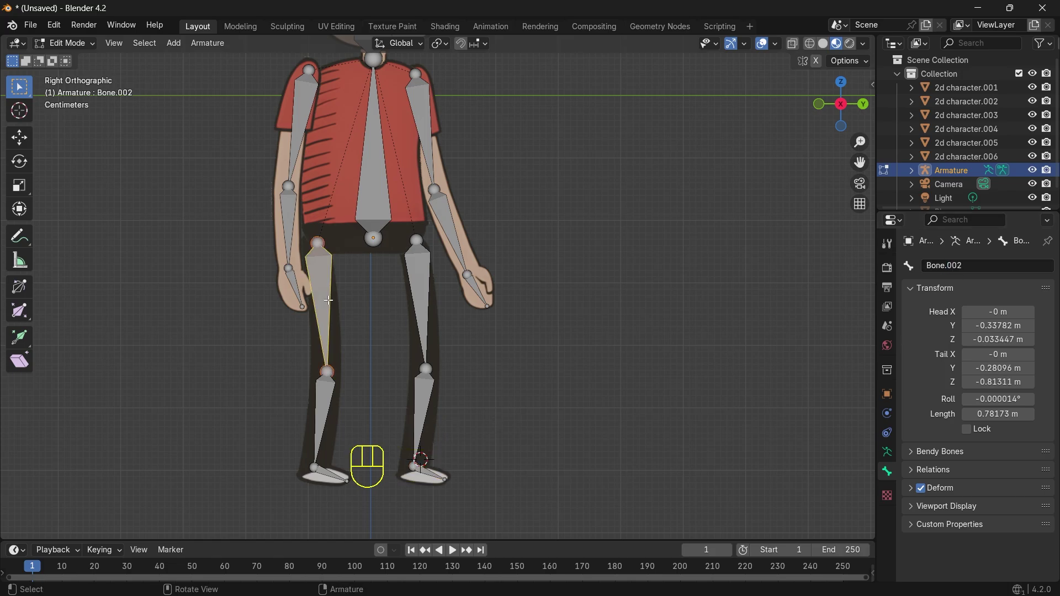
{"action": "left_click", "coordinate": [976, 266]}
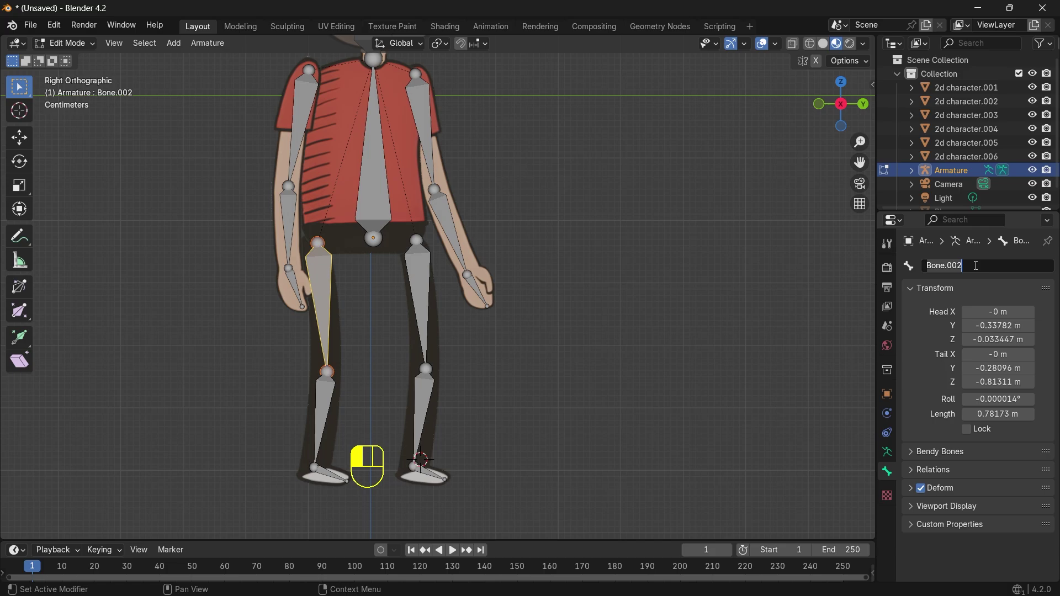
{"action": "type", "text": "hip>"}
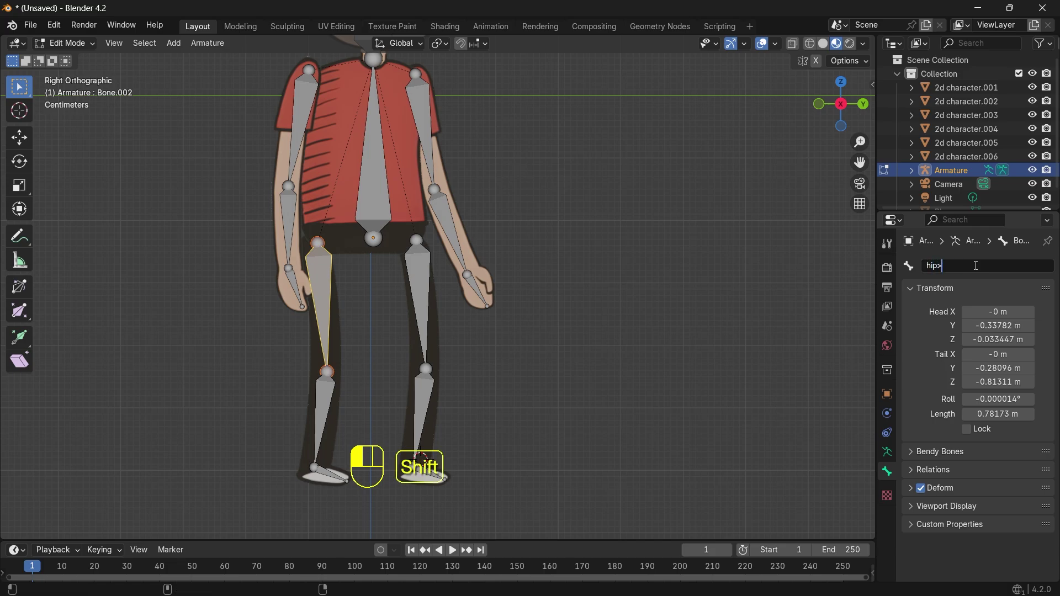
{"action": "key", "text": "BackSpace"}
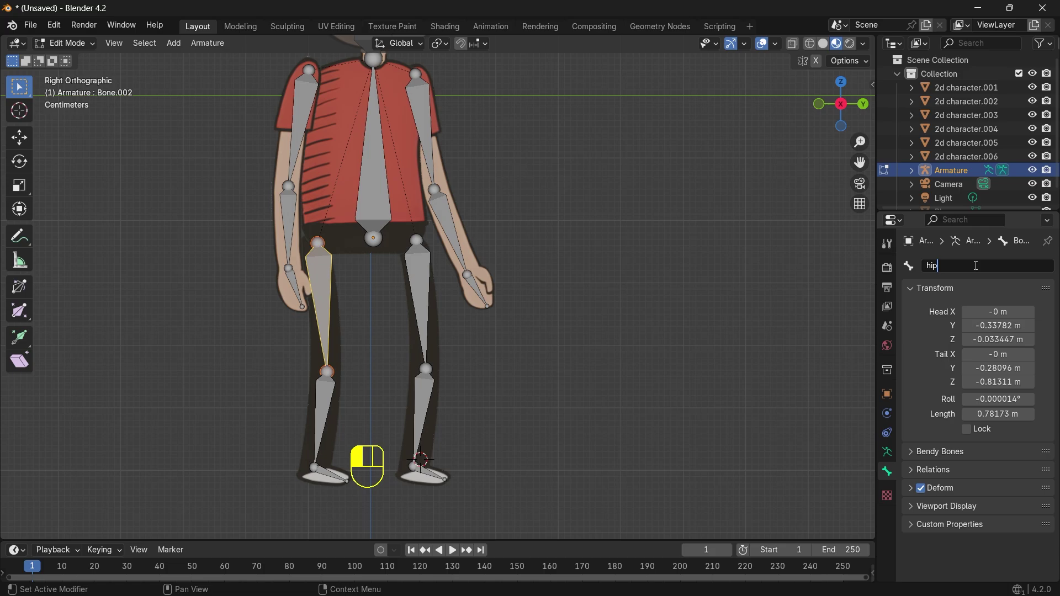
{"action": "type", "text": ".L"}
Step: Rename the back-side shin bone as "leg.L"
{"action": "left_click", "coordinate": [320, 391]}
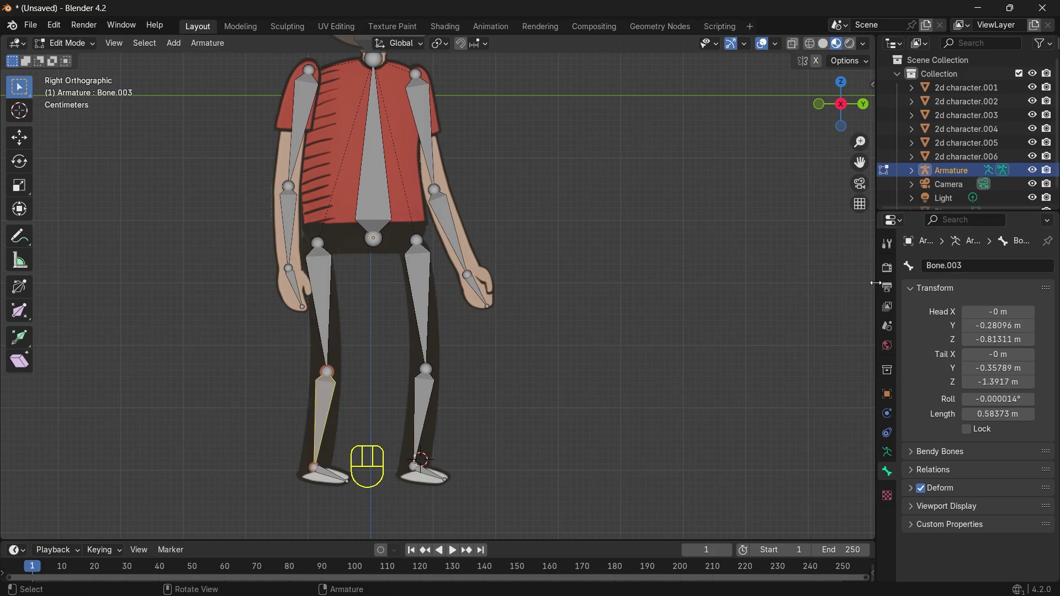
{"action": "left_click", "coordinate": [986, 267]}
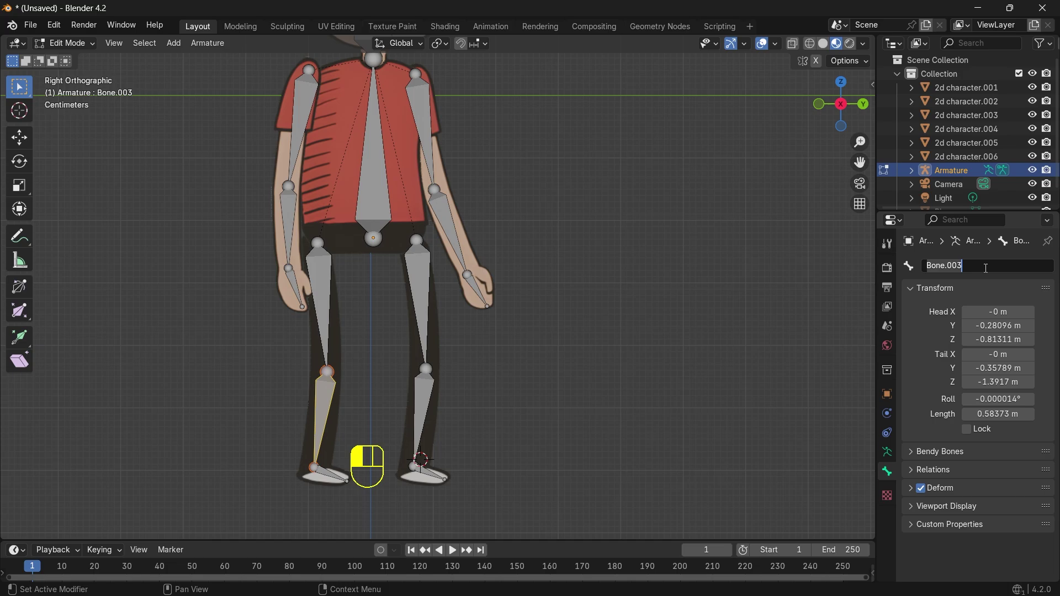
{"action": "left_click", "coordinate": [422, 388]}
{"action": "left_click", "coordinate": [422, 388]}
{"action": "left_click", "coordinate": [331, 393]}
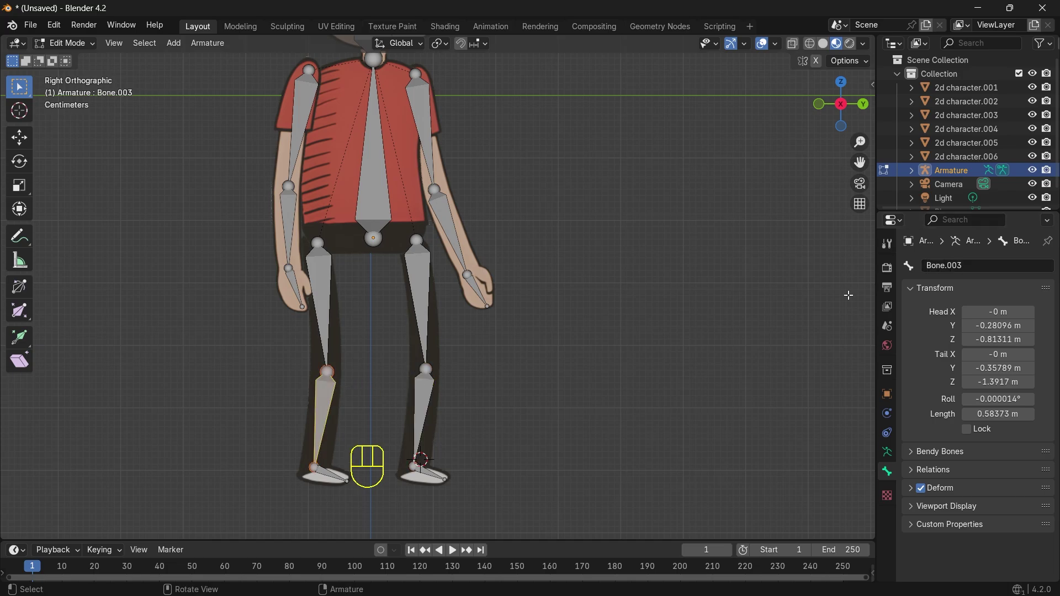
{"action": "left_click", "coordinate": [946, 265]}
{"action": "type", "text": "le"}
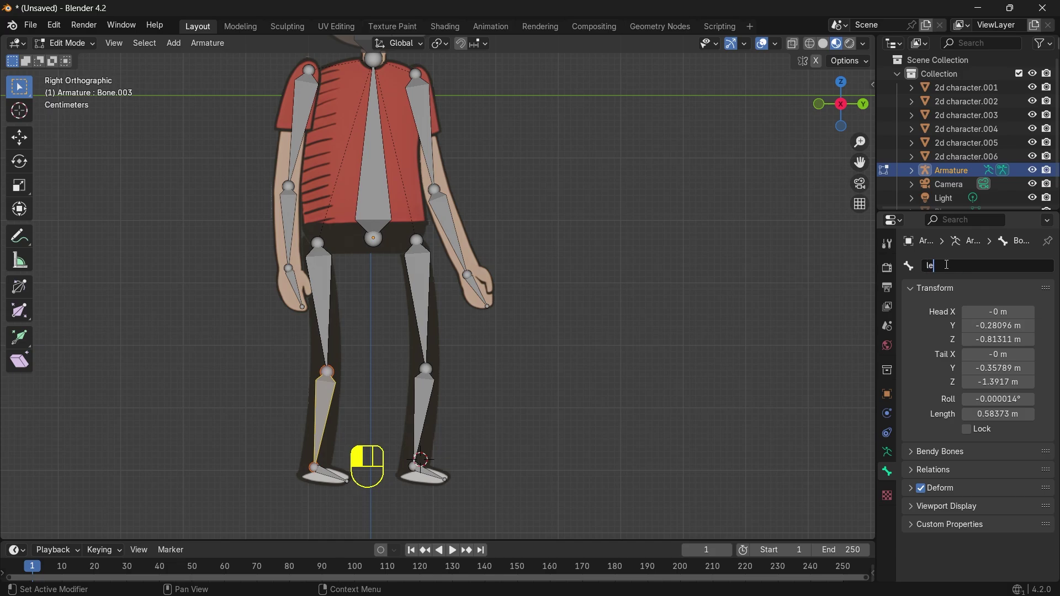
{"action": "type", "text": "g.L"}
{"action": "left_click", "coordinate": [330, 452]}
Step: Rename the bone in the back-side foot as "foot.l"
{"action": "left_click", "coordinate": [326, 473]}
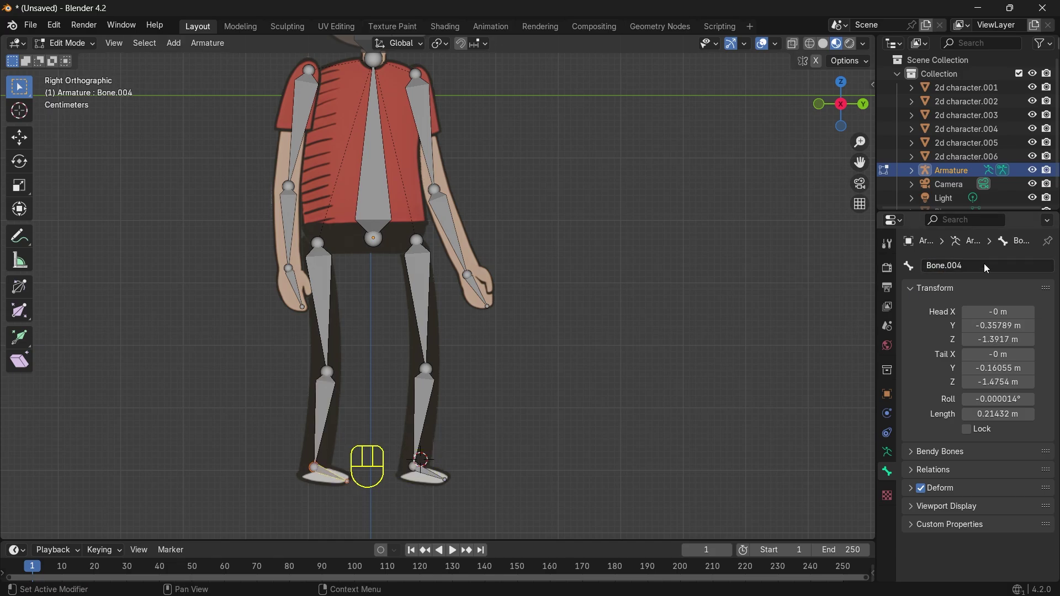
{"action": "left_click", "coordinate": [947, 266]}
{"action": "type", "text": "foot.L"}
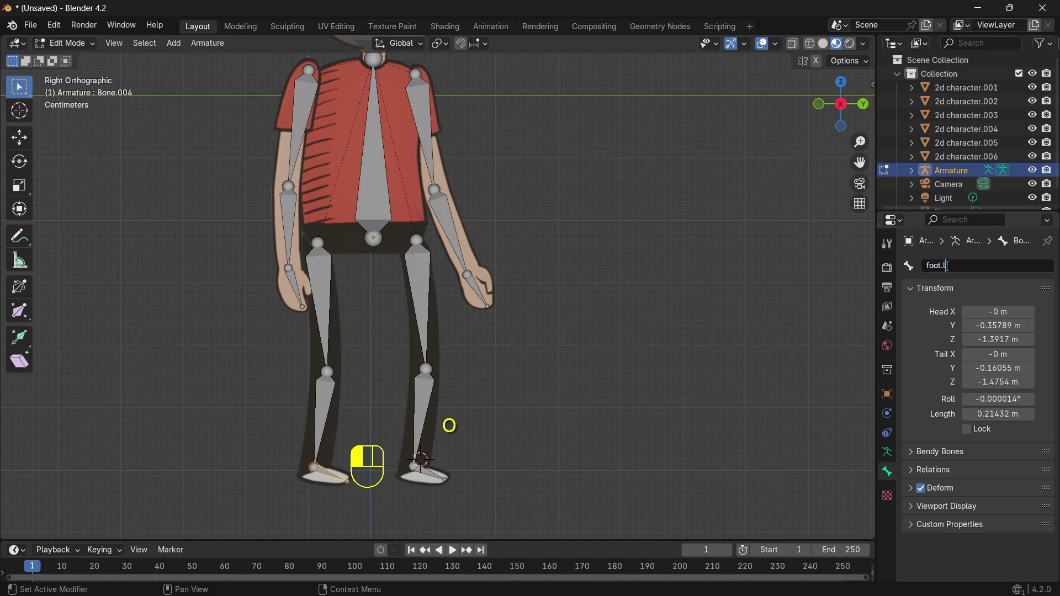
{"action": "left_click", "coordinate": [450, 425]}
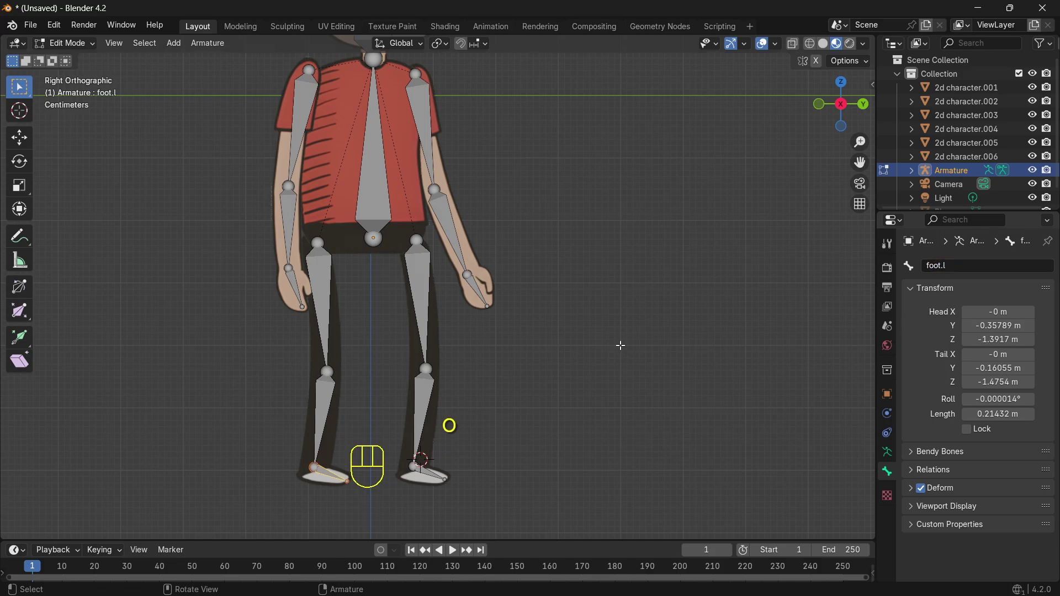
Step: Switch the armature from Edit Mode to Object Mode and activate the box selection tool
{"action": "scroll", "coordinate": [503, 204], "scroll_direction": "down", "scroll_amount": 2}
{"action": "left_click_drag", "start_coordinate": [858, 163], "coordinate": [860, 191]}
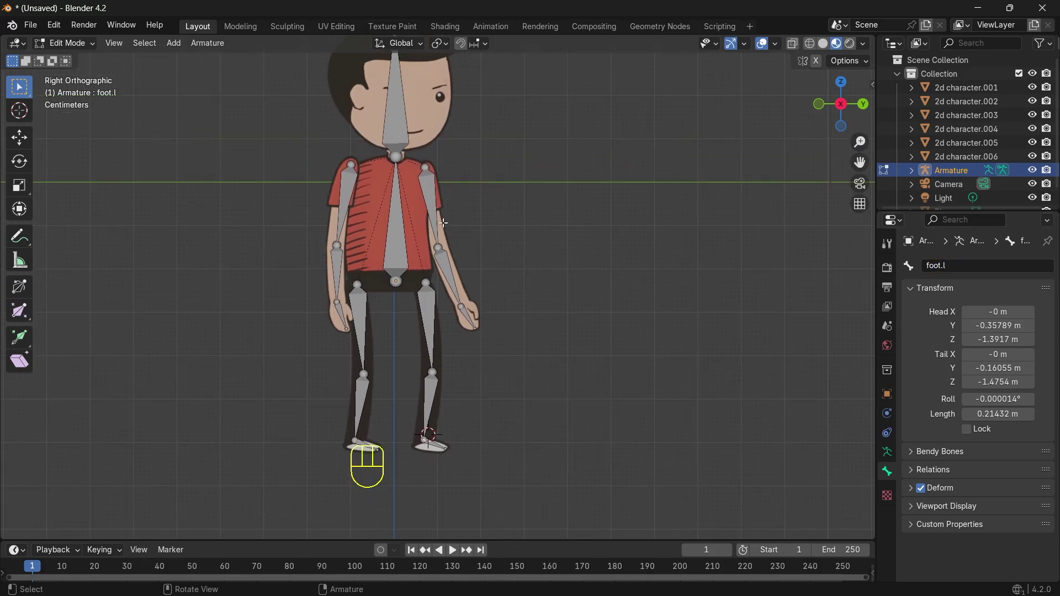
{"action": "left_click", "coordinate": [438, 217]}
{"action": "left_click", "coordinate": [55, 43]}
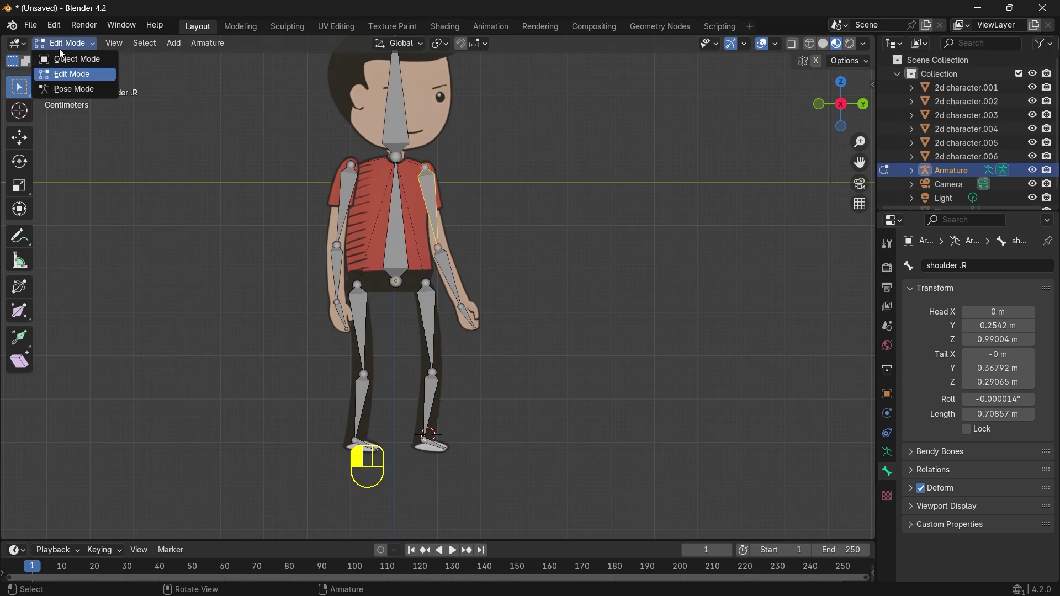
{"action": "left_click", "coordinate": [61, 57]}
{"action": "left_click", "coordinate": [443, 109]}
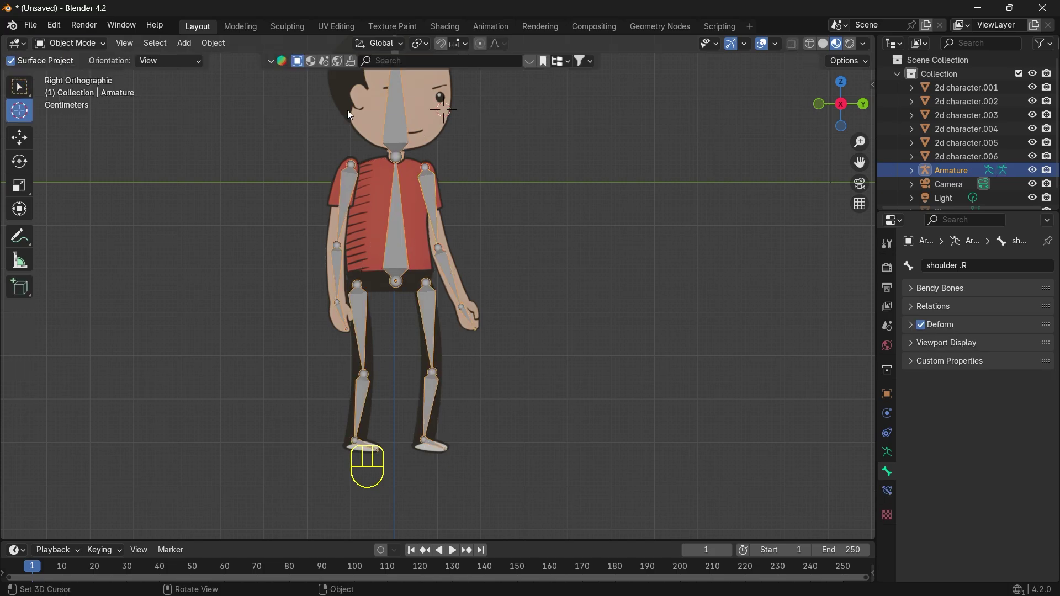
{"action": "key", "text": "w"}
Step: Parent the head, torso, both arms and both legs to the armature using Armature Deform With Empty Groups
{"action": "left_click", "coordinate": [360, 98]}
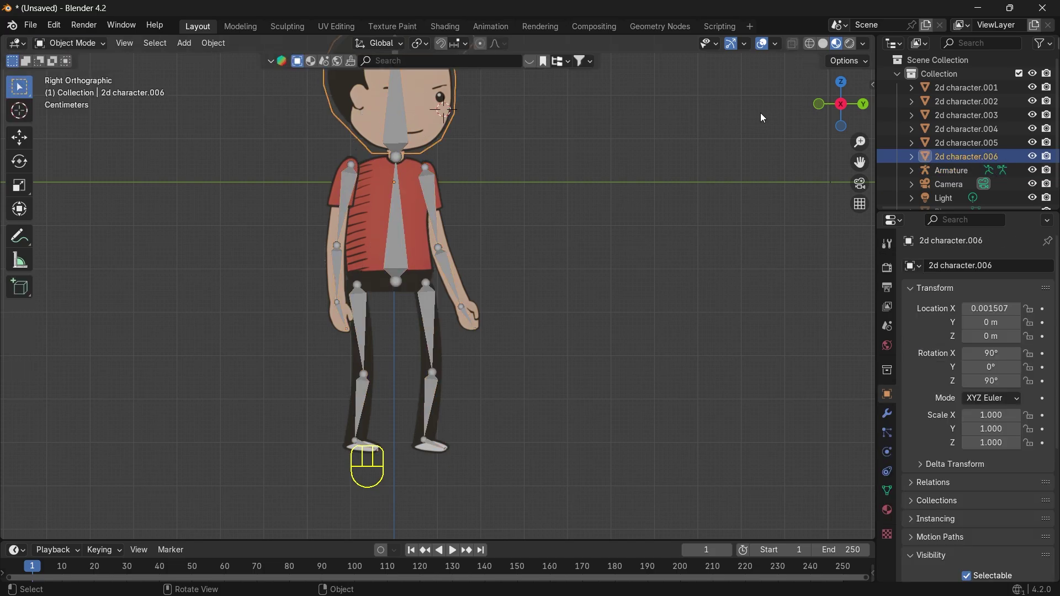
{"action": "left_click", "coordinate": [332, 205], "text": "shift"}
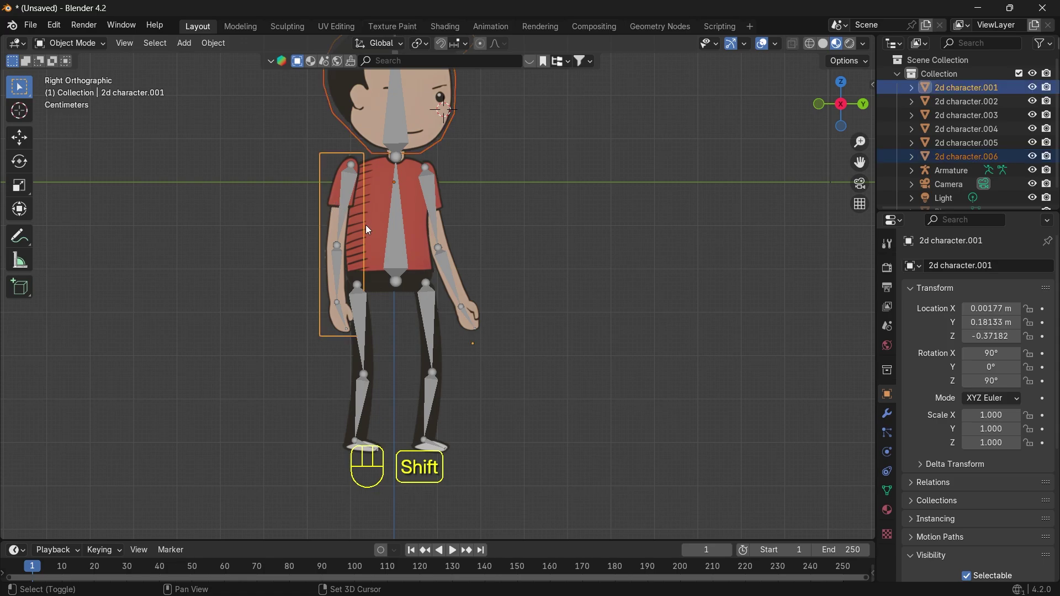
{"action": "left_click", "coordinate": [431, 228], "text": "shift"}
{"action": "left_click", "coordinate": [463, 293], "text": "shift"}
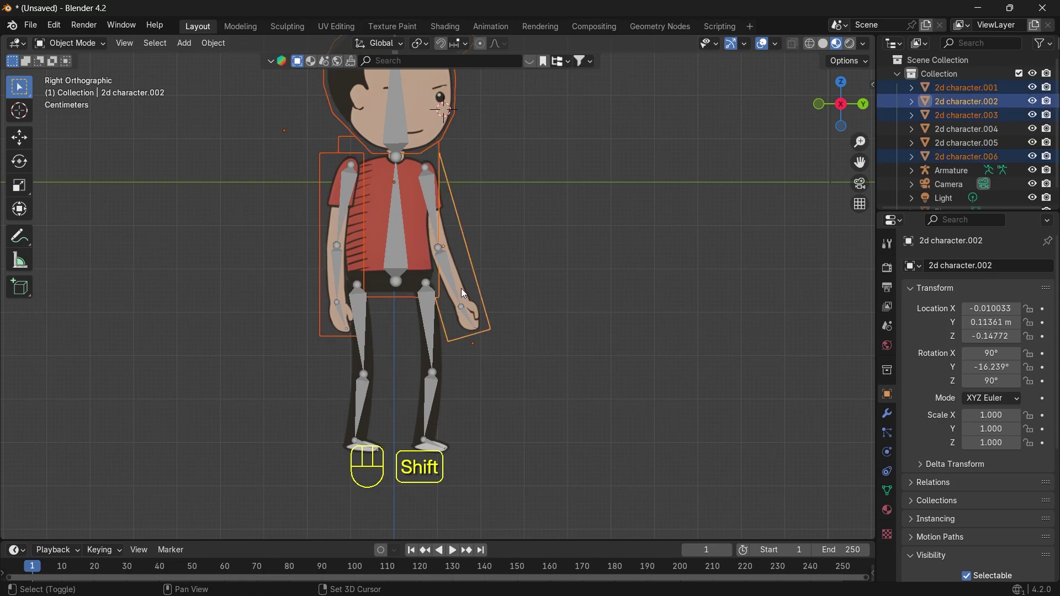
{"action": "left_click", "coordinate": [353, 375], "text": "shift"}
{"action": "left_click", "coordinate": [426, 373], "text": "shift"}
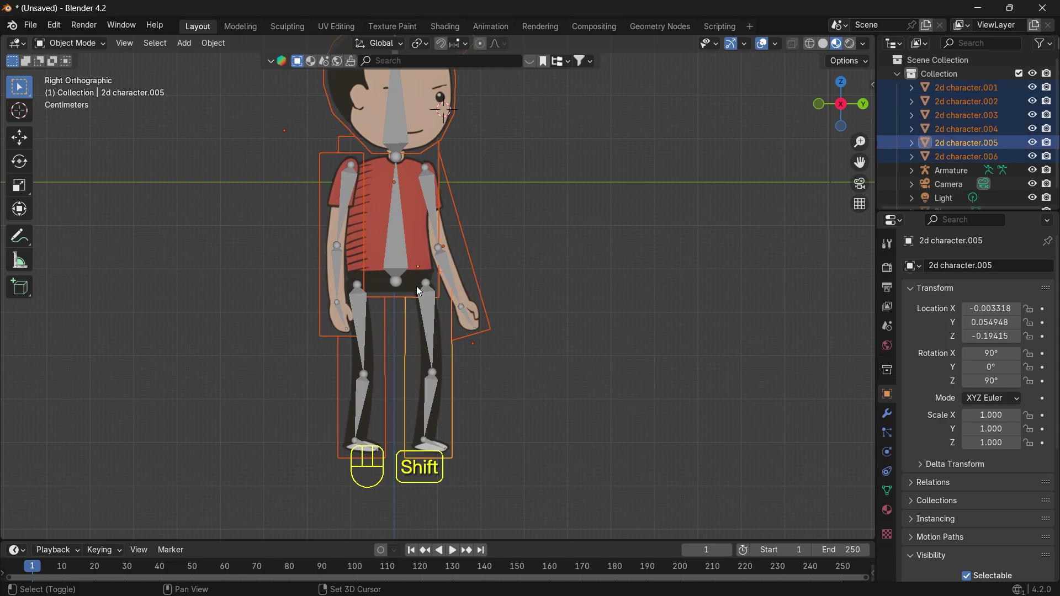
{"action": "left_click", "coordinate": [399, 247], "text": "shift"}
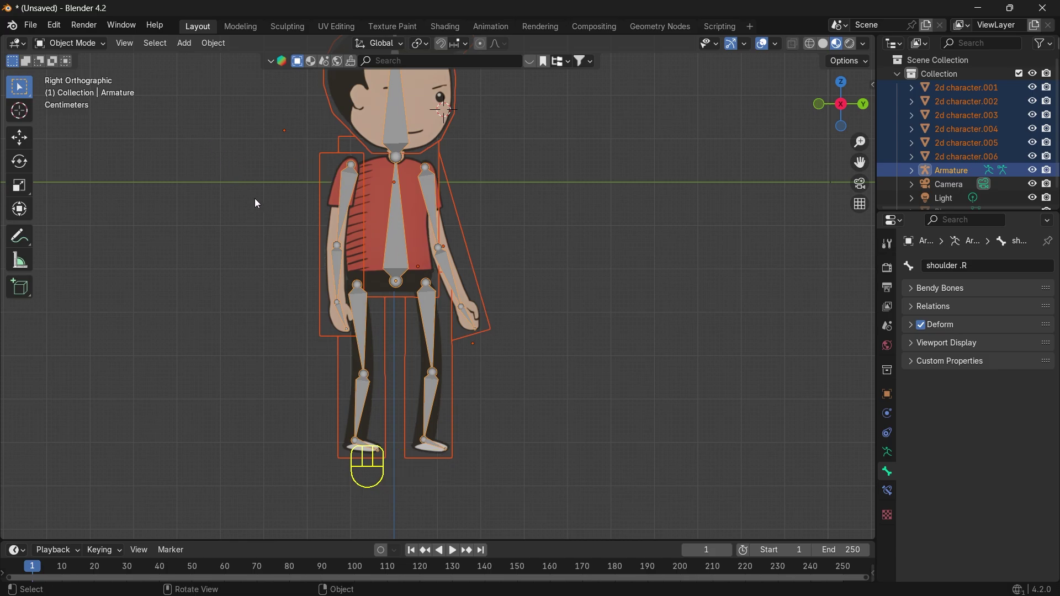
{"action": "key", "text": "ctrl+p"}
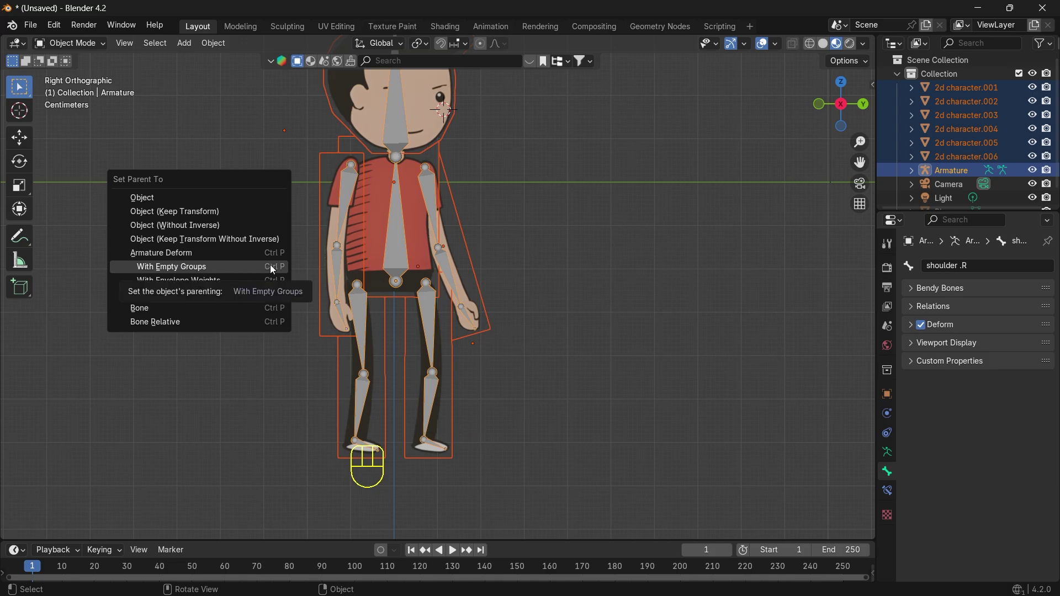
{"action": "left_click", "coordinate": [196, 268]}
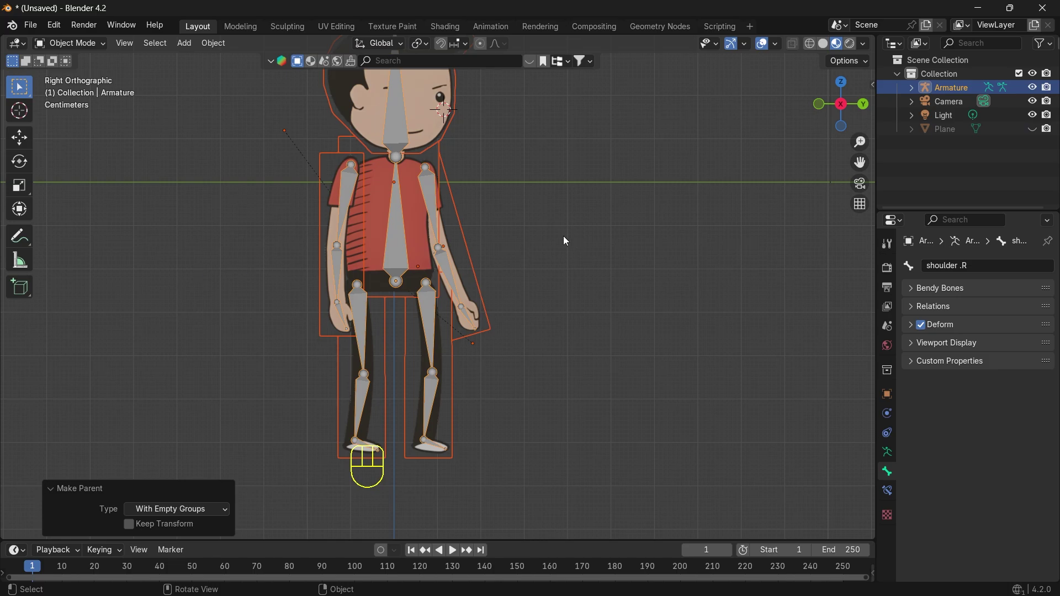
{"action": "scroll", "coordinate": [563, 237], "scroll_direction": "down", "scroll_amount": 3}
{"action": "scroll", "coordinate": [563, 236], "scroll_direction": "up", "scroll_amount": 3}
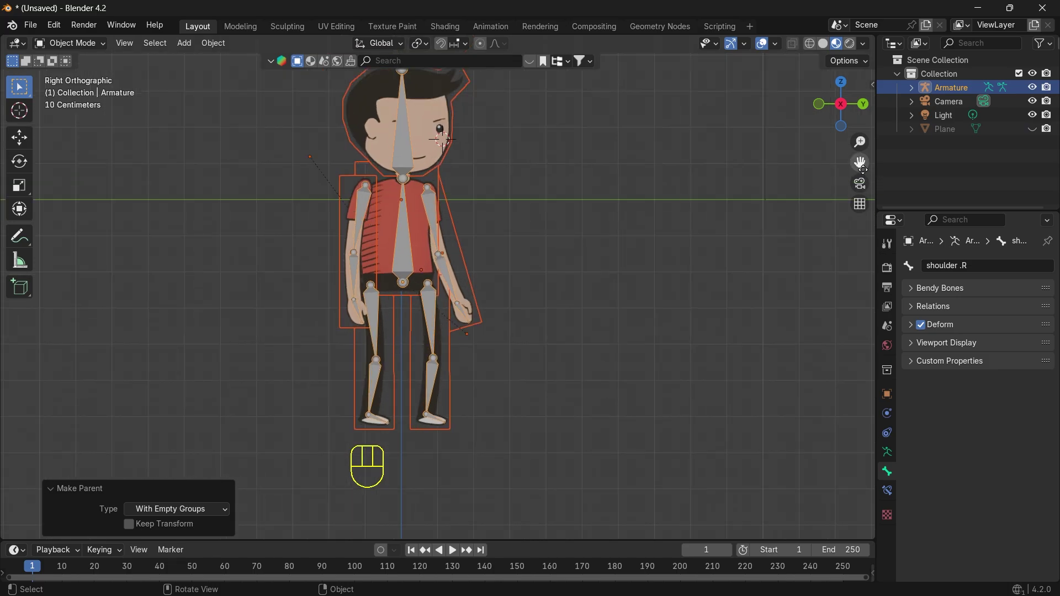
{"action": "left_click_drag", "start_coordinate": [860, 162], "coordinate": [776, 321]}
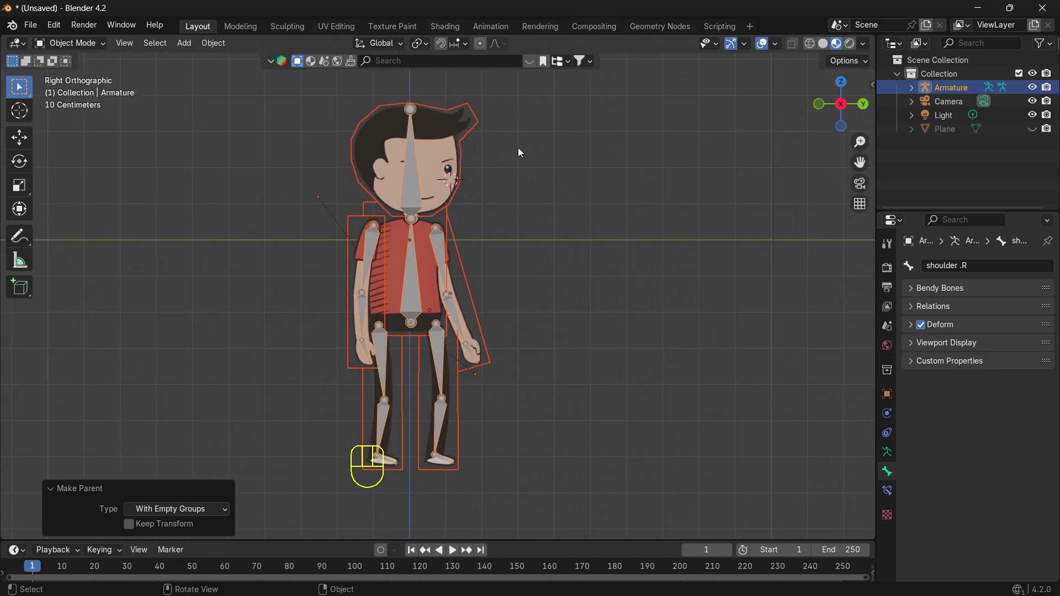
Step: Assign all faces of the head mesh to its "head" vertex group and return to Object Mode
{"action": "left_click", "coordinate": [446, 147]}
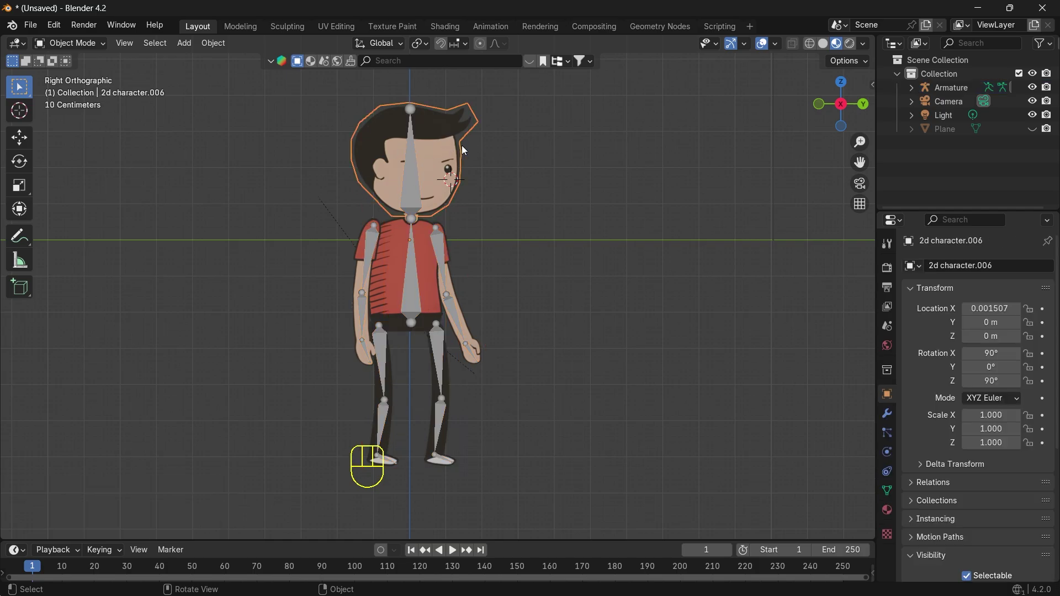
{"action": "key", "text": "Tab"}
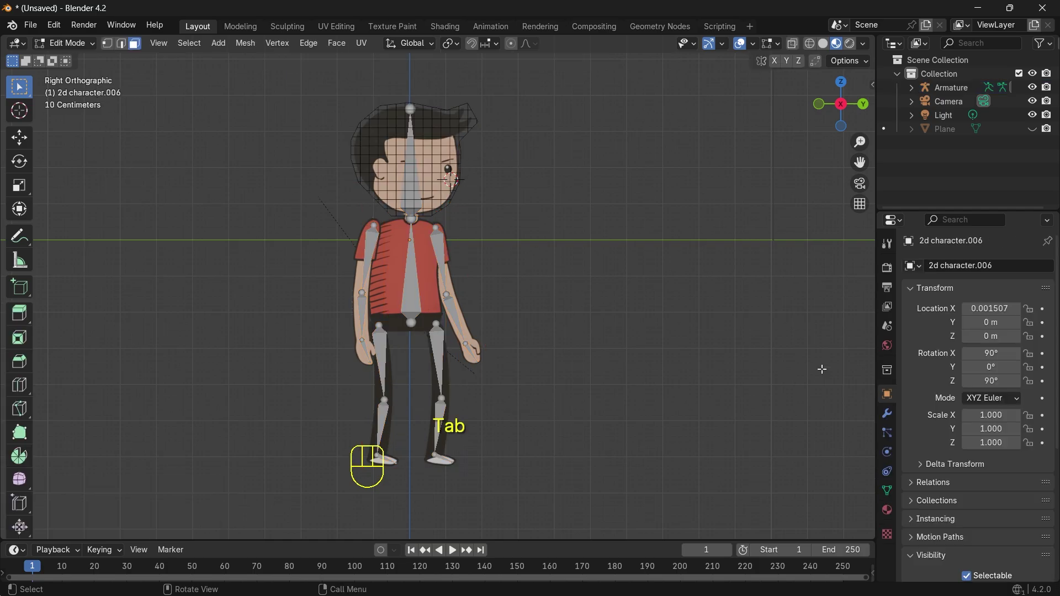
{"action": "left_click", "coordinate": [886, 491]}
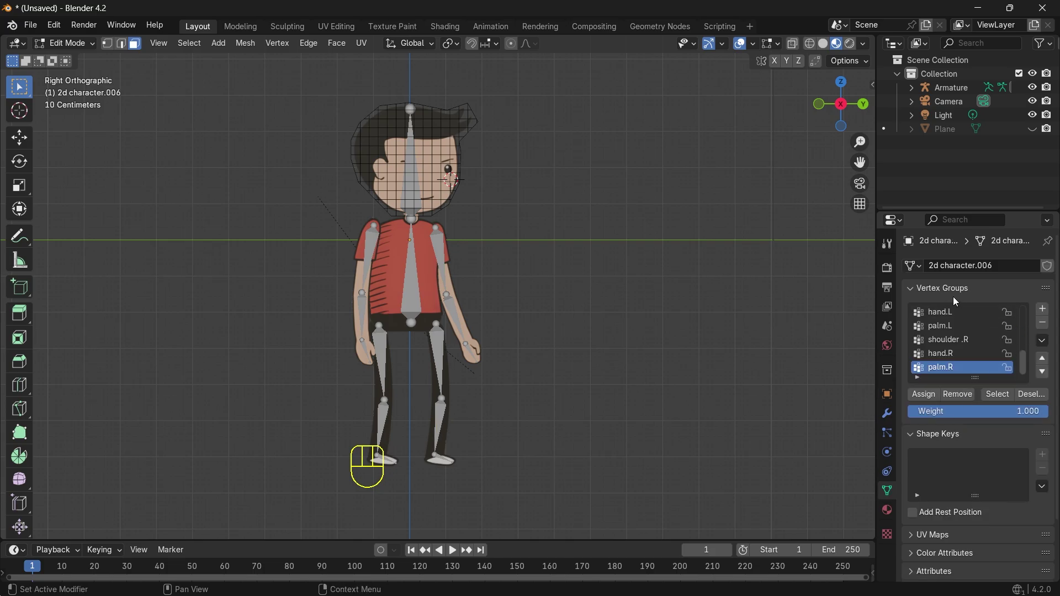
{"action": "scroll", "coordinate": [933, 346], "scroll_direction": "up", "scroll_amount": 5}
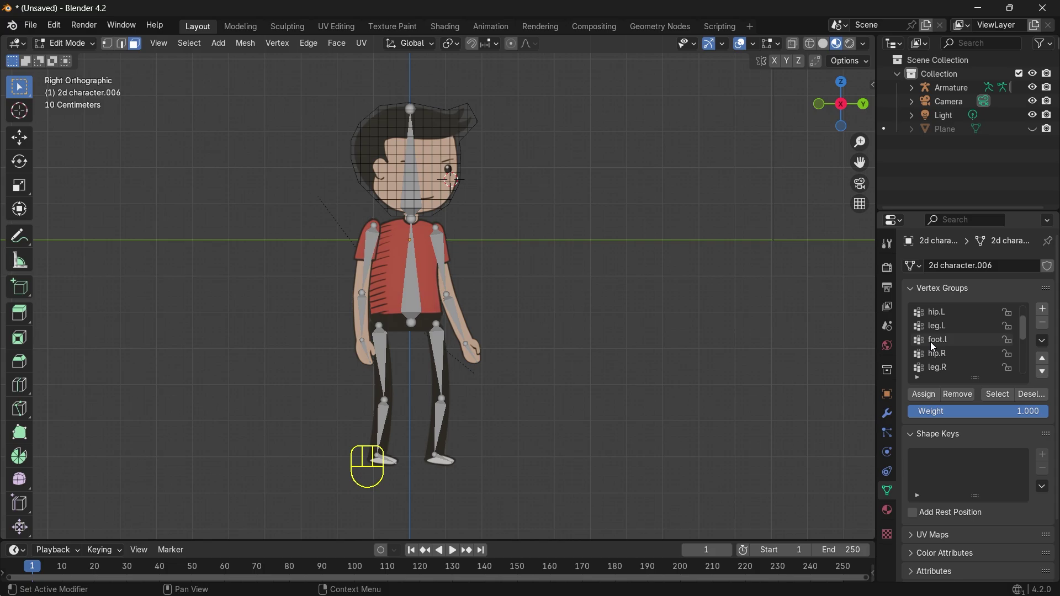
{"action": "scroll", "coordinate": [933, 345], "scroll_direction": "up", "scroll_amount": 2}
{"action": "left_click", "coordinate": [926, 327]}
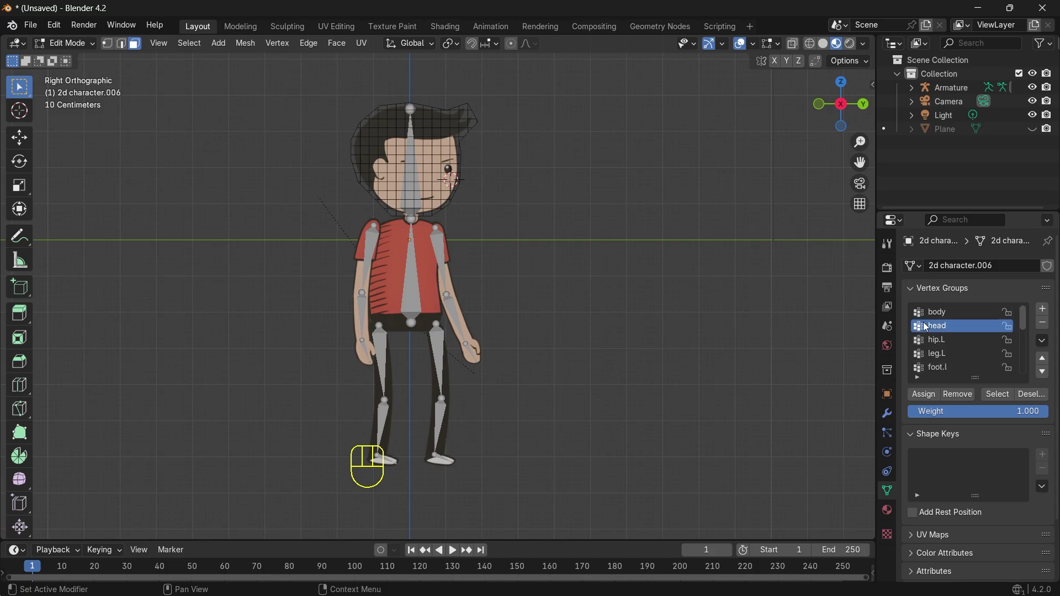
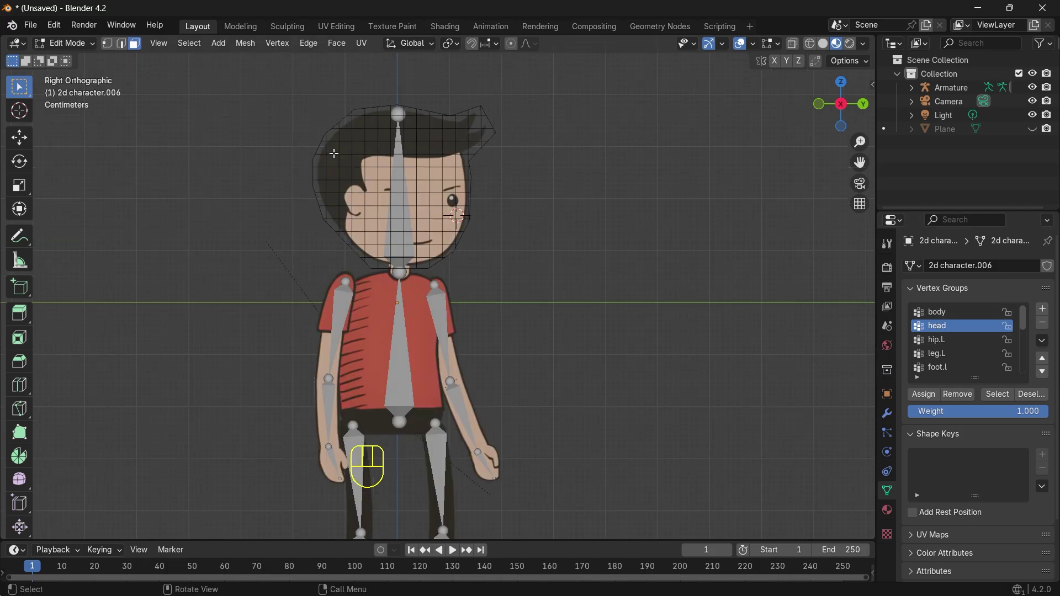
{"action": "left_click_drag", "start_coordinate": [283, 81], "coordinate": [562, 272]}
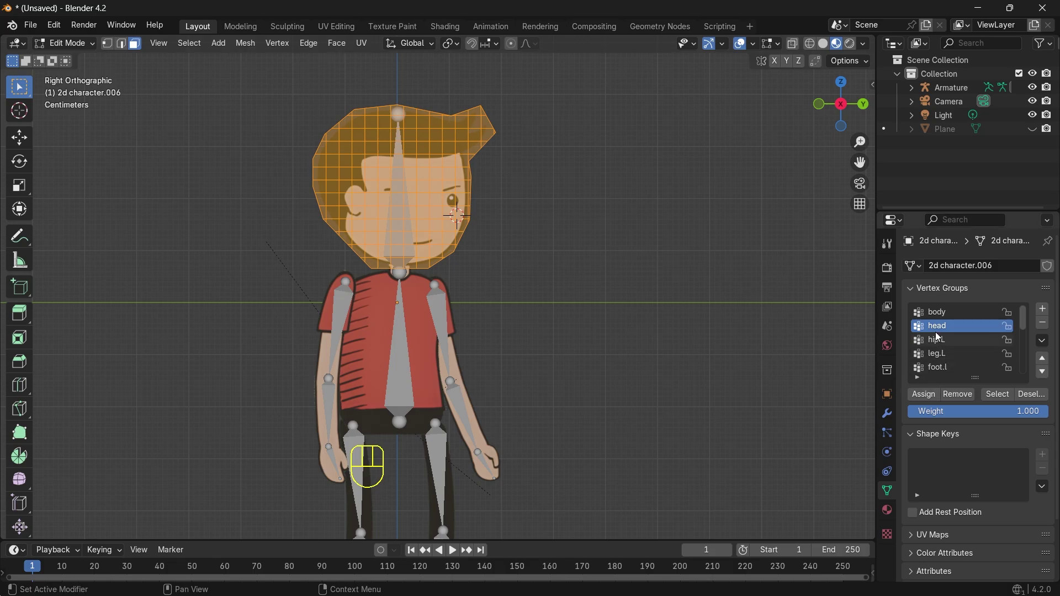
{"action": "left_click", "coordinate": [933, 399]}
{"action": "left_click", "coordinate": [65, 43]}
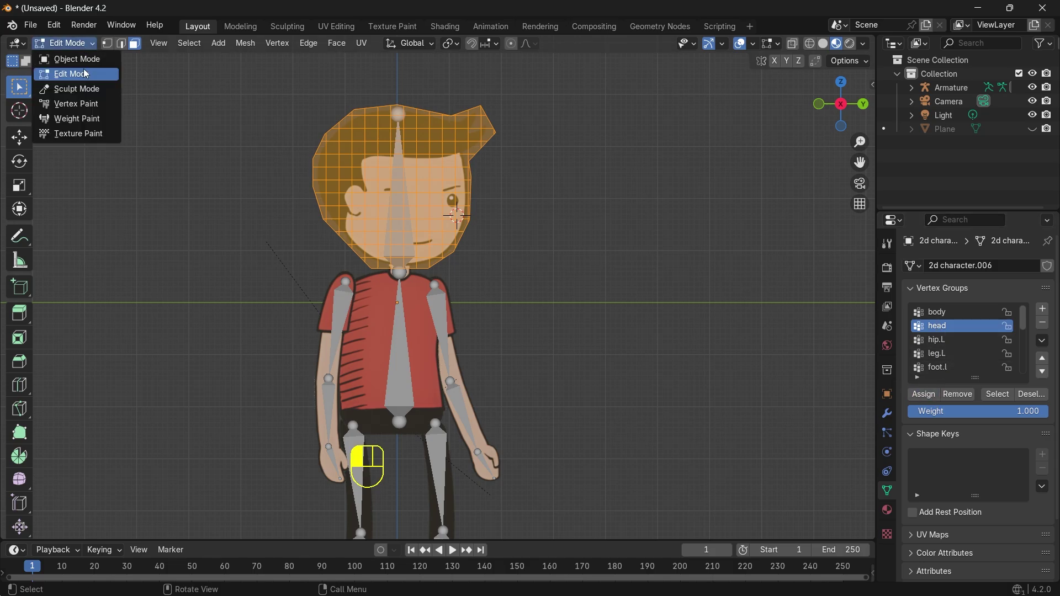
{"action": "left_click", "coordinate": [75, 61]}
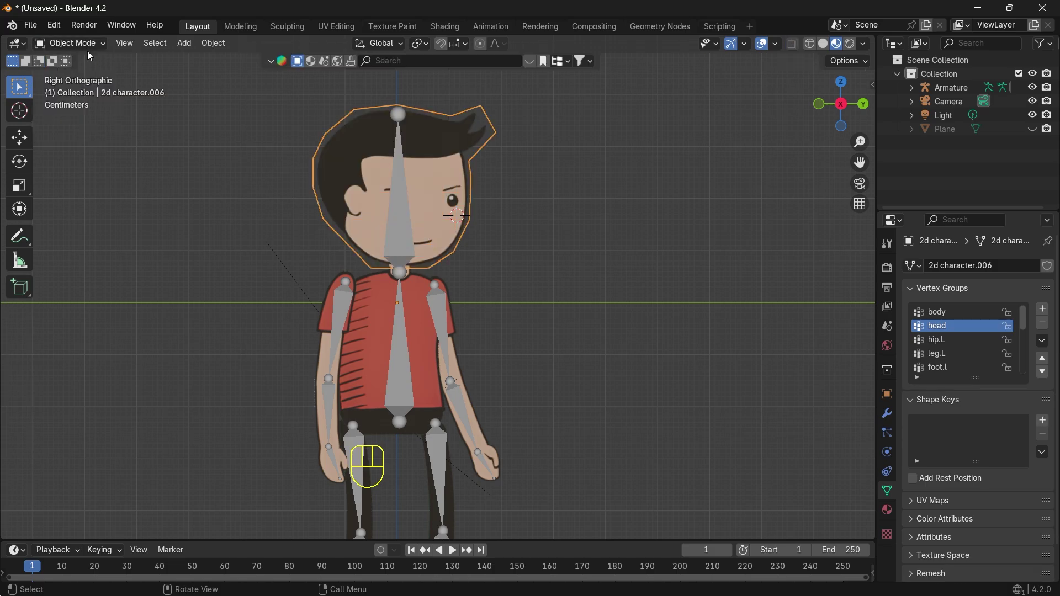
Step: Test the head rig by rotating and moving the head bone in Pose Mode, and return the armature to Object Mode
{"action": "left_click", "coordinate": [80, 46]}
{"action": "left_click", "coordinate": [409, 240]}
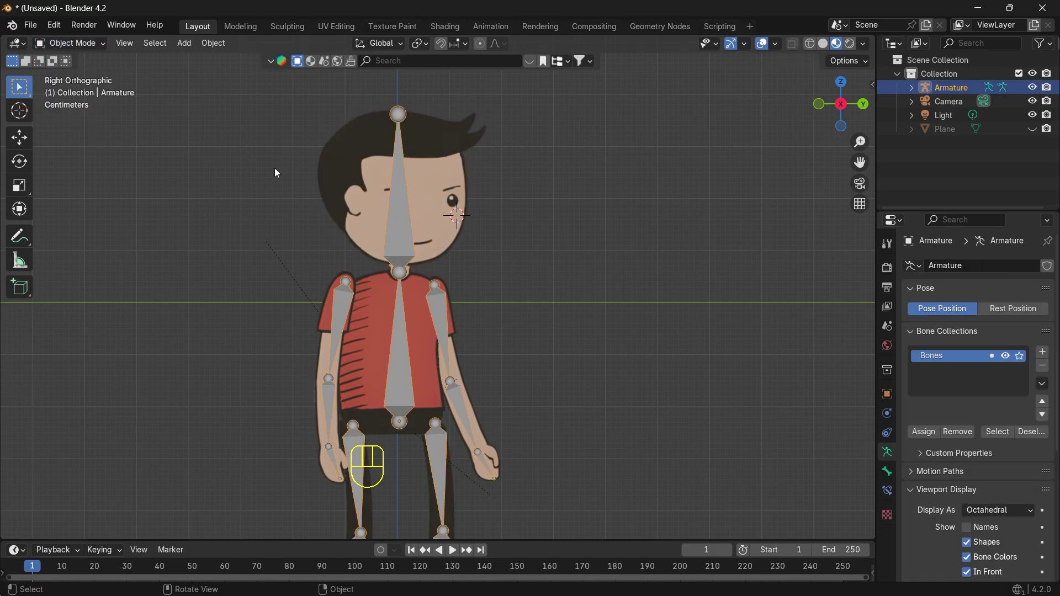
{"action": "left_click", "coordinate": [84, 43]}
{"action": "left_click", "coordinate": [74, 90]}
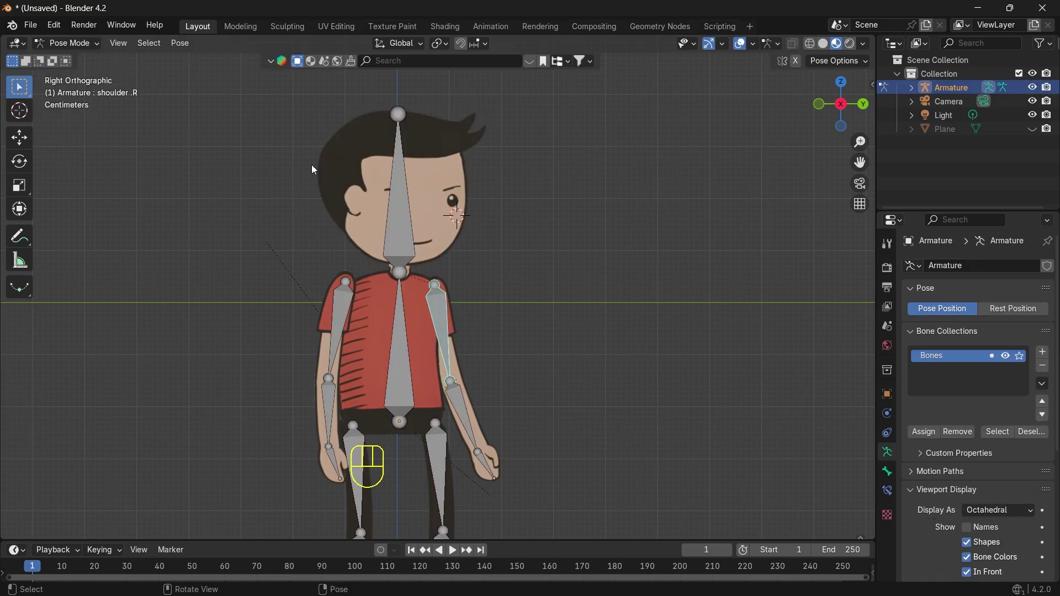
{"action": "left_click", "coordinate": [388, 221]}
{"action": "key", "text": "r"}
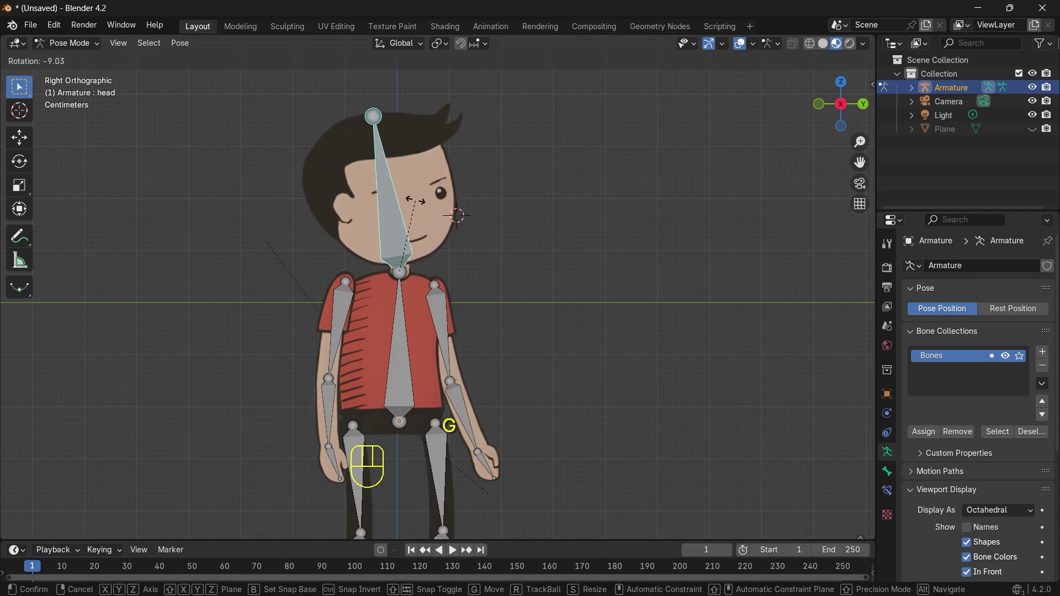
{"action": "key", "text": "g"}
{"action": "left_click", "coordinate": [424, 203]}
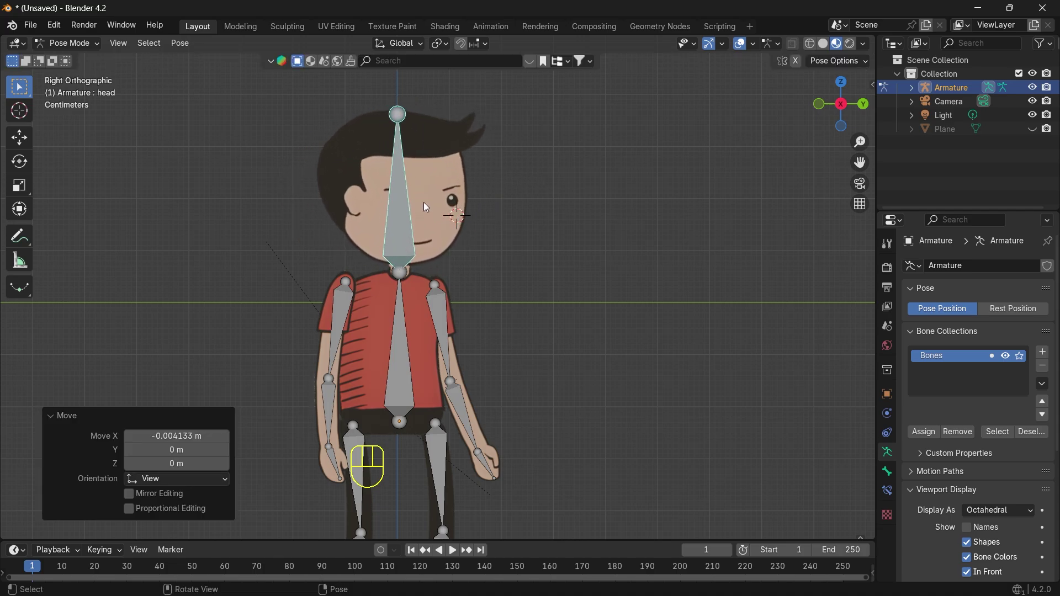
{"action": "left_click", "coordinate": [216, 154]}
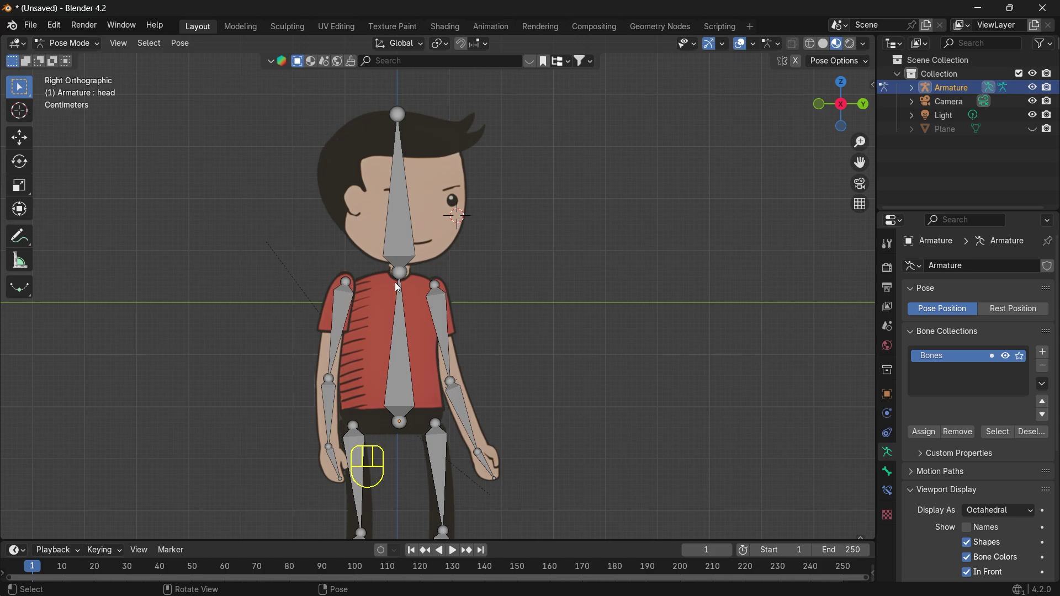
{"action": "scroll", "coordinate": [369, 325], "scroll_direction": "down", "scroll_amount": 3}
{"action": "scroll", "coordinate": [390, 335], "scroll_direction": "up", "scroll_amount": 2}
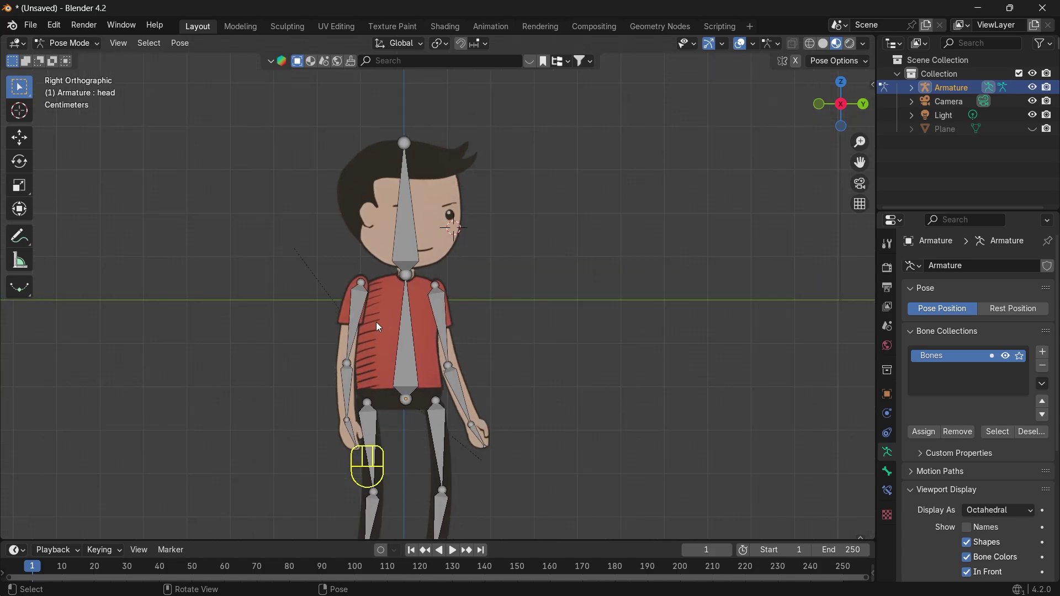
{"action": "left_click", "coordinate": [69, 43]}
{"action": "left_click", "coordinate": [64, 52]}
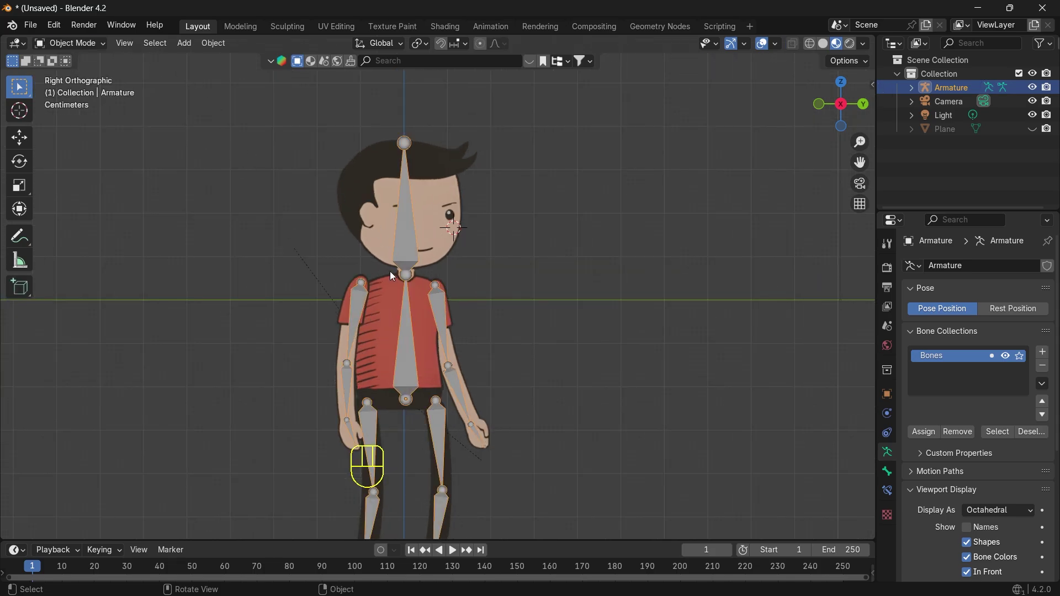
Step: Assign all faces of the torso mesh to its "body" vertex group and return to Object Mode
{"action": "left_click", "coordinate": [386, 322]}
{"action": "key", "text": "Tab"}
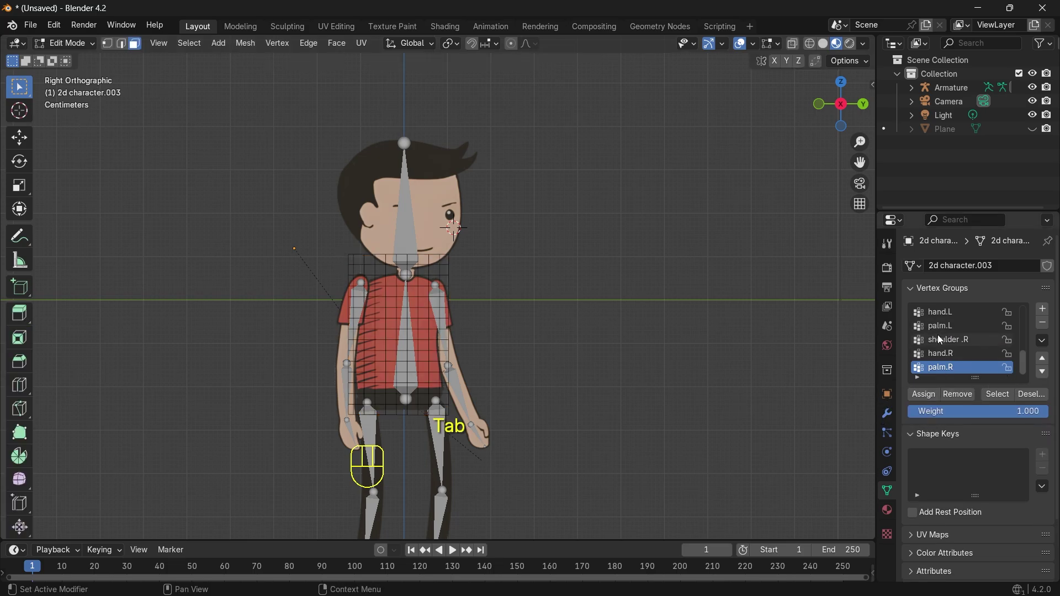
{"action": "scroll", "coordinate": [941, 342], "scroll_direction": "up", "scroll_amount": 5}
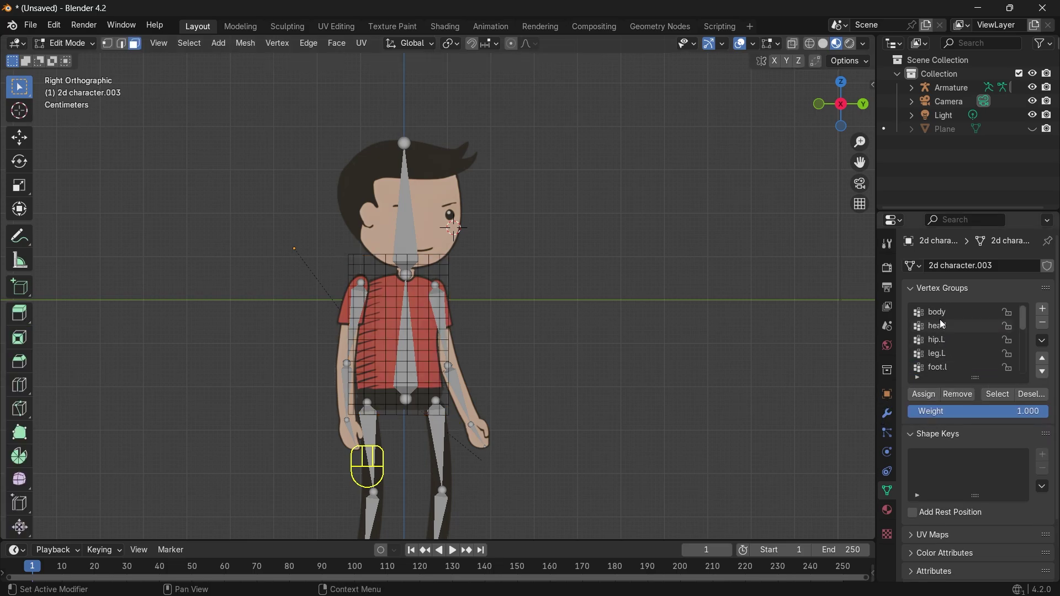
{"action": "left_click", "coordinate": [941, 313]}
{"action": "left_click_drag", "start_coordinate": [386, 319], "coordinate": [396, 331]}
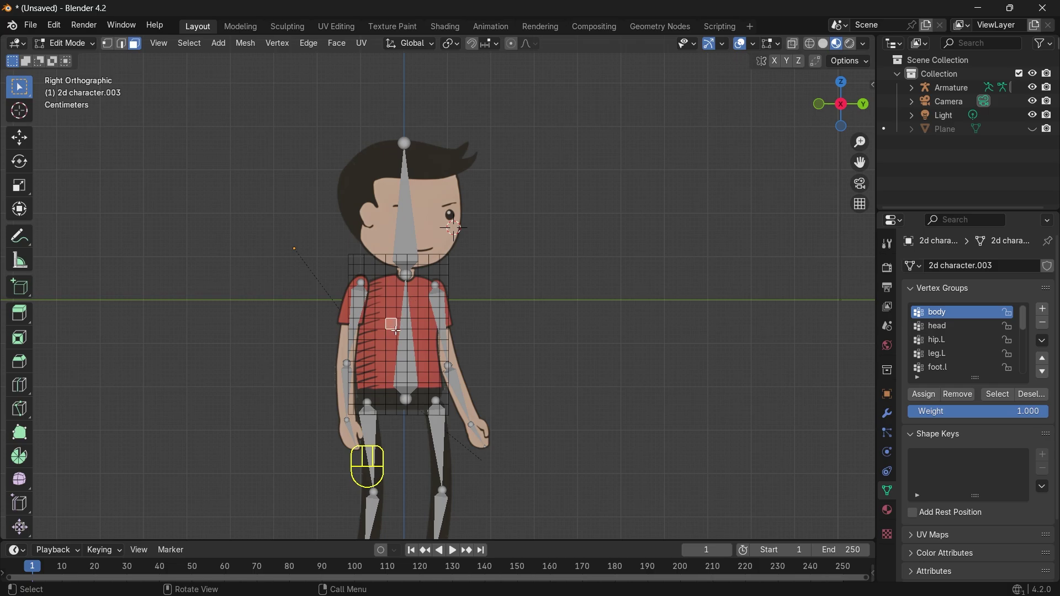
{"action": "key", "text": "a"}
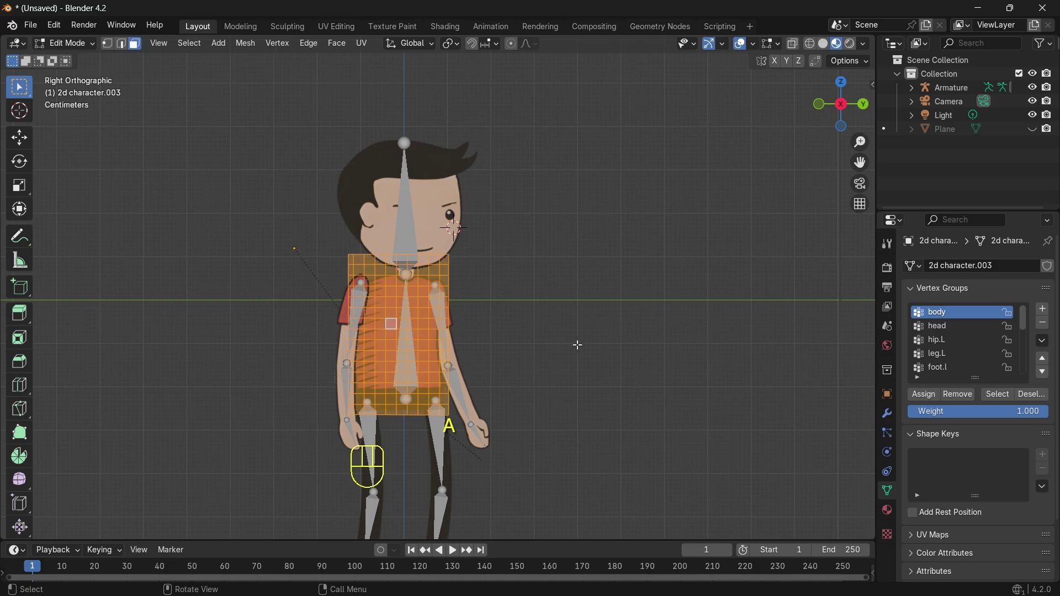
{"action": "left_click", "coordinate": [924, 395]}
{"action": "left_click", "coordinate": [563, 362]}
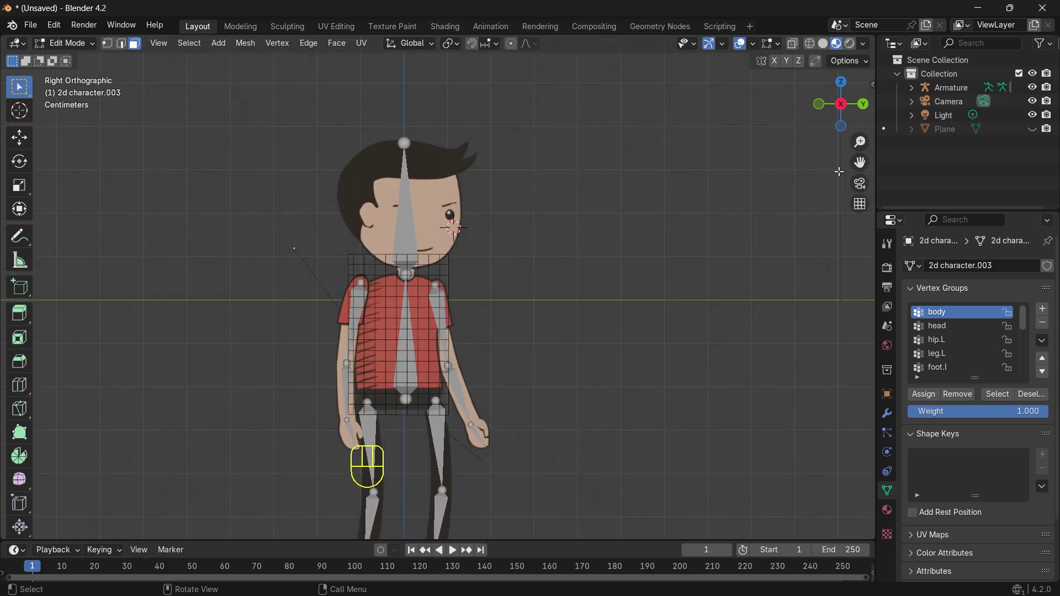
{"action": "middle_click_drag", "start_coordinate": [655, 268], "coordinate": [658, 226], "text": "shift"}
{"action": "scroll", "coordinate": [631, 253], "scroll_direction": "up", "scroll_amount": 2}
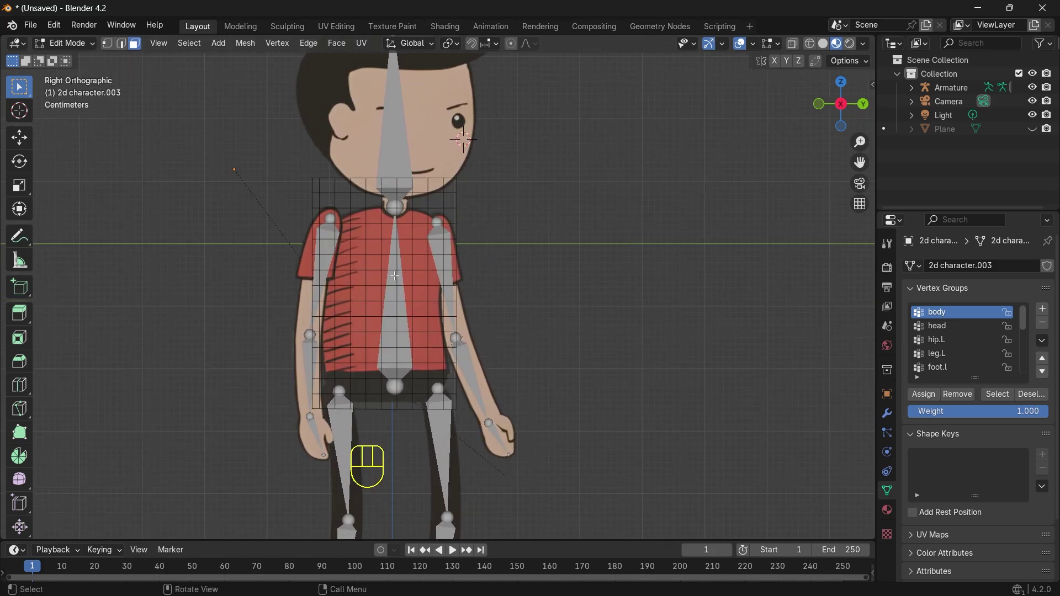
{"action": "left_click", "coordinate": [89, 44]}
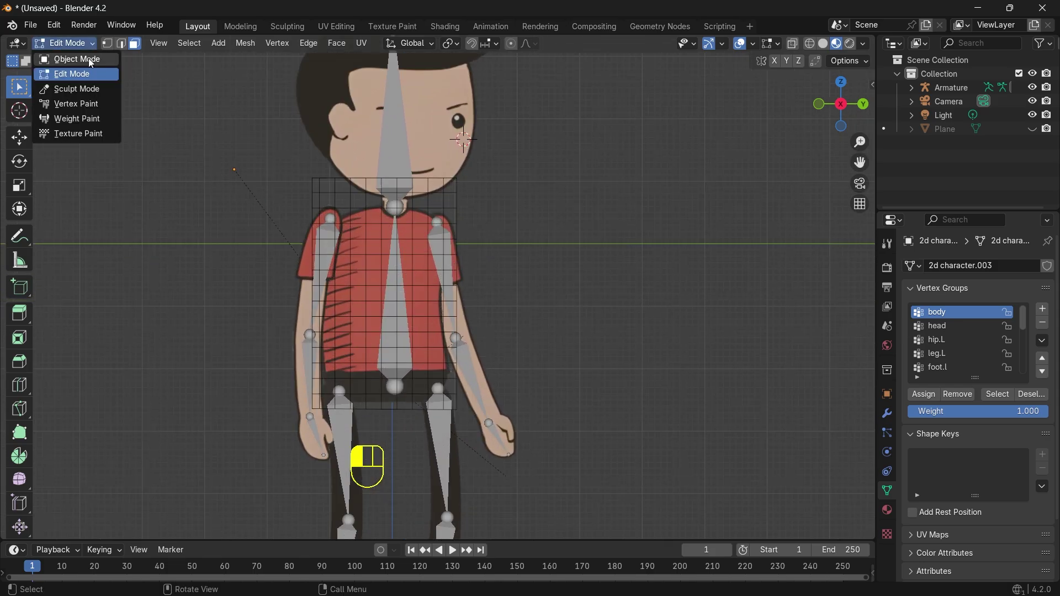
{"action": "left_click", "coordinate": [83, 55]}
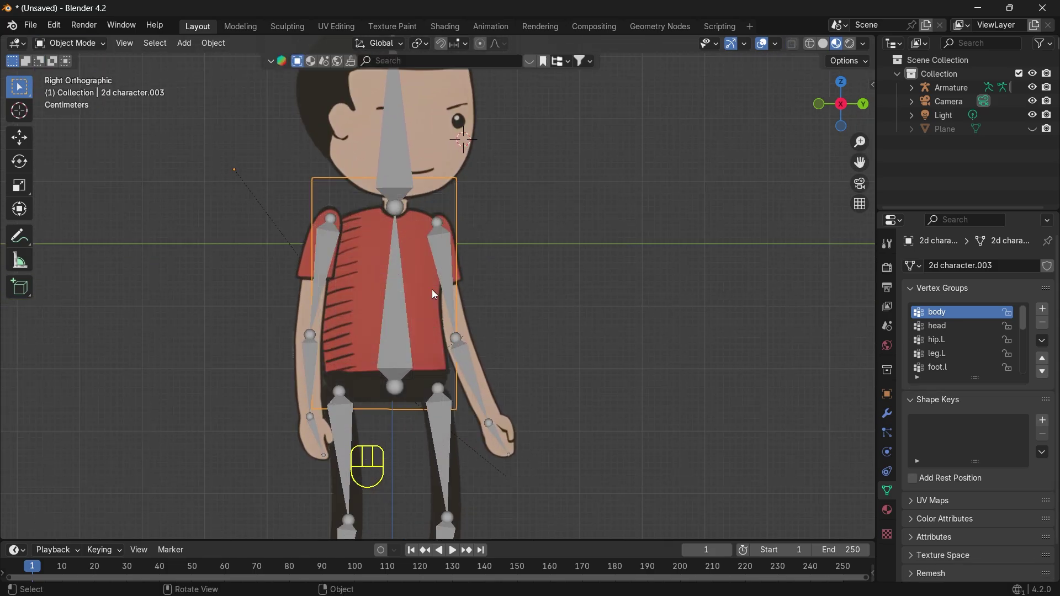
Step: Assign the upper part of the back-side arm mesh, from the shoulder to just above the elbow, to the "shoulder.L" vertex group
{"action": "left_click", "coordinate": [301, 309]}
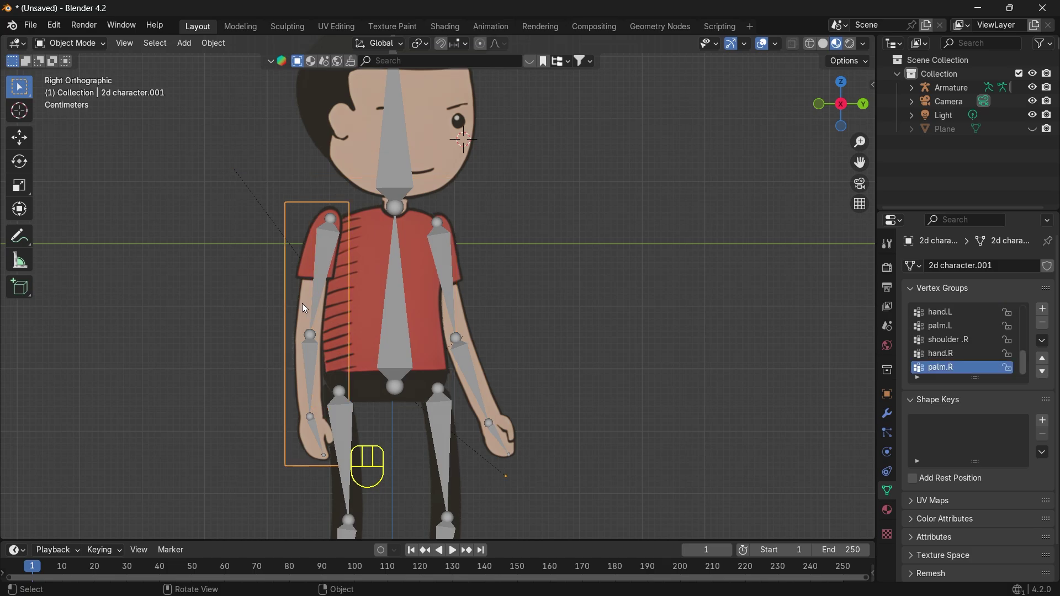
{"action": "key", "text": "Tab"}
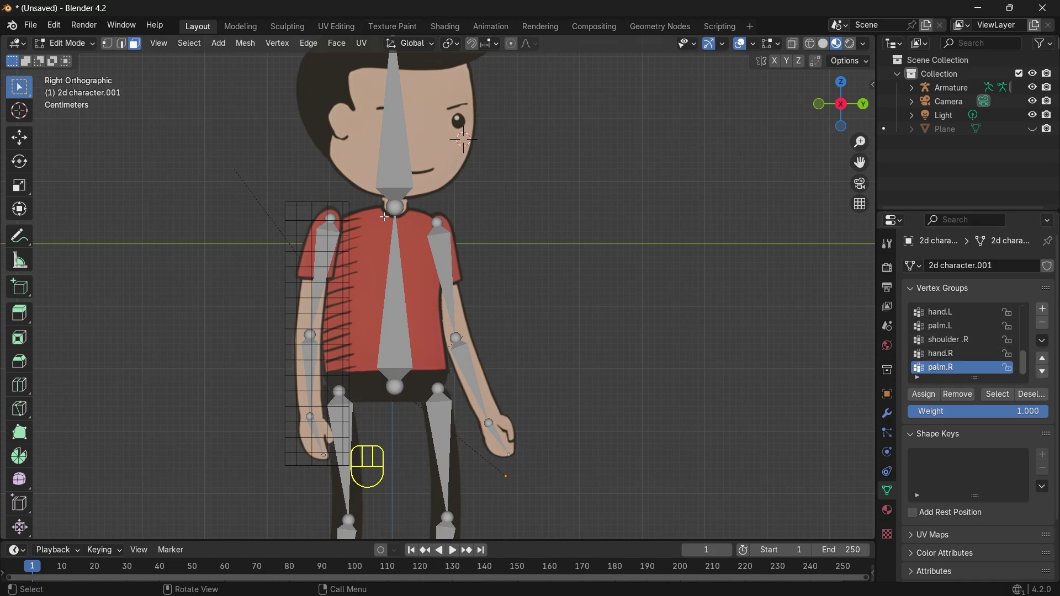
{"action": "scroll", "coordinate": [965, 341], "scroll_direction": "up", "scroll_amount": 2}
{"action": "left_click", "coordinate": [956, 327]}
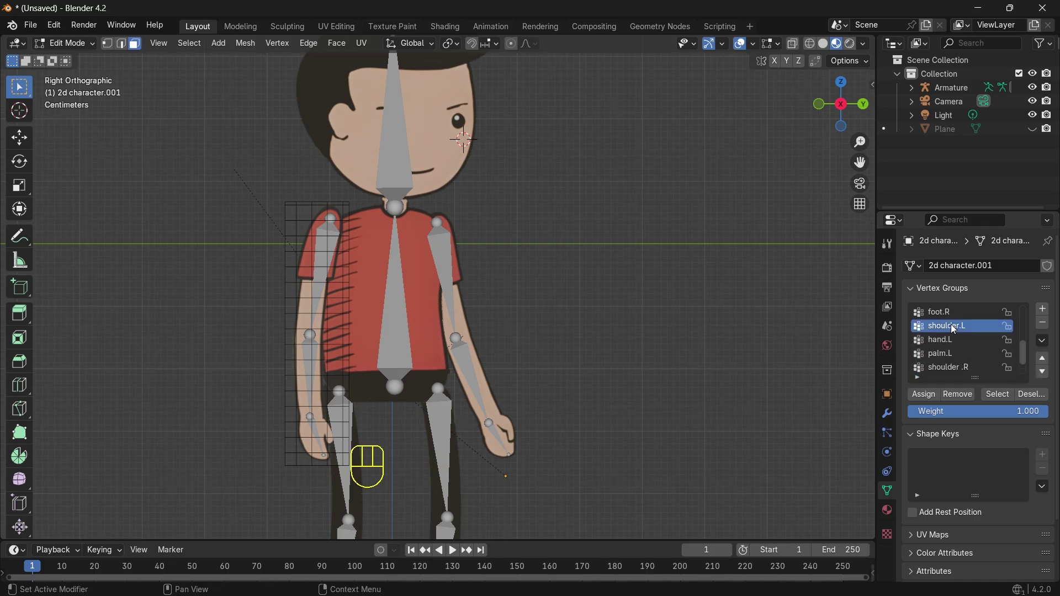
{"action": "left_click_drag", "start_coordinate": [267, 192], "coordinate": [368, 322]}
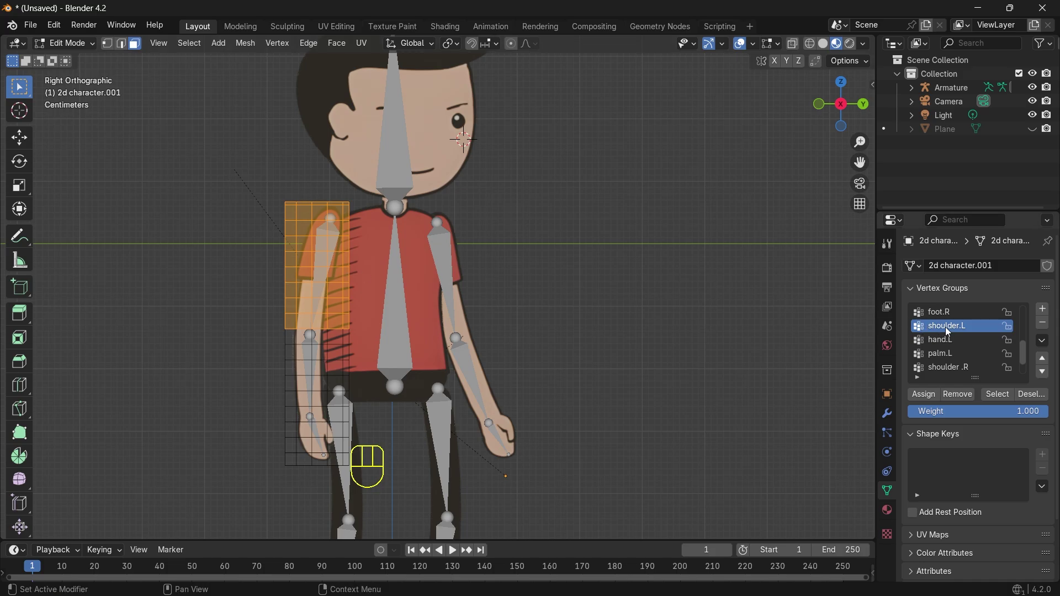
{"action": "left_click", "coordinate": [923, 394]}
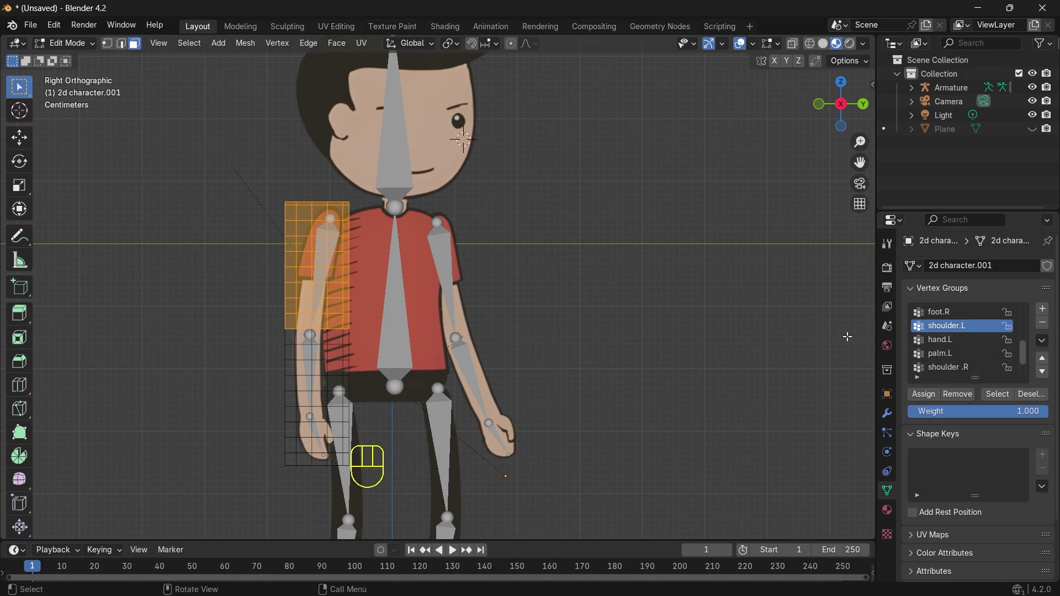
Step: Assign the forearm faces of the back-side arm mesh, between elbow and wrist, to the "hand.L" vertex group
{"action": "left_click_drag", "start_coordinate": [256, 333], "coordinate": [380, 404]}
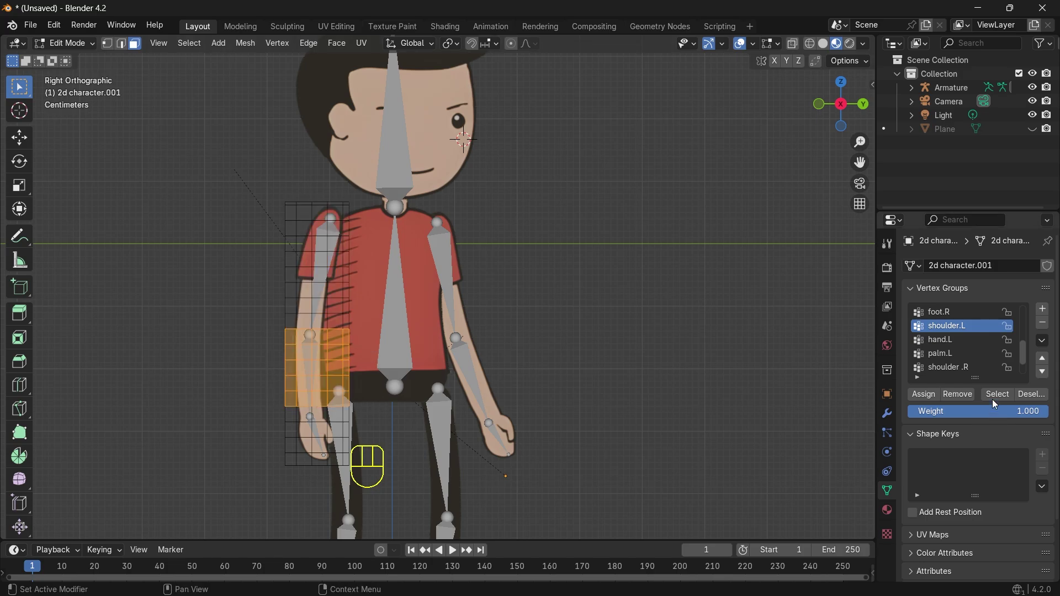
{"action": "left_click", "coordinate": [949, 339]}
{"action": "left_click", "coordinate": [935, 400]}
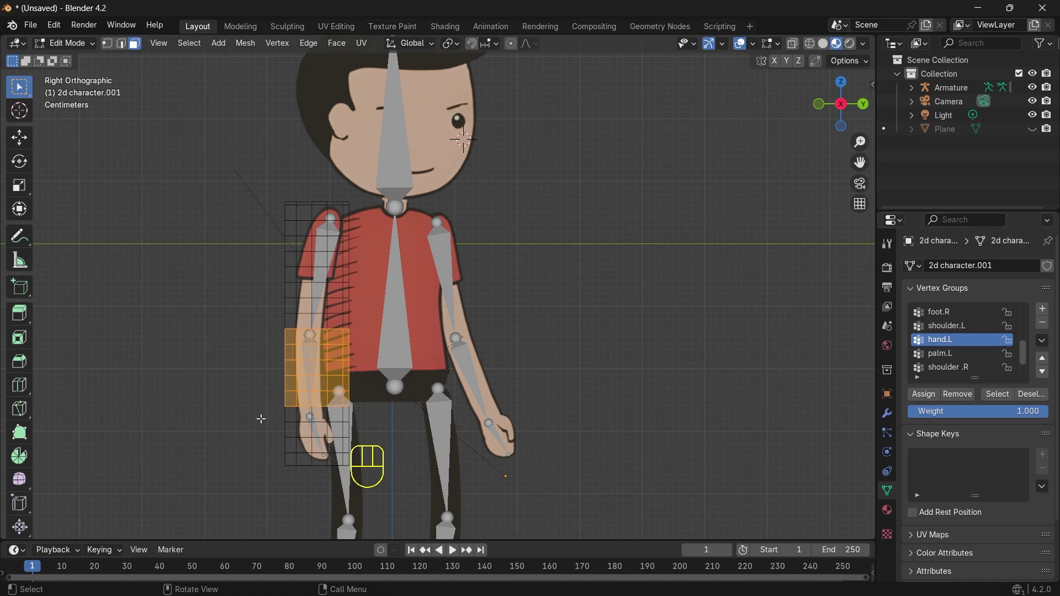
{"action": "left_click", "coordinate": [271, 418]}
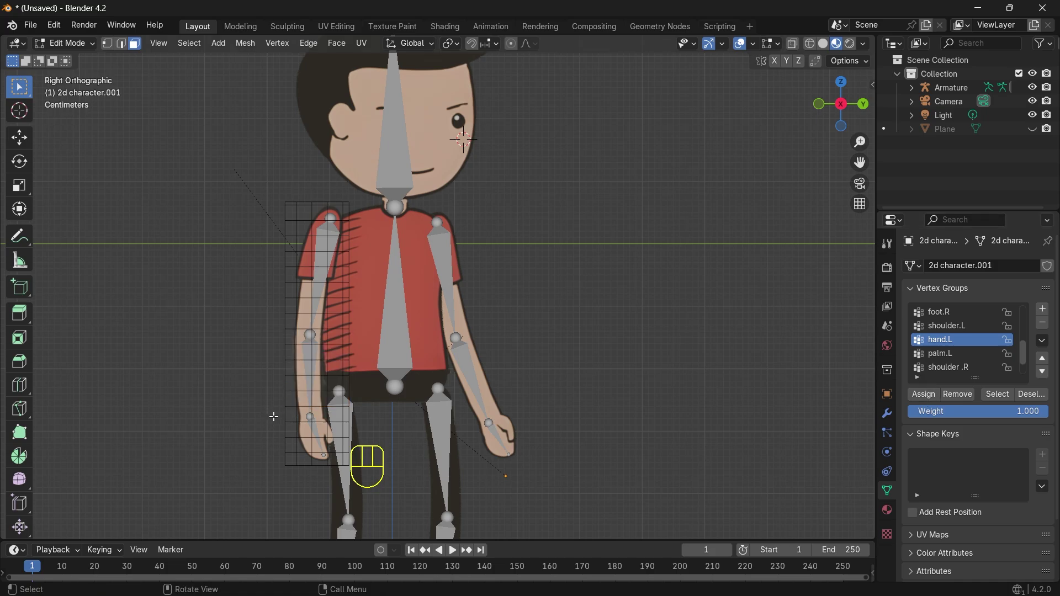
Step: Assign the lowest faces of the back-side arm mesh, around the palm, to the "palm.L" vertex group and return to Object Mode
{"action": "left_click_drag", "start_coordinate": [271, 417], "coordinate": [366, 472]}
{"action": "left_click", "coordinate": [950, 353]}
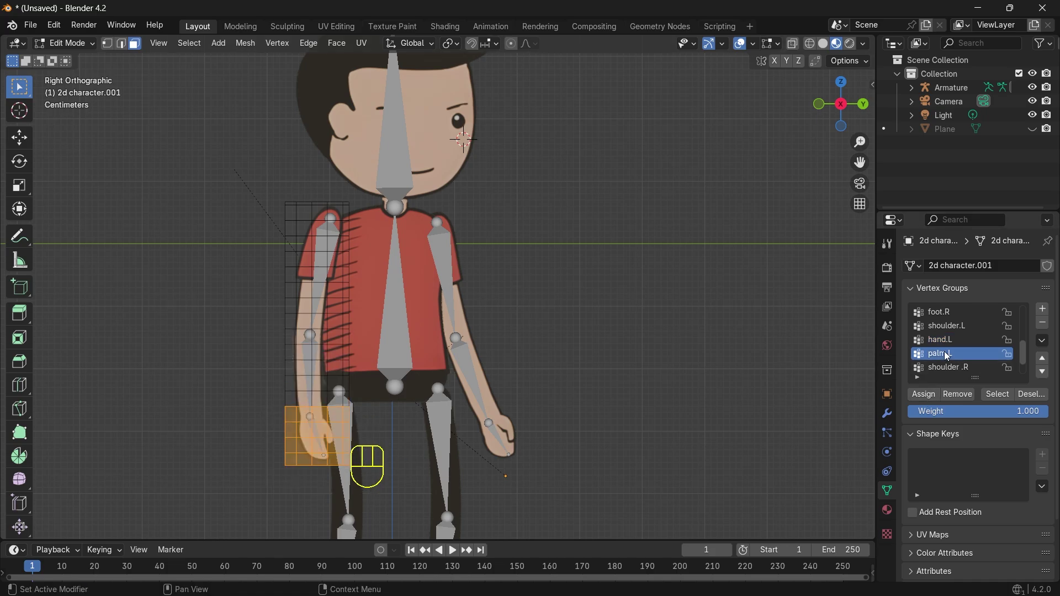
{"action": "left_click", "coordinate": [580, 250]}
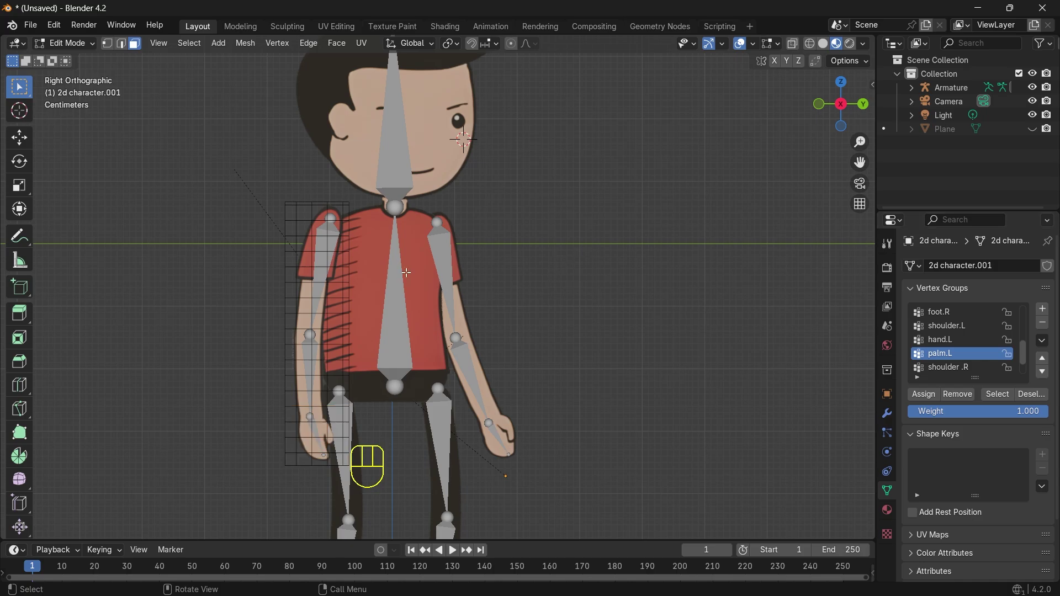
{"action": "left_click", "coordinate": [82, 46]}
{"action": "left_click", "coordinate": [82, 59]}
Step: Assign the upper part of the front-side arm mesh, from the shoulder to just above the elbow, to the "shoulder .R" vertex group
{"action": "left_click", "coordinate": [509, 368]}
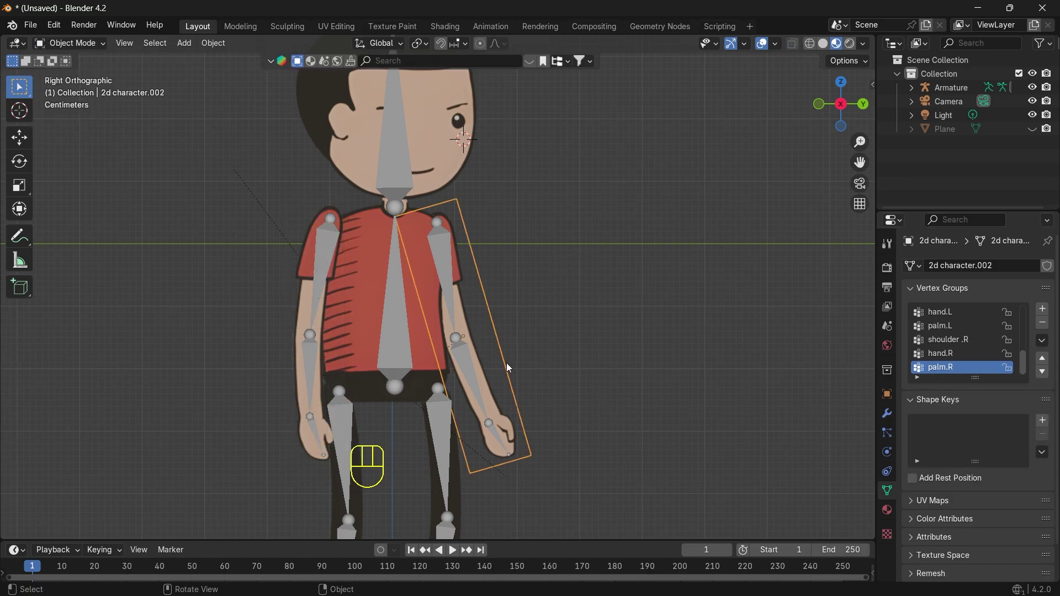
{"action": "key", "text": "Tab"}
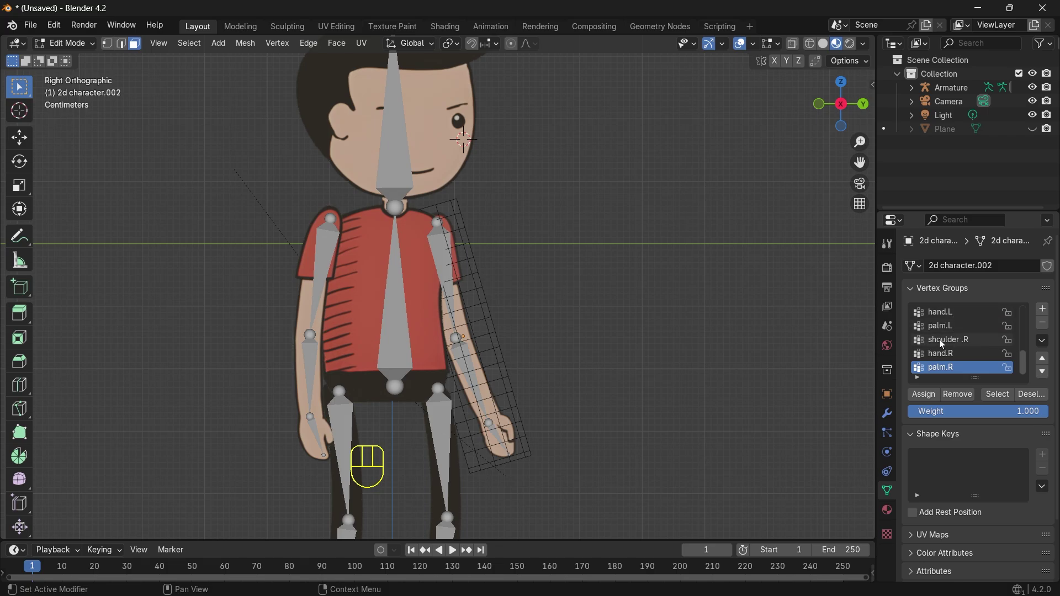
{"action": "left_click", "coordinate": [959, 341]}
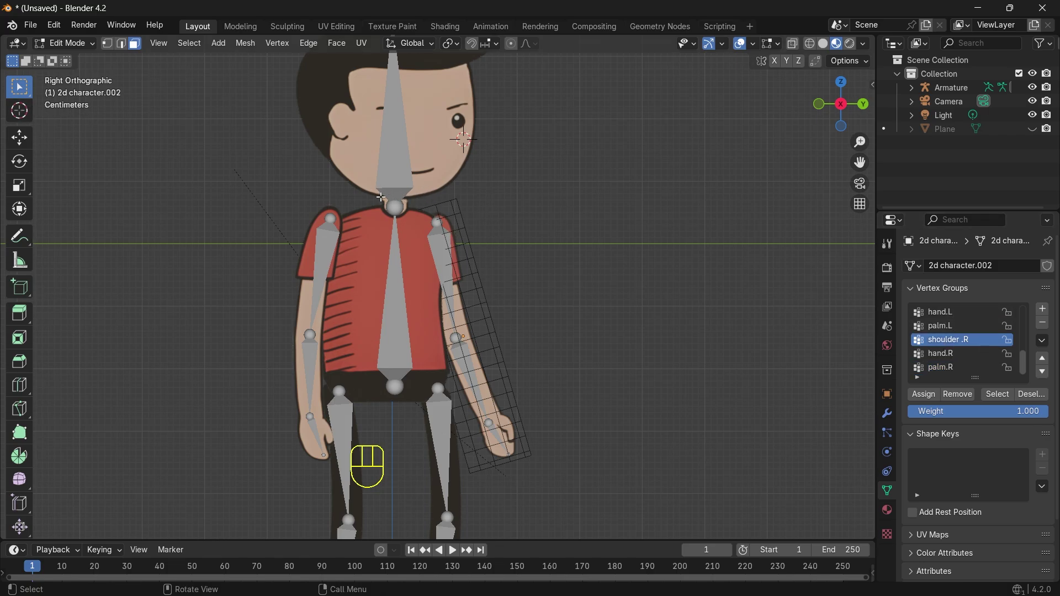
{"action": "left_click_drag", "start_coordinate": [375, 178], "coordinate": [498, 310]}
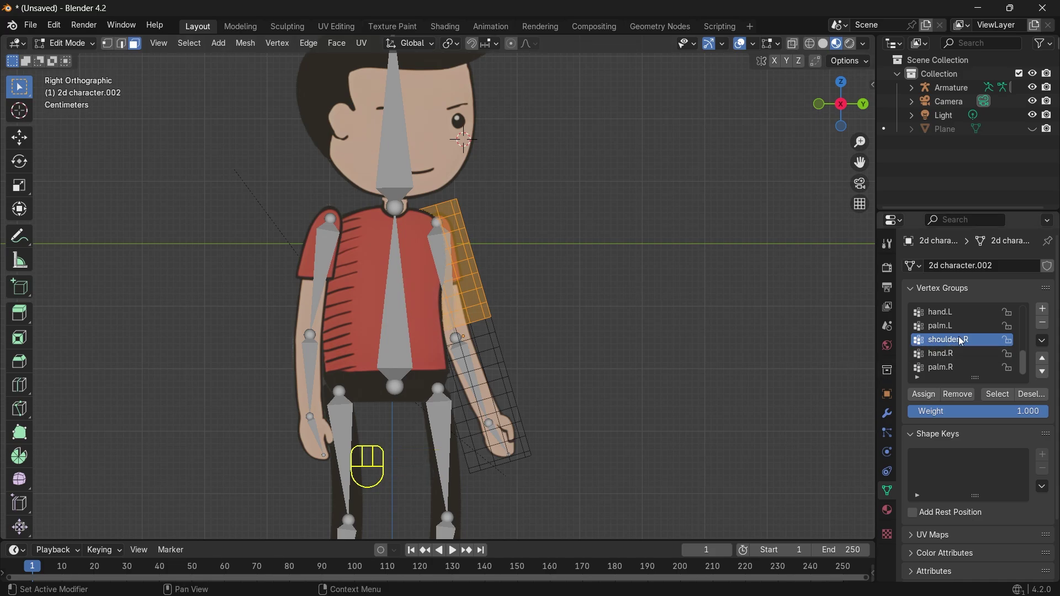
{"action": "left_click", "coordinate": [922, 394]}
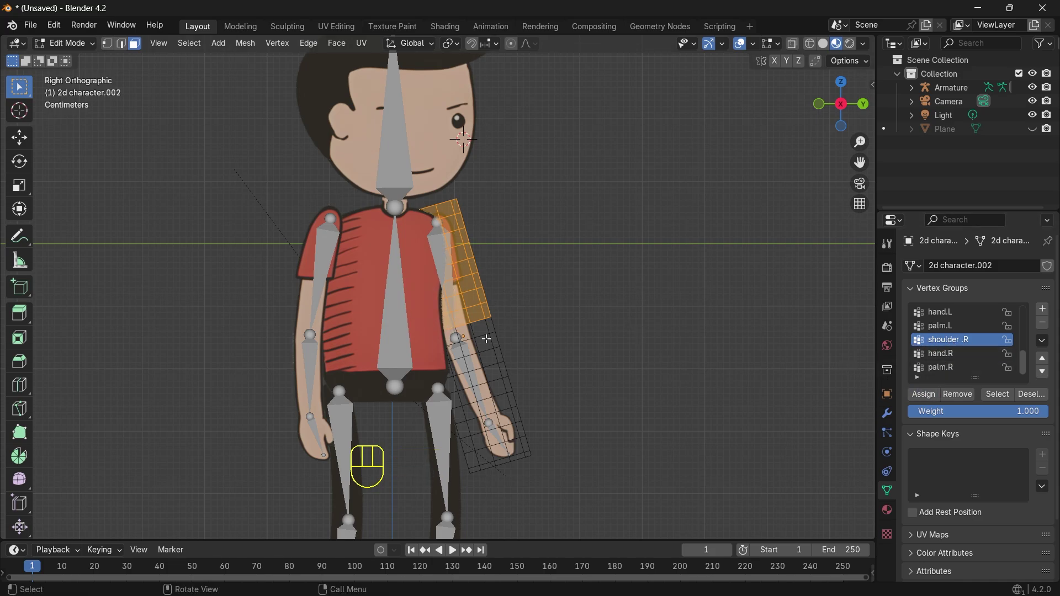
{"action": "left_click", "coordinate": [425, 344]}
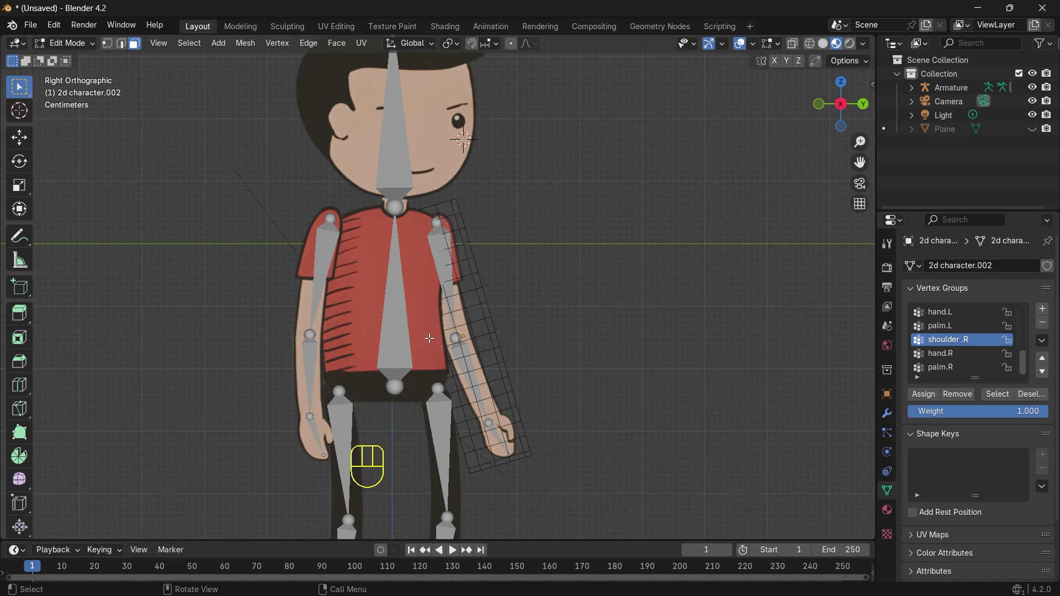
Step: Assign the forearm faces of the front-side arm mesh, between elbow and wrist, to the "hand.R" vertex group using circle selection
{"action": "left_click_drag", "start_coordinate": [519, 326], "coordinate": [438, 401]}
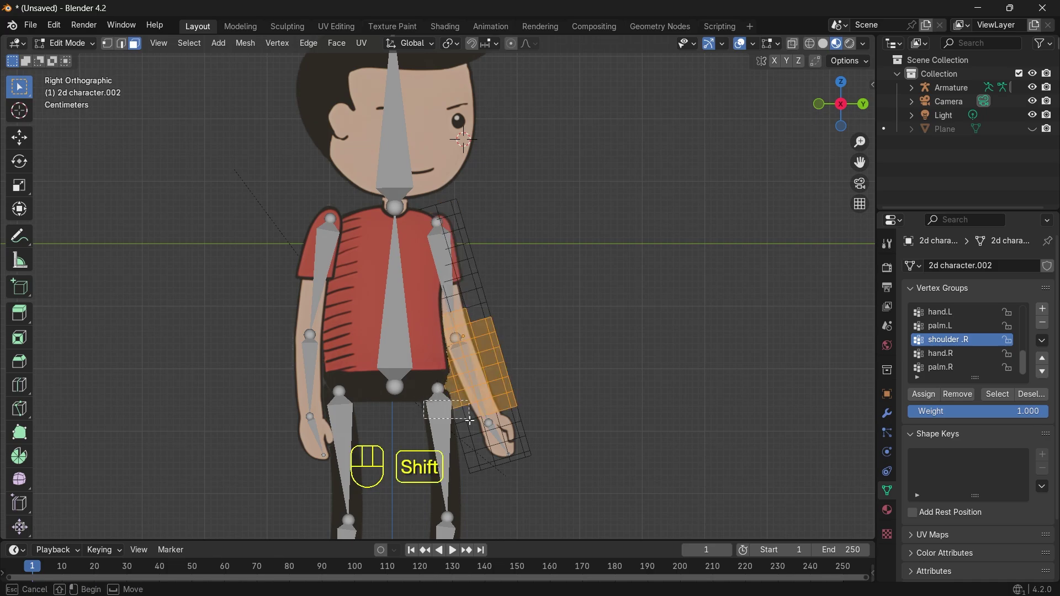
{"action": "left_click", "coordinate": [471, 416], "text": "shift"}
{"action": "left_click_drag", "start_coordinate": [506, 308], "coordinate": [473, 330], "text": "shift"}
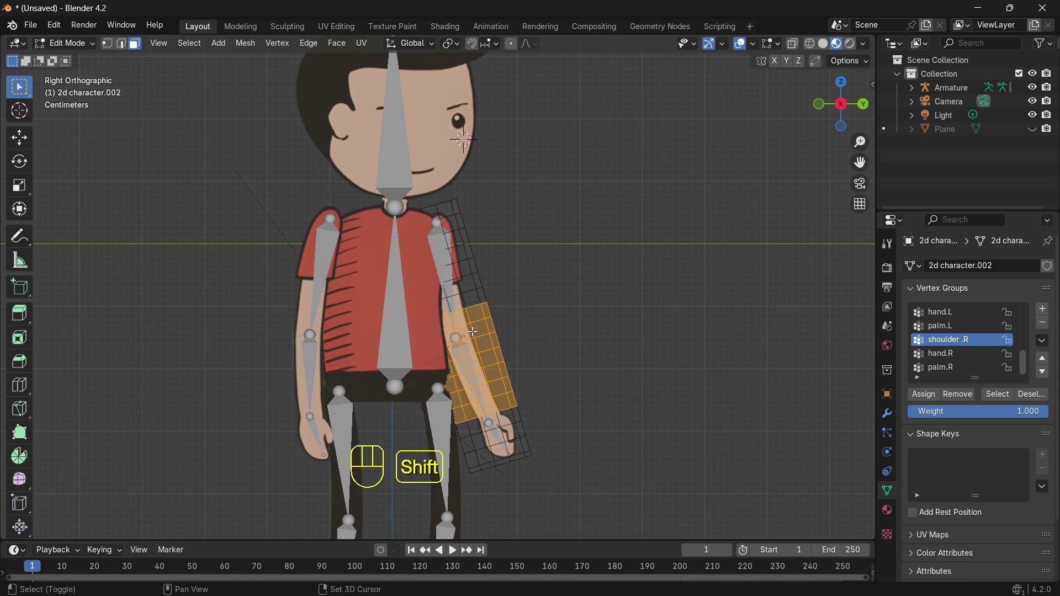
{"action": "left_click", "coordinate": [945, 354]}
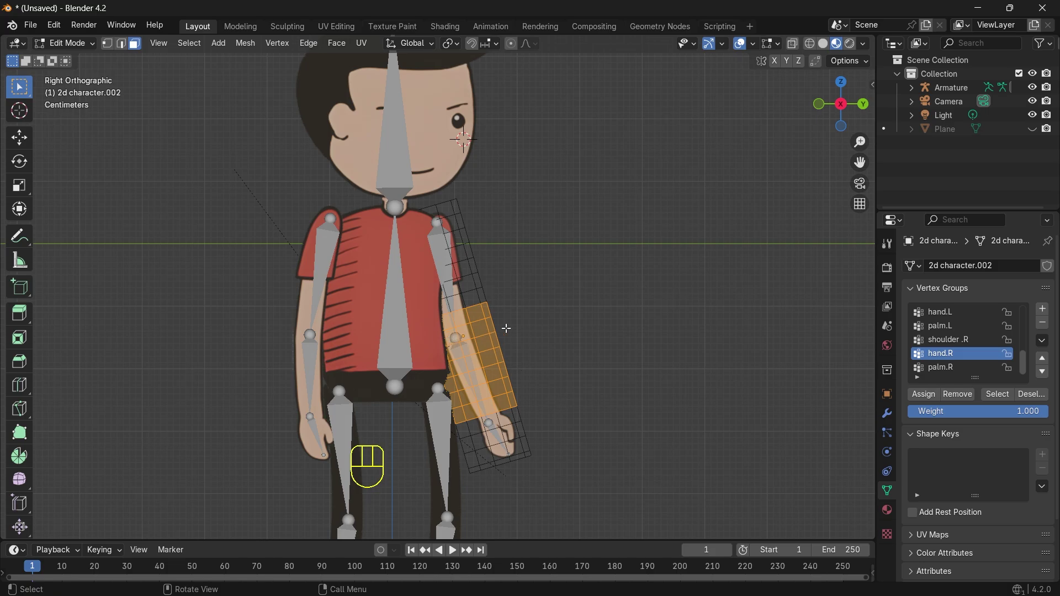
{"action": "left_click", "coordinate": [506, 329]}
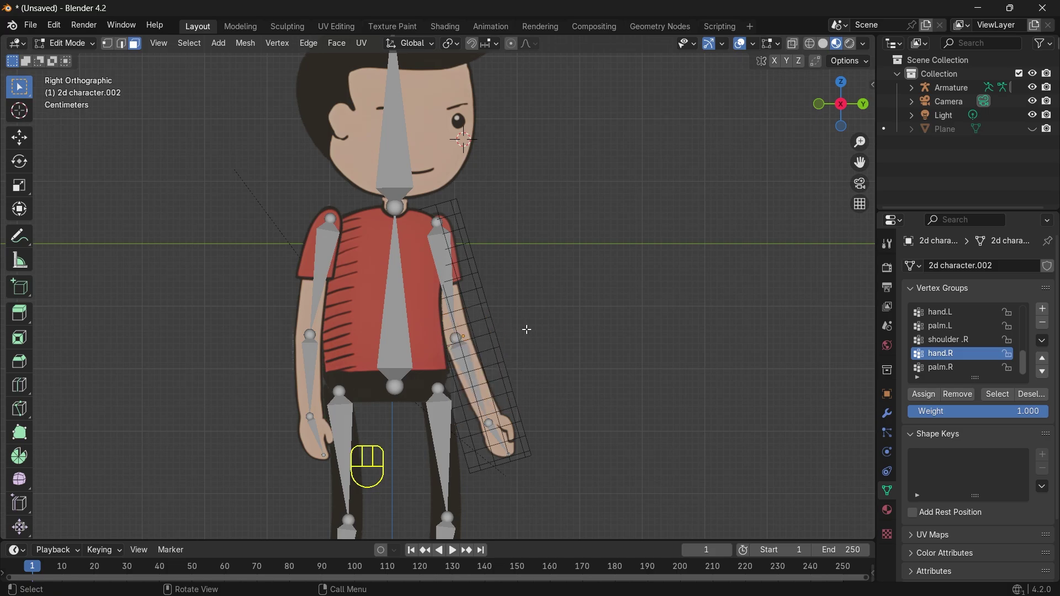
{"action": "left_click_drag", "start_coordinate": [552, 313], "coordinate": [507, 331]}
{"action": "left_click_drag", "start_coordinate": [20, 87], "coordinate": [66, 142]}
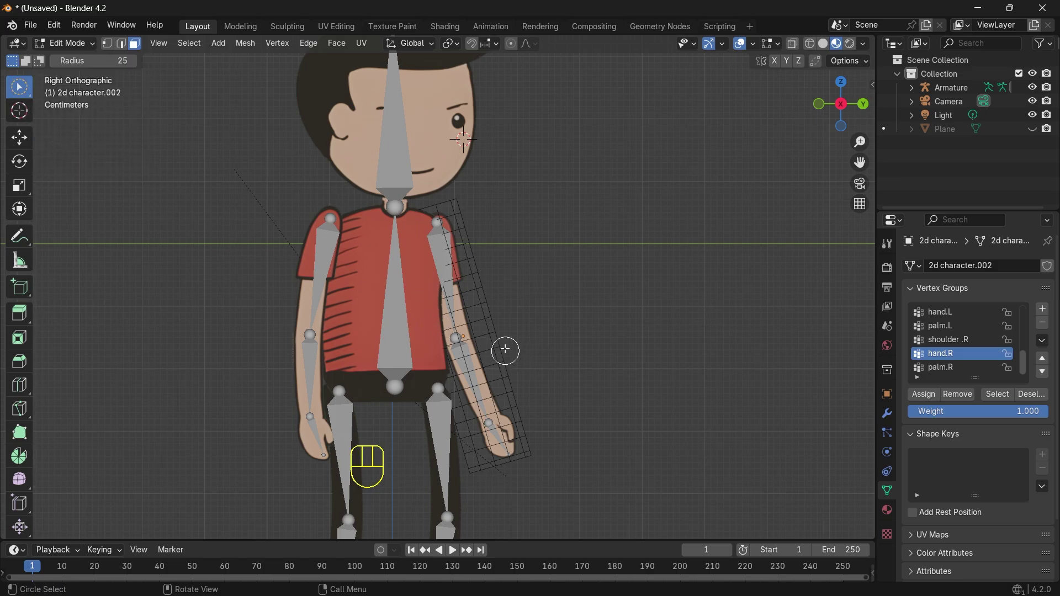
{"action": "mouse_move", "coordinate": [504, 350]}
{"action": "left_mouse_down"}
{"action": "mouse_move", "coordinate": [473, 339]}
{"action": "mouse_move", "coordinate": [449, 355]}
{"action": "mouse_move", "coordinate": [444, 372]}
{"action": "mouse_move", "coordinate": [486, 381]}
{"action": "mouse_move", "coordinate": [469, 406]}
{"action": "mouse_move", "coordinate": [447, 398]}
{"action": "mouse_move", "coordinate": [444, 364]}
{"action": "mouse_move", "coordinate": [480, 345]}
{"action": "mouse_move", "coordinate": [557, 341]}
{"action": "left_mouse_up"}
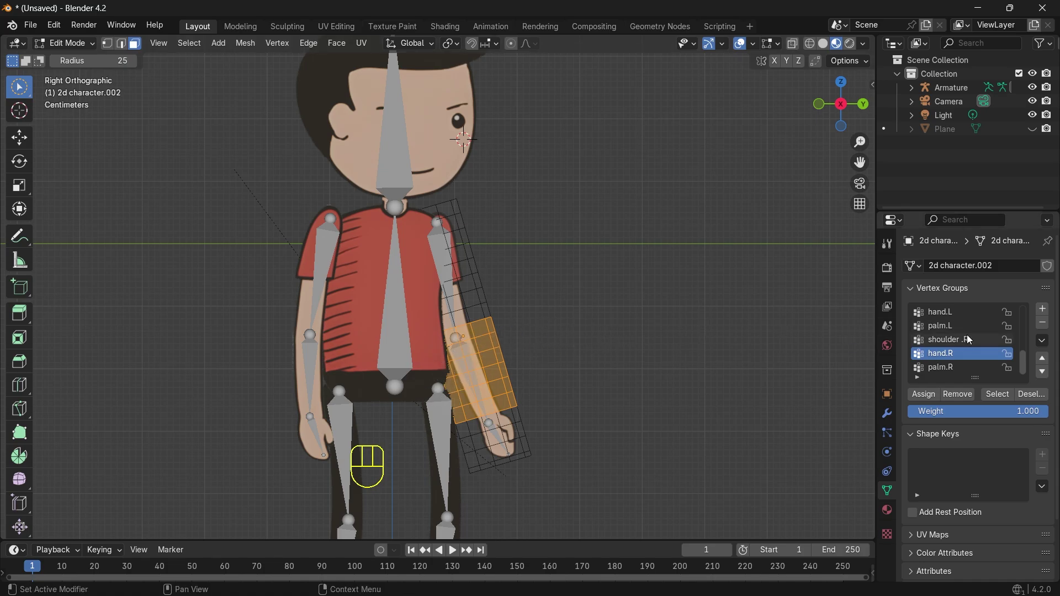
{"action": "left_click", "coordinate": [923, 394]}
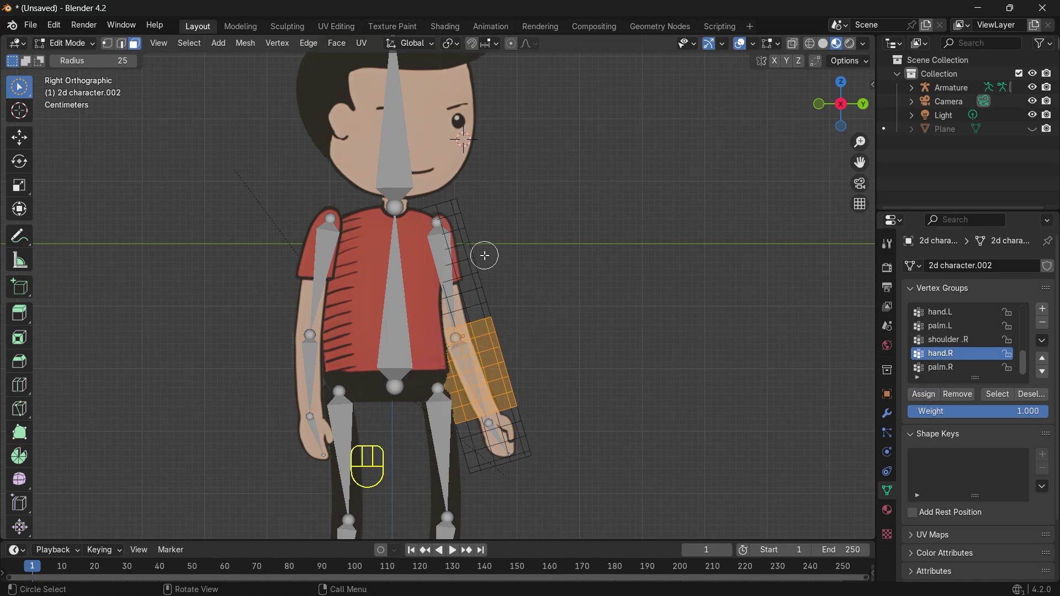
Step: Reselect the upper-arm faces of the front-side arm, assign them again to the "shoulder .R" vertex group, and clear the selection
{"action": "mouse_move", "coordinate": [491, 296]}
{"action": "left_mouse_down"}
{"action": "mouse_move", "coordinate": [428, 305]}
{"action": "mouse_move", "coordinate": [456, 259]}
{"action": "mouse_move", "coordinate": [442, 219]}
{"action": "mouse_move", "coordinate": [417, 218]}
{"action": "left_mouse_up"}
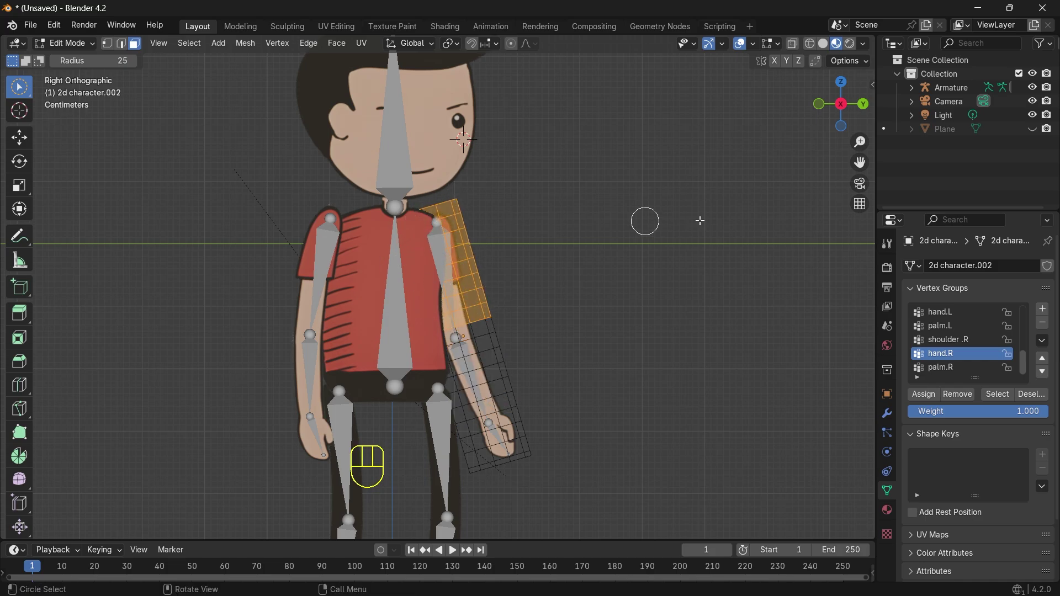
{"action": "left_click", "coordinate": [957, 343]}
{"action": "left_click", "coordinate": [930, 395]}
{"action": "left_click", "coordinate": [653, 357]}
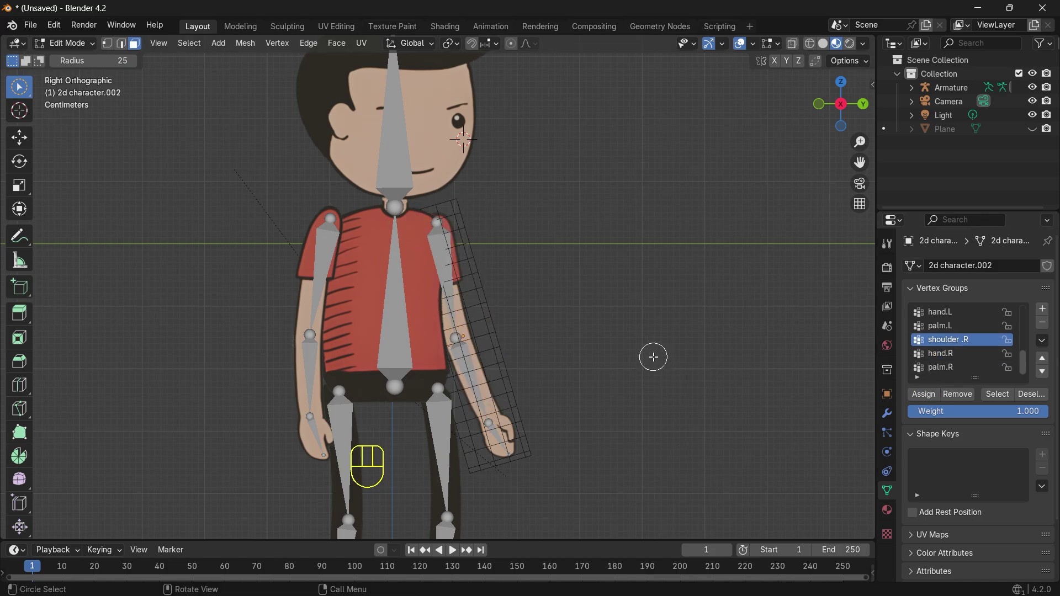
Step: Assign the lowest faces of the front-side arm mesh, around the palm, to the "palm.R" vertex group and return to Object Mode
{"action": "left_click_drag", "start_coordinate": [465, 467], "coordinate": [518, 431]}
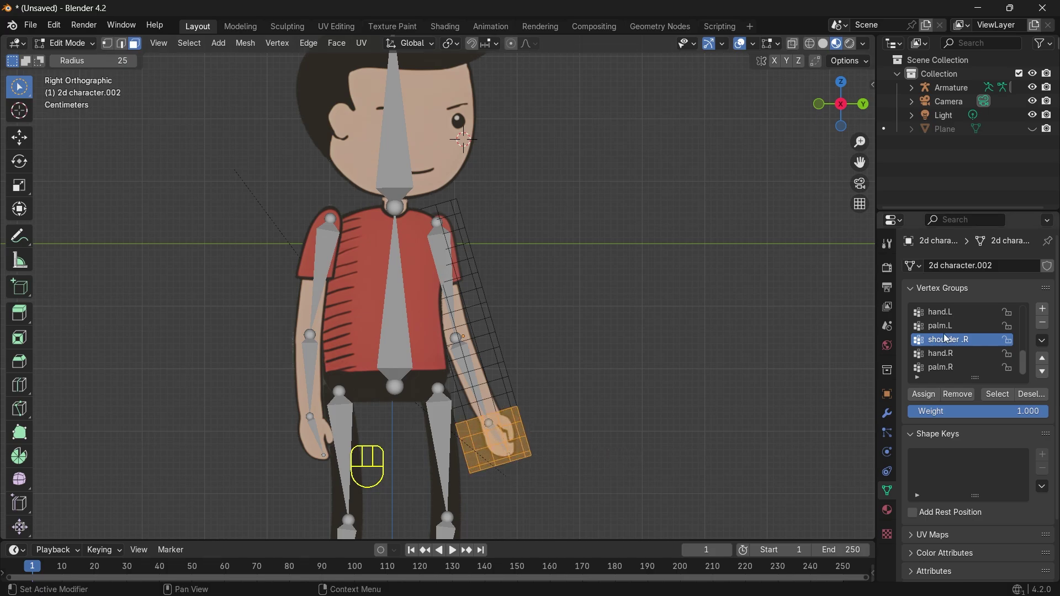
{"action": "left_click", "coordinate": [946, 369]}
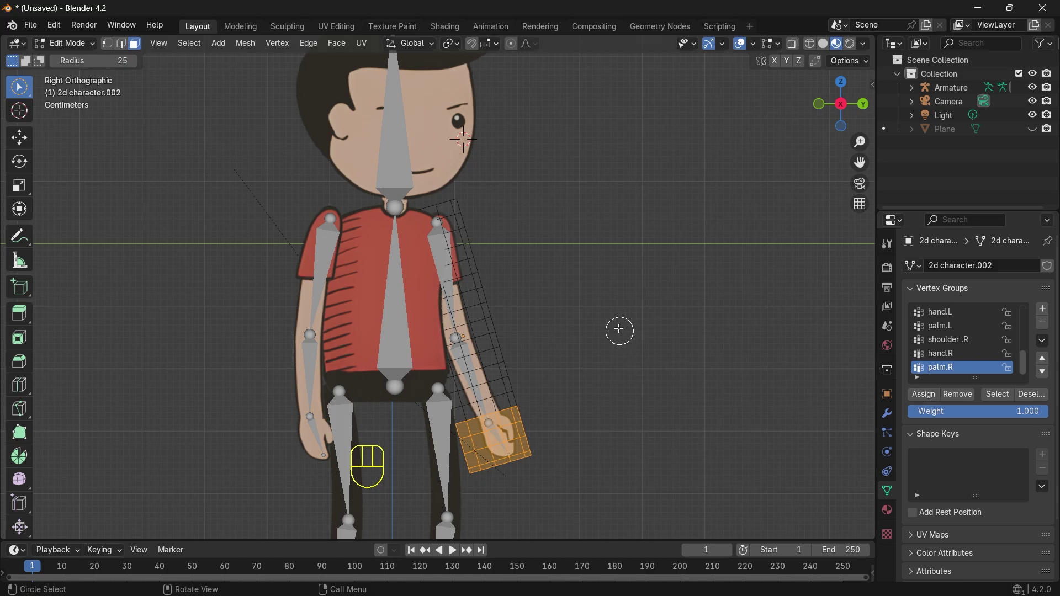
{"action": "scroll", "coordinate": [618, 322], "scroll_direction": "down", "scroll_amount": 3}
{"action": "left_click", "coordinate": [57, 48]}
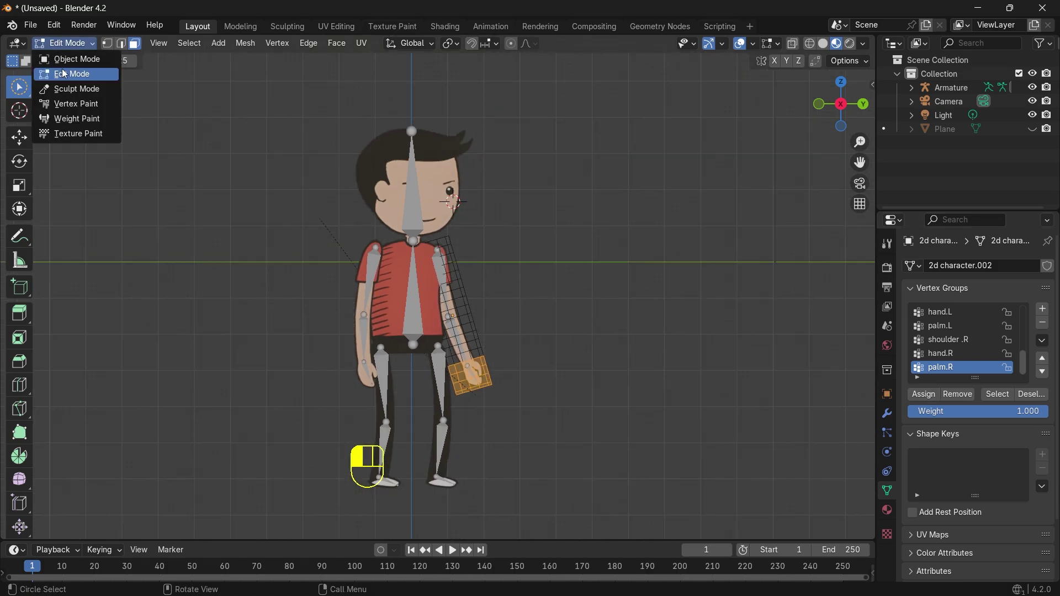
{"action": "left_click", "coordinate": [69, 56]}
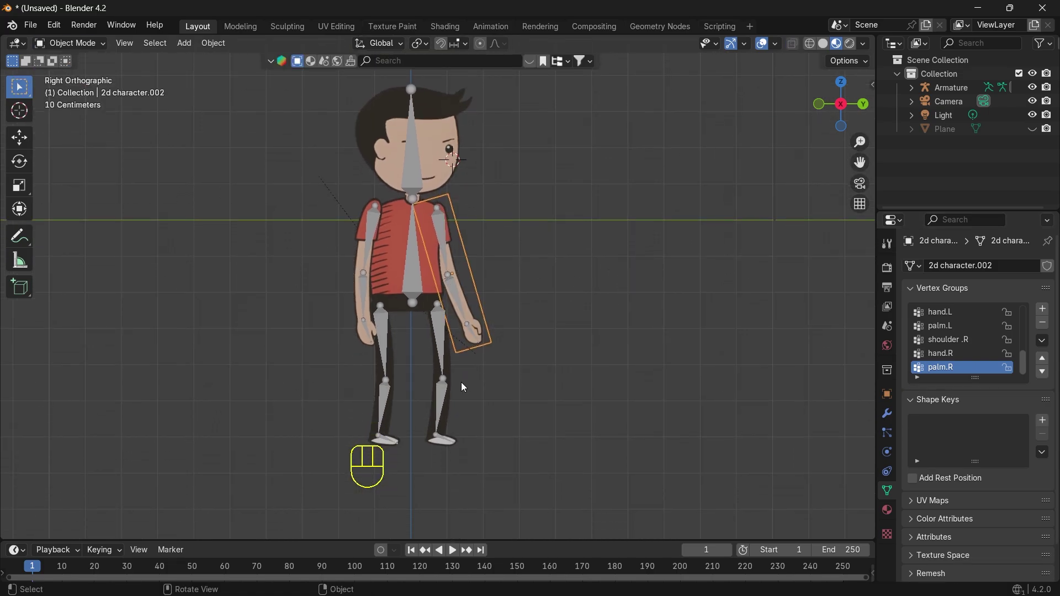
Step: Open the back-side leg mesh in Edit Mode and switch the selection tool to Select Box
{"action": "scroll", "coordinate": [433, 387], "scroll_direction": "up", "scroll_amount": 3}
{"action": "left_click", "coordinate": [355, 403]}
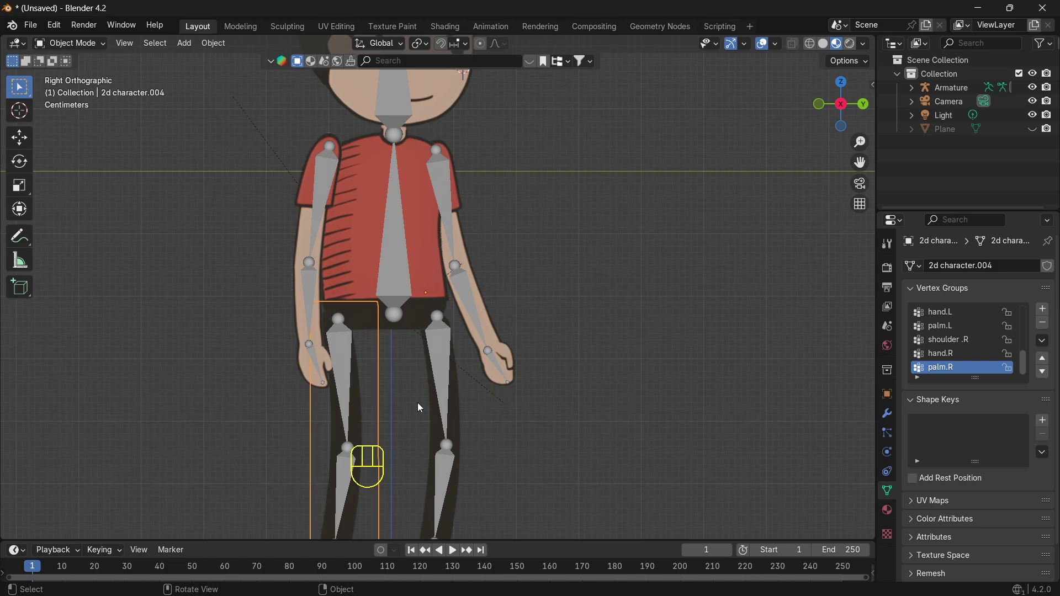
{"action": "key", "text": "Tab"}
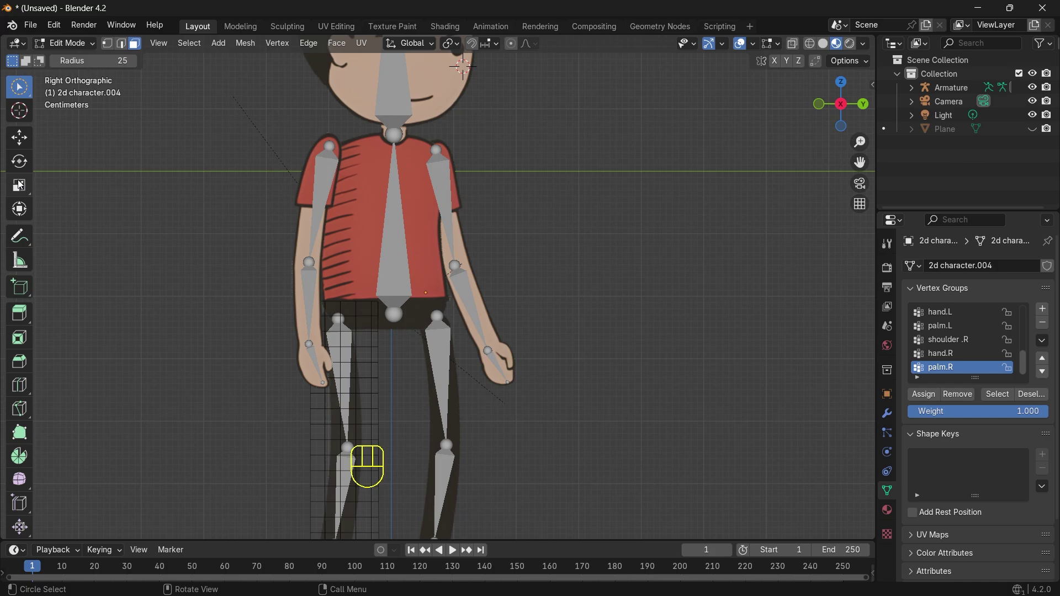
{"action": "left_click", "coordinate": [19, 87]}
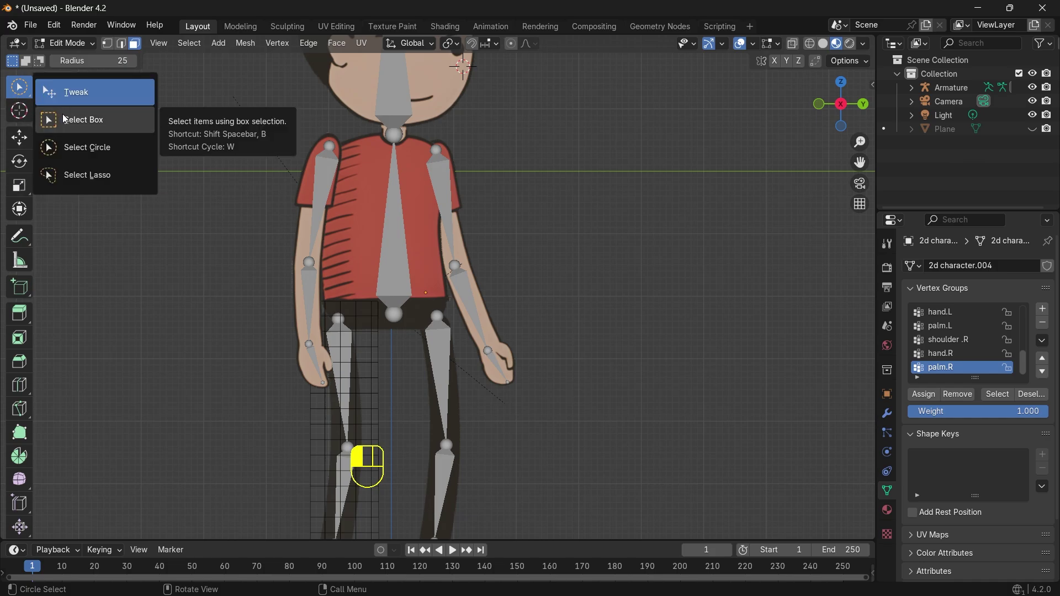
{"action": "left_click", "coordinate": [64, 119]}
Step: Assign the thigh faces of the back-side leg mesh, from the waist to just above the knee, to the "hip.L" vertex group
{"action": "left_click_drag", "start_coordinate": [860, 162], "coordinate": [858, 68]}
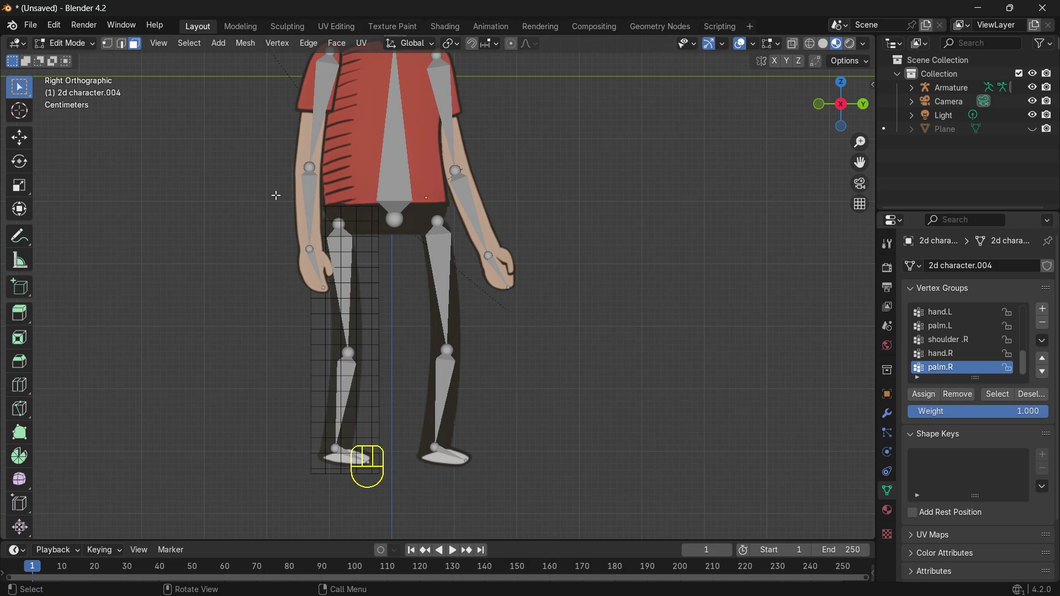
{"action": "left_click_drag", "start_coordinate": [276, 196], "coordinate": [411, 340]}
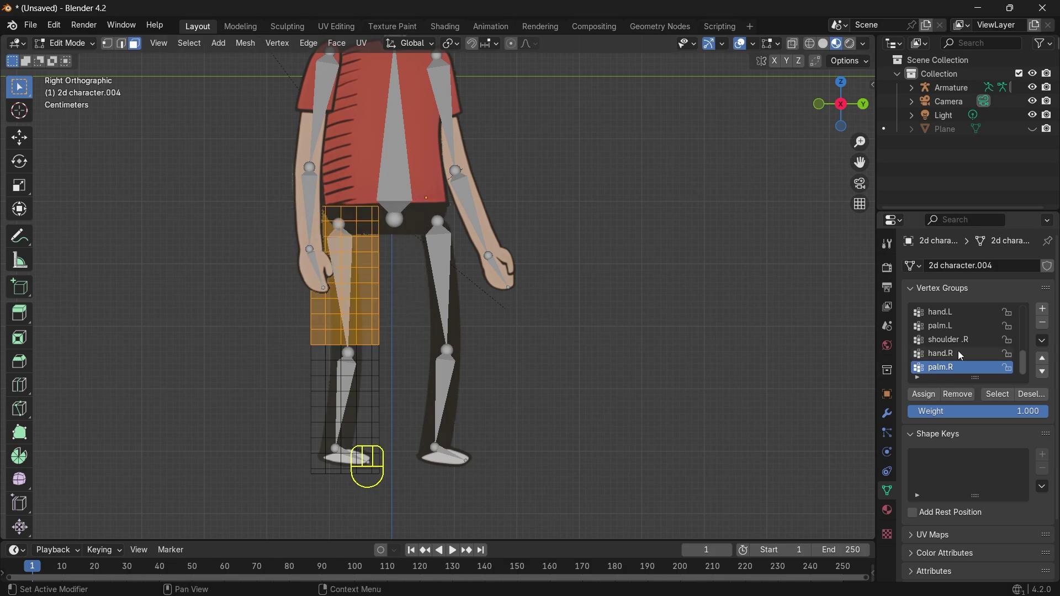
{"action": "scroll", "coordinate": [961, 356], "scroll_direction": "up", "scroll_amount": 3}
{"action": "scroll", "coordinate": [952, 343], "scroll_direction": "up", "scroll_amount": 3}
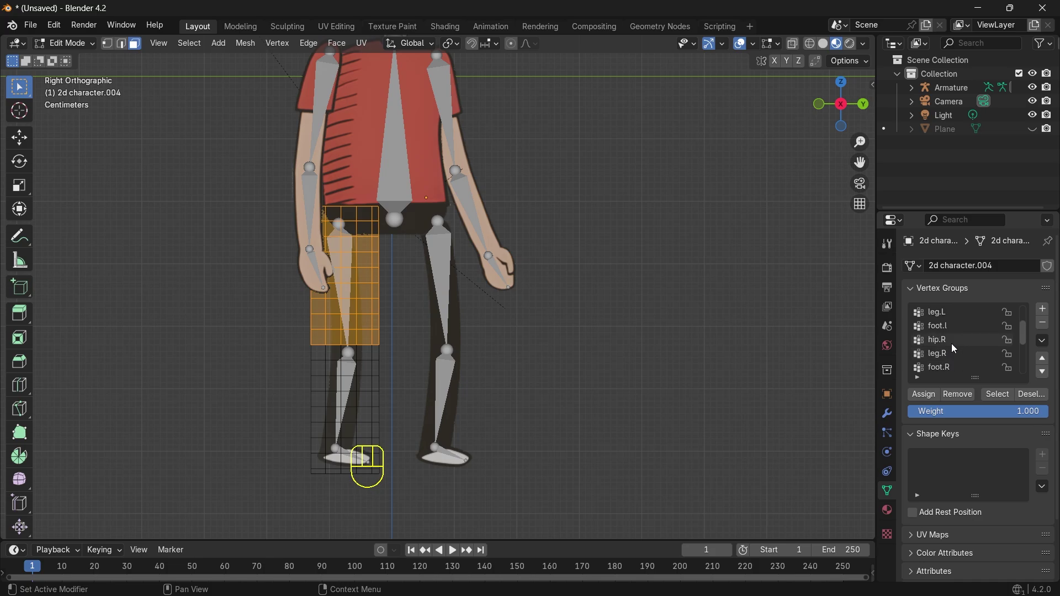
{"action": "scroll", "coordinate": [944, 319], "scroll_direction": "up", "scroll_amount": 3}
{"action": "left_click", "coordinate": [945, 339]}
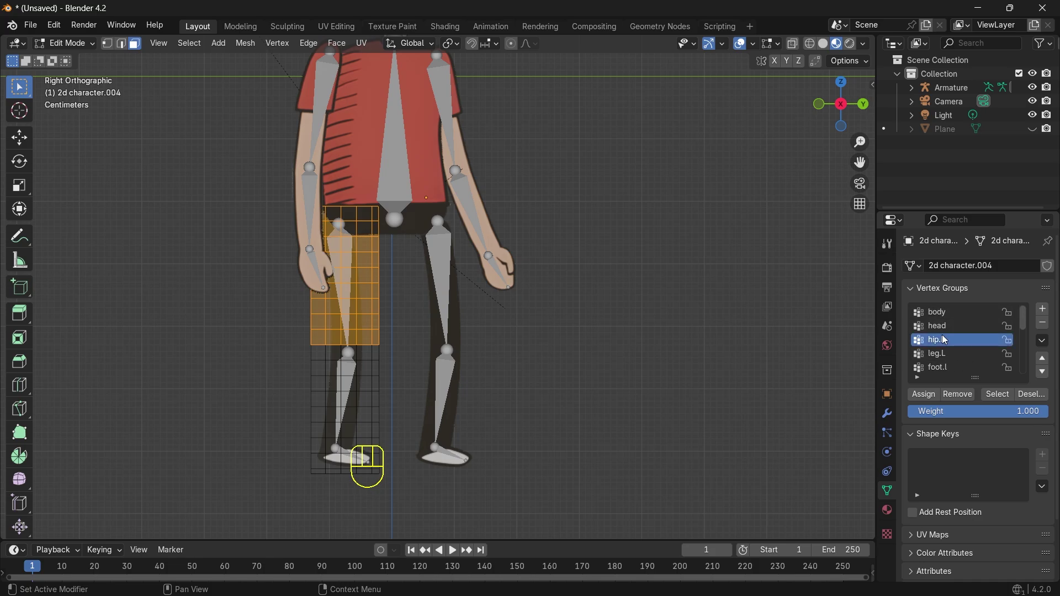
{"action": "left_click", "coordinate": [924, 395]}
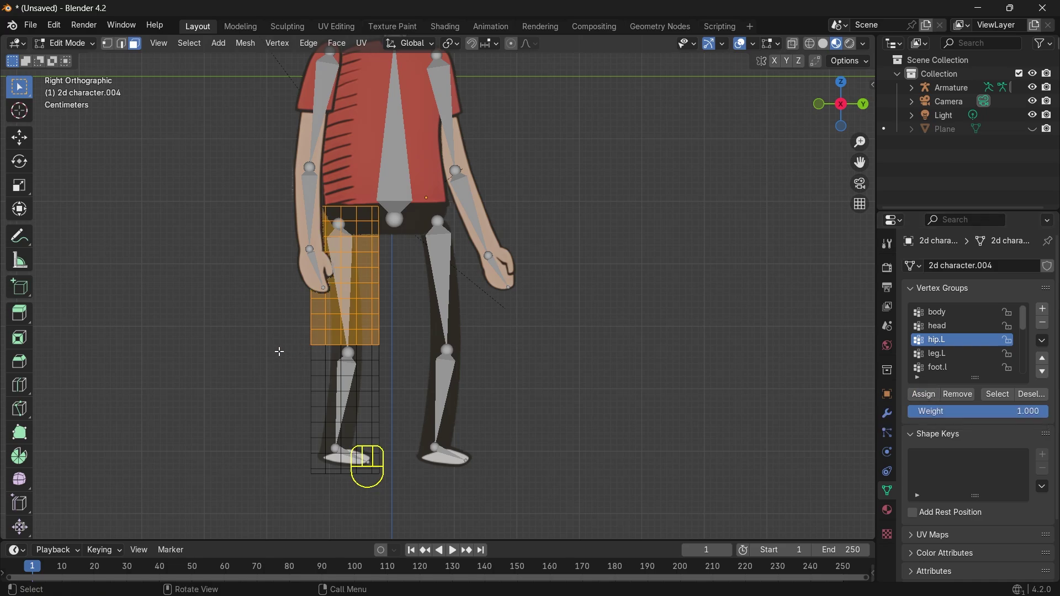
Step: Assign the lower-leg faces of the back-side leg mesh, between knee and ankle, to the "leg.L" vertex group
{"action": "left_click_drag", "start_coordinate": [279, 352], "coordinate": [406, 433]}
{"action": "left_click", "coordinate": [937, 353]}
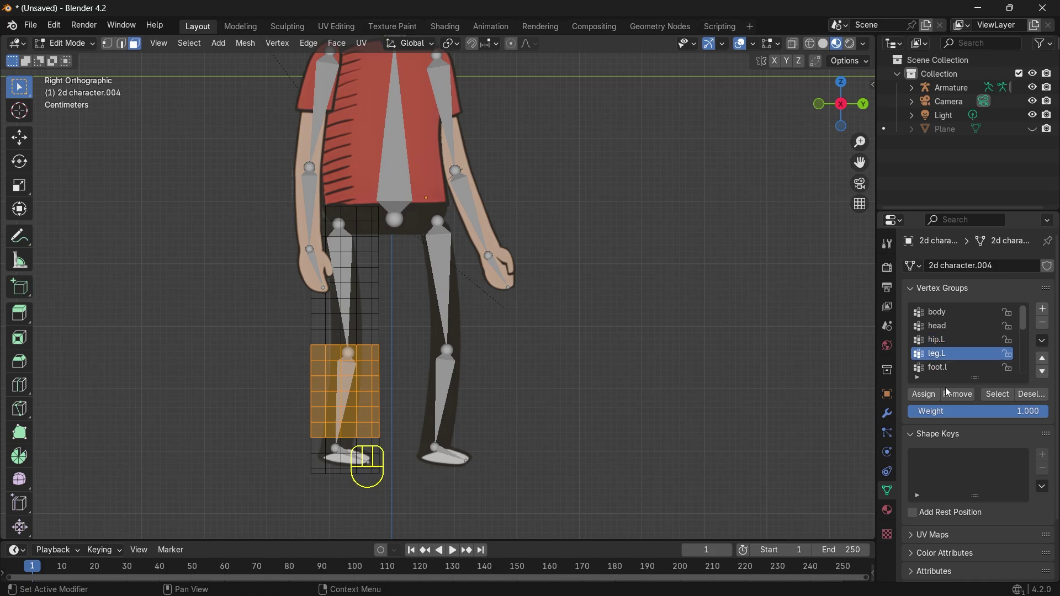
{"action": "left_click", "coordinate": [926, 403]}
Step: Assign the lowest faces of the back-side leg mesh, around the foot, to the "foot.l" vertex group and return to Object Mode
{"action": "left_click_drag", "start_coordinate": [283, 441], "coordinate": [396, 492]}
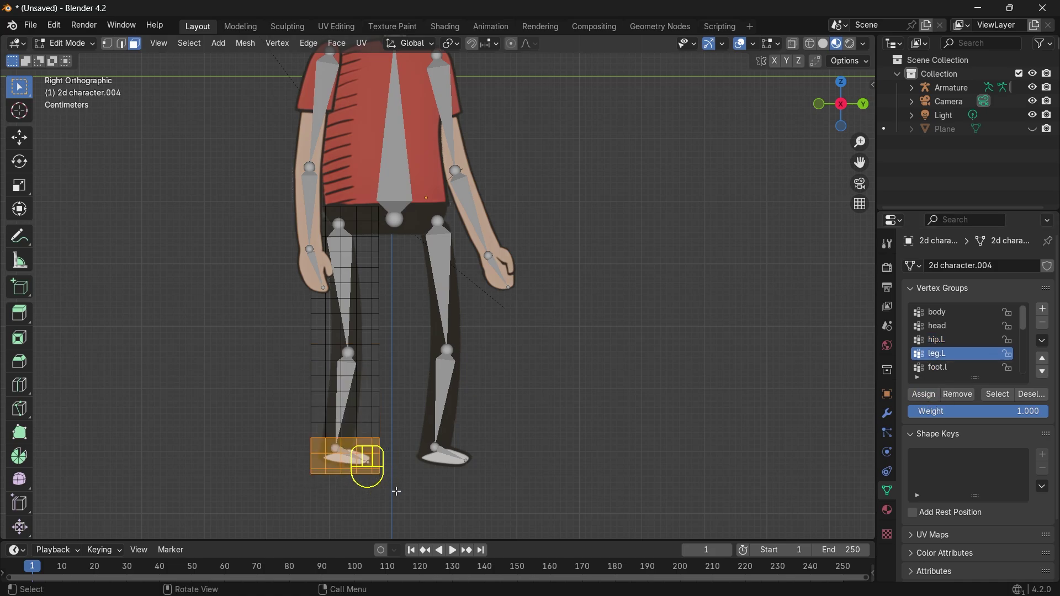
{"action": "left_click", "coordinate": [960, 368]}
{"action": "left_click", "coordinate": [921, 395]}
{"action": "left_click", "coordinate": [676, 366]}
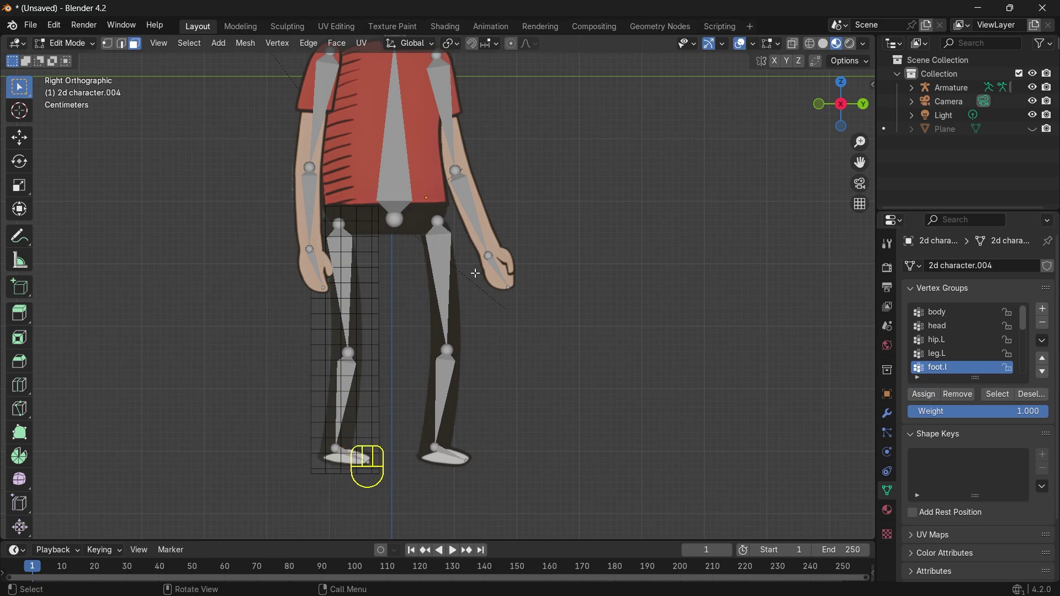
{"action": "left_click", "coordinate": [63, 43]}
{"action": "left_click", "coordinate": [65, 52]}
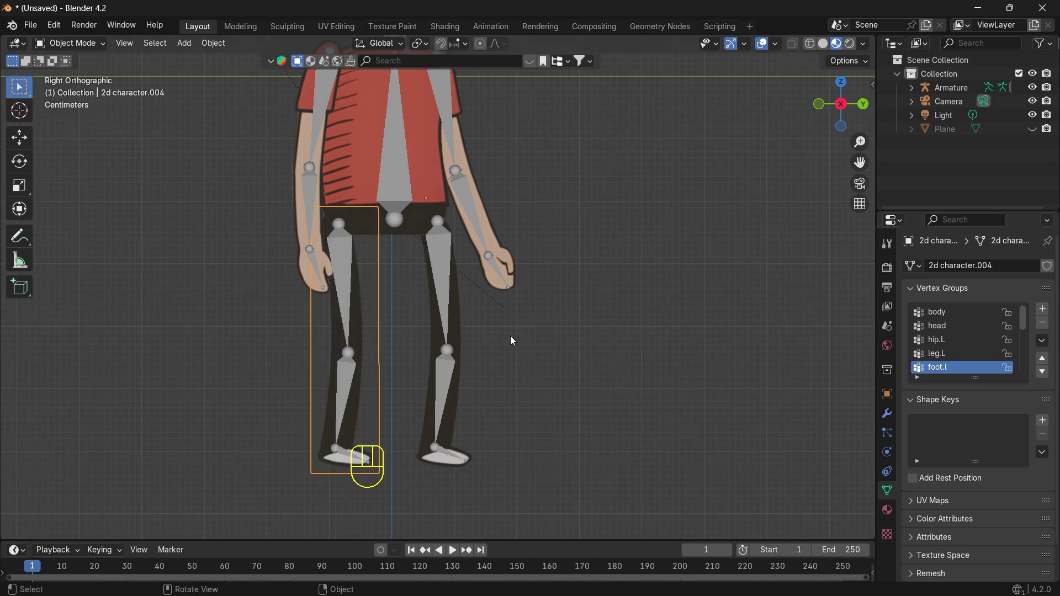
Step: In Edit Mode, assign the thigh faces of the front-side leg mesh, from the waist to the knee, to the "hip.R" vertex group
{"action": "left_click", "coordinate": [475, 340]}
{"action": "key", "text": "Tab"}
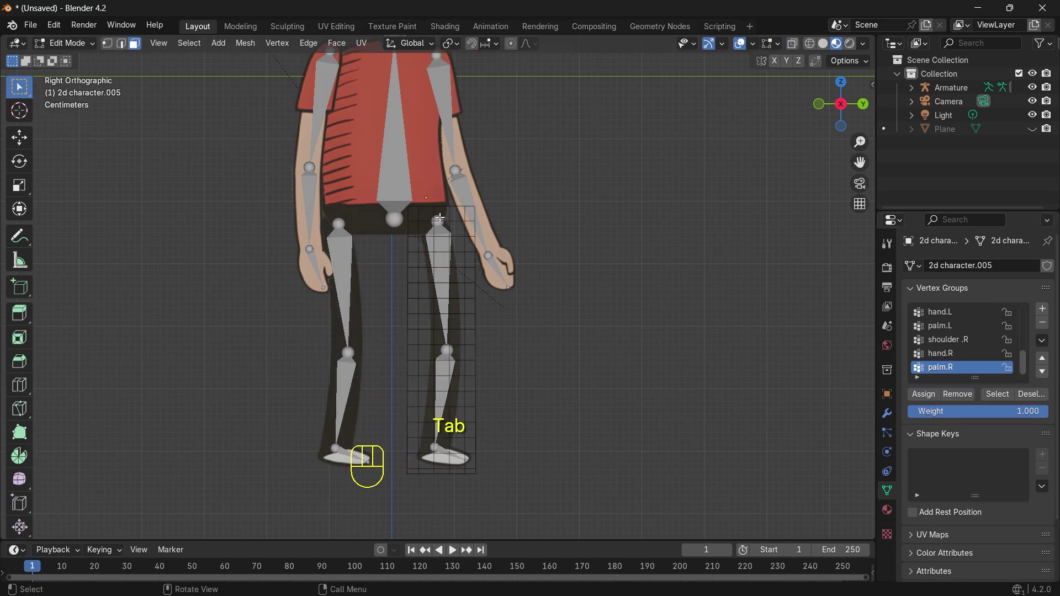
{"action": "left_click_drag", "start_coordinate": [392, 196], "coordinate": [523, 338]}
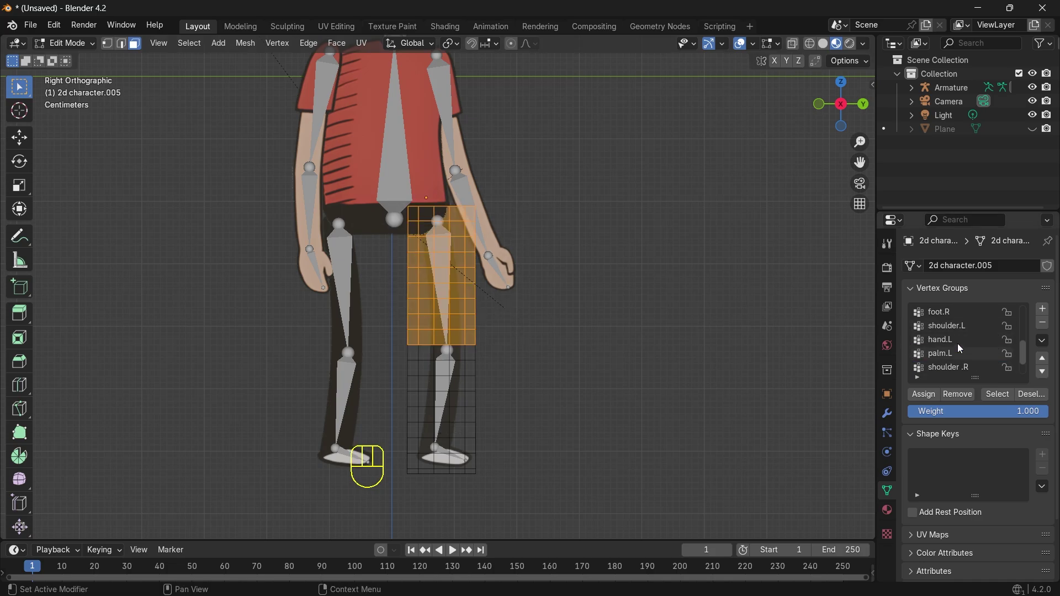
{"action": "scroll", "coordinate": [957, 345], "scroll_direction": "up", "scroll_amount": 5}
{"action": "scroll", "coordinate": [959, 341], "scroll_direction": "up", "scroll_amount": 1}
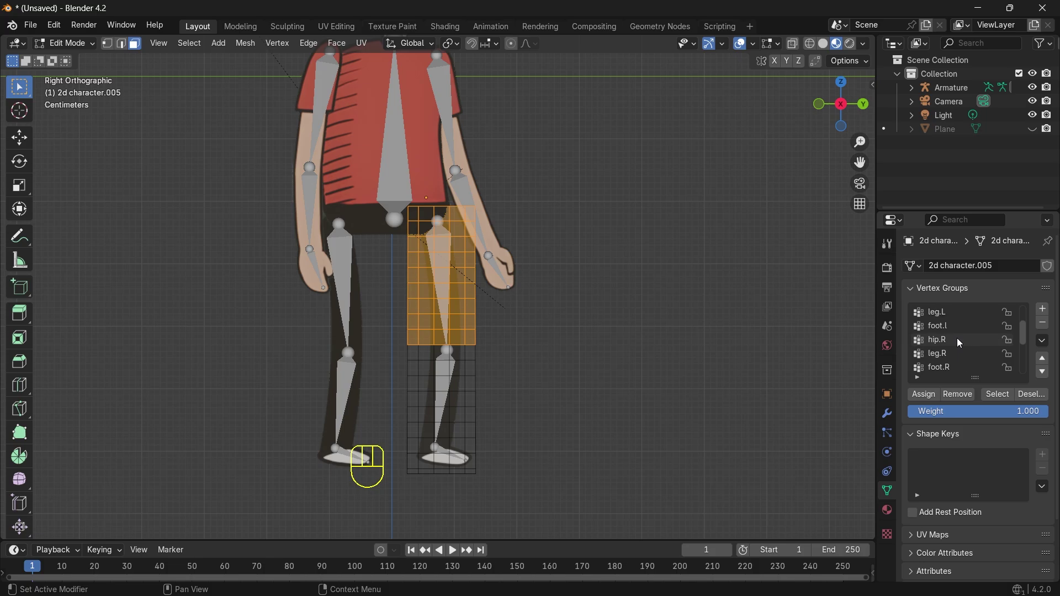
{"action": "left_click", "coordinate": [944, 340]}
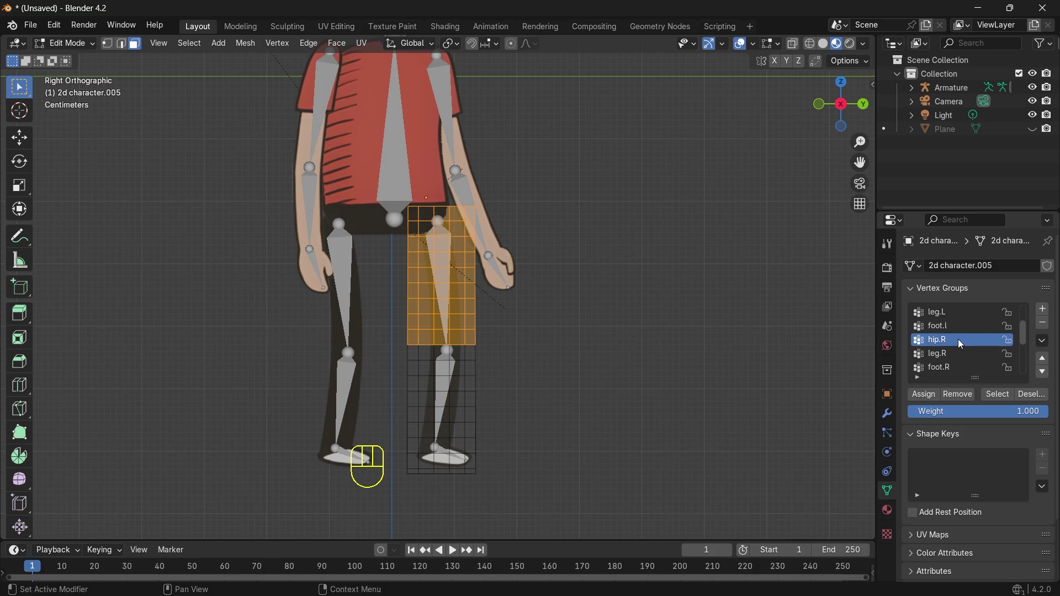
{"action": "left_click", "coordinate": [935, 397]}
{"action": "left_click", "coordinate": [396, 355]}
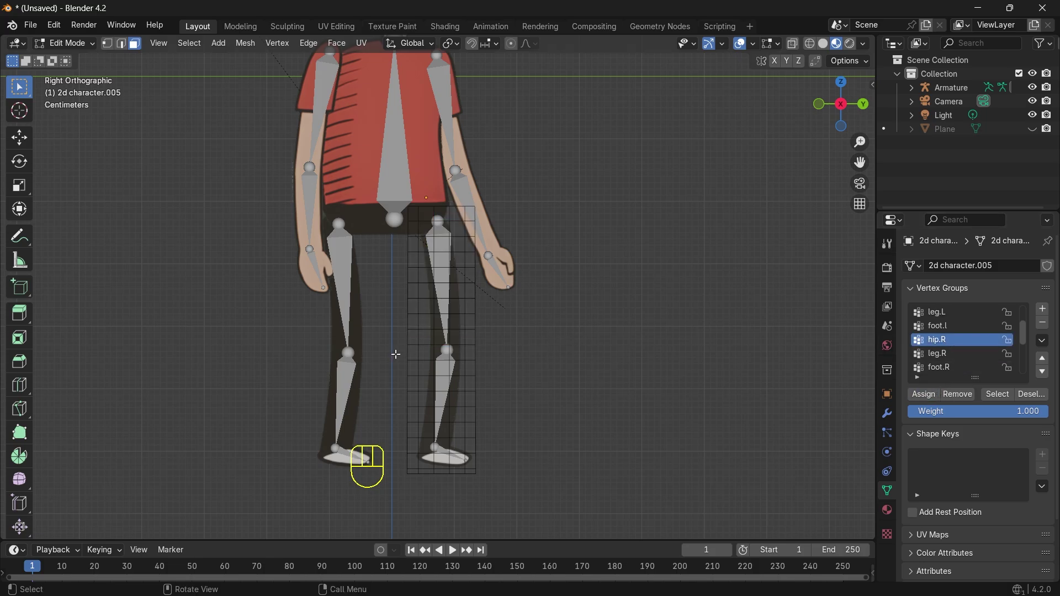
Step: Assign the lower-leg faces of the front-side leg mesh, between knee and ankle, to the "leg.R" vertex group
{"action": "left_click_drag", "start_coordinate": [385, 353], "coordinate": [518, 432]}
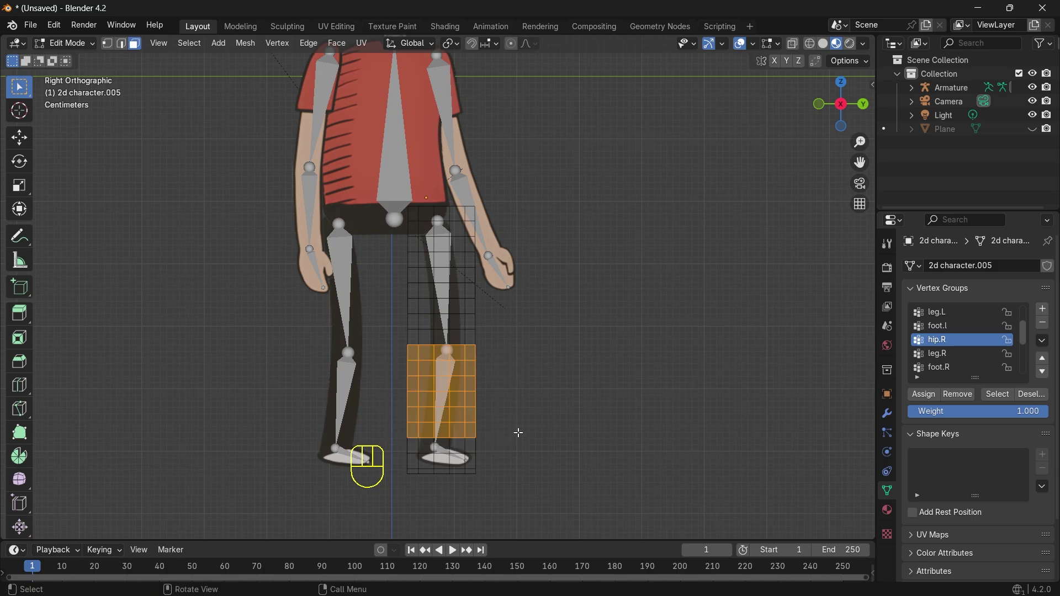
{"action": "left_click", "coordinate": [943, 357]}
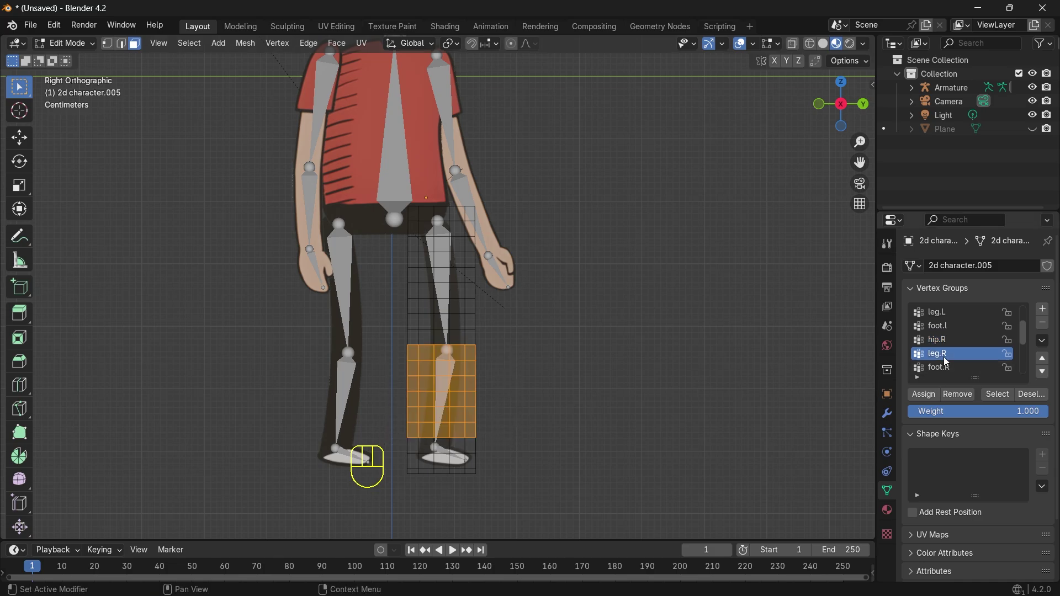
{"action": "left_click", "coordinate": [530, 441]}
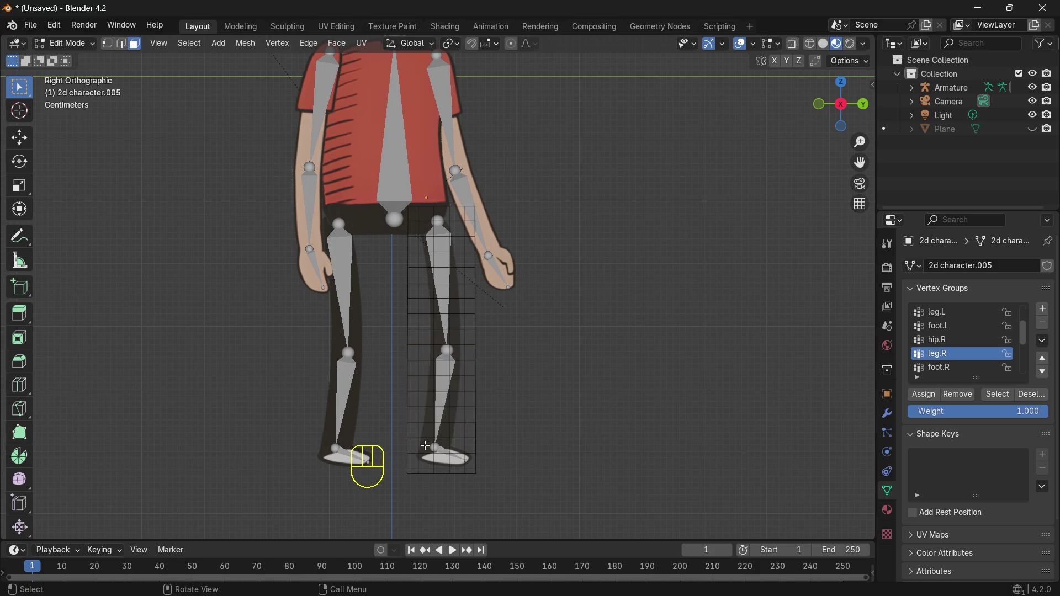
Step: Assign the lowest faces of the front-side leg mesh, around the foot, to the "foot.R" vertex group and return to Object Mode
{"action": "left_click_drag", "start_coordinate": [402, 446], "coordinate": [547, 485]}
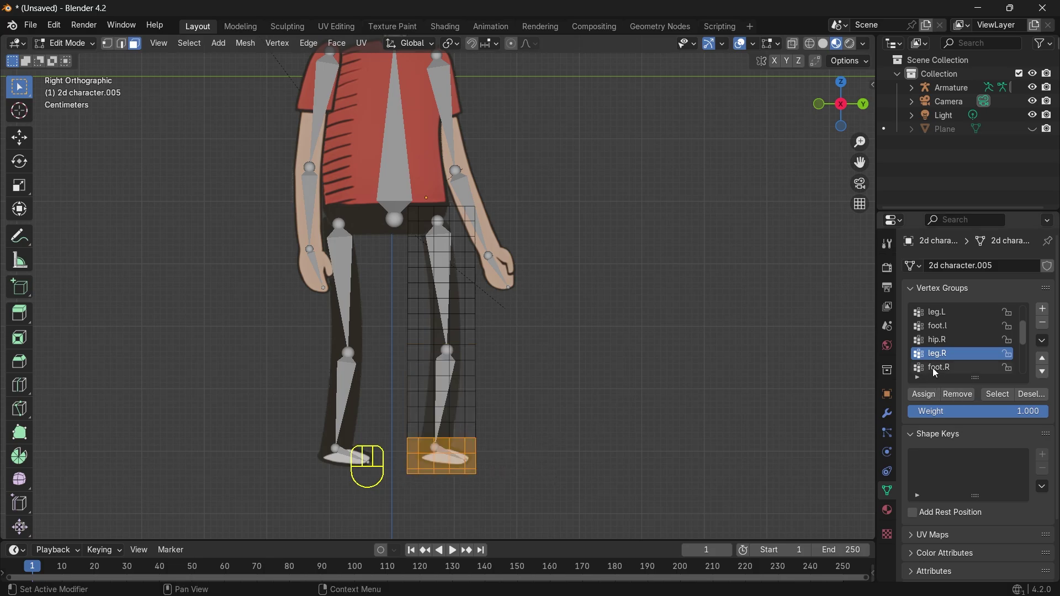
{"action": "left_click", "coordinate": [974, 369]}
{"action": "left_click", "coordinate": [923, 395]}
{"action": "left_click", "coordinate": [652, 214]}
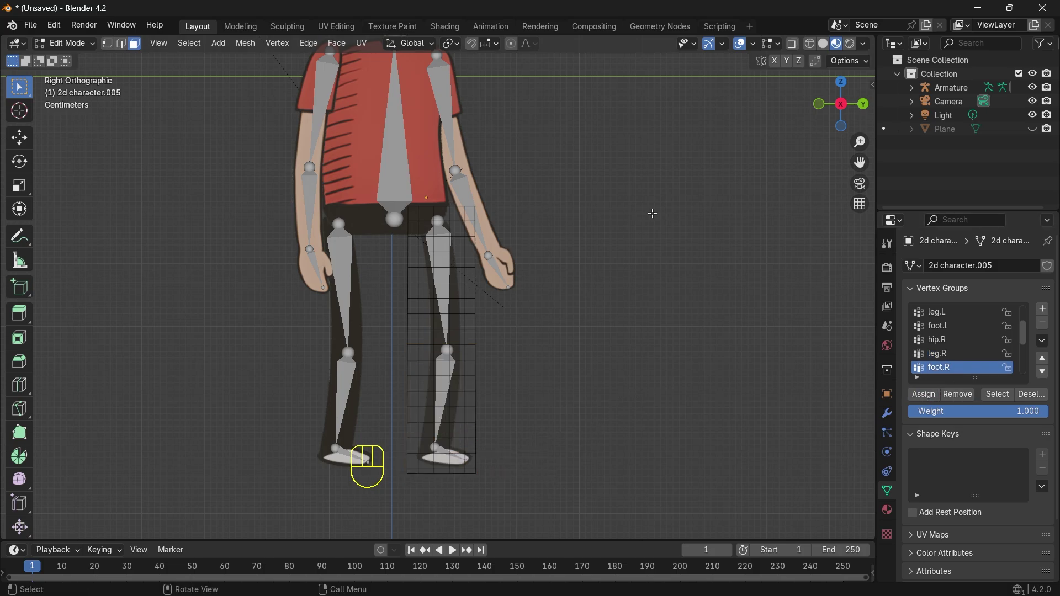
{"action": "left_click", "coordinate": [65, 43]}
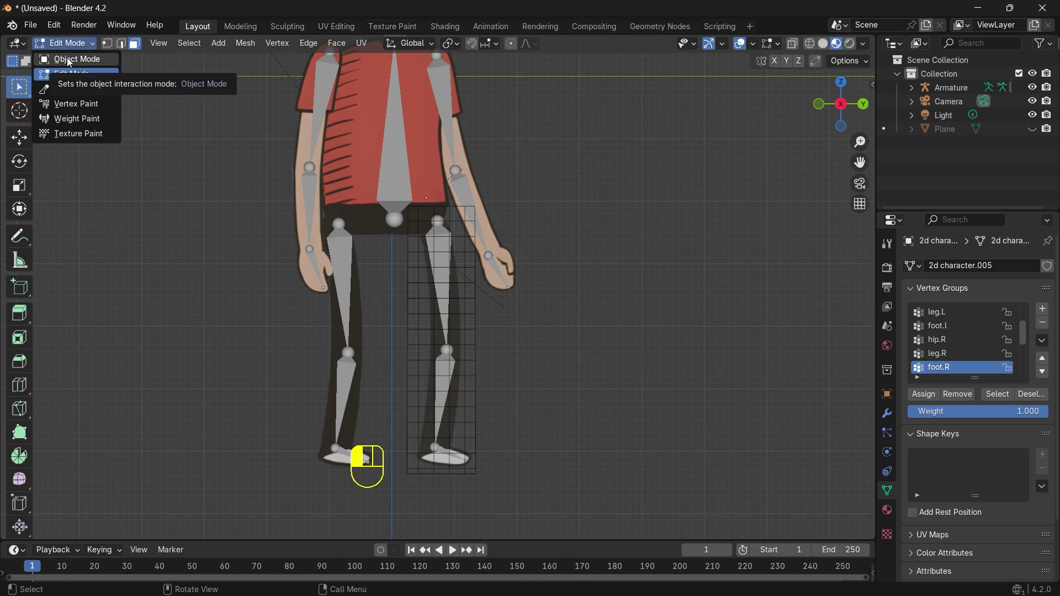
{"action": "left_click", "coordinate": [69, 61]}
{"action": "left_click", "coordinate": [555, 149]}
Step: Select the character's armature and switch it to Pose Mode
{"action": "scroll", "coordinate": [532, 160], "scroll_direction": "down", "scroll_amount": 5}
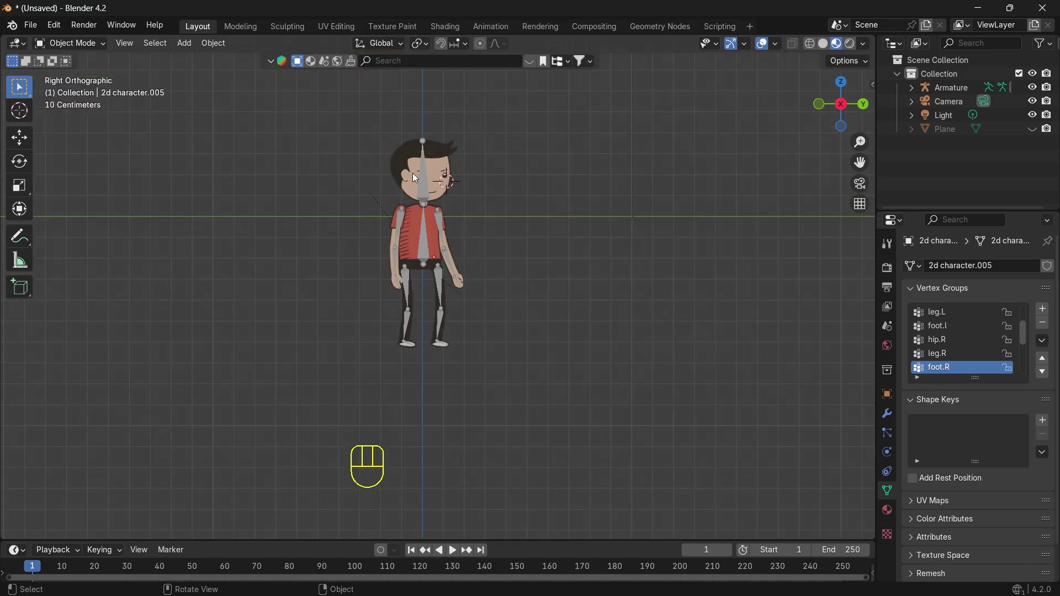
{"action": "left_click", "coordinate": [420, 191]}
{"action": "scroll", "coordinate": [466, 168], "scroll_direction": "up", "scroll_amount": 3}
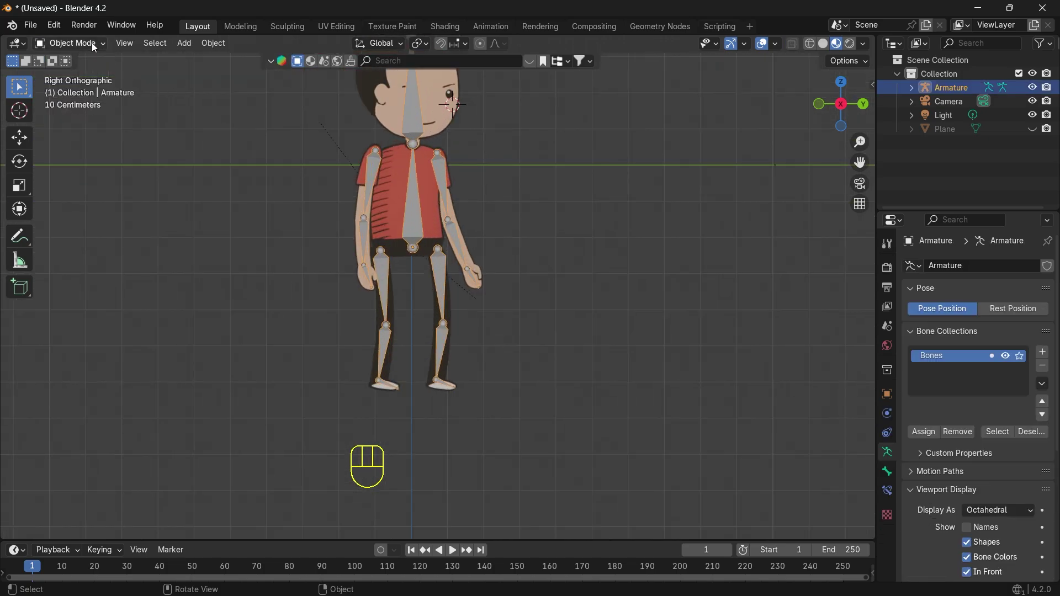
{"action": "left_click", "coordinate": [72, 43]}
{"action": "left_click", "coordinate": [83, 88]}
{"action": "left_click_drag", "start_coordinate": [860, 161], "coordinate": [852, 226]}
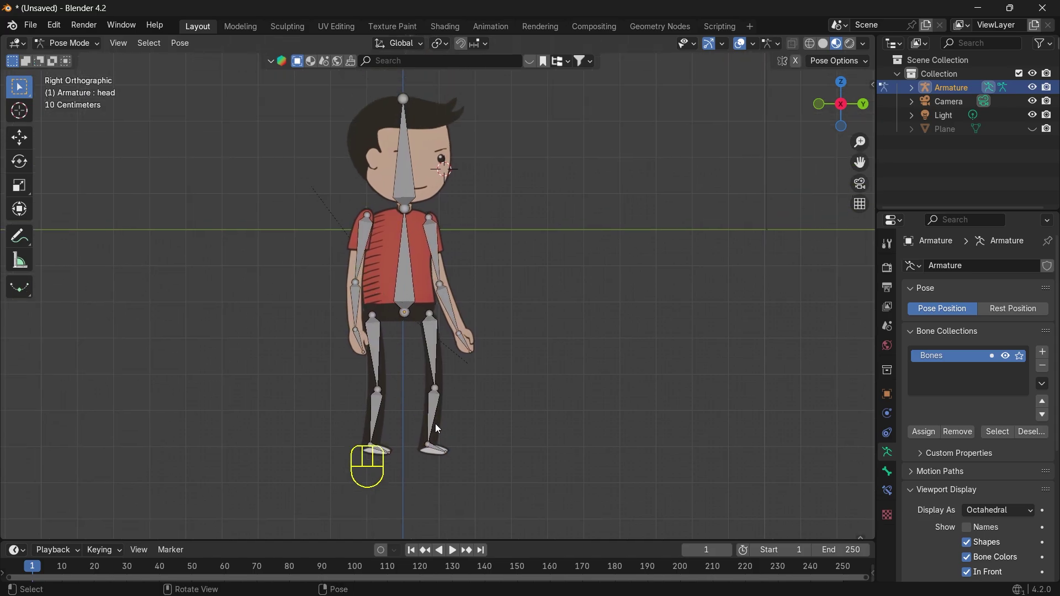
Step: Rotate the leg.R bone slightly forward and swing the hand.R forearm bone forward to test the rig
{"action": "left_click", "coordinate": [20, 161]}
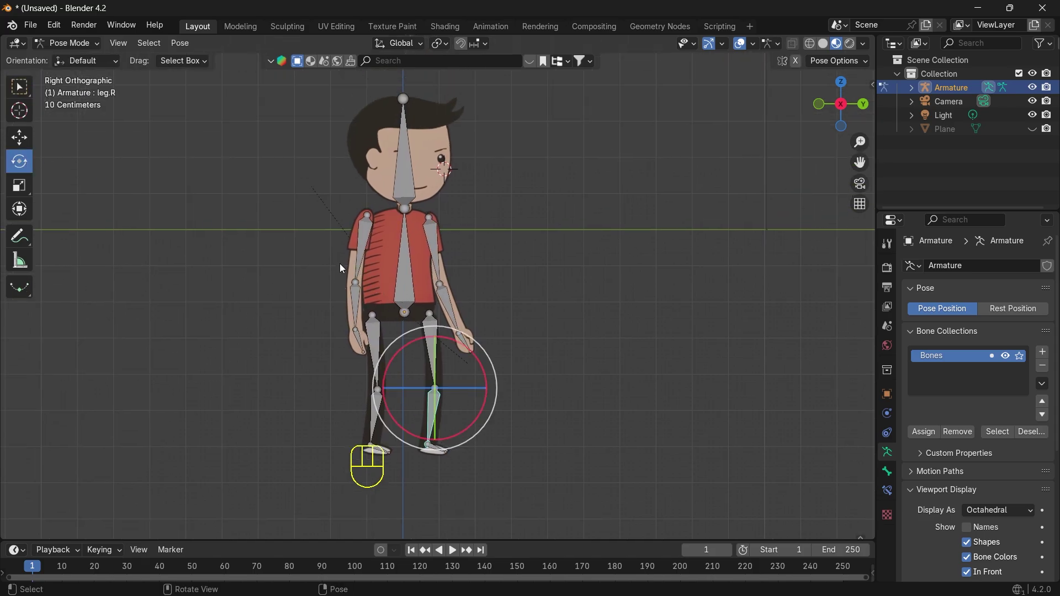
{"action": "mouse_move", "coordinate": [479, 361]}
{"action": "left_mouse_down"}
{"action": "mouse_move", "coordinate": [469, 333]}
{"action": "mouse_move", "coordinate": [481, 387]}
{"action": "mouse_move", "coordinate": [467, 351]}
{"action": "left_mouse_up"}
{"action": "left_click", "coordinate": [454, 315]}
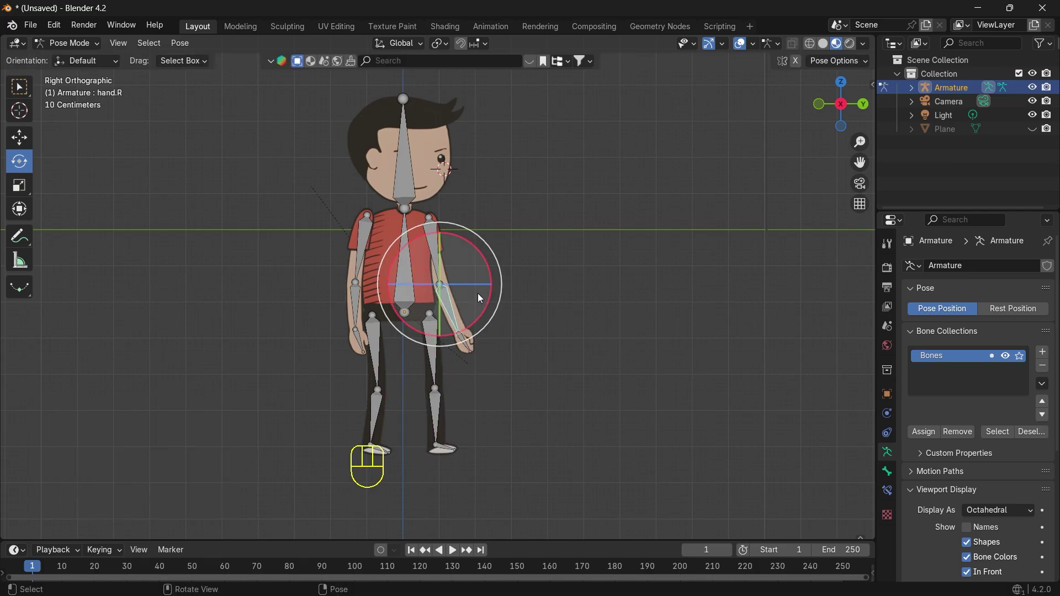
{"action": "mouse_move", "coordinate": [484, 303]}
{"action": "left_mouse_down"}
{"action": "mouse_move", "coordinate": [501, 276]}
{"action": "mouse_move", "coordinate": [499, 289]}
{"action": "left_mouse_up"}
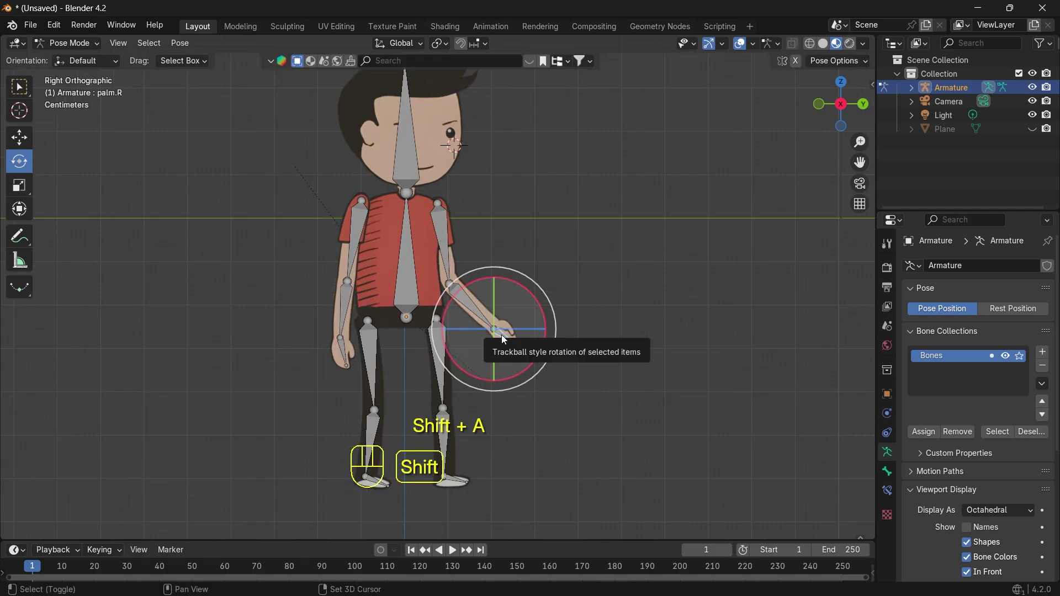
Step: Try to duplicate the palm.R bone in Pose Mode and switch the armature to Edit Mode
{"action": "key", "text": "shift+d"}
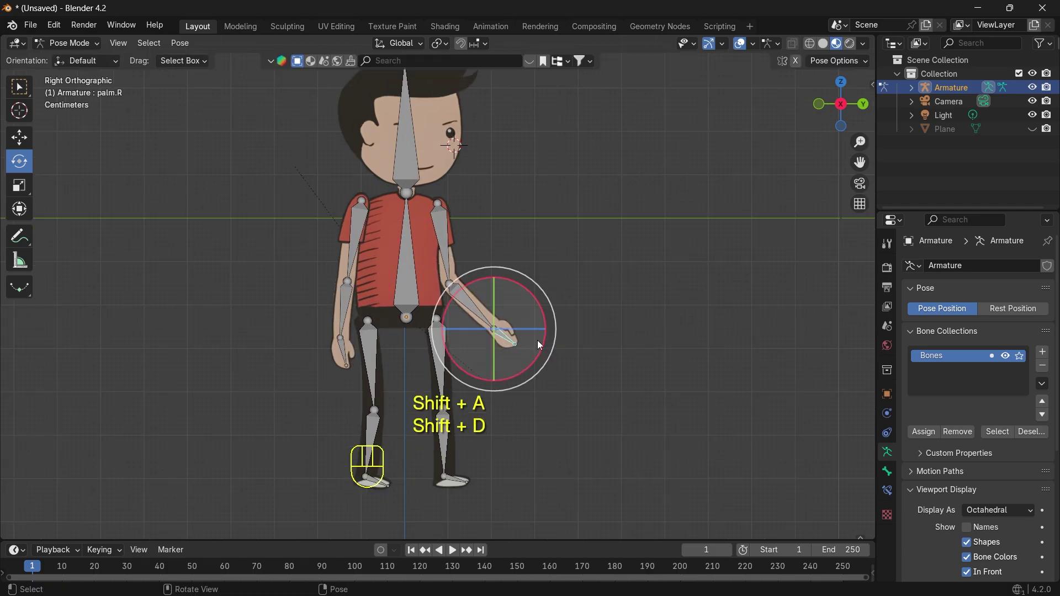
{"action": "left_click", "coordinate": [537, 340]}
{"action": "left_click", "coordinate": [78, 45]}
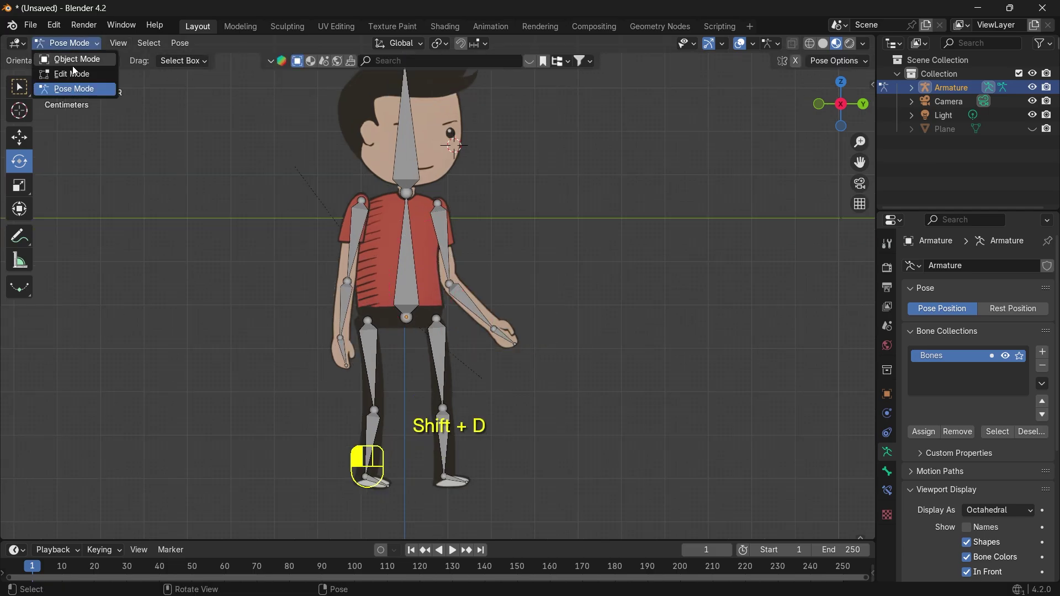
{"action": "left_click", "coordinate": [72, 69]}
Step: Duplicate the foot.R bone, place the copy just beyond the toes, about 0.06 m in Y, and separate it into its own armature
{"action": "scroll", "coordinate": [495, 345], "scroll_direction": "up", "scroll_amount": 1}
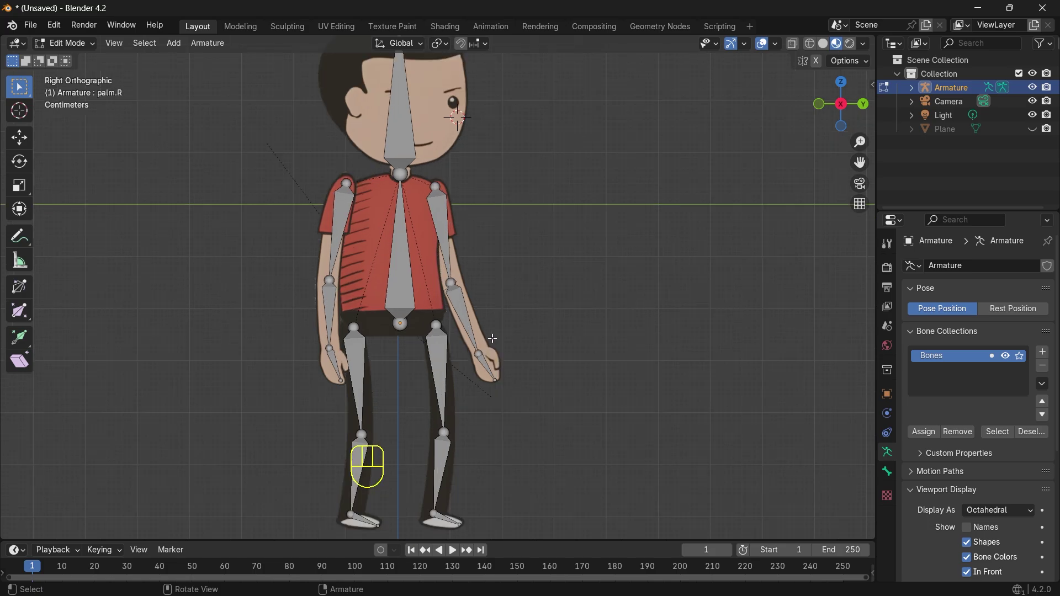
{"action": "left_click_drag", "start_coordinate": [858, 166], "coordinate": [832, 77]}
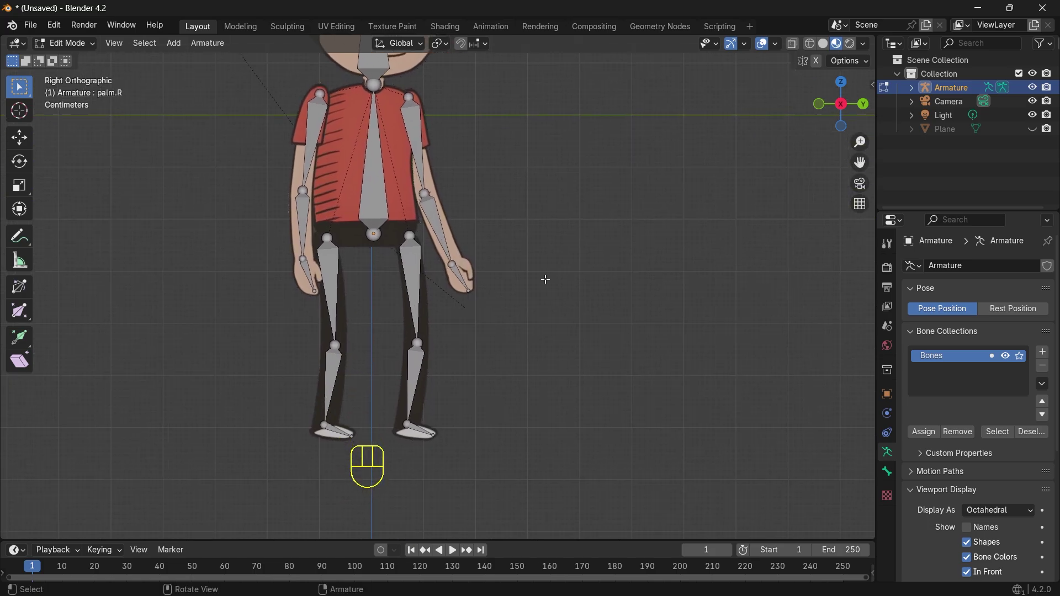
{"action": "scroll", "coordinate": [545, 280], "scroll_direction": "up", "scroll_amount": 1}
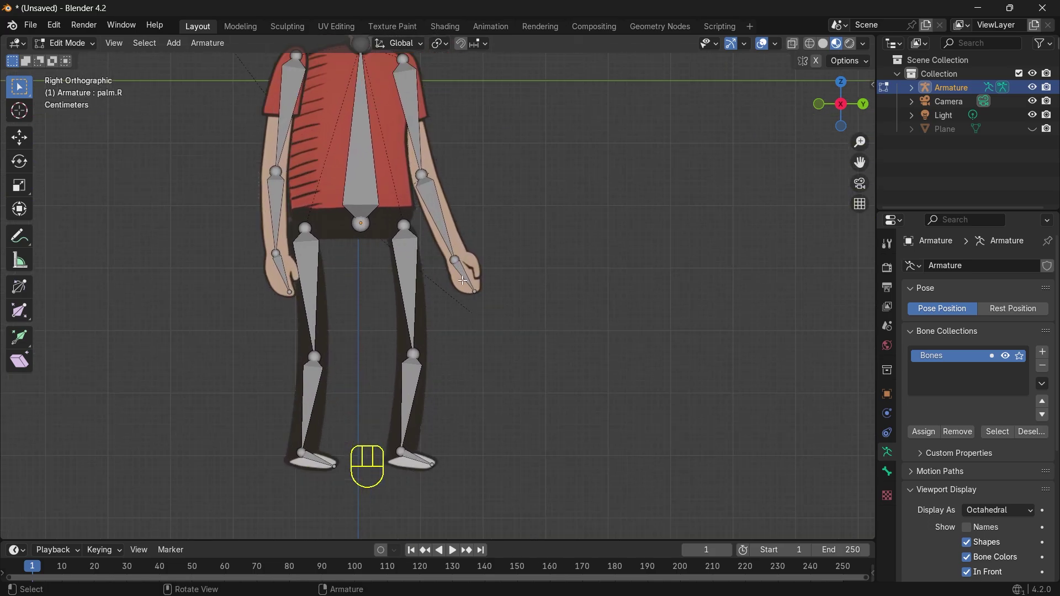
{"action": "left_click", "coordinate": [416, 458]}
{"action": "key", "text": "shift+d"}
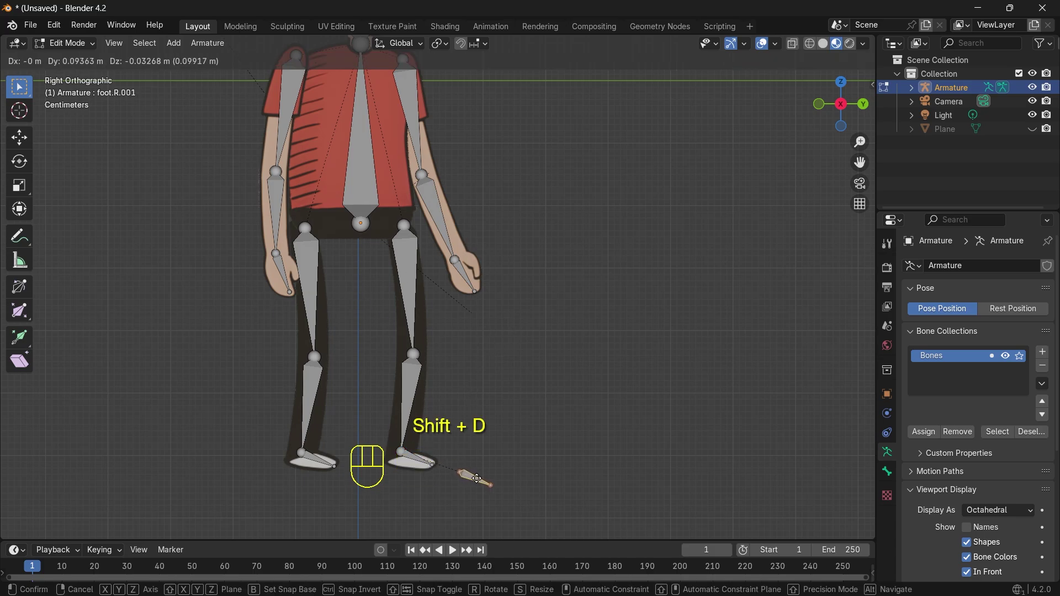
{"action": "left_click", "coordinate": [472, 478]}
{"action": "key", "text": "g"}
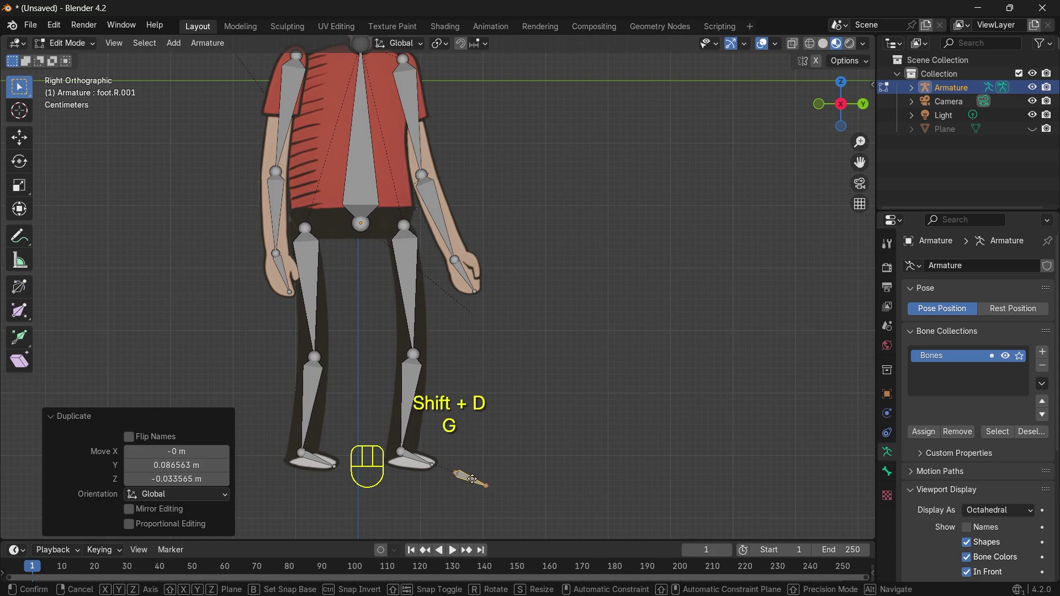
{"action": "left_click", "coordinate": [459, 474]}
{"action": "right_click", "coordinate": [459, 475]}
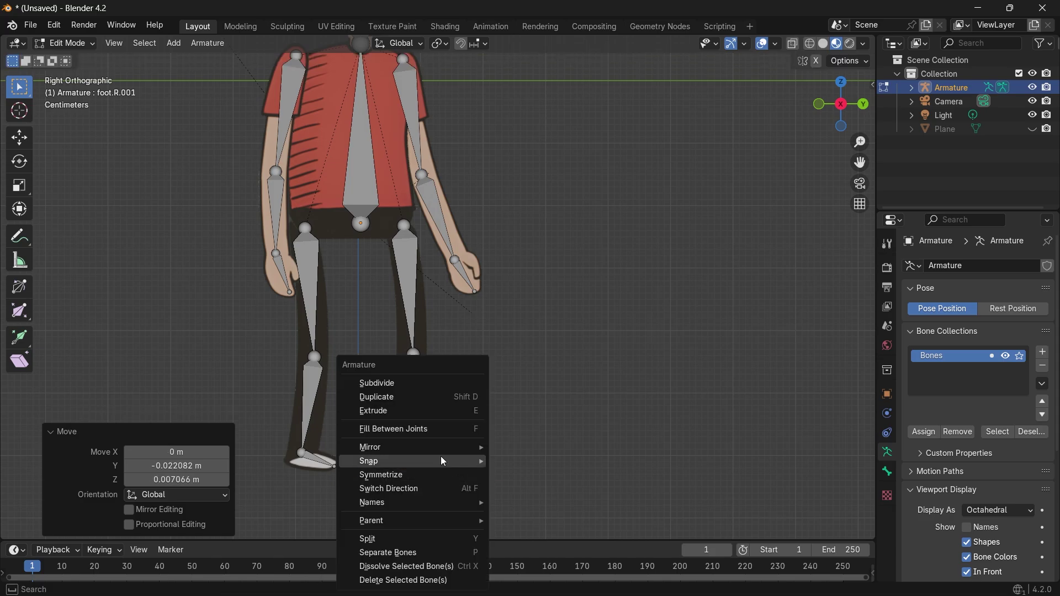
{"action": "left_click", "coordinate": [406, 554]}
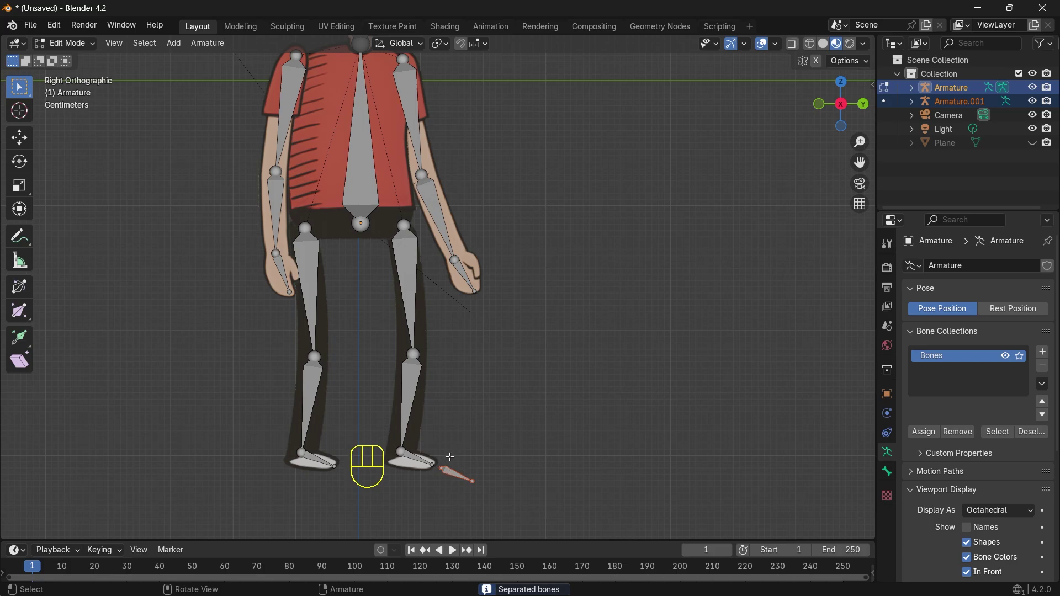
Step: Duplicate the palm.R bone, offset about 0.05 m in Y and -0.07 m in Z, and separate the copy into its own armature
{"action": "key", "text": "shift+d"}
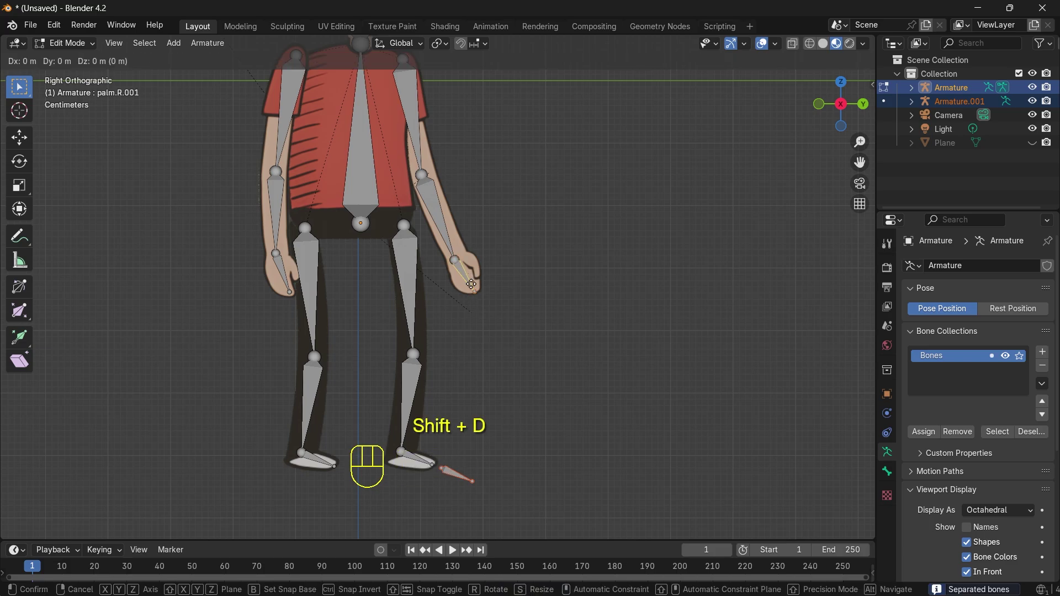
{"action": "left_click", "coordinate": [498, 324]}
{"action": "right_click", "coordinate": [476, 314]}
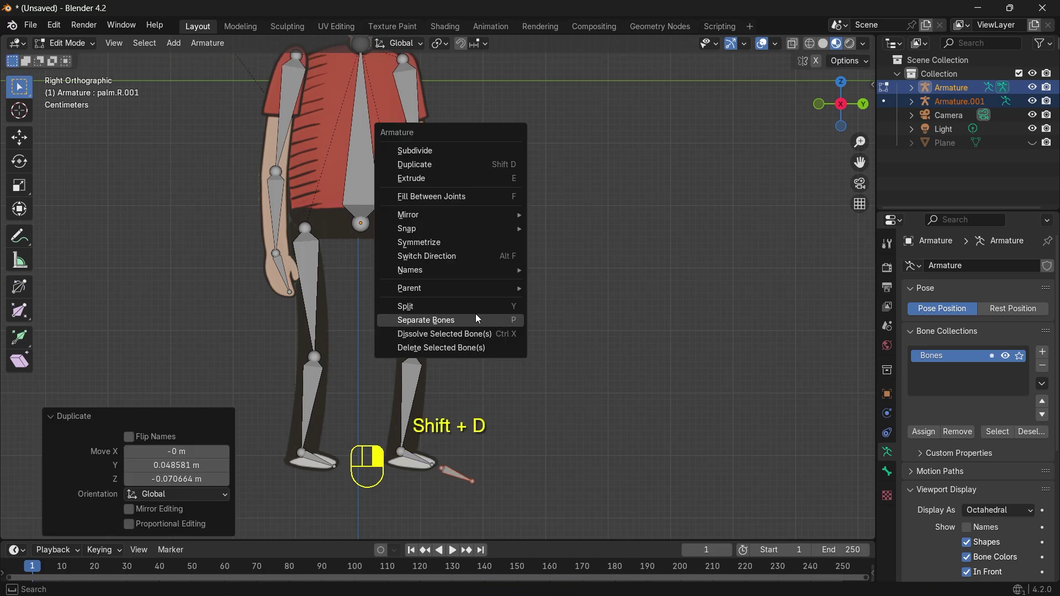
{"action": "left_click", "coordinate": [459, 317]}
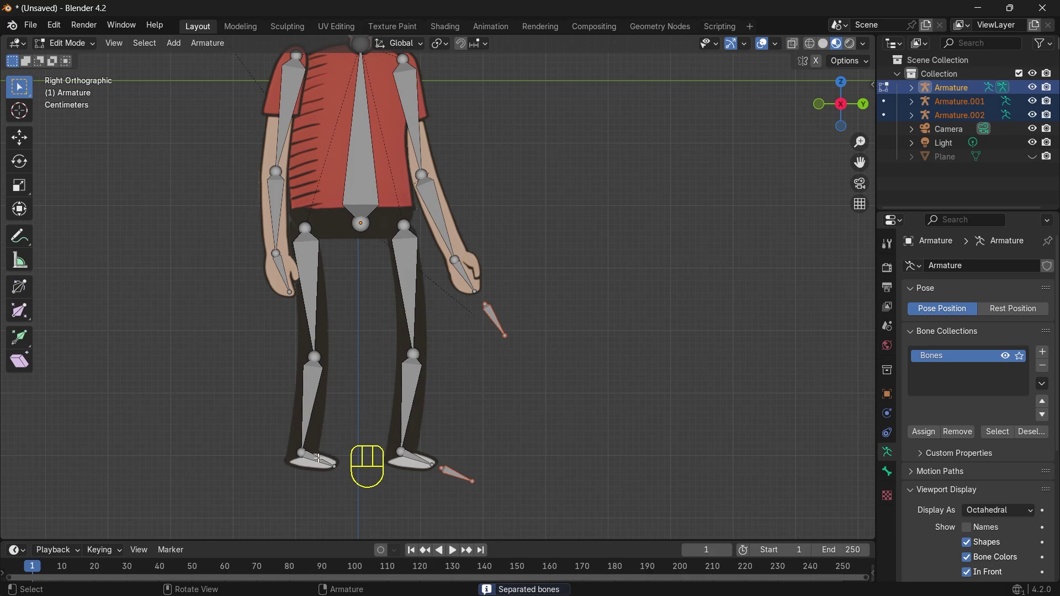
Step: Duplicate the foot.l bone, offset about 0.07 m in Y and -0.03 m in Z, separate the copy into its own armature and return to Object Mode
{"action": "key", "text": "shift"}
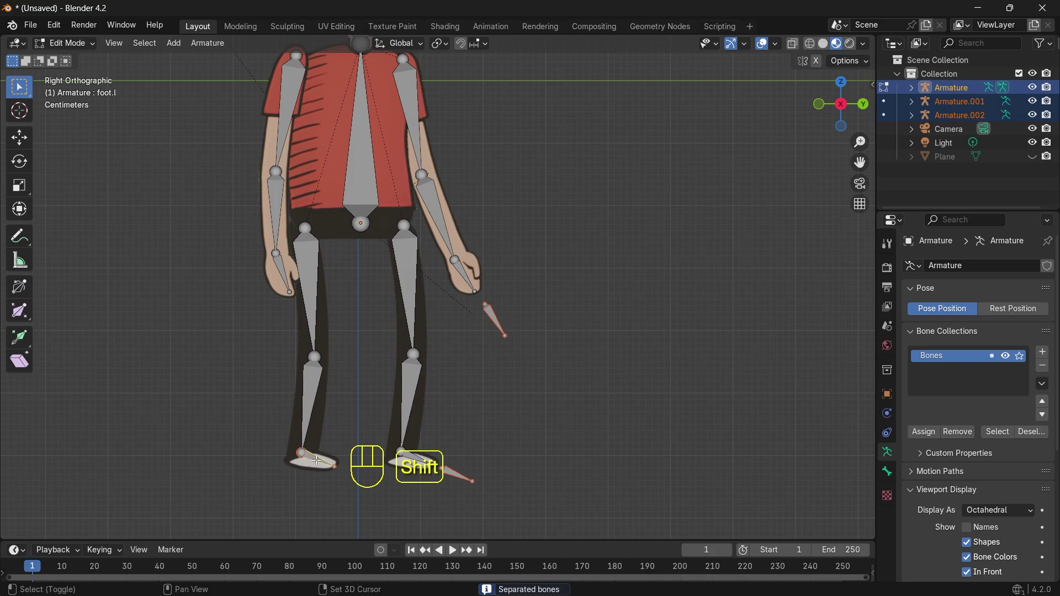
{"action": "key", "text": "shift+d"}
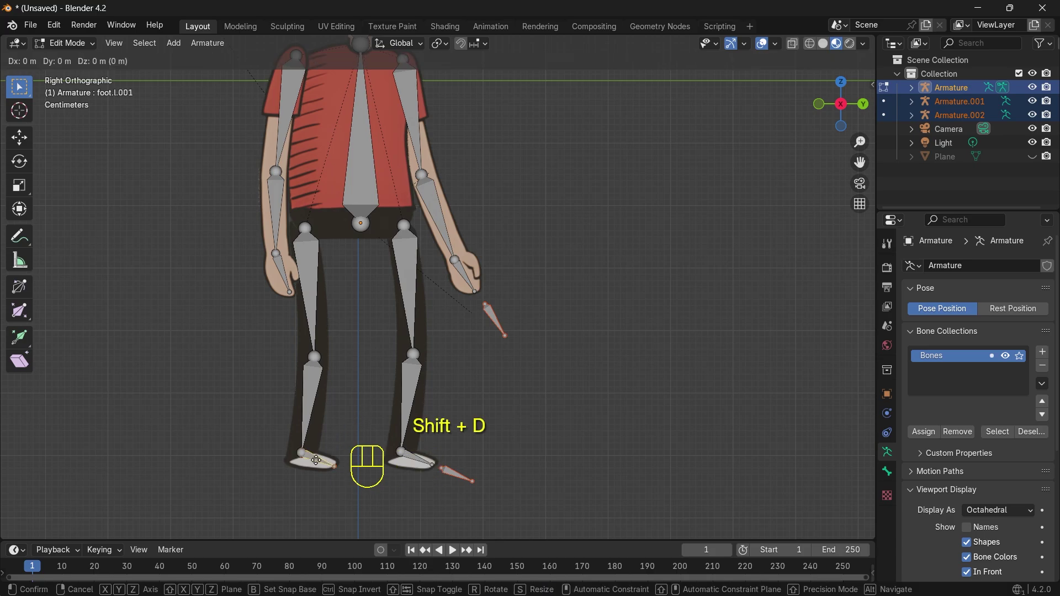
{"action": "left_click", "coordinate": [356, 482]}
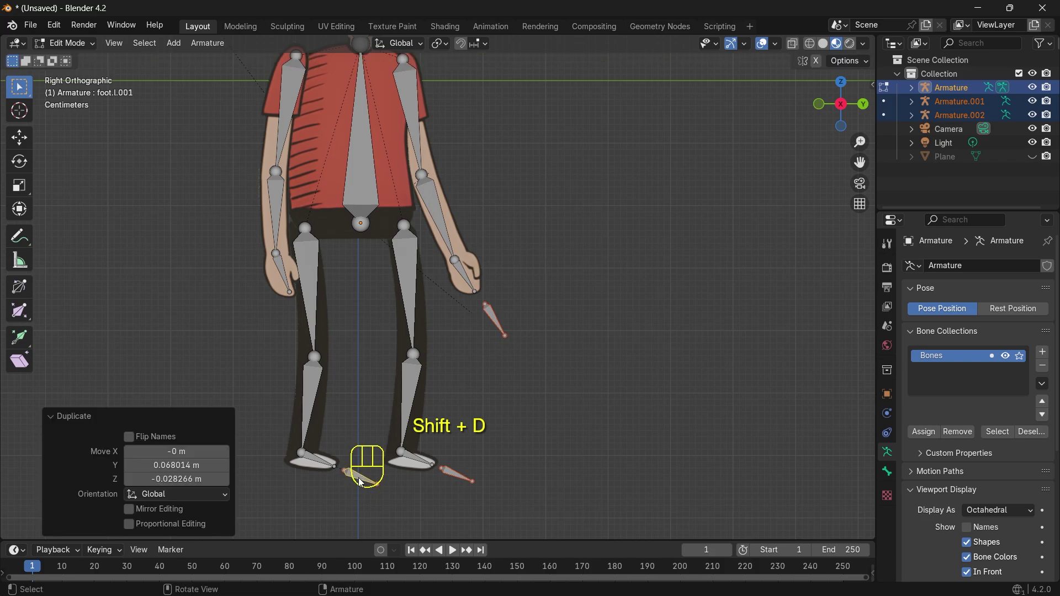
{"action": "right_click", "coordinate": [329, 423]}
{"action": "mouse_move", "coordinate": [303, 433]}
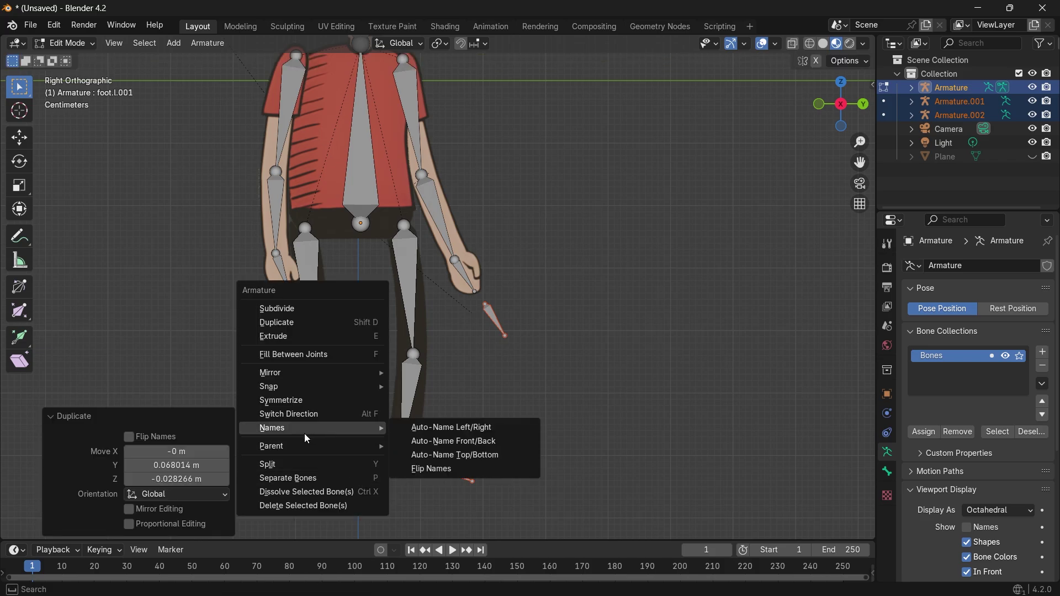
{"action": "left_click", "coordinate": [303, 477]}
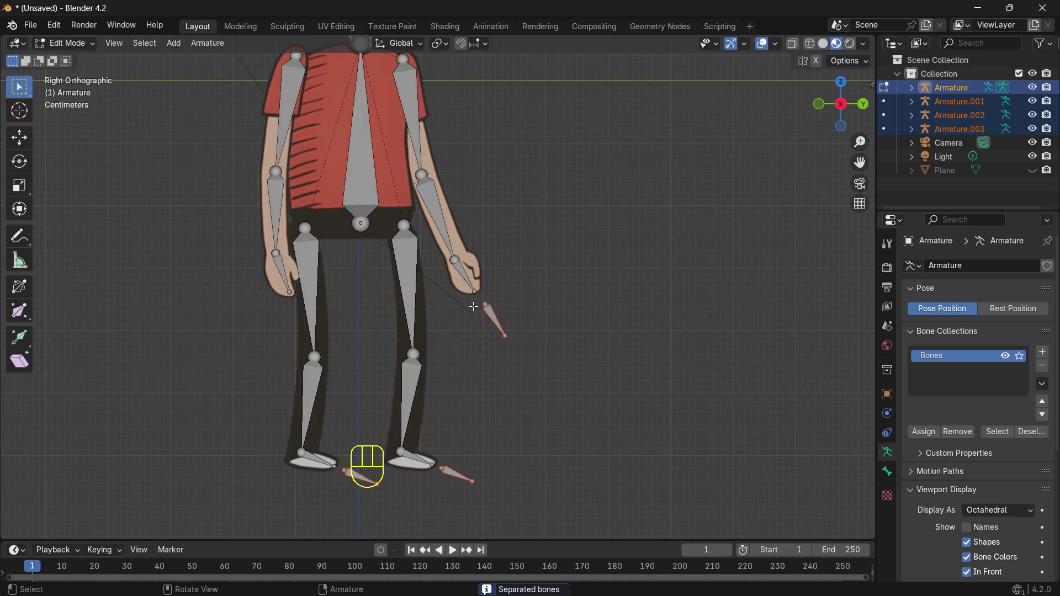
{"action": "left_click", "coordinate": [83, 47]}
{"action": "left_click", "coordinate": [65, 55]}
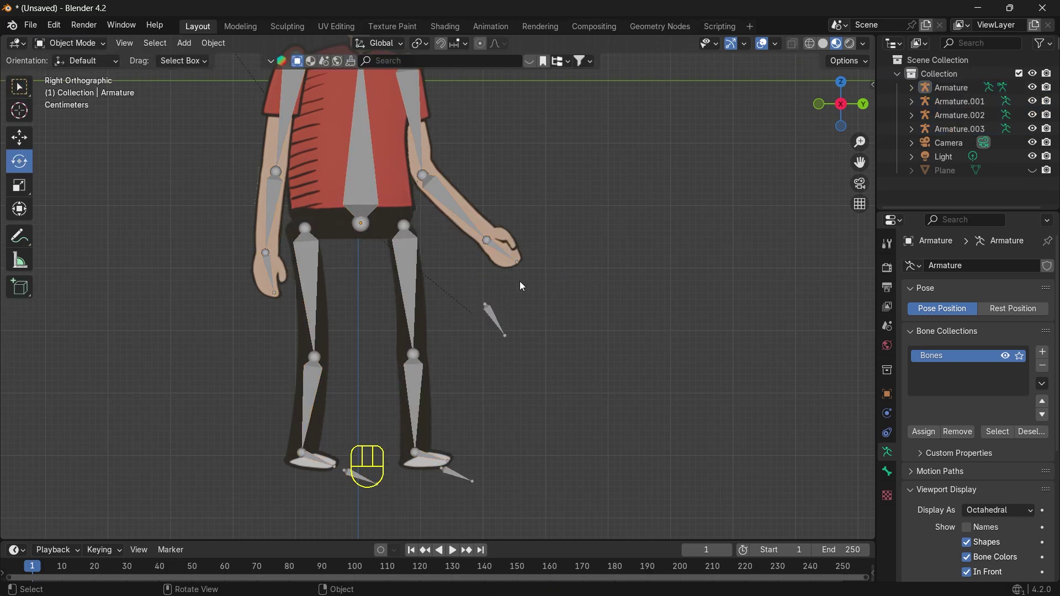
Step: Move the separate hand control armature about 0.06 m in Y and 0.06 m in Z, just beyond the fingertips
{"action": "left_click", "coordinate": [496, 319]}
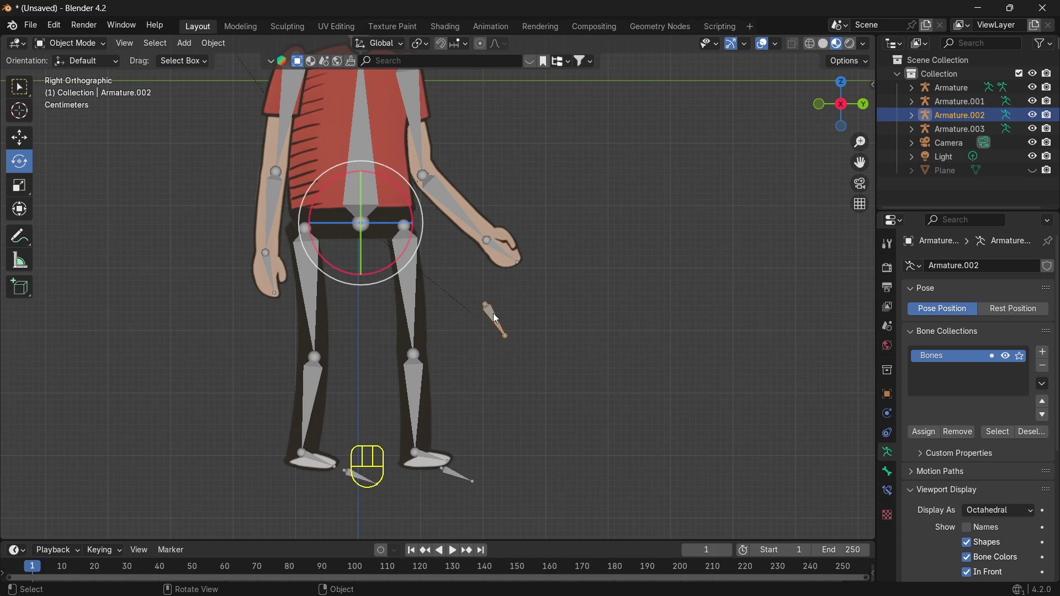
{"action": "key", "text": "g"}
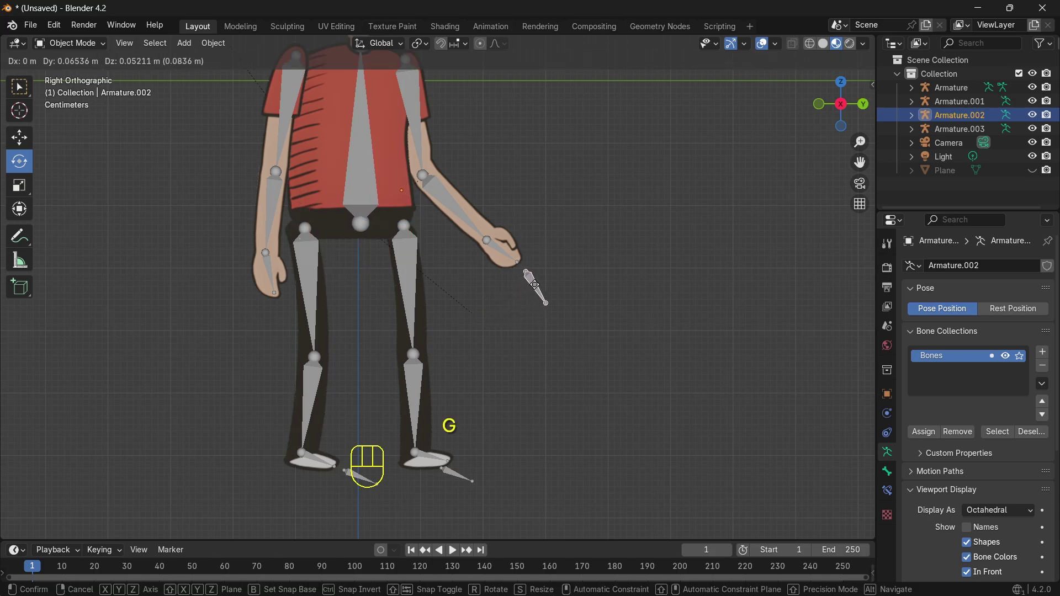
{"action": "left_click", "coordinate": [517, 285]}
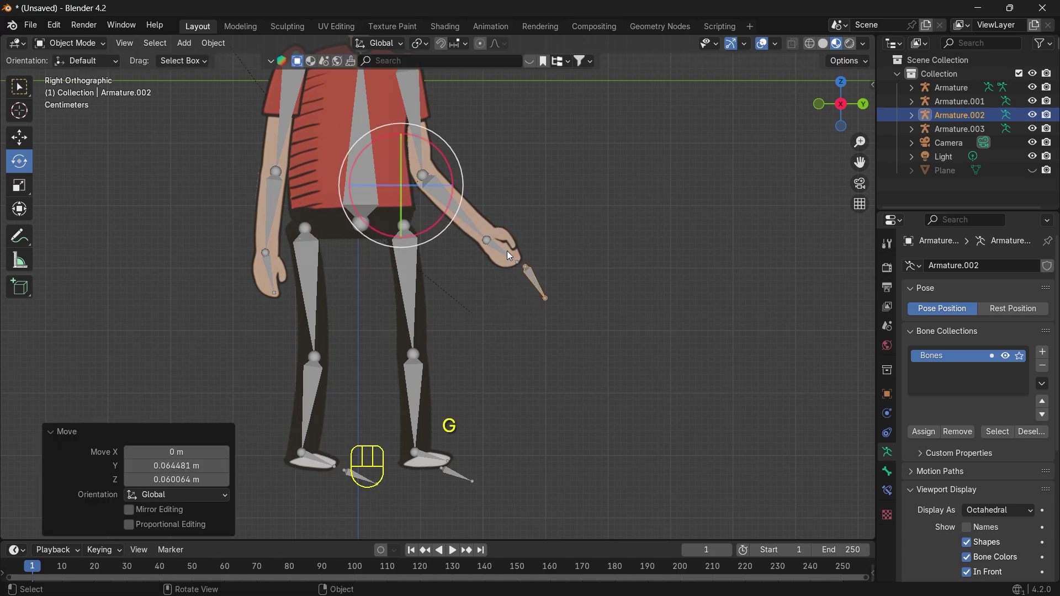
Step: Put the hand control and main armatures into Pose Mode together and add an IK constraint to palm.R targeting palm.R.001
{"action": "left_click", "coordinate": [535, 281]}
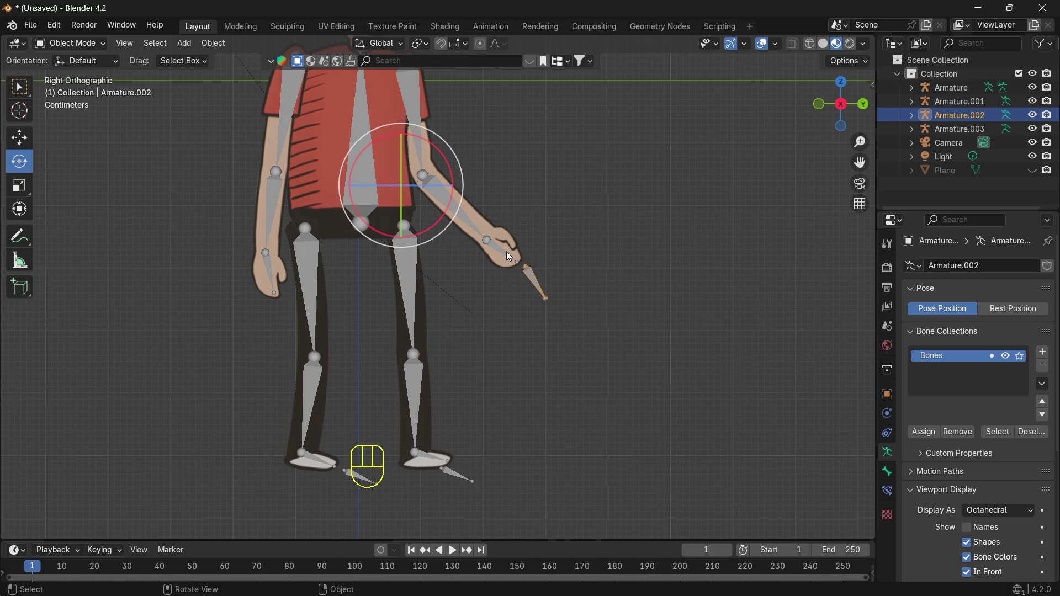
{"action": "left_click", "coordinate": [467, 220], "text": "shift"}
{"action": "left_click", "coordinate": [82, 48]}
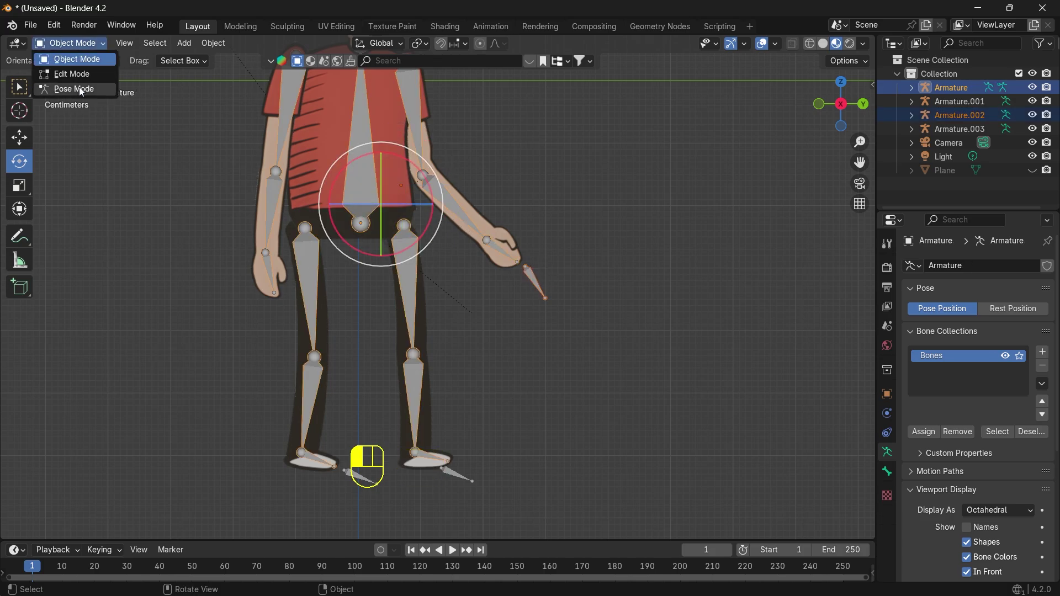
{"action": "left_click", "coordinate": [69, 88]}
{"action": "left_click", "coordinate": [535, 286]}
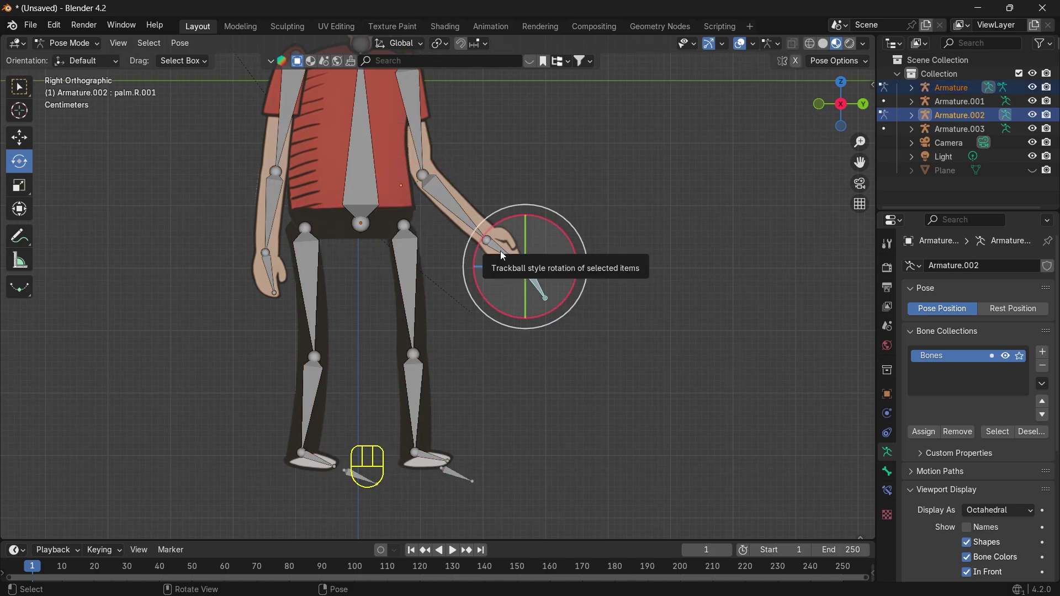
{"action": "left_click", "coordinate": [504, 249], "text": "shift"}
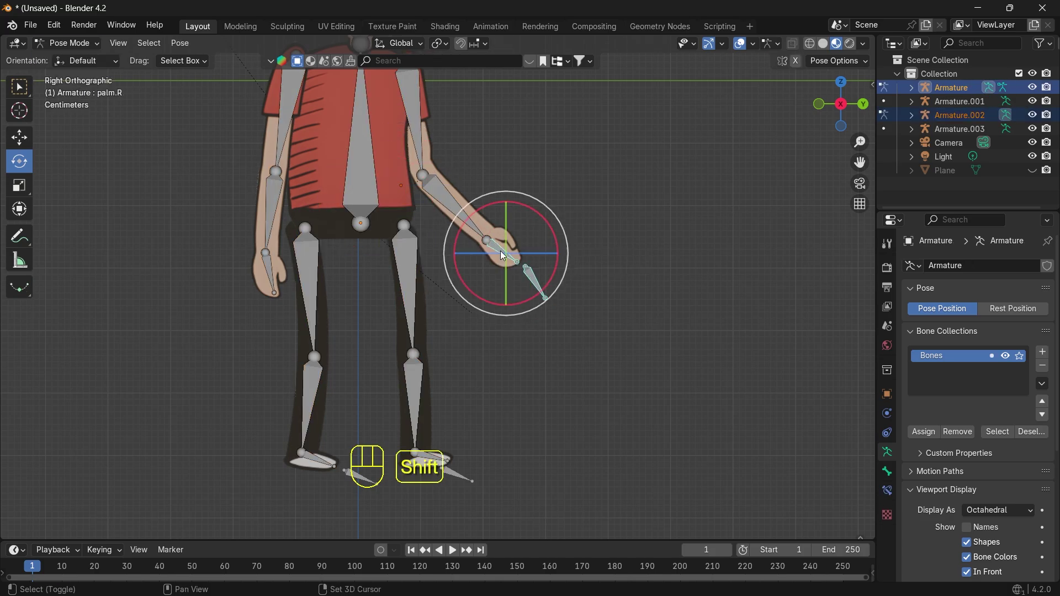
{"action": "left_click", "coordinate": [539, 291]}
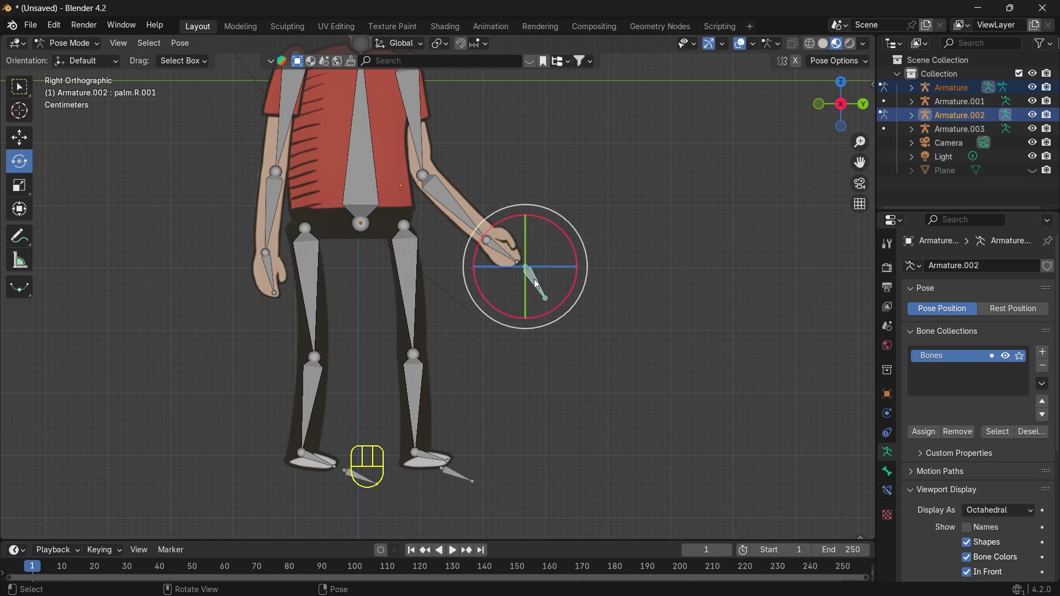
{"action": "left_click", "coordinate": [503, 248], "text": "shift"}
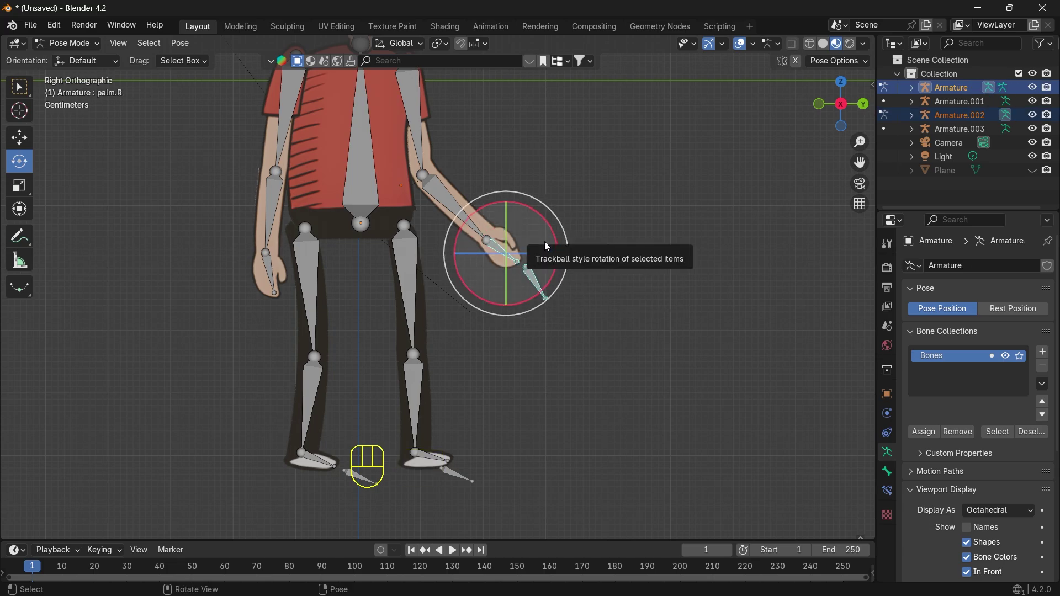
{"action": "key", "text": "shift+i"}
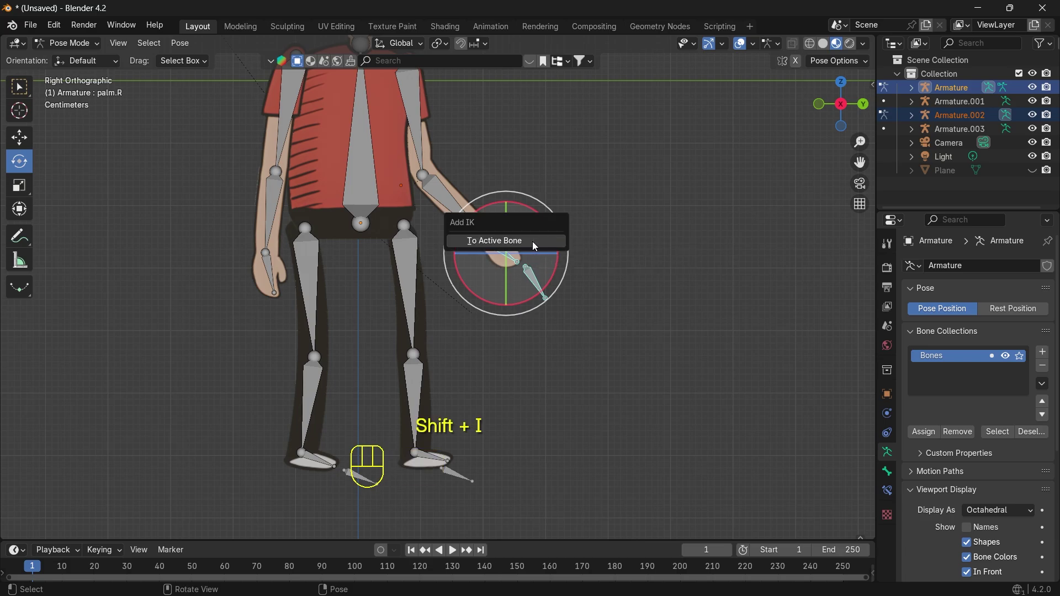
{"action": "left_click", "coordinate": [533, 243]}
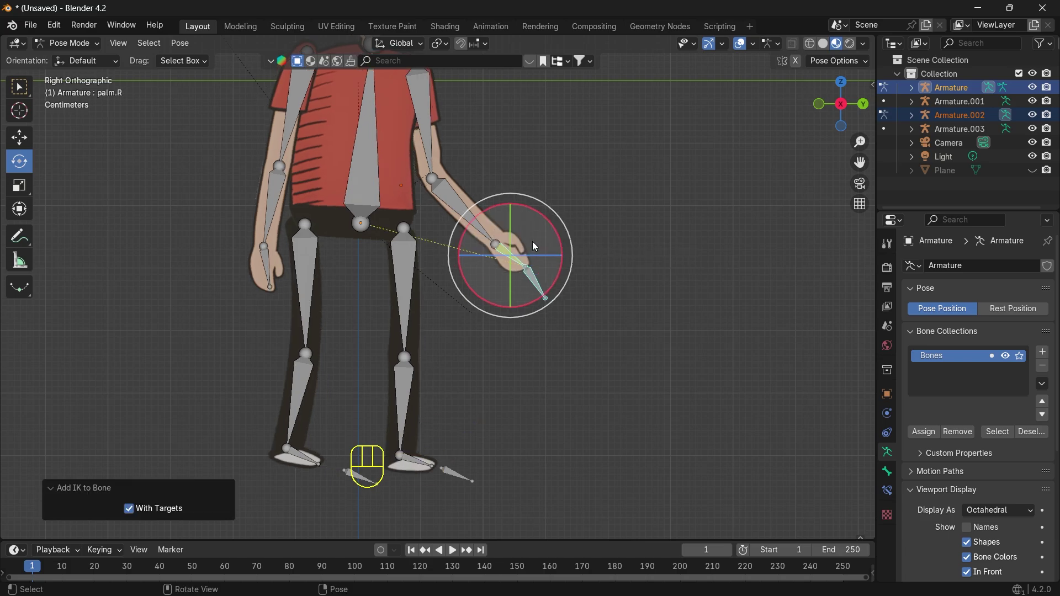
Step: Test the arm's IK by moving the palm.R.001 control bone about 0.02 m in Y and 0.03 m in Z
{"action": "left_click", "coordinate": [535, 288]}
{"action": "key", "text": "g"}
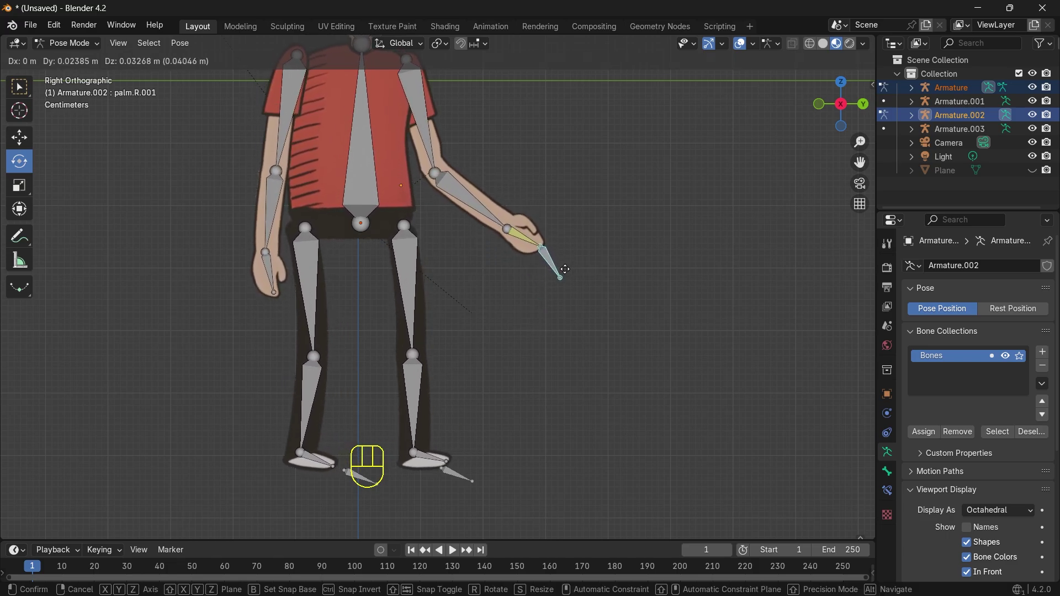
{"action": "left_click", "coordinate": [563, 271]}
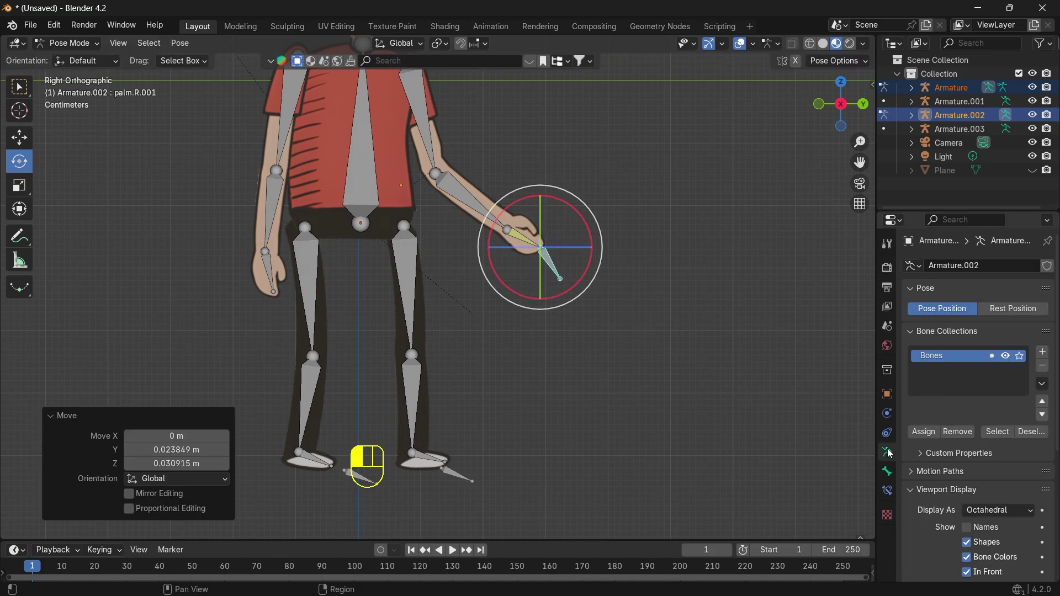
Step: Set the Chain Length of palm.R's IK constraint to 3
{"action": "left_click", "coordinate": [519, 237]}
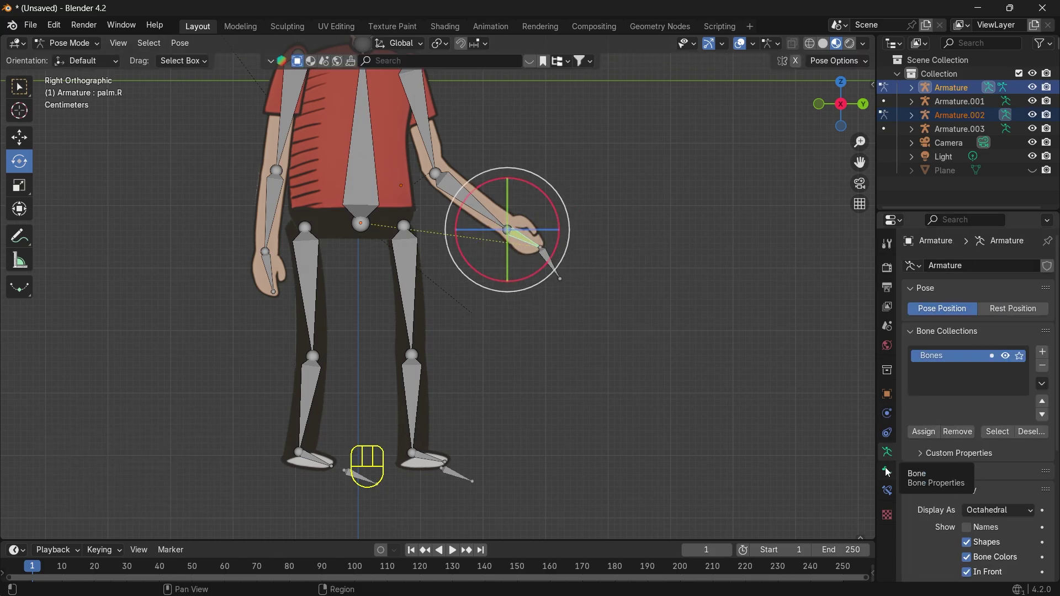
{"action": "scroll", "coordinate": [916, 505], "scroll_direction": "down", "scroll_amount": 5}
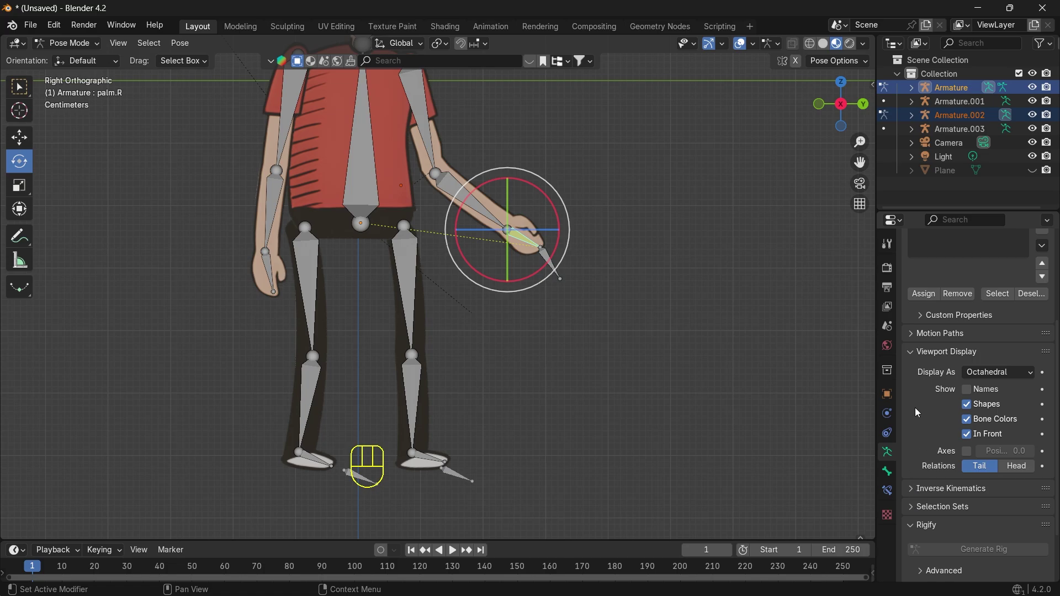
{"action": "left_click", "coordinate": [917, 490]}
{"action": "left_click", "coordinate": [887, 473]}
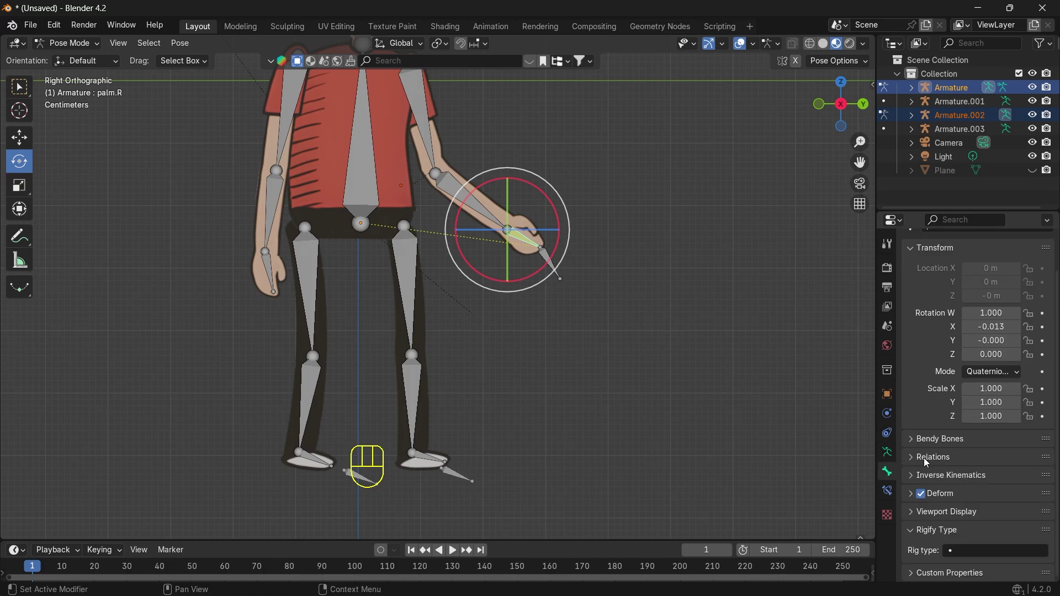
{"action": "scroll", "coordinate": [969, 511], "scroll_direction": "up", "scroll_amount": 2}
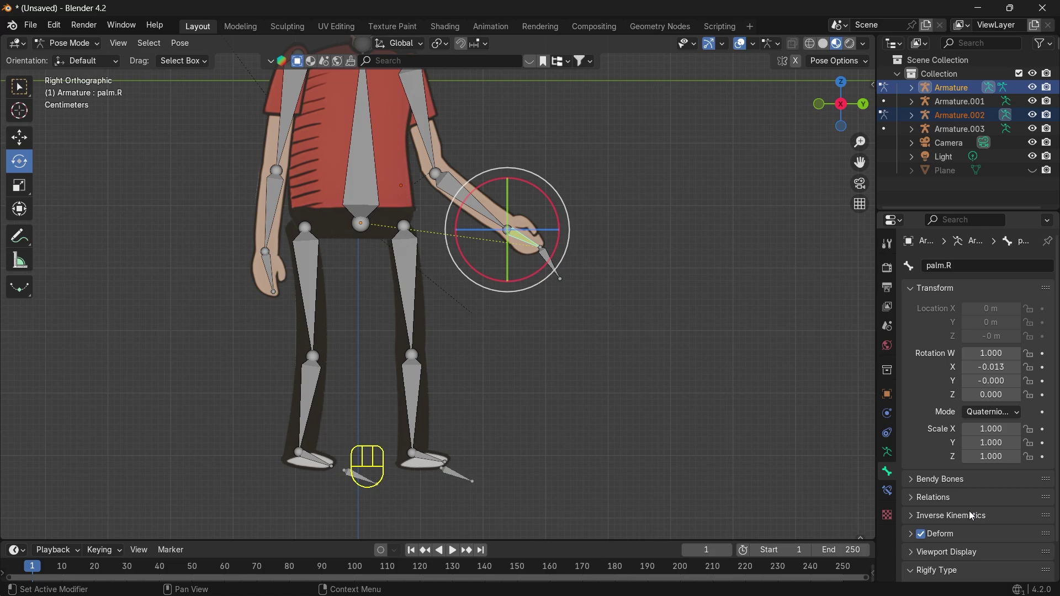
{"action": "left_click", "coordinate": [886, 491]}
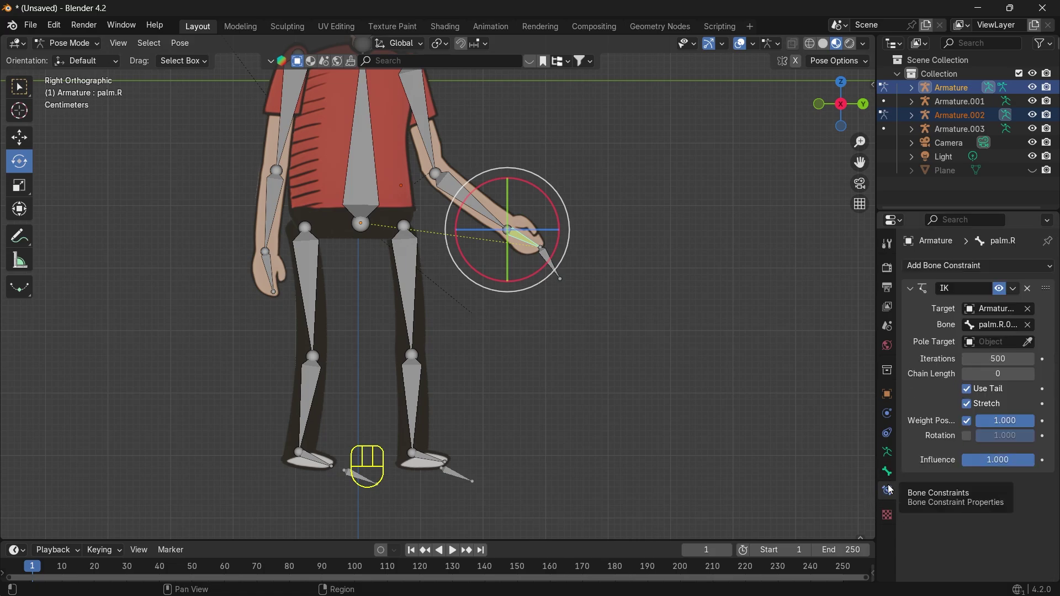
{"action": "left_click", "coordinate": [1031, 374]}
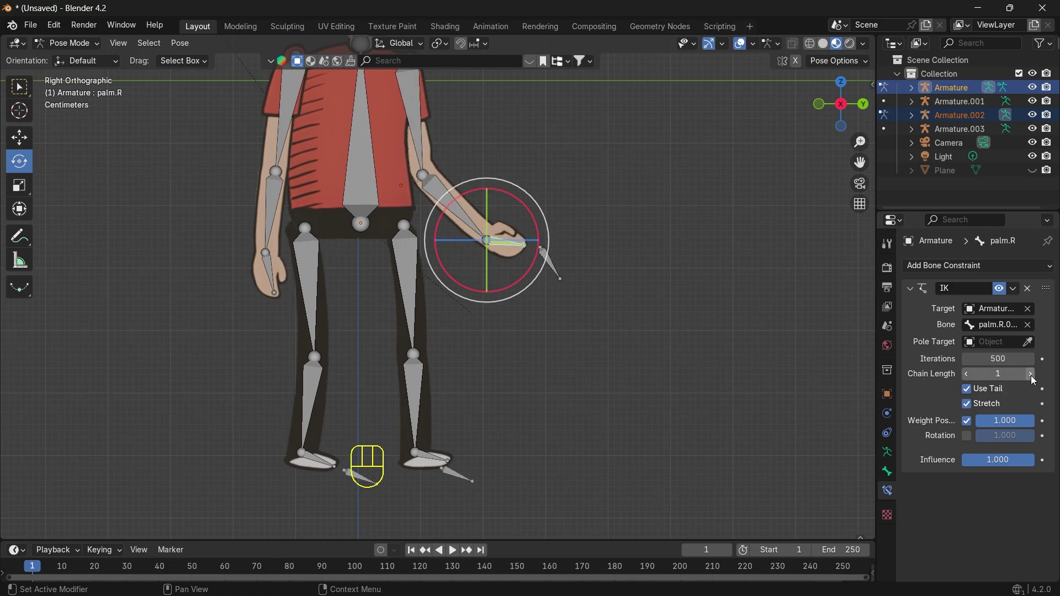
{"action": "left_click", "coordinate": [1031, 375]}
{"action": "left_click", "coordinate": [1031, 374]}
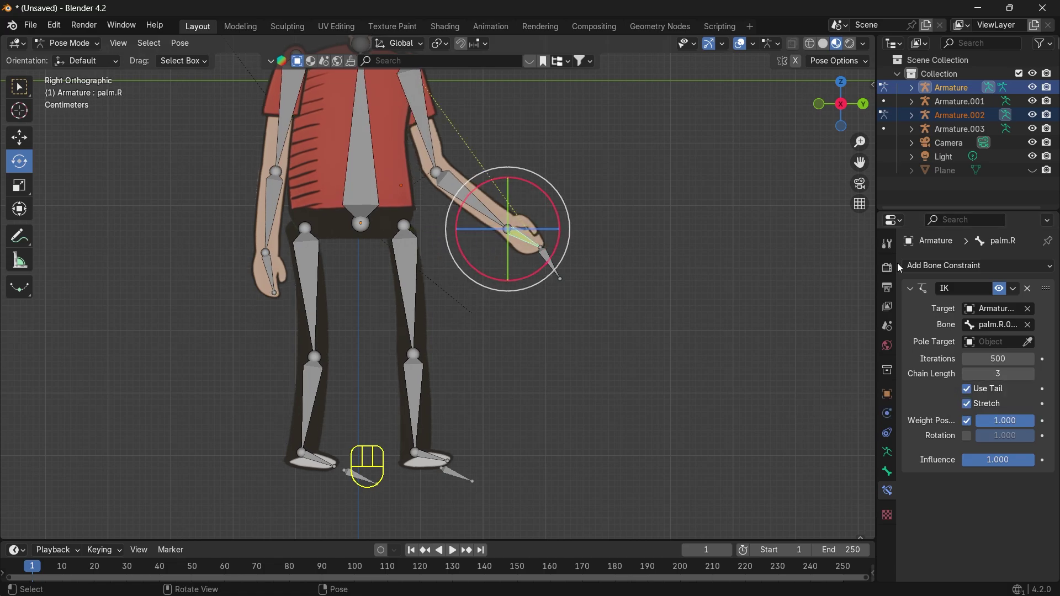
Step: Test the limited arm chain by moving palm.R.001 about 0.05 m in Y and 0.11 m in Z, then 0.06 m and 0.02 m more
{"action": "left_click_drag", "start_coordinate": [857, 163], "coordinate": [862, 214]}
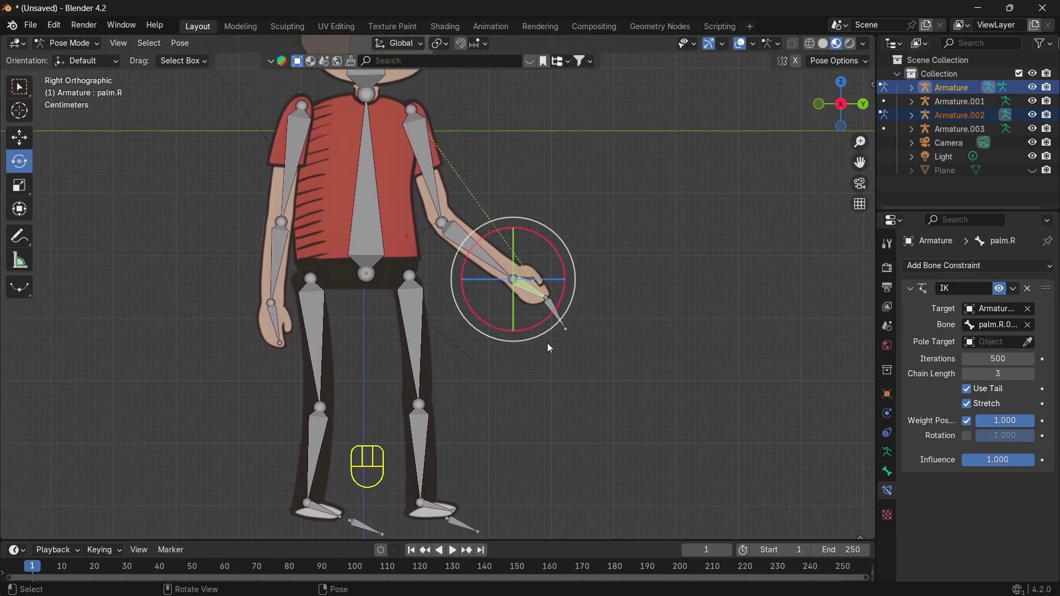
{"action": "left_click", "coordinate": [563, 323]}
{"action": "key", "text": "g"}
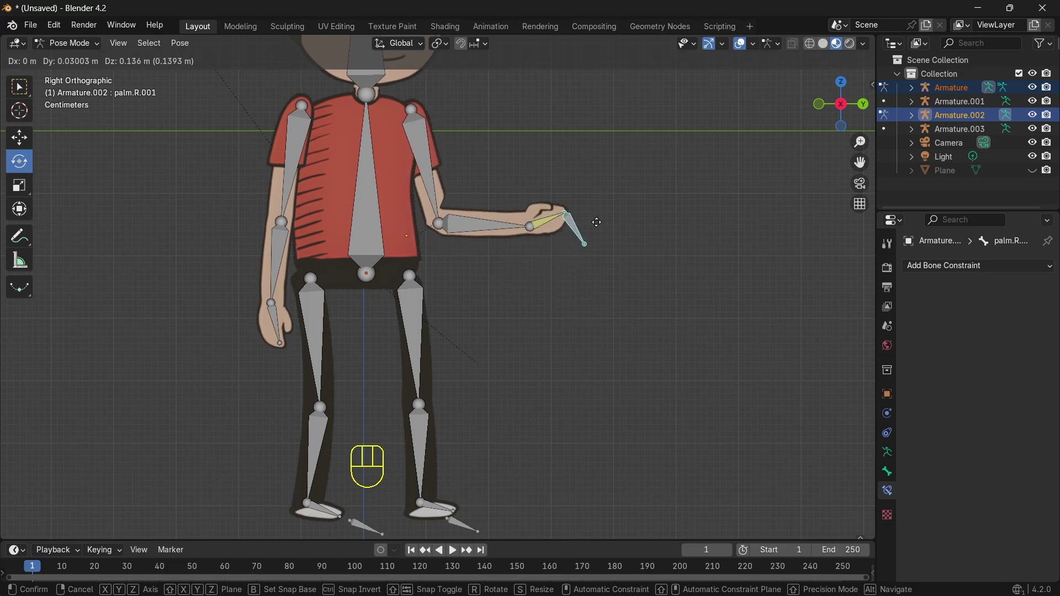
{"action": "left_click", "coordinate": [621, 255]}
{"action": "scroll", "coordinate": [635, 271], "scroll_direction": "down", "scroll_amount": 2}
{"action": "key", "text": "g"}
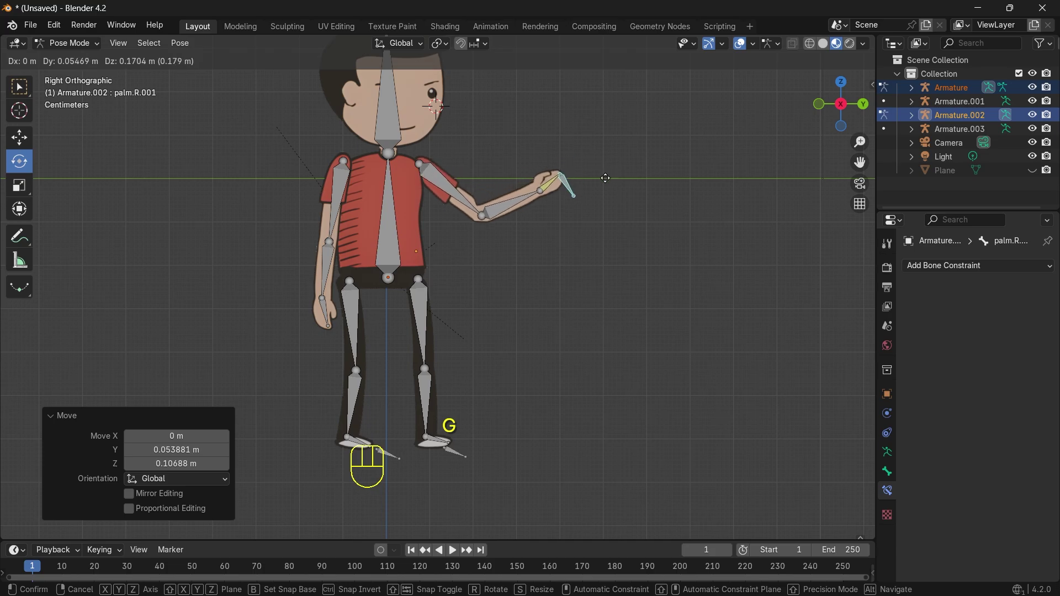
{"action": "left_click", "coordinate": [613, 246]}
{"action": "scroll", "coordinate": [451, 448], "scroll_direction": "up", "scroll_amount": 2}
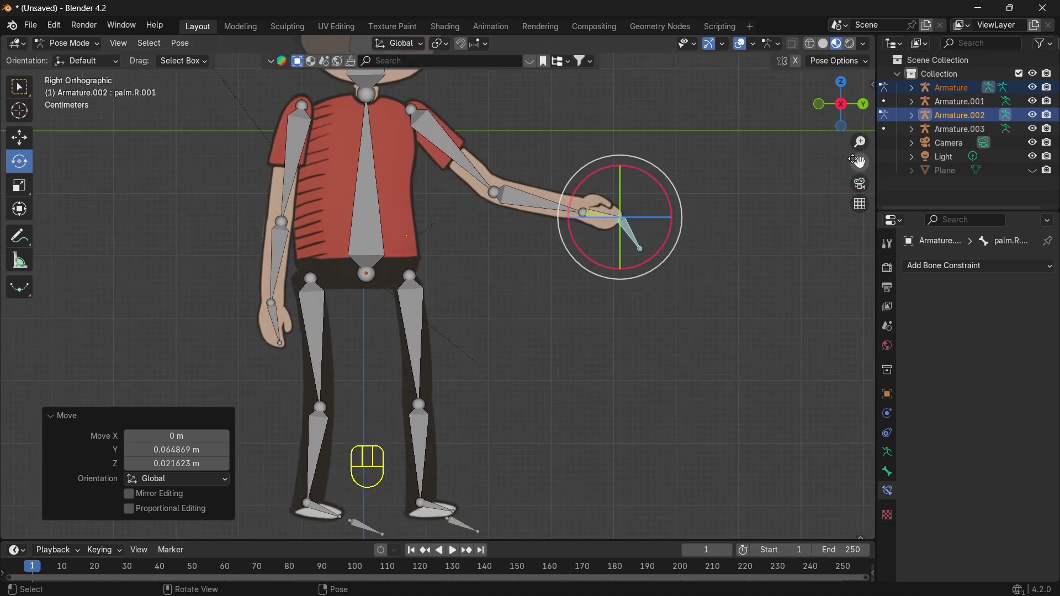
Step: Return to Object Mode and move the foot.R control armature about 0.03 m in Y and 0.01 m in Z, beyond the toes
{"action": "left_click_drag", "start_coordinate": [855, 160], "coordinate": [852, 82]}
{"action": "left_click", "coordinate": [463, 451]}
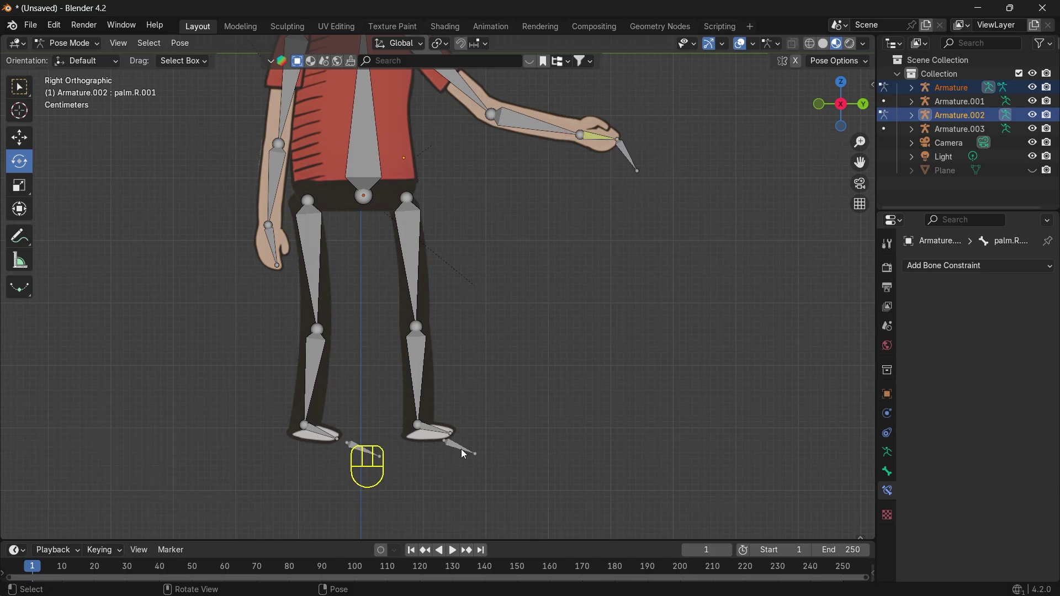
{"action": "left_click", "coordinate": [69, 43]}
{"action": "left_click", "coordinate": [78, 58]}
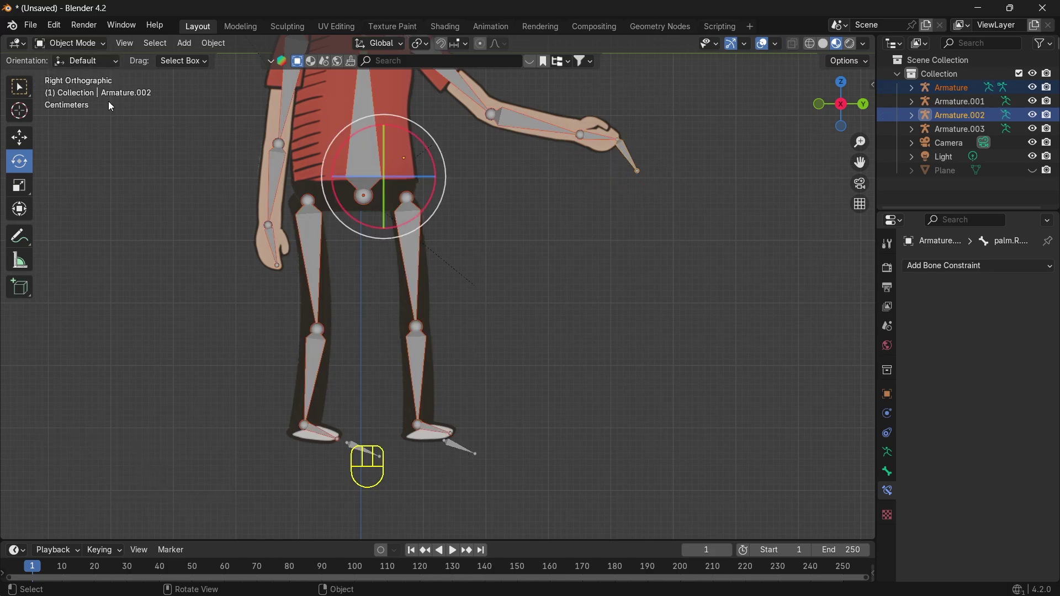
{"action": "left_click", "coordinate": [471, 454]}
{"action": "key", "text": "g"}
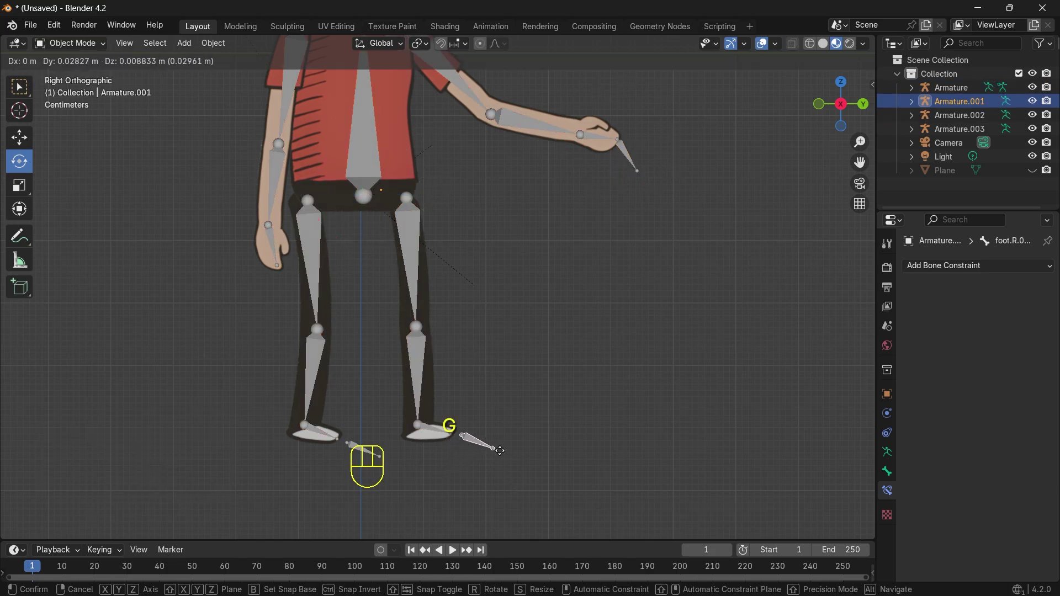
{"action": "left_click", "coordinate": [475, 440]}
{"action": "left_click", "coordinate": [475, 439]}
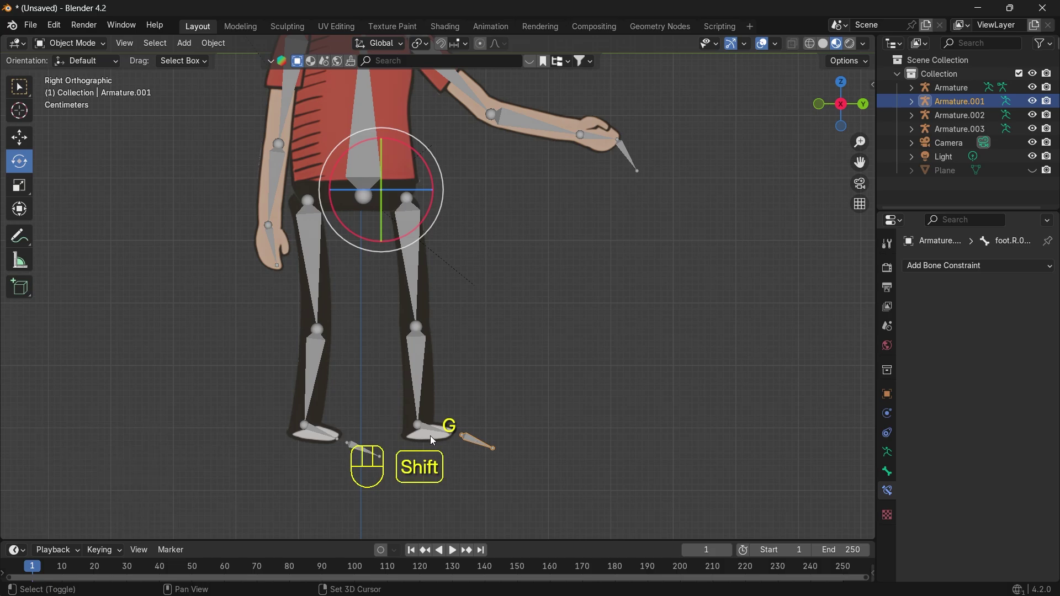
Step: In Pose Mode, add an IK constraint to foot.R targeting foot.R.001 and limit its chain to the foot, shin and thigh
{"action": "left_click", "coordinate": [421, 386], "text": "shift"}
{"action": "left_click", "coordinate": [91, 38]}
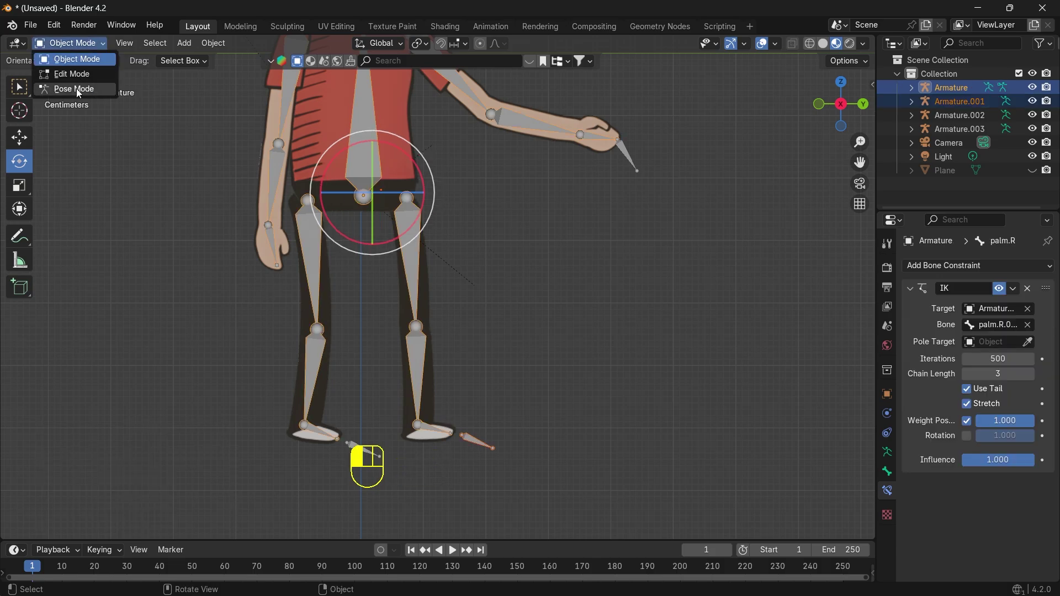
{"action": "left_click", "coordinate": [76, 88]}
{"action": "left_click", "coordinate": [470, 441]}
{"action": "left_click", "coordinate": [424, 422], "text": "shift"}
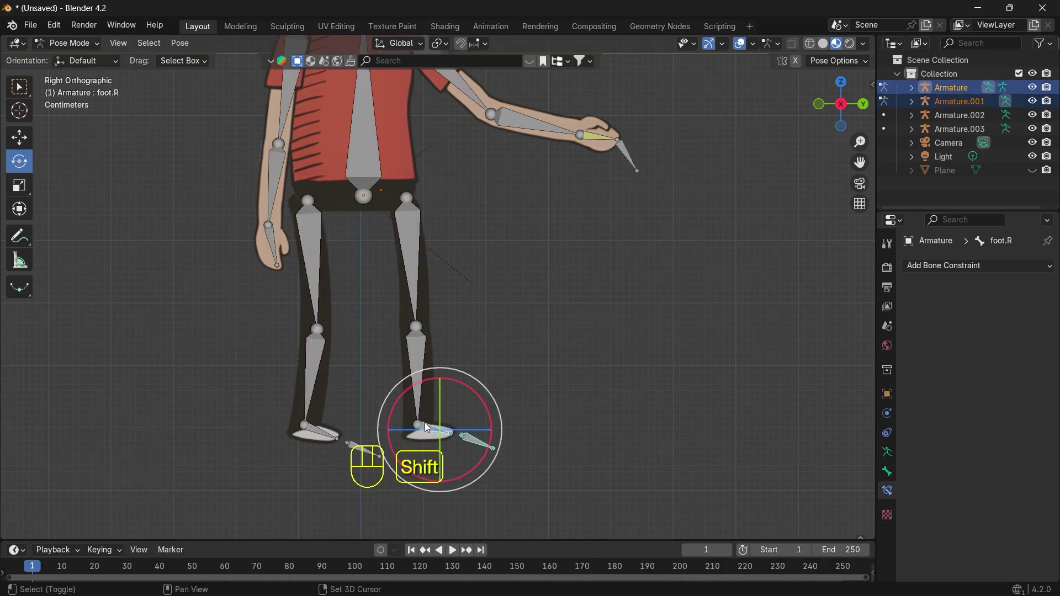
{"action": "key", "text": "shift+i"}
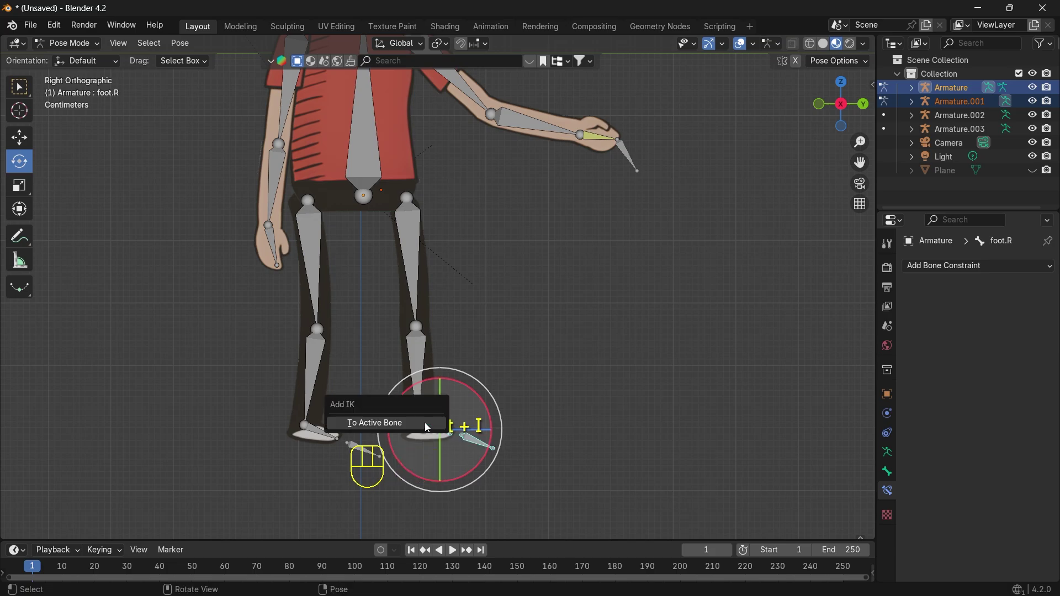
{"action": "left_click", "coordinate": [425, 422]}
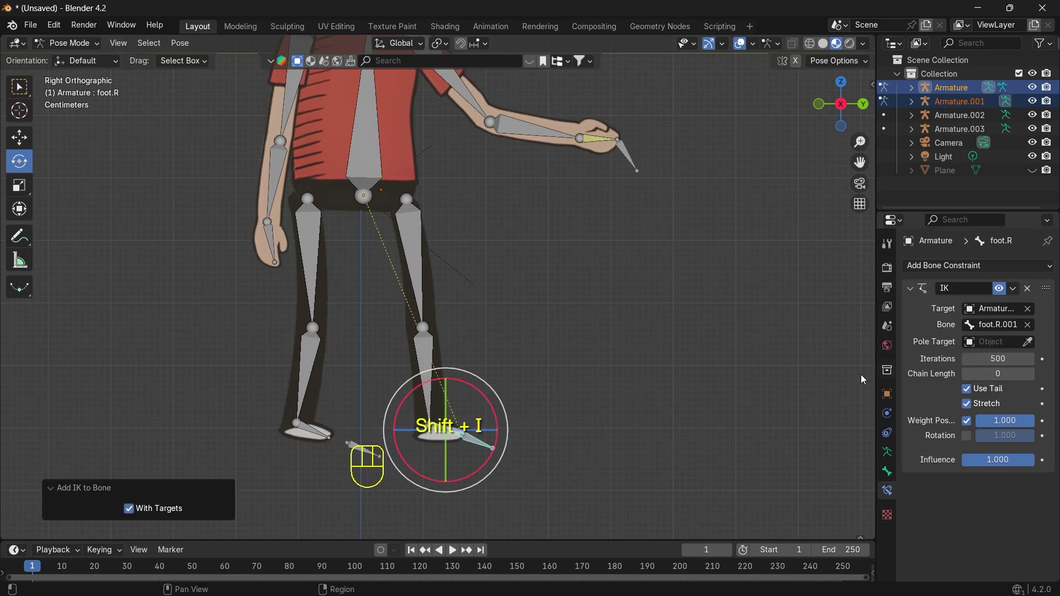
{"action": "left_click_drag", "start_coordinate": [993, 375], "coordinate": [1030, 381]}
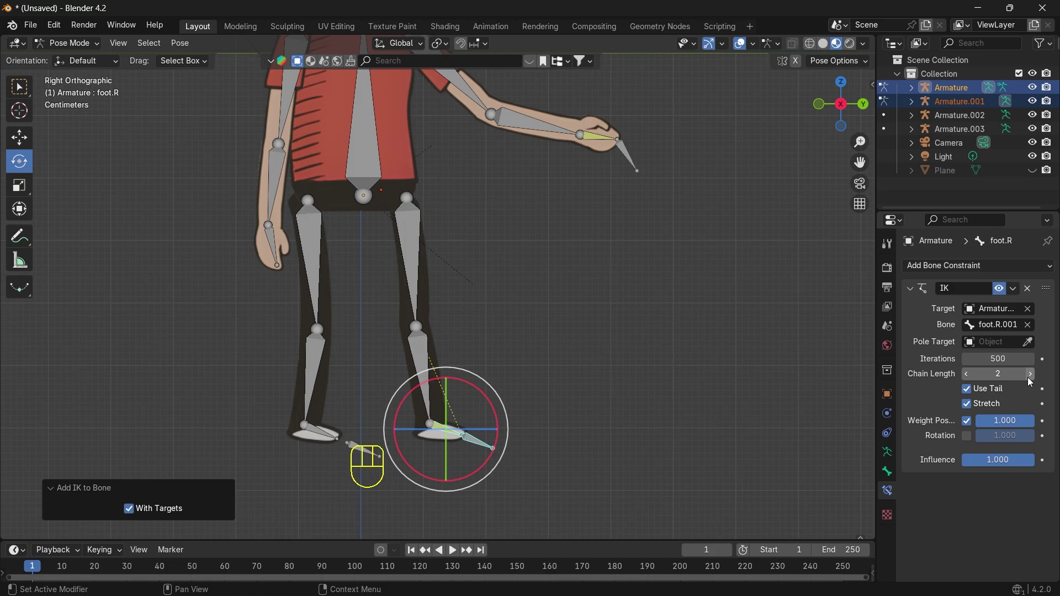
Step: Move the foot.R.001 control bone about 0.05 m in Y and 0.01 m in Z, and rotate the right shin to bend the knee forward
{"action": "left_click", "coordinate": [480, 445]}
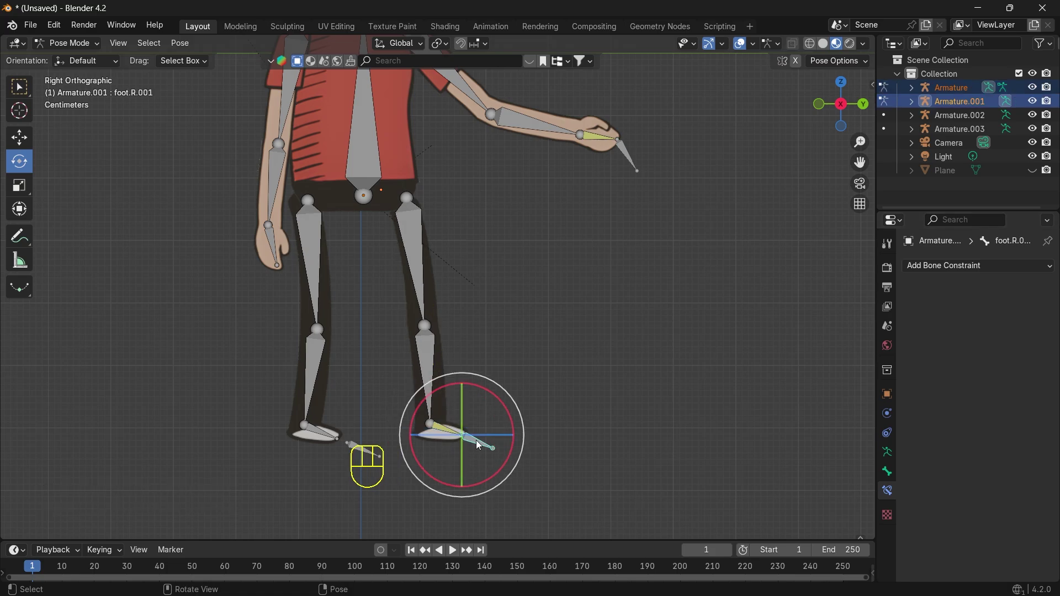
{"action": "key", "text": "g"}
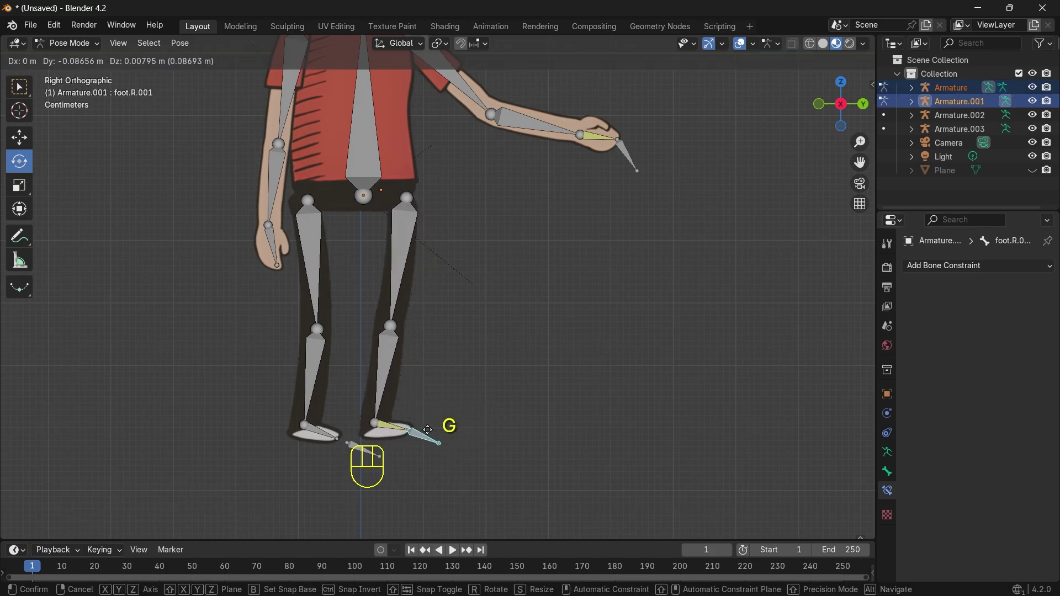
{"action": "left_click", "coordinate": [450, 428]}
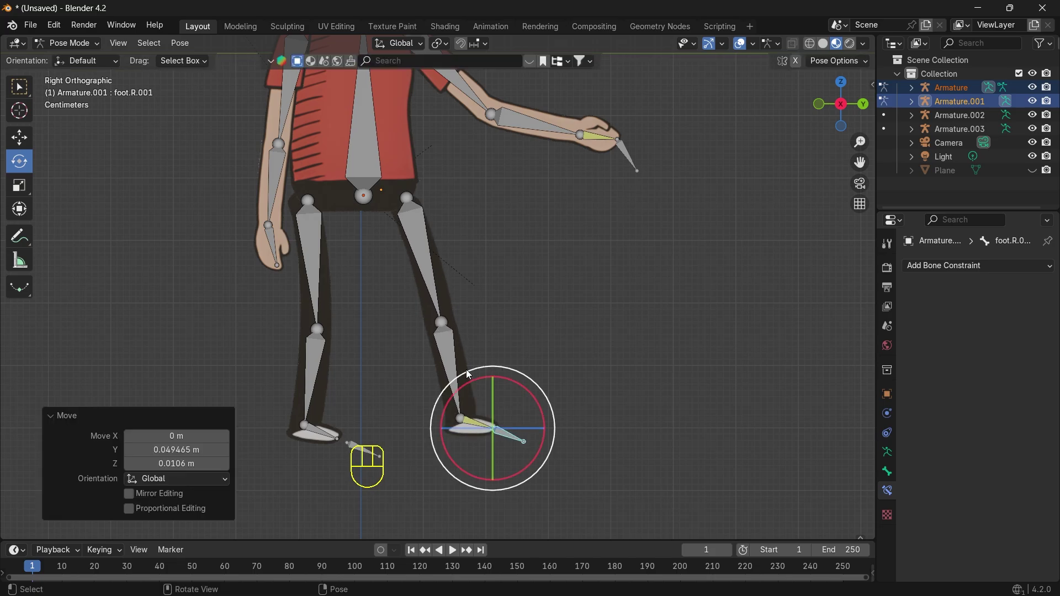
{"action": "left_click", "coordinate": [454, 370]}
{"action": "left_click_drag", "start_coordinate": [468, 276], "coordinate": [480, 306]}
Step: Move foot.R.001 about -0.04 m in Y and 0.02 m in Z, and rotate leg.R slightly to adjust the knee bend
{"action": "left_click", "coordinate": [515, 436]}
{"action": "key", "text": "g"}
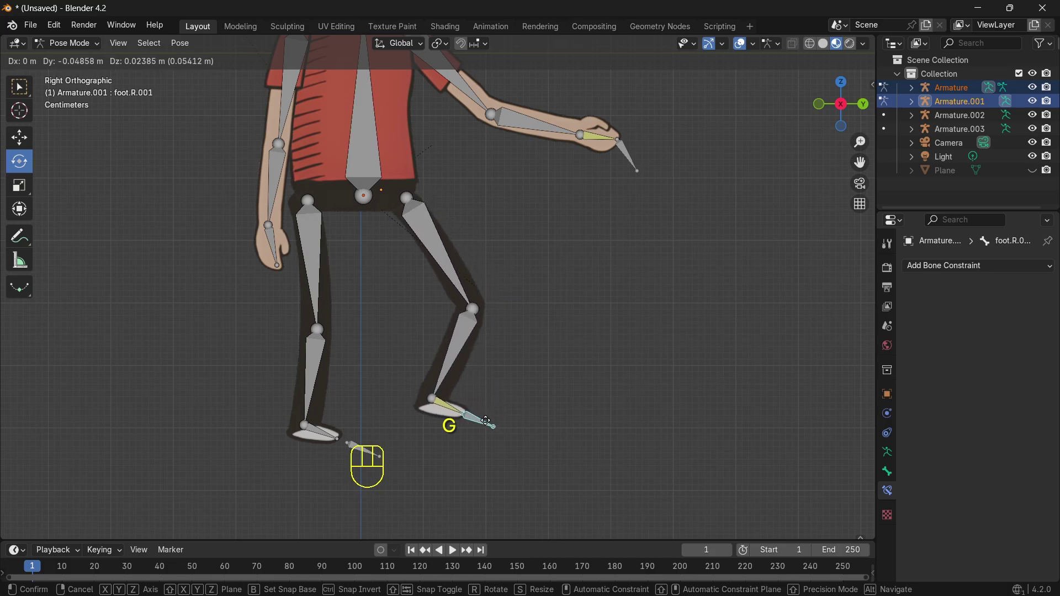
{"action": "left_click", "coordinate": [492, 424]}
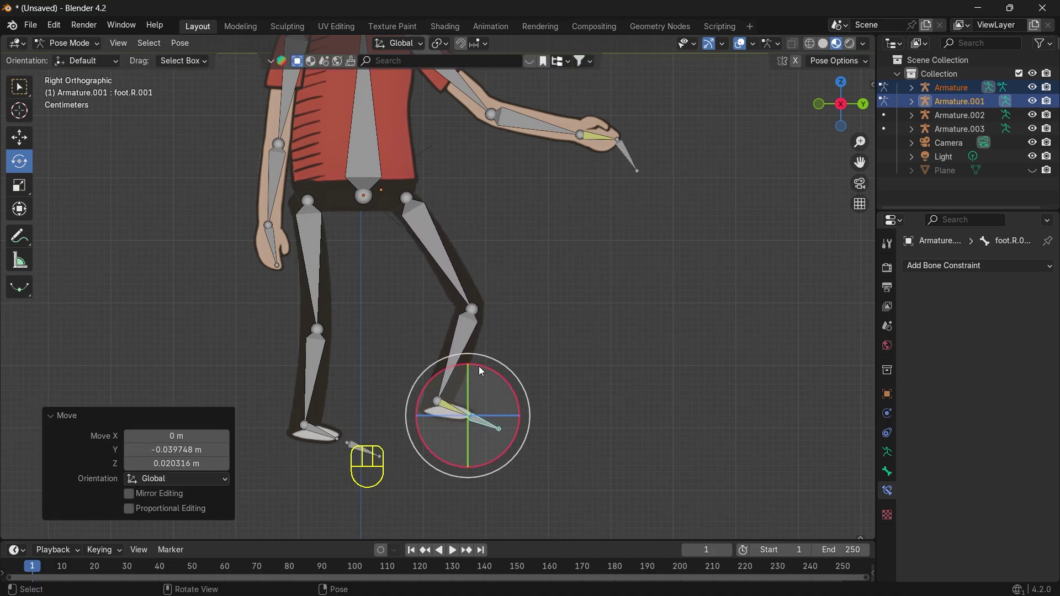
{"action": "left_click", "coordinate": [468, 336]}
{"action": "key", "text": "r"}
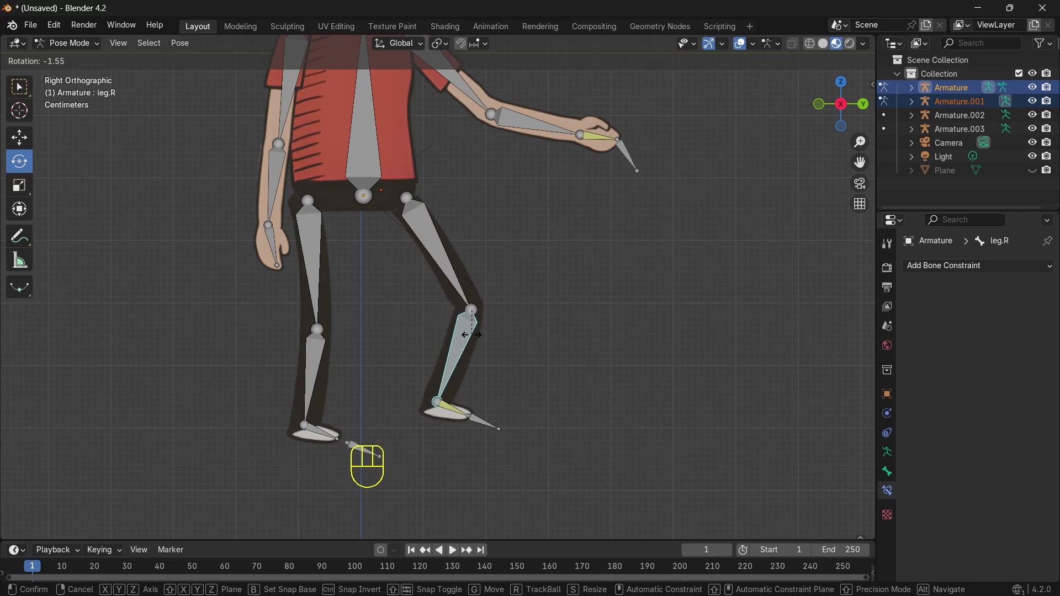
{"action": "left_click", "coordinate": [471, 334]}
Step: In Object Mode, select the left foot's control armature together with the character armature, and enter Pose Mode with both
{"action": "left_click", "coordinate": [319, 349]}
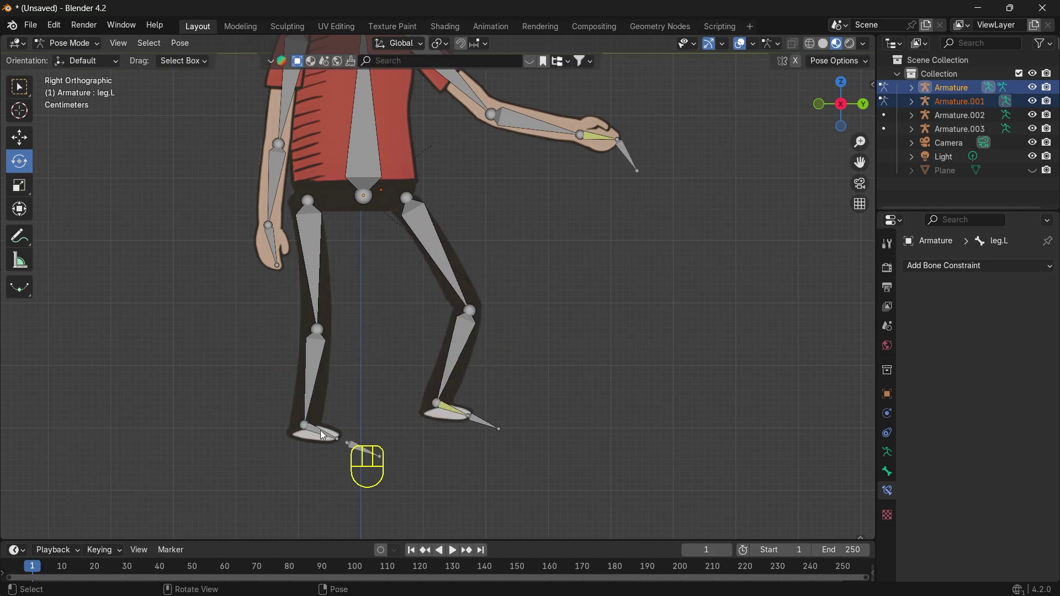
{"action": "left_click", "coordinate": [69, 43]}
{"action": "left_click", "coordinate": [63, 57]}
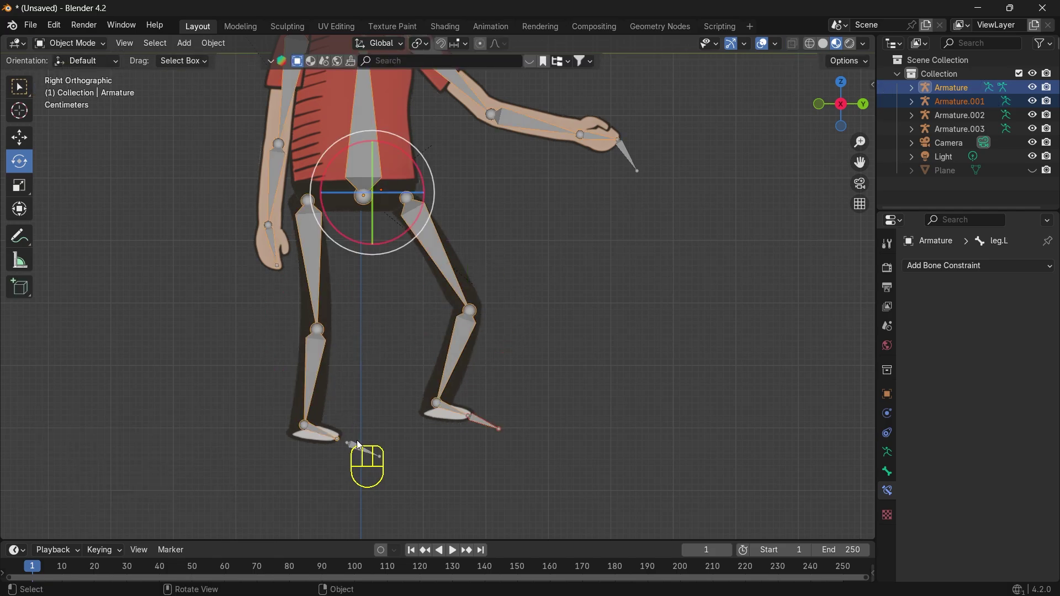
{"action": "left_click", "coordinate": [358, 442]}
{"action": "left_click", "coordinate": [312, 382], "text": "shift"}
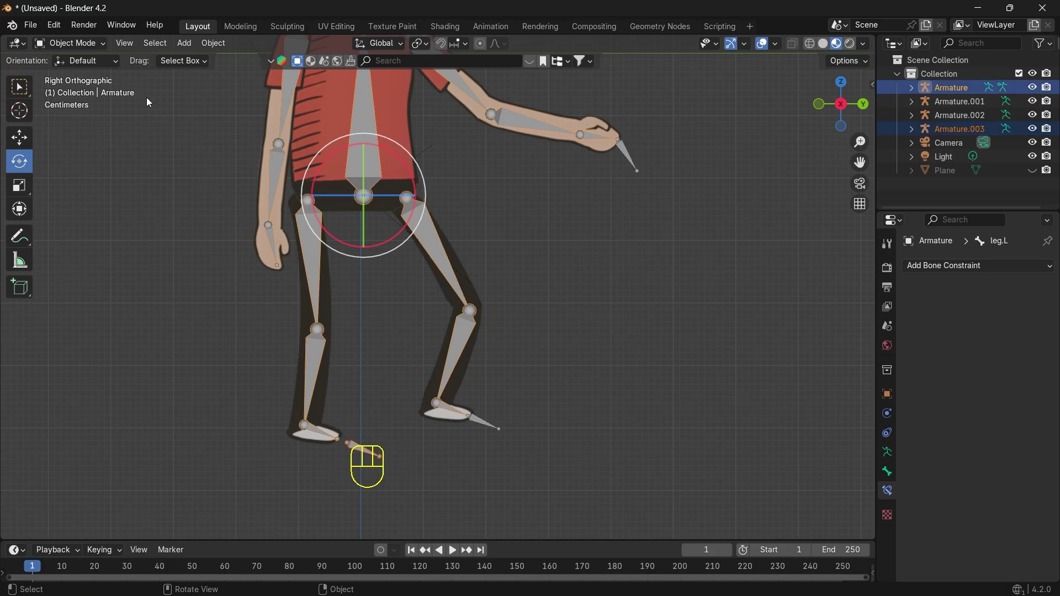
{"action": "left_click", "coordinate": [55, 48]}
{"action": "left_click", "coordinate": [68, 87]}
Step: Add an IK constraint to foot.l targeting foot.l.001 and set its Chain Length to 3
{"action": "left_click", "coordinate": [359, 448]}
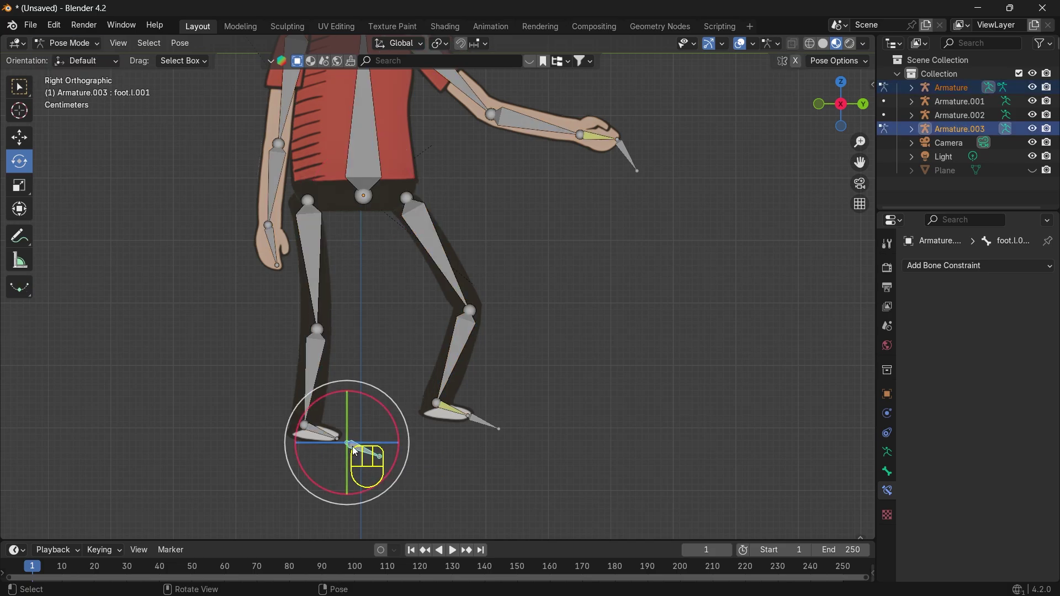
{"action": "left_click", "coordinate": [319, 434], "text": "shift"}
{"action": "key", "text": "shift+i"}
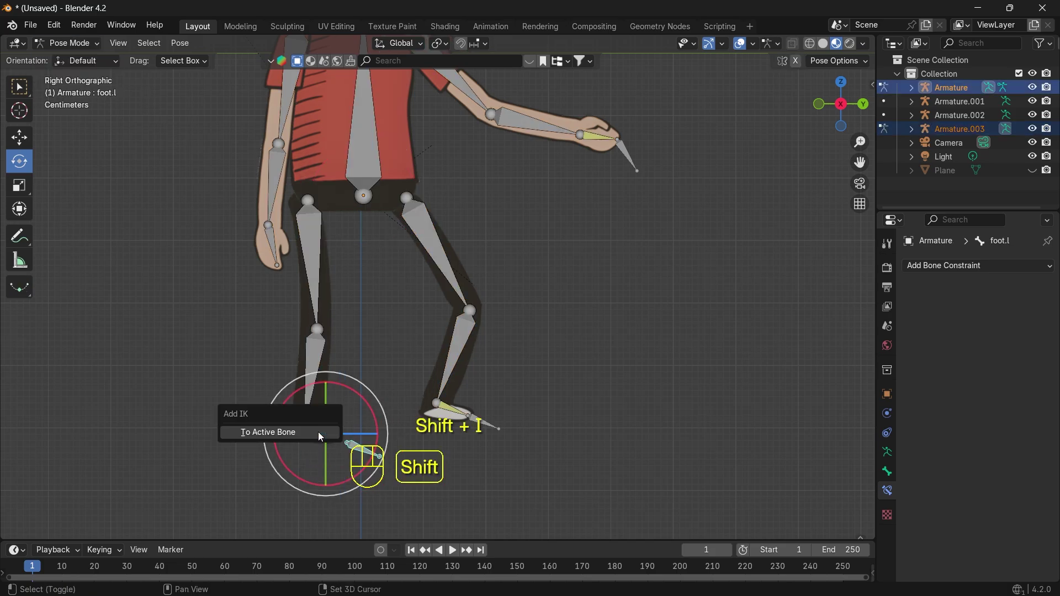
{"action": "left_click", "coordinate": [319, 432]}
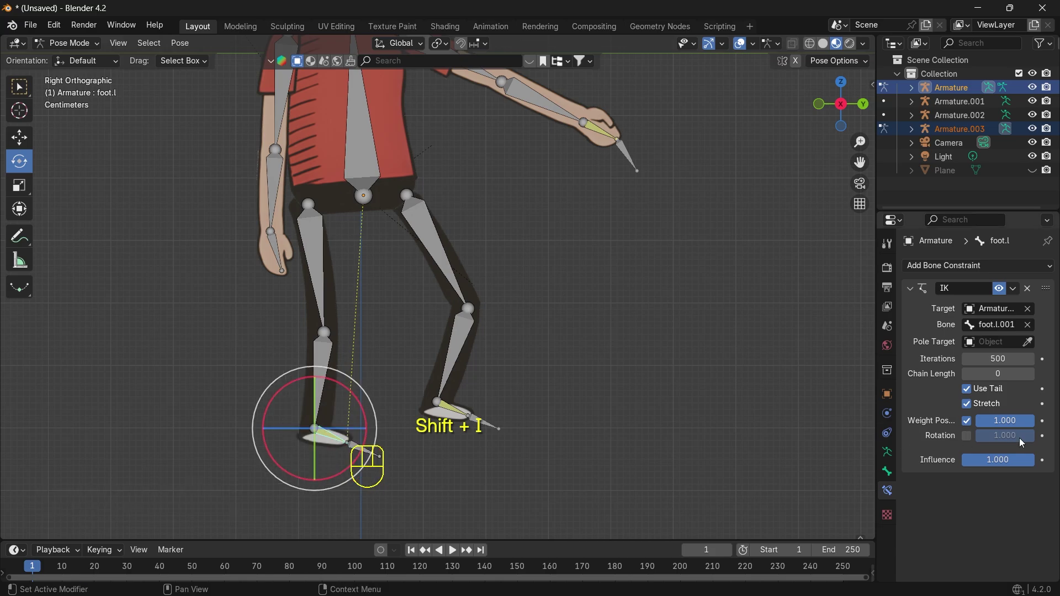
{"action": "left_click", "coordinate": [1031, 374]}
{"action": "left_click", "coordinate": [1031, 374]}
{"action": "left_click", "coordinate": [1031, 374]}
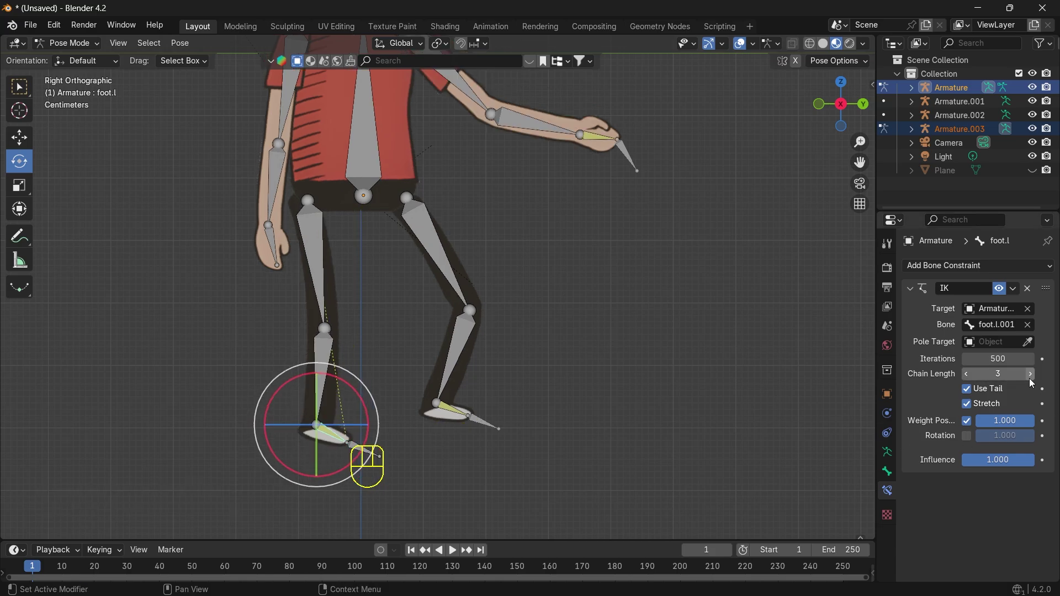
{"action": "left_click", "coordinate": [482, 469]}
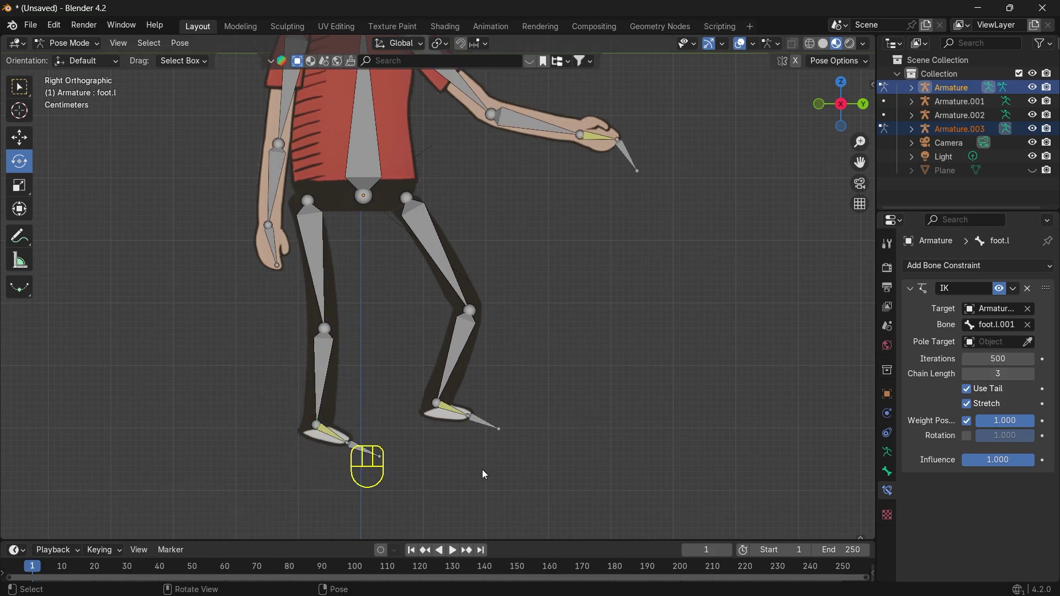
Step: Test the left leg chain by moving foot.l.001 about -0.025 m in Y and 0.009 m in Z
{"action": "left_click", "coordinate": [360, 452]}
{"action": "key", "text": "g"}
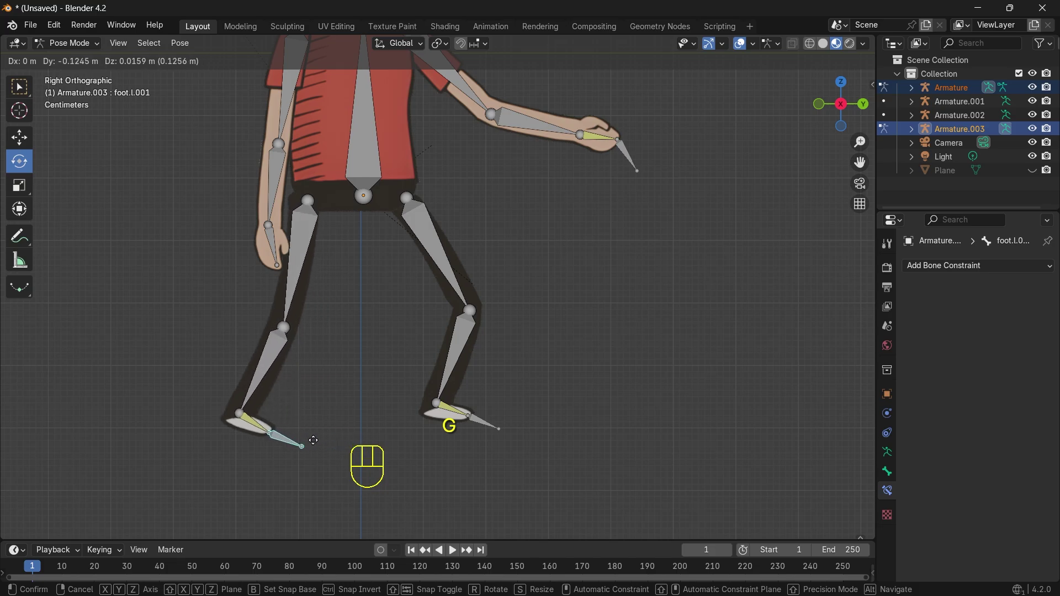
{"action": "left_click", "coordinate": [359, 446]}
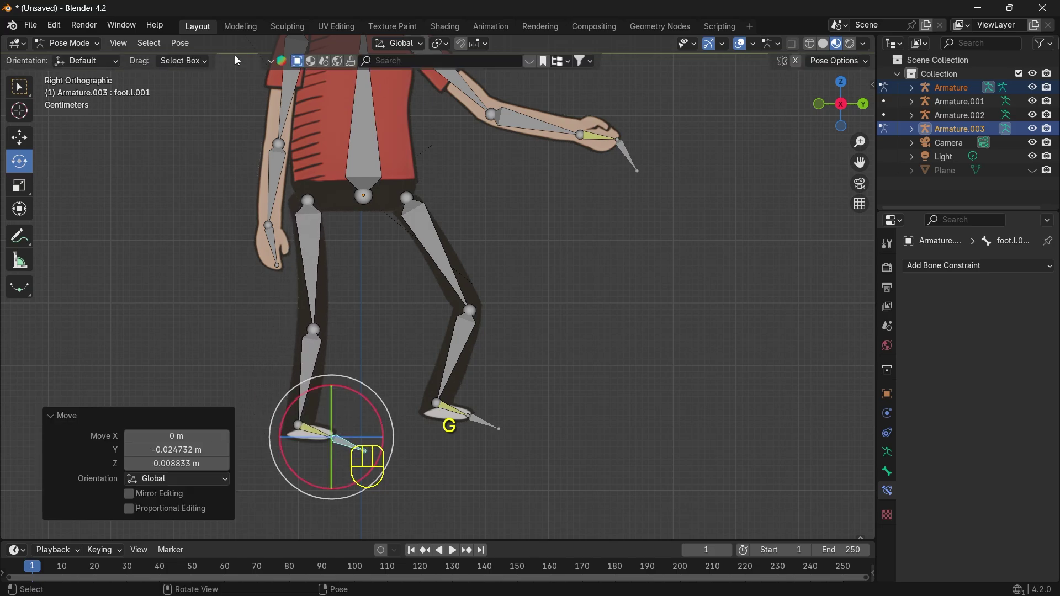
Step: In Object Mode, move only the character armature about 0.024 m in Y and 0.009 m in Z to test the planted feet
{"action": "left_click", "coordinate": [68, 44]}
{"action": "left_click", "coordinate": [61, 47]}
{"action": "scroll", "coordinate": [449, 157], "scroll_direction": "down", "scroll_amount": 5}
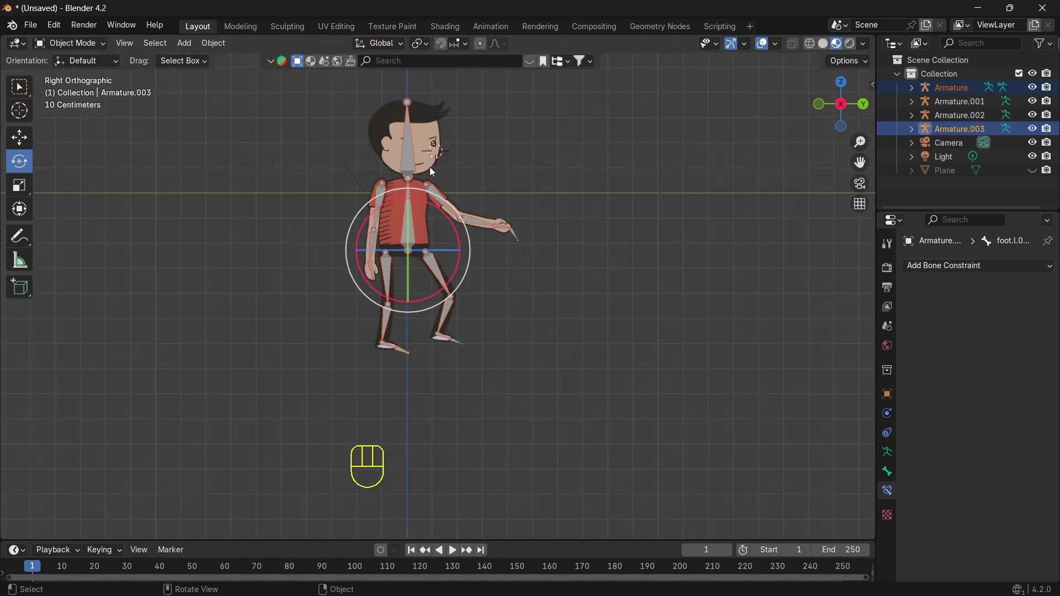
{"action": "left_click", "coordinate": [416, 229]}
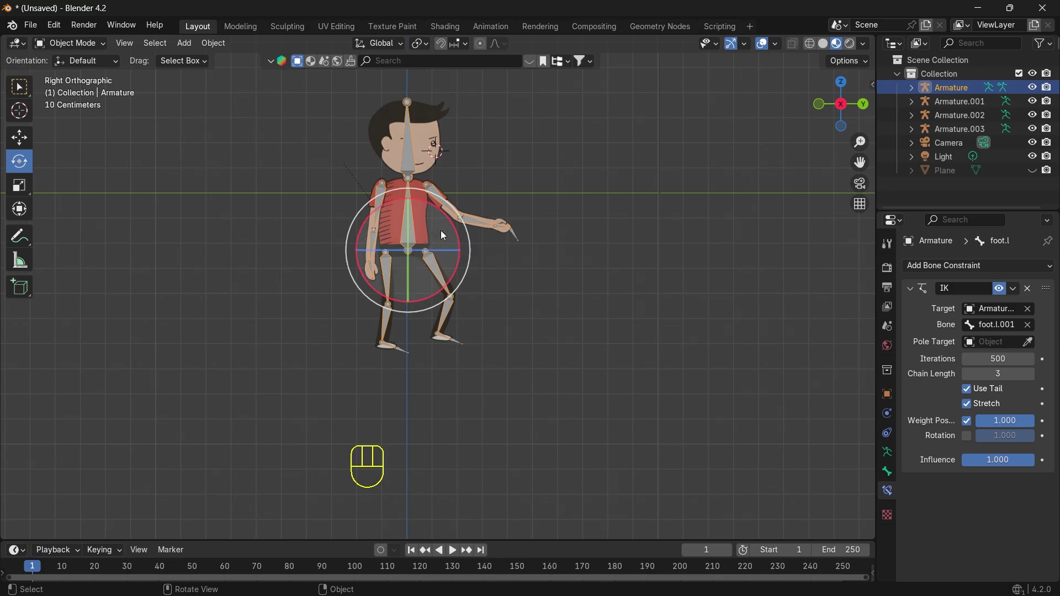
{"action": "key", "text": "g"}
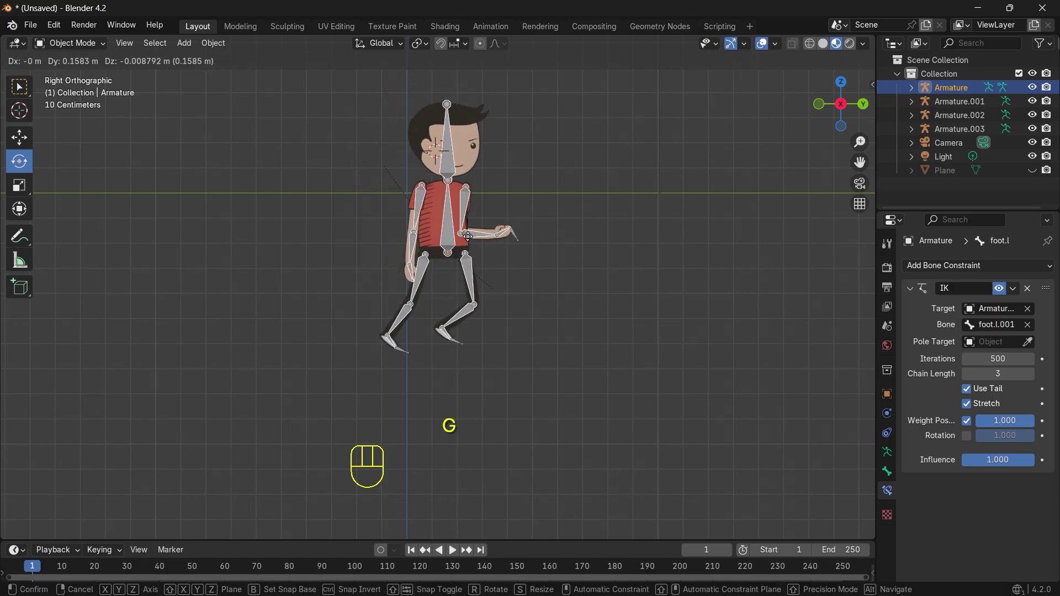
{"action": "left_click", "coordinate": [434, 233]}
{"action": "scroll", "coordinate": [366, 189], "scroll_direction": "up", "scroll_amount": 3}
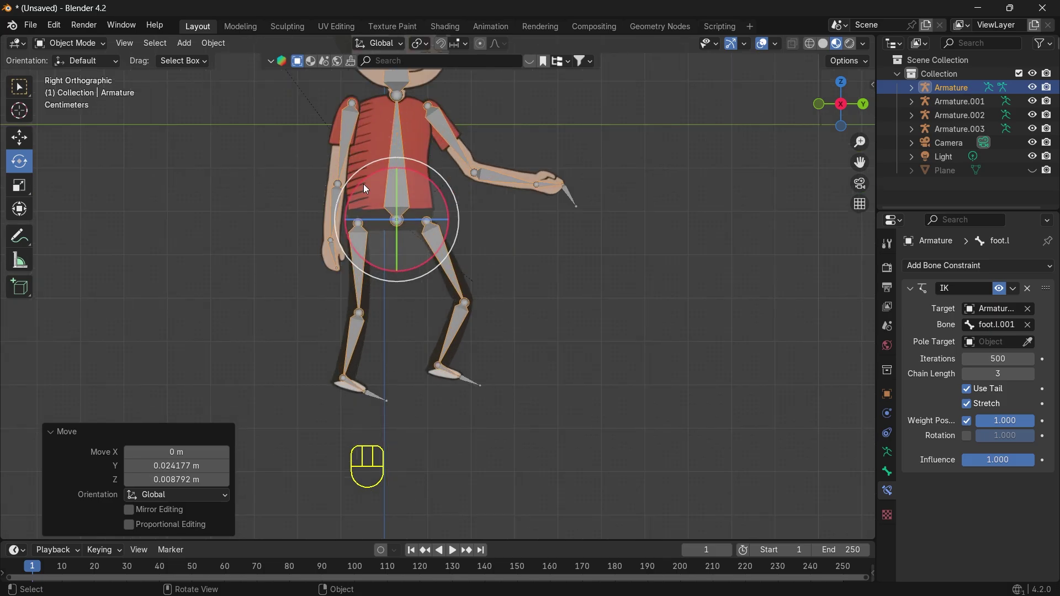
Step: In Pose Mode, rotate leg.L about -50.4° around X and a few degrees more, so the left knee bends forward
{"action": "left_click", "coordinate": [77, 47]}
{"action": "left_click", "coordinate": [77, 92]}
{"action": "left_click", "coordinate": [358, 329]}
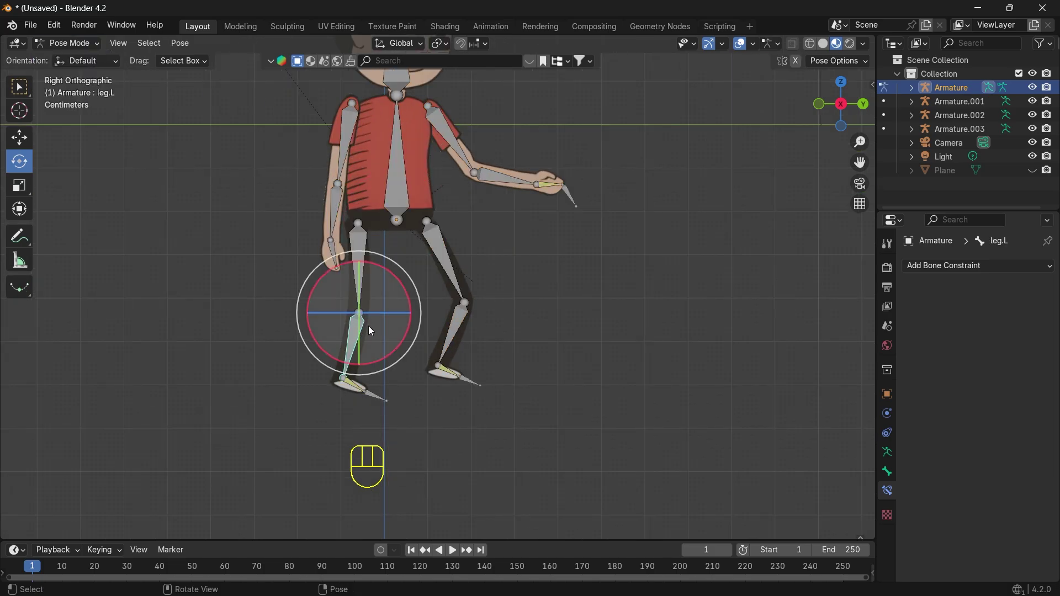
{"action": "left_click_drag", "start_coordinate": [392, 270], "coordinate": [456, 319]}
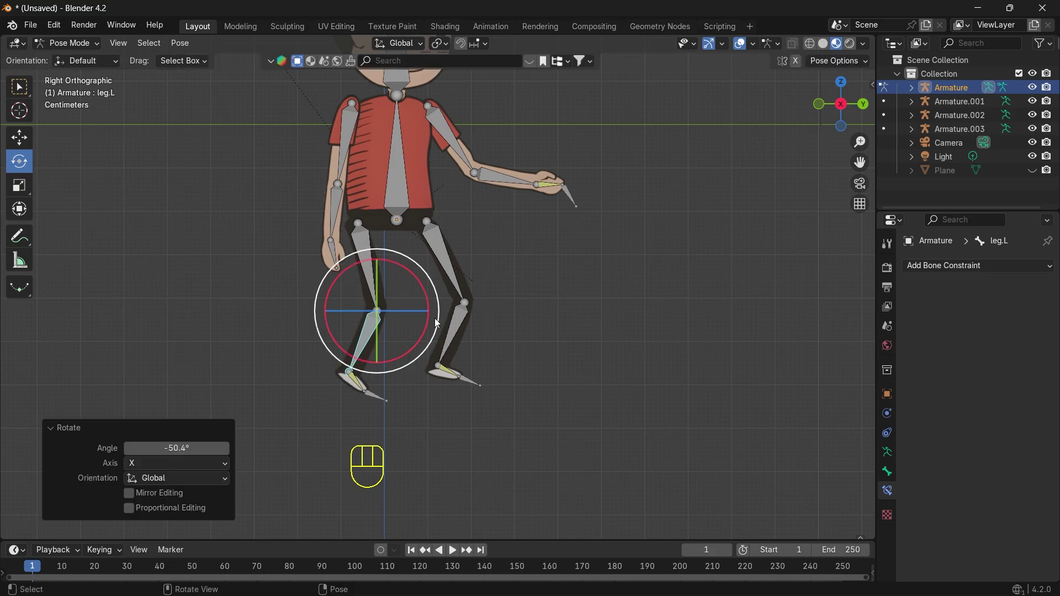
{"action": "left_click_drag", "start_coordinate": [339, 333], "coordinate": [333, 333]}
{"action": "key", "text": "g"}
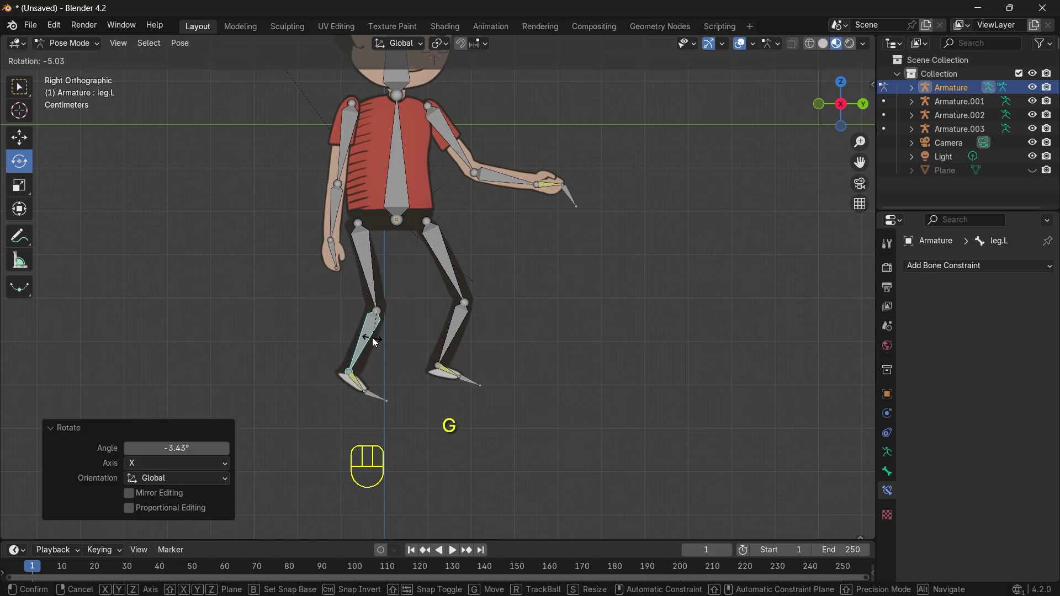
{"action": "left_click", "coordinate": [371, 338]}
Step: Return to Object Mode and move the character armature about 0.077 m in Y and -0.018 m in Z
{"action": "left_click", "coordinate": [67, 43]}
{"action": "left_click", "coordinate": [78, 48]}
{"action": "scroll", "coordinate": [532, 202], "scroll_direction": "down", "scroll_amount": 2}
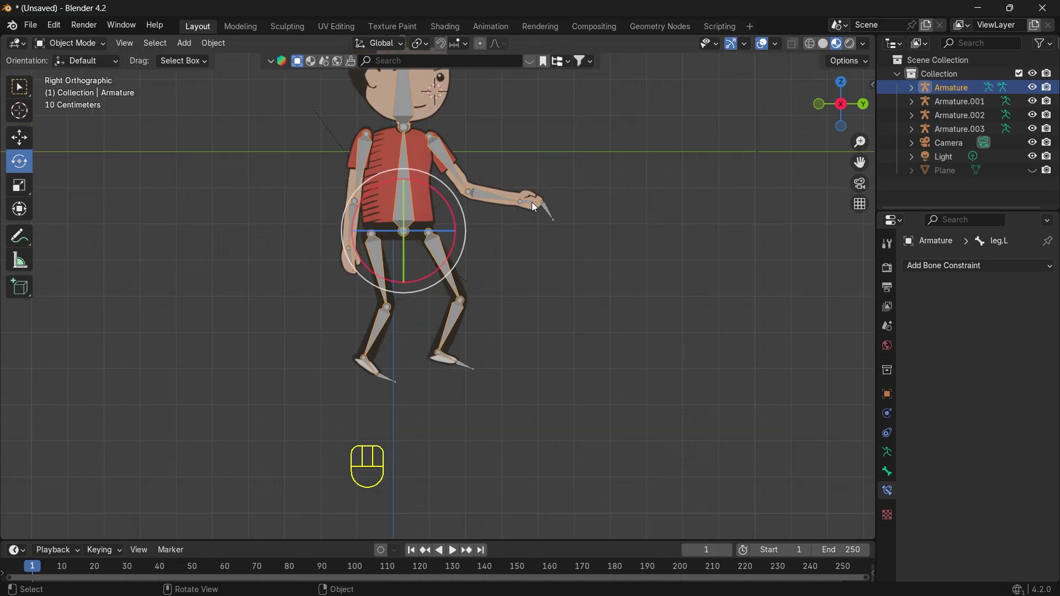
{"action": "key", "text": "g"}
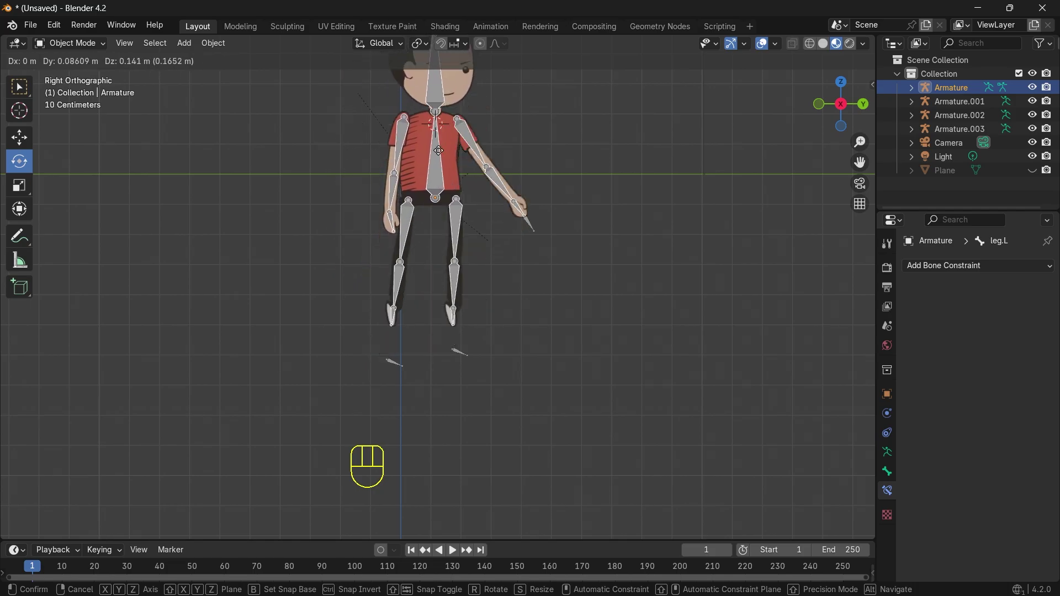
{"action": "left_click", "coordinate": [438, 210]}
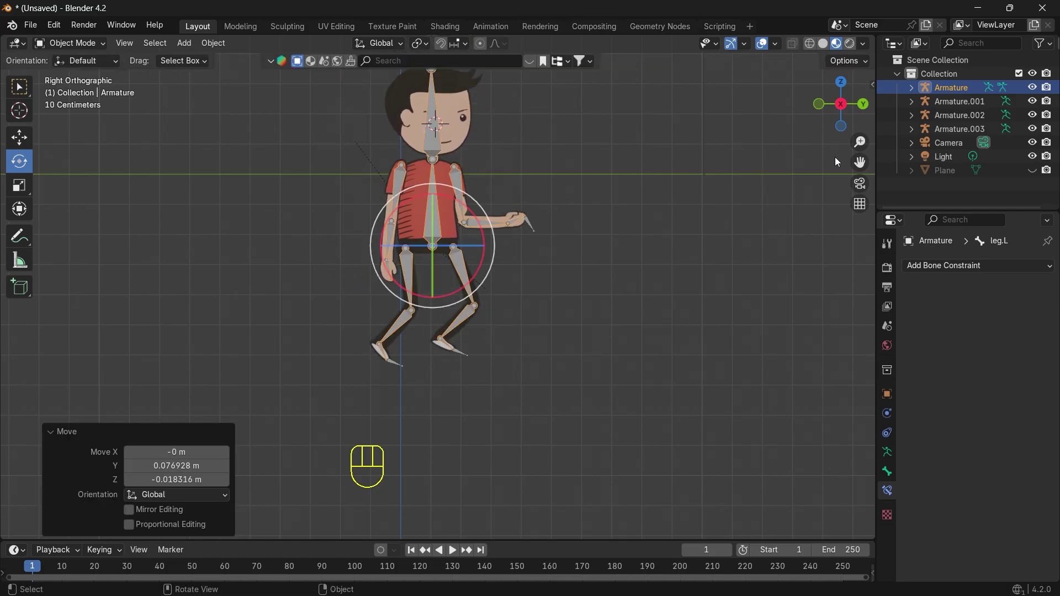
Step: Lower the character armature into a crouch by moving it about -0.033 m in Y and -0.053 m in Z
{"action": "left_click_drag", "start_coordinate": [859, 162], "coordinate": [842, 164]}
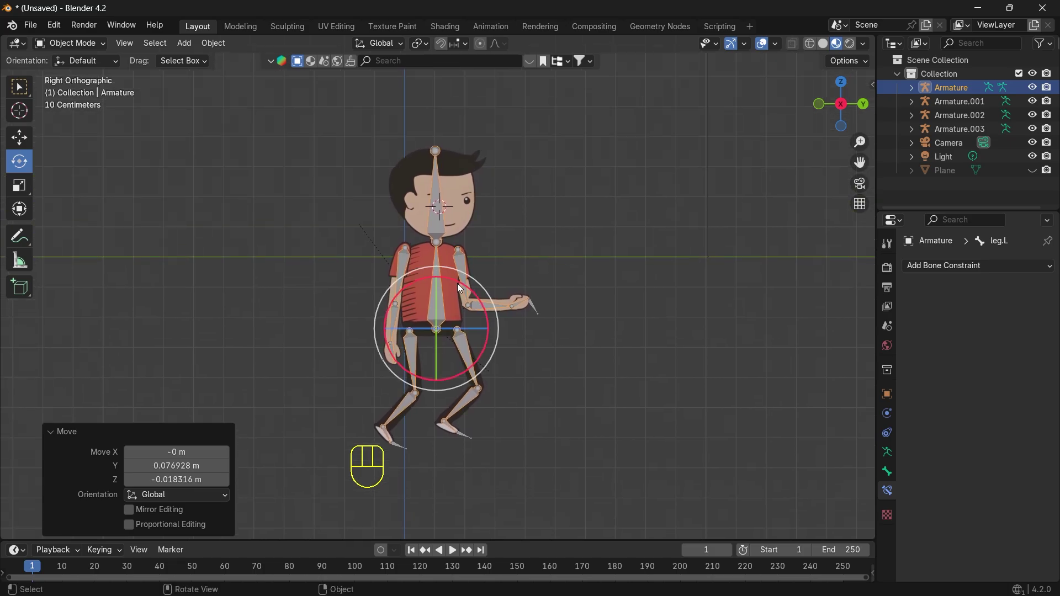
{"action": "key", "text": "g"}
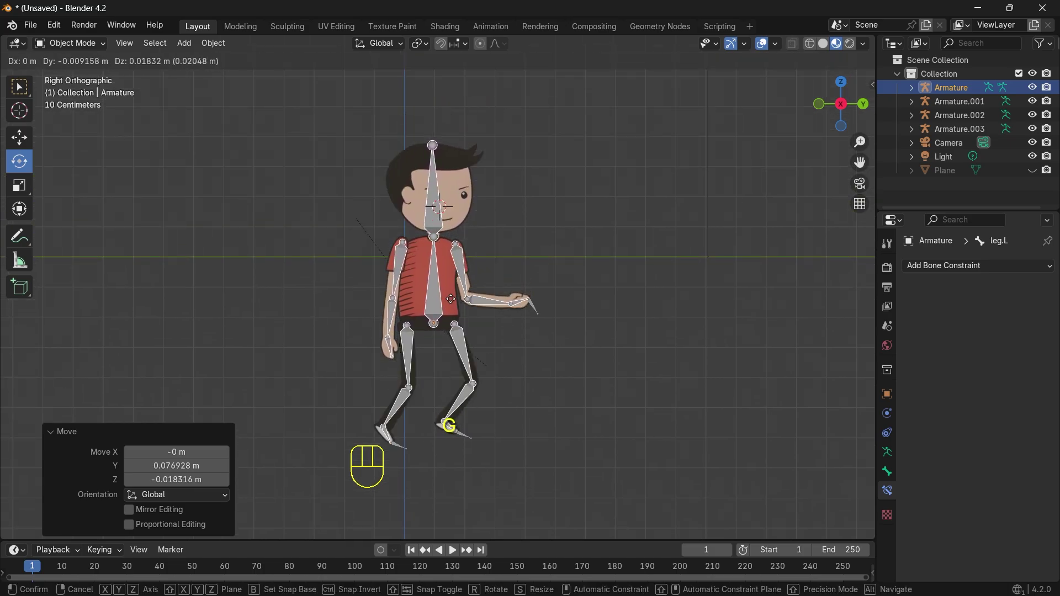
{"action": "left_click", "coordinate": [448, 299]}
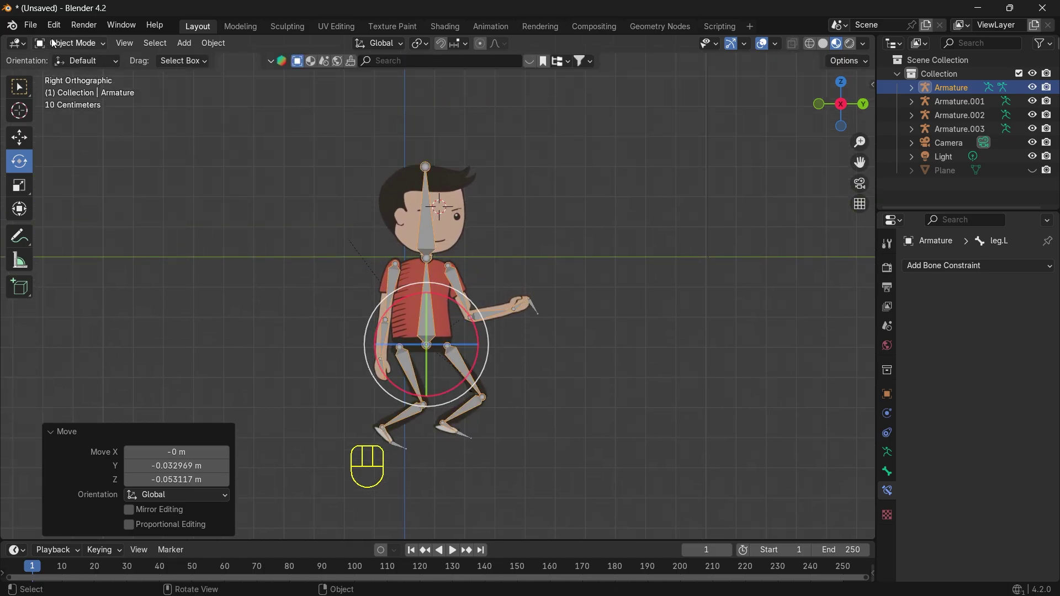
Step: Switch the character armature to Pose Mode and select the head bone
{"action": "left_click", "coordinate": [83, 43]}
{"action": "left_click", "coordinate": [63, 90]}
{"action": "left_click", "coordinate": [428, 227]}
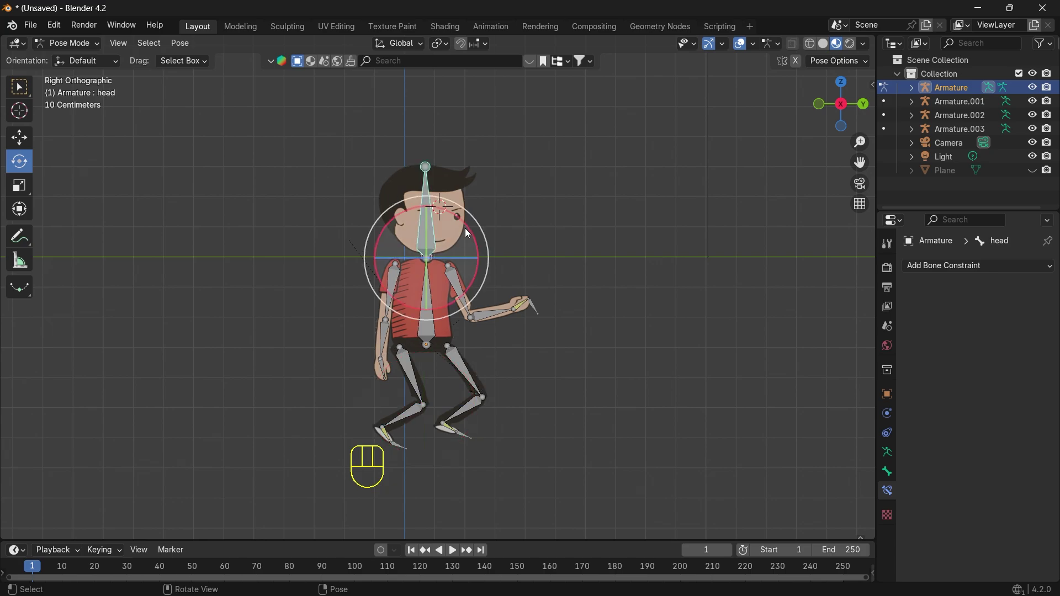